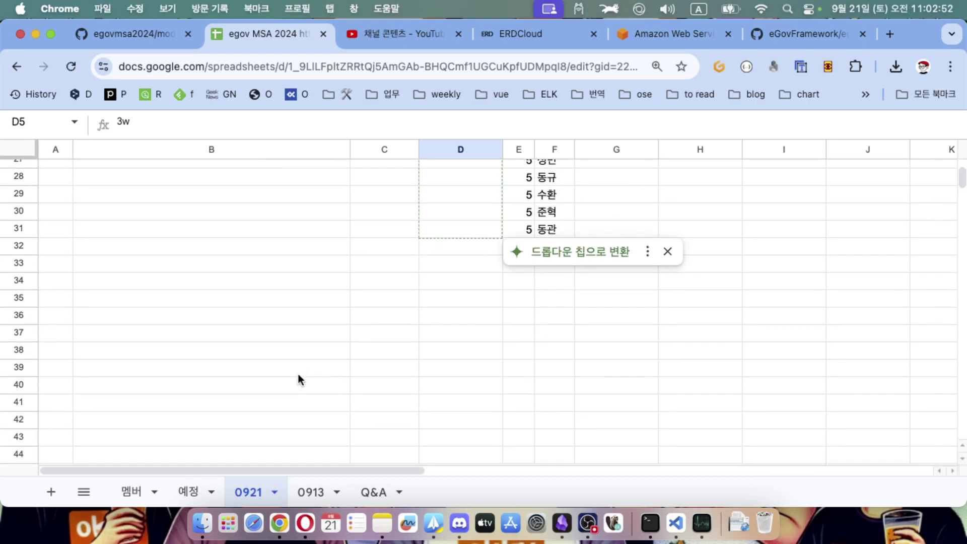
# - Paste the eGovFramework egovframe-msa-edu repository URL into the empty cell B32
pyautogui.click(115, 204)
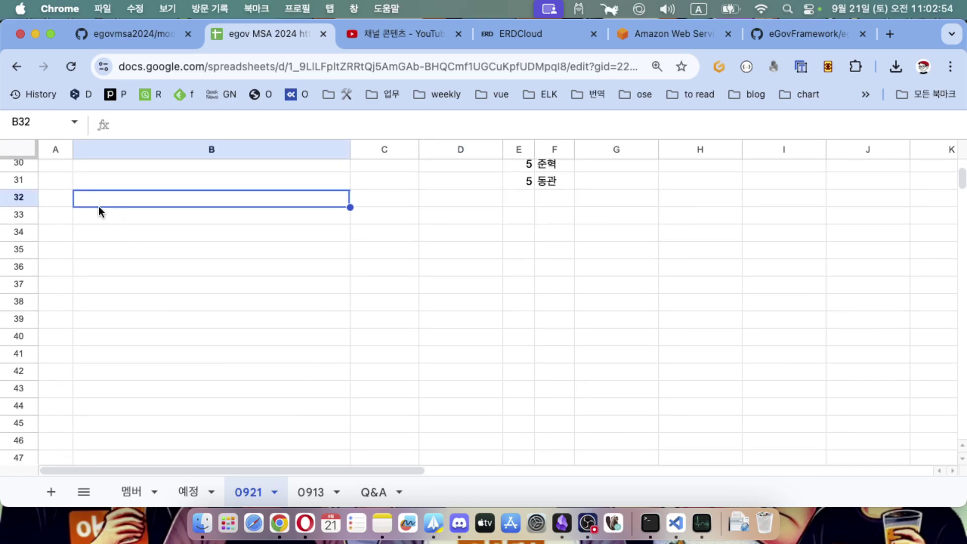
pyautogui.press('super+v')
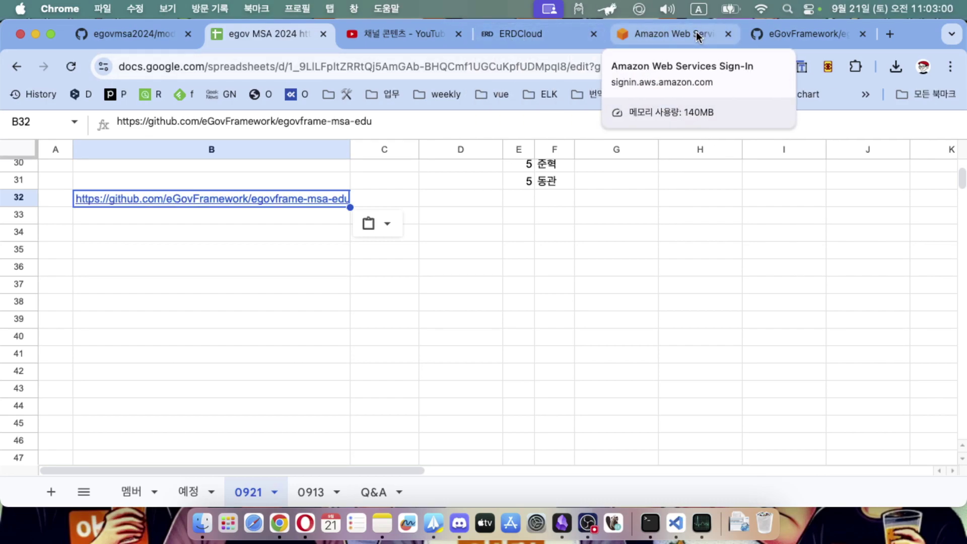
# - On the eGovFramework/egovframe-msa-edu repository, start a fork and review the possible fork owners
pyautogui.click(778, 36)
pyautogui.scroll(15, 507, 201)
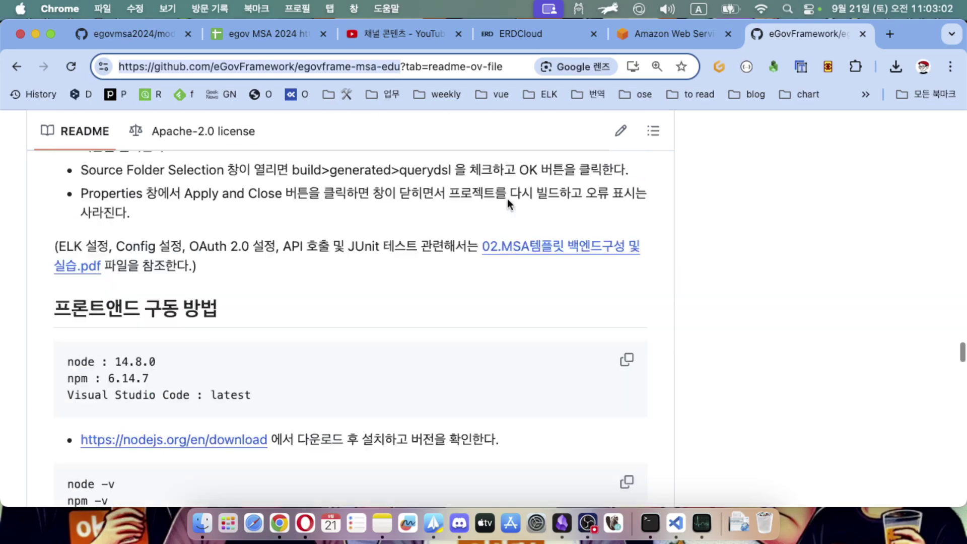
pyautogui.scroll(15, 507, 198)
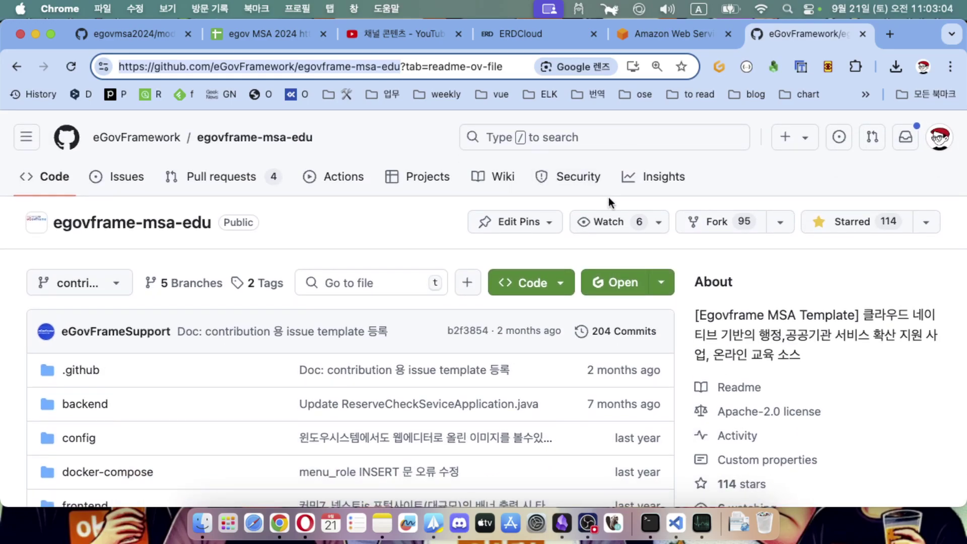
pyautogui.click(710, 224)
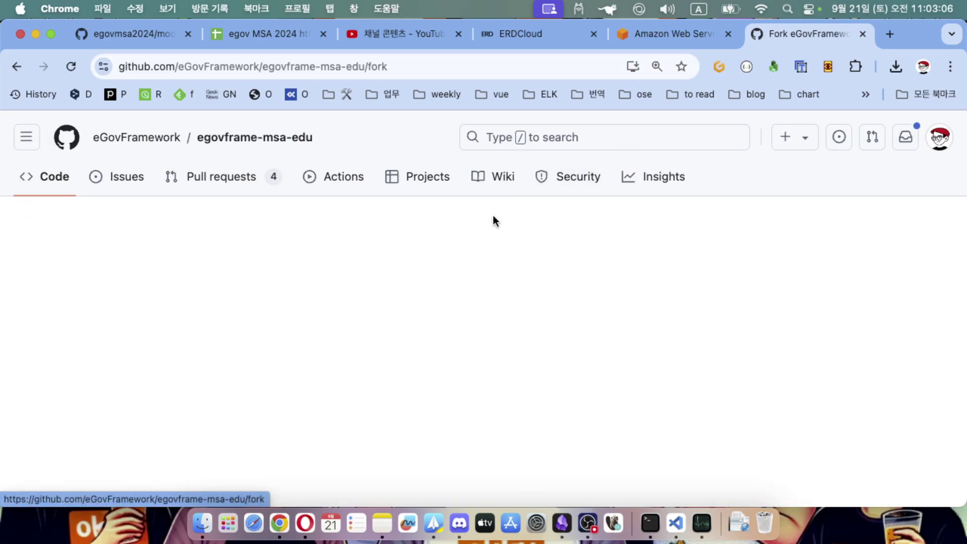
pyautogui.click(284, 389)
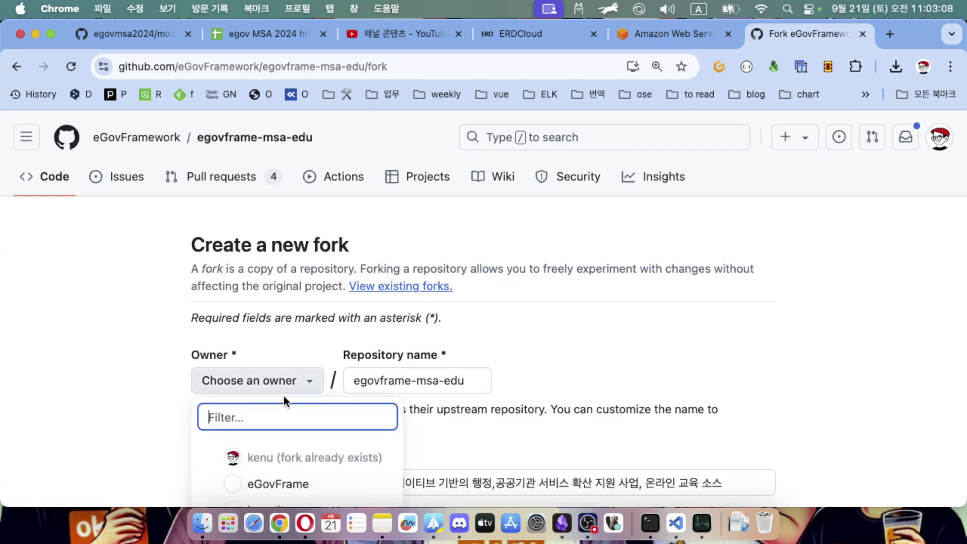
pyautogui.scroll(-3, 282, 395)
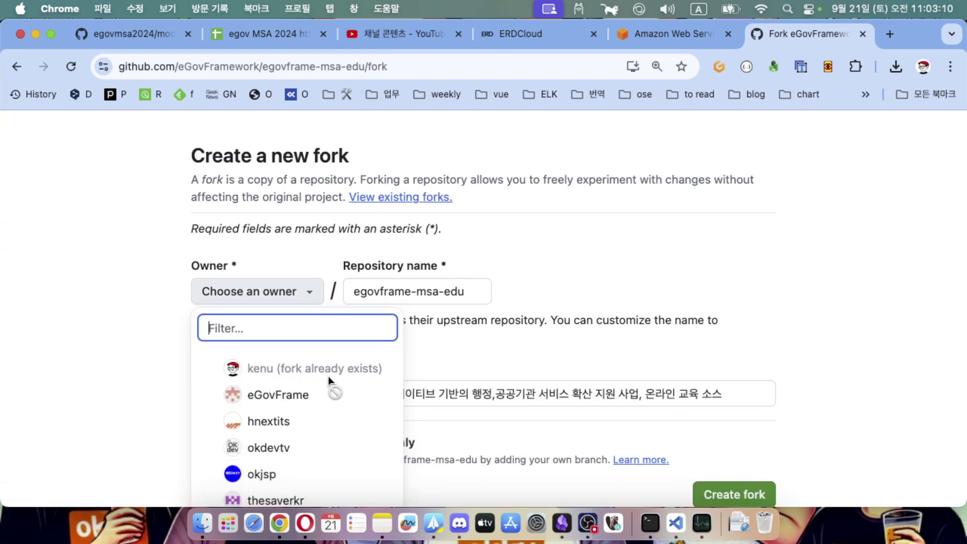
pyautogui.click(481, 349)
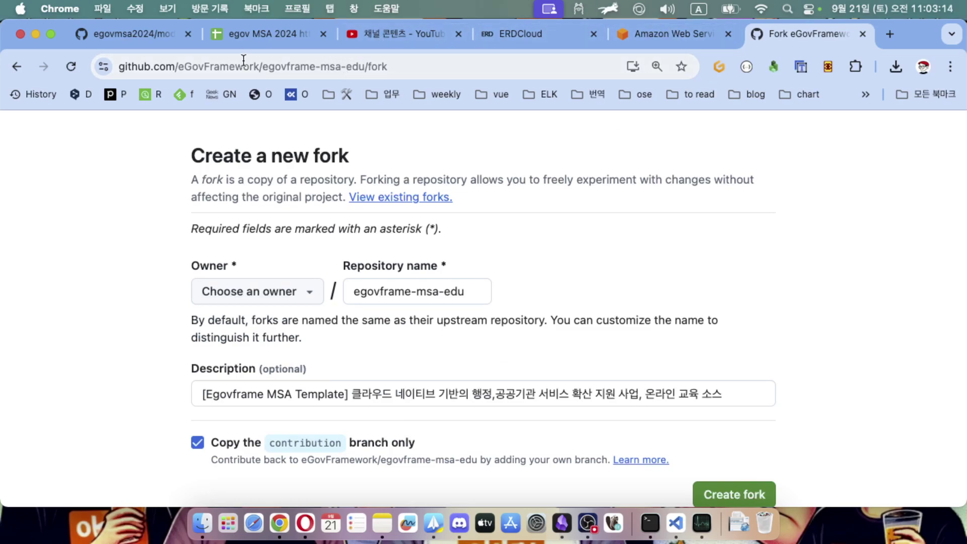
# - Edit the address to point at your own account's egovframe-msa-edu repository and load it
pyautogui.click(221, 66)
pyautogui.moveTo(222, 66); pyautogui.dragTo(286, 68)
pyautogui.press('BackSpace')
pyautogui.write('kenu')
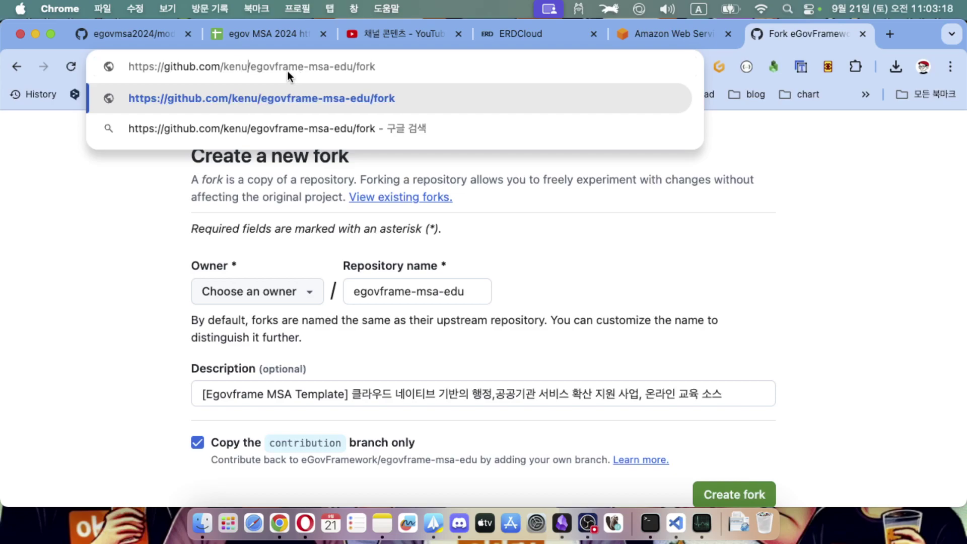
pyautogui.press('Return')
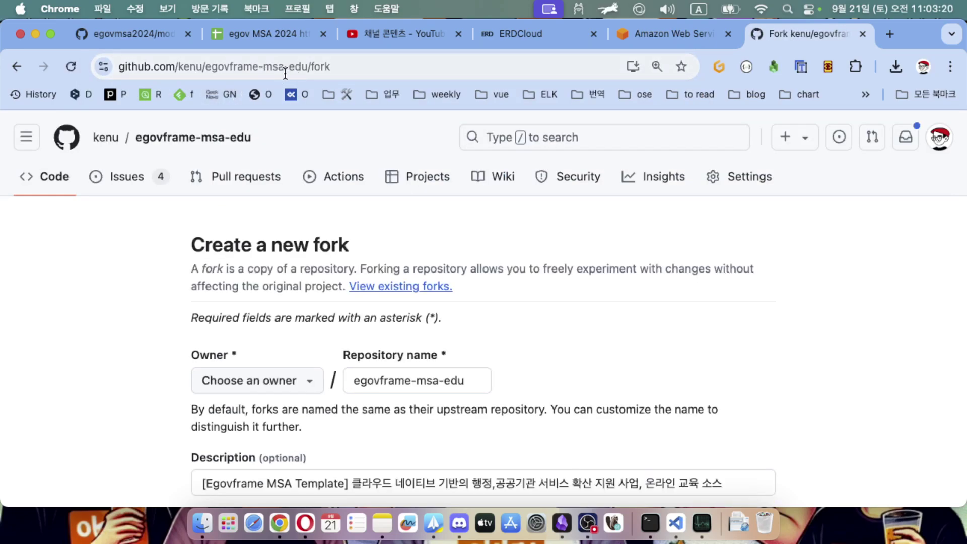
pyautogui.click(312, 69)
pyautogui.doubleClick(312, 69)
pyautogui.press('BackSpace')
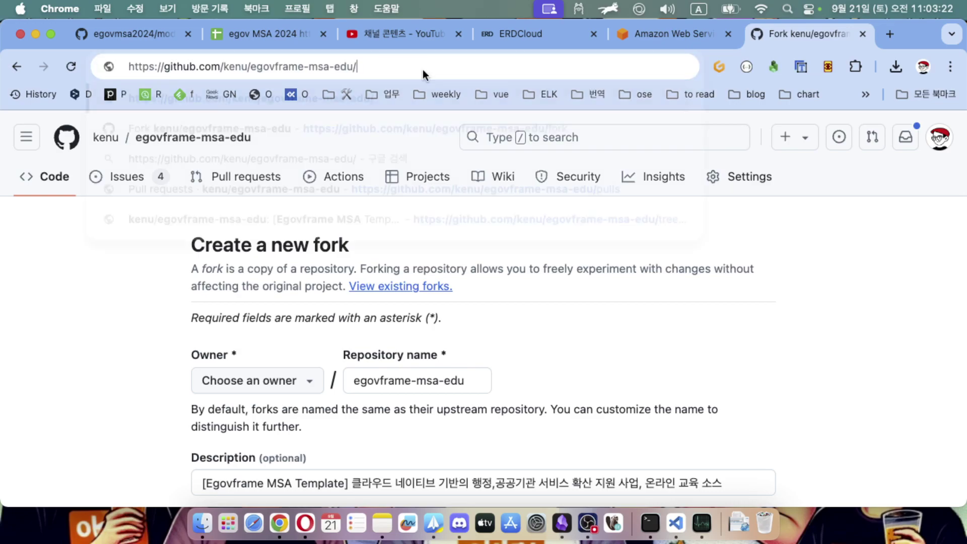
pyautogui.press('BackSpace')
pyautogui.press('Return')
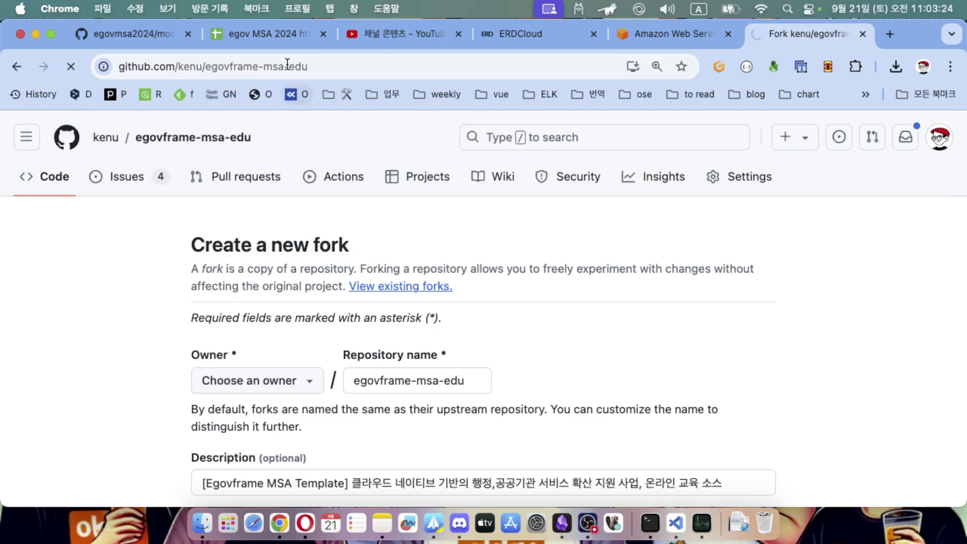
# - Copy the fork repository's full web address
pyautogui.click(266, 65)
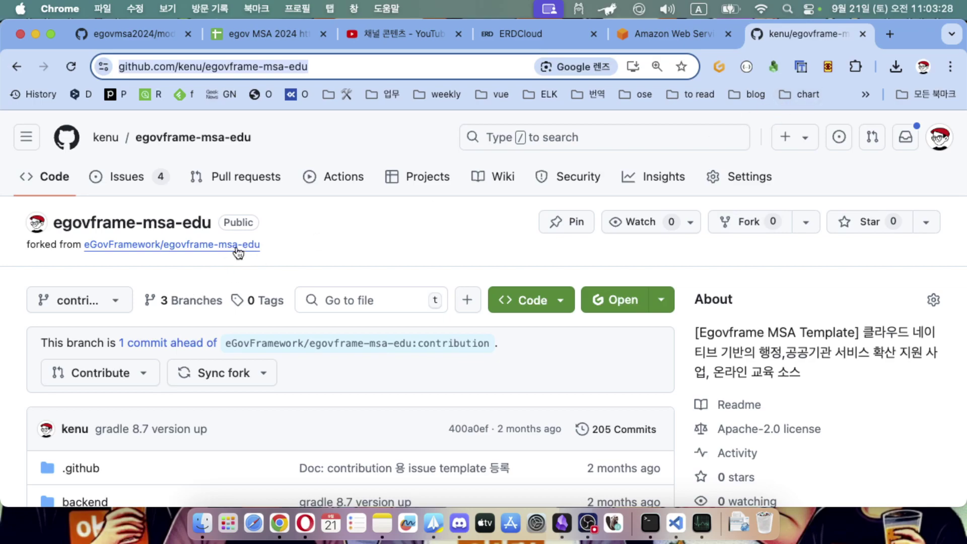
pyautogui.moveTo(240, 249)
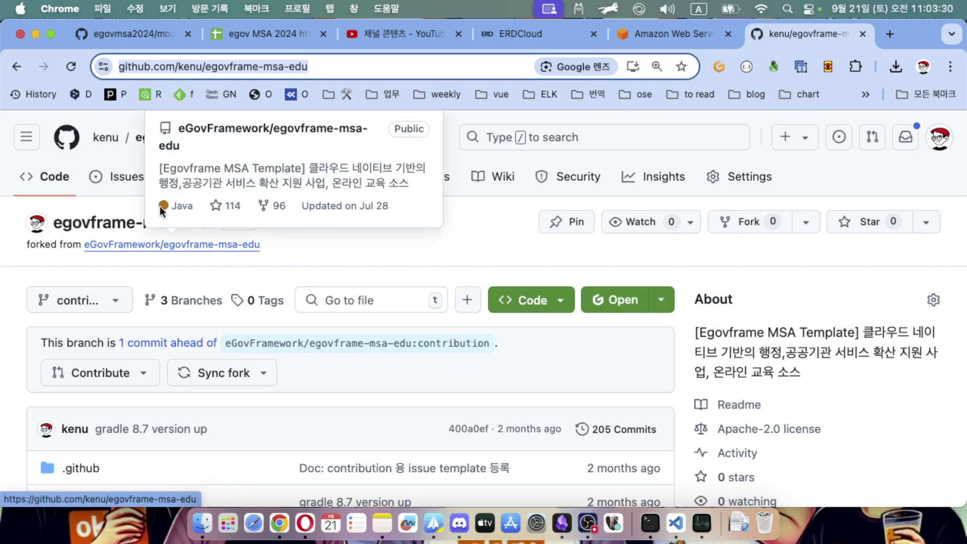
pyautogui.click(213, 66)
pyautogui.tripleClick(213, 66)
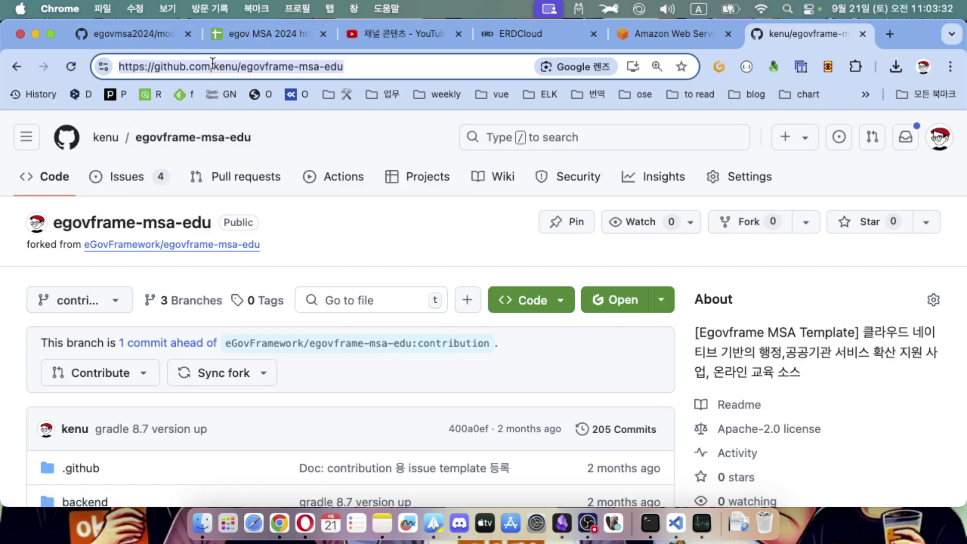
pyautogui.press('super+c')
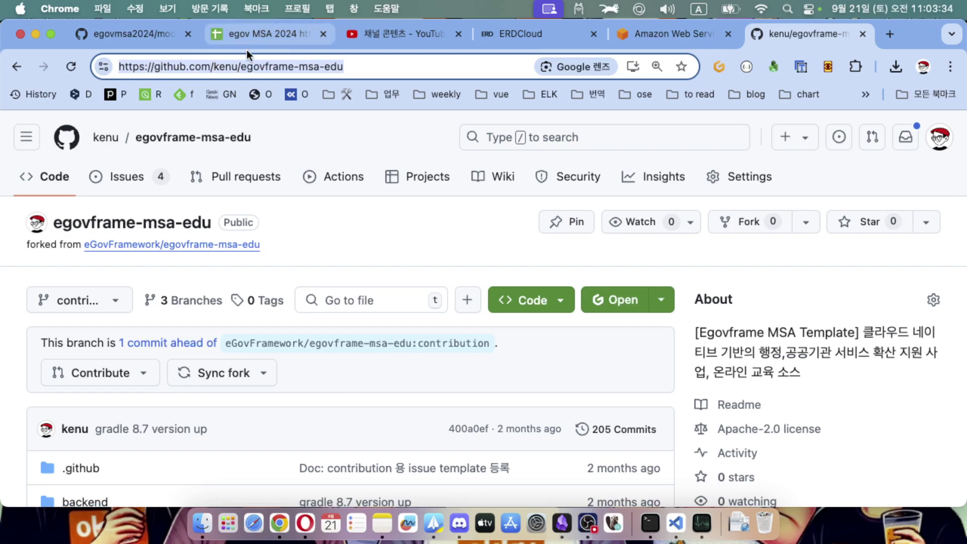
# - In the egov MSA 2024 spreadsheet, paste the fork's URL into B33 under the original link
pyautogui.click(247, 33)
pyautogui.click(164, 224)
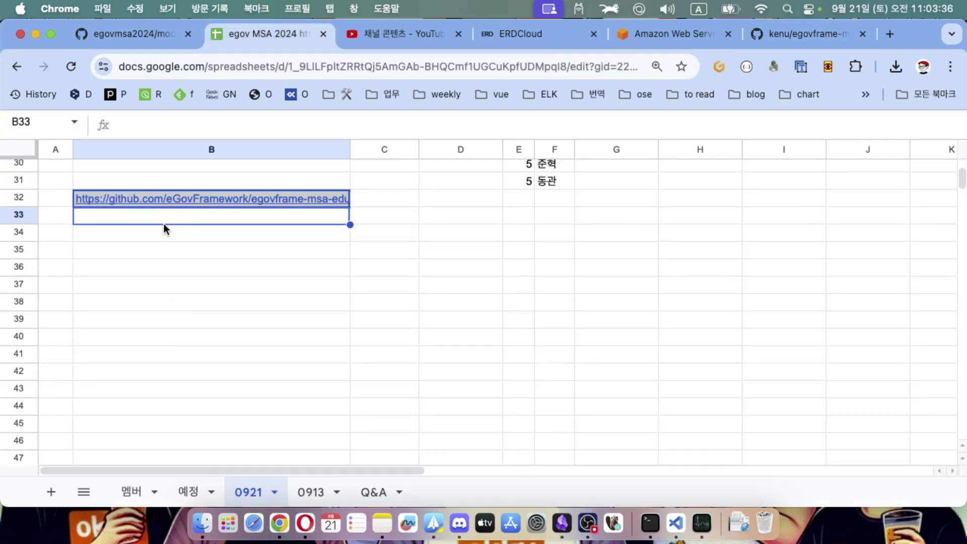
pyautogui.doubleClick(168, 220)
pyautogui.press('super+v')
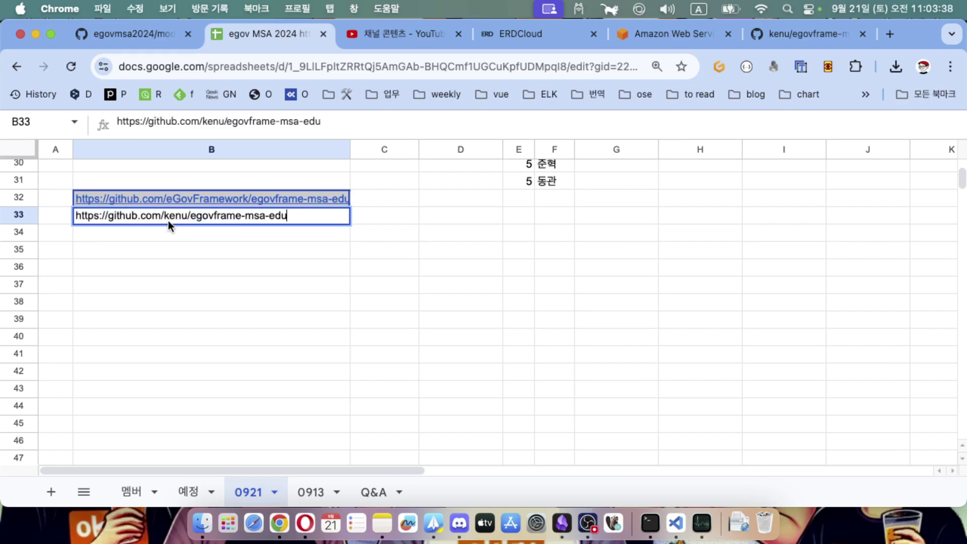
pyautogui.press('Return')
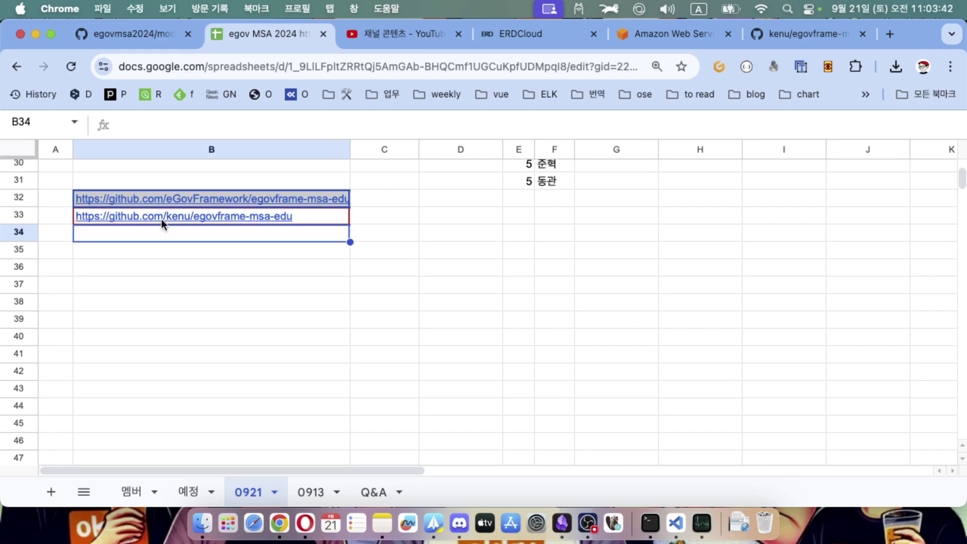
pyautogui.moveTo(180, 221)
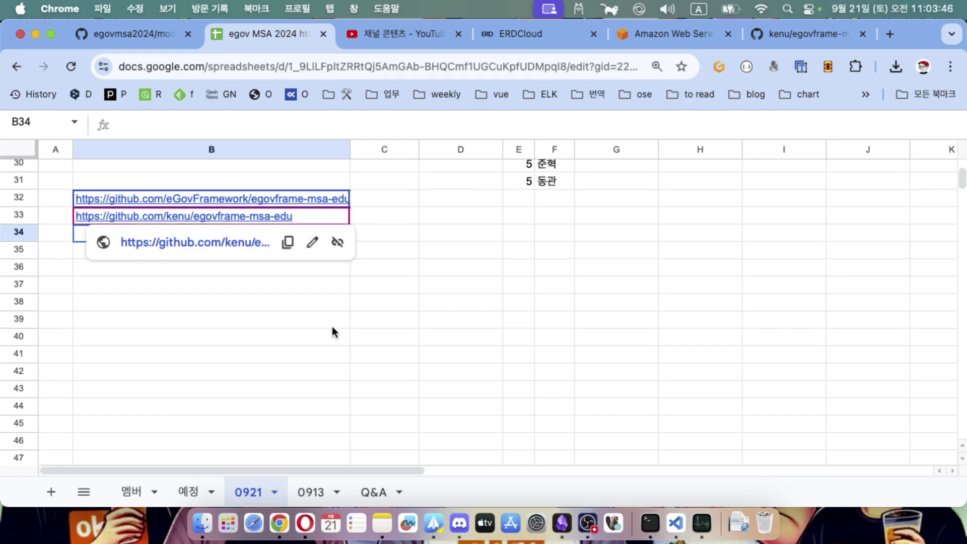
# - On the 멤버 sheet, insert a narrow empty column before the 09/20 과제 column
pyautogui.click(130, 492)
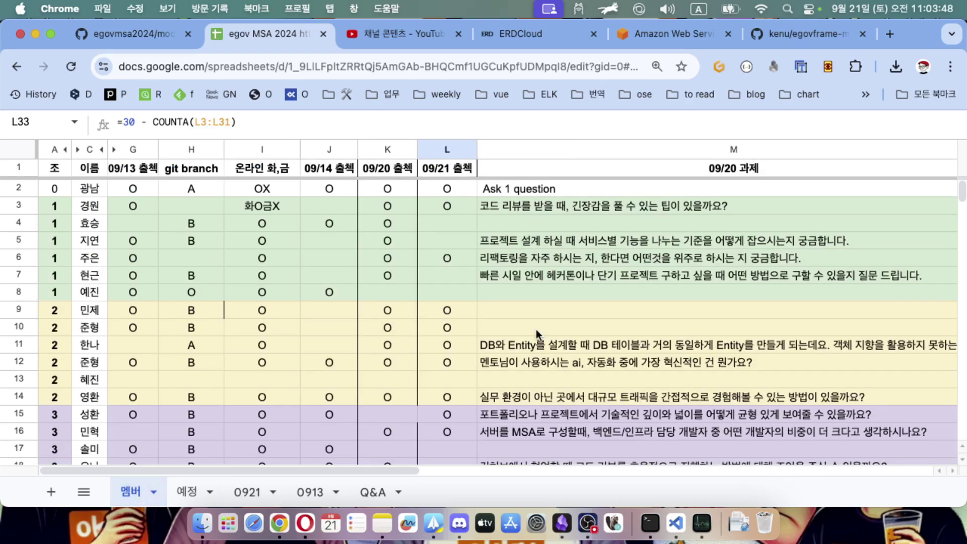
pyautogui.hscroll(2, 599, 267)
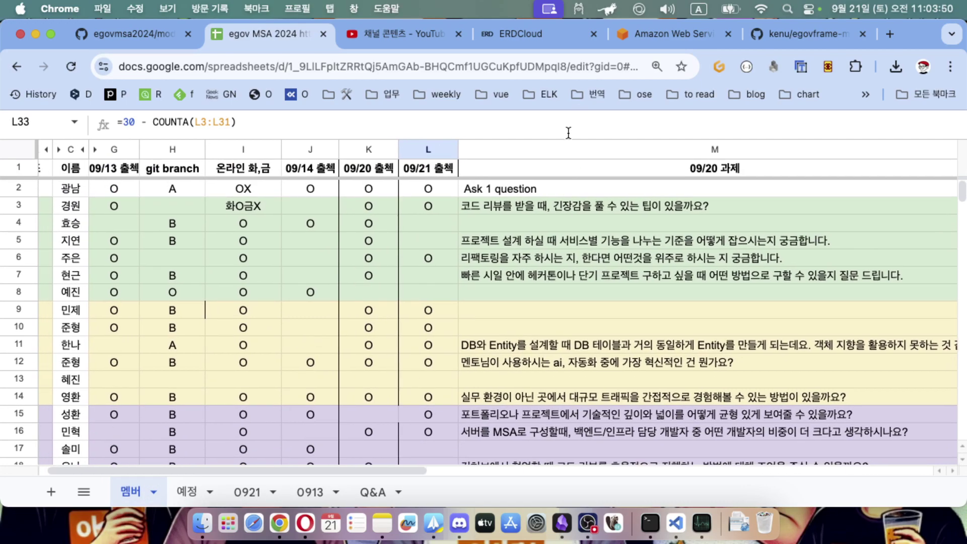
pyautogui.click(556, 150)
pyautogui.rightClick(556, 150)
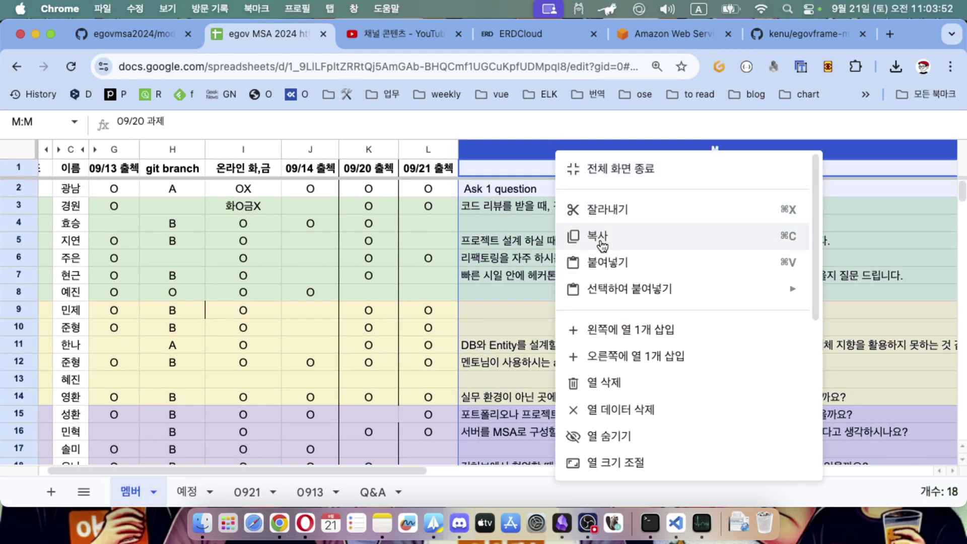
pyautogui.click(622, 329)
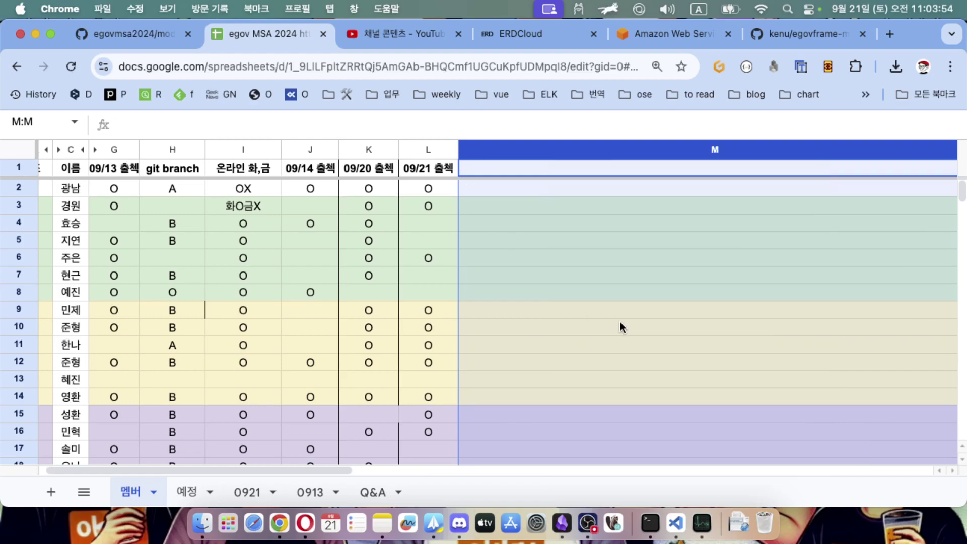
pyautogui.hscroll(8, 678, 199)
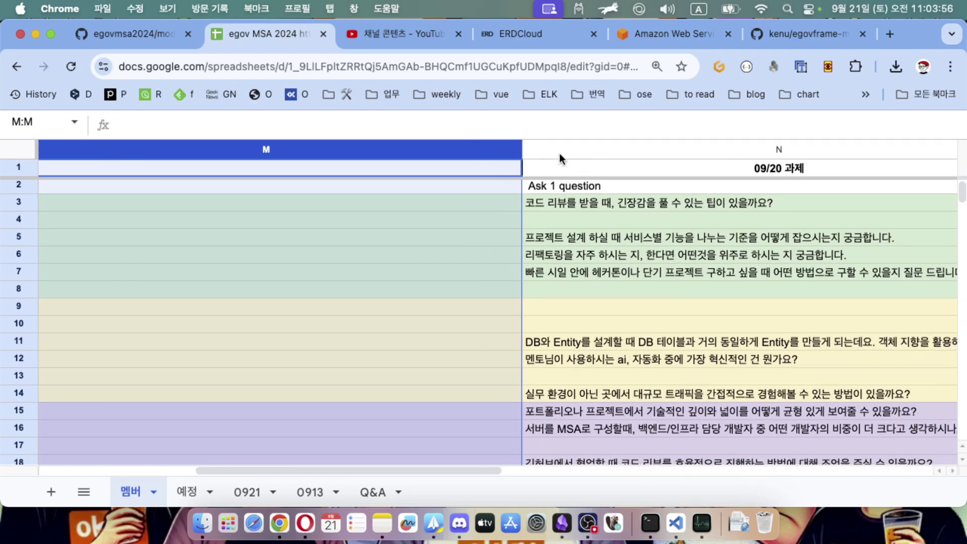
pyautogui.moveTo(520, 150); pyautogui.dragTo(258, 155)
pyautogui.hscroll(-5, 258, 155)
pyautogui.hscroll(1, 258, 156)
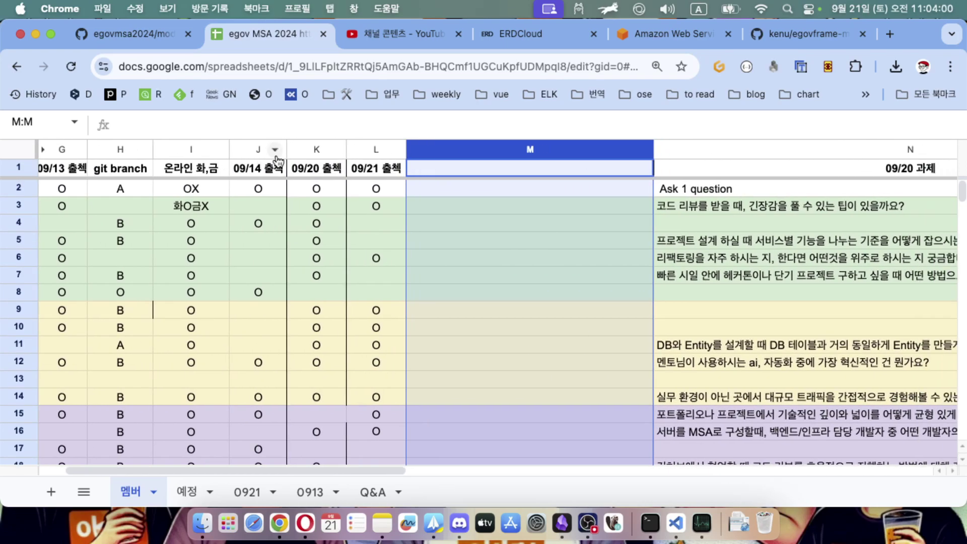
# - Head the new column M 'fork', mark O in M2, and narrow the column further
pyautogui.doubleClick(446, 161)
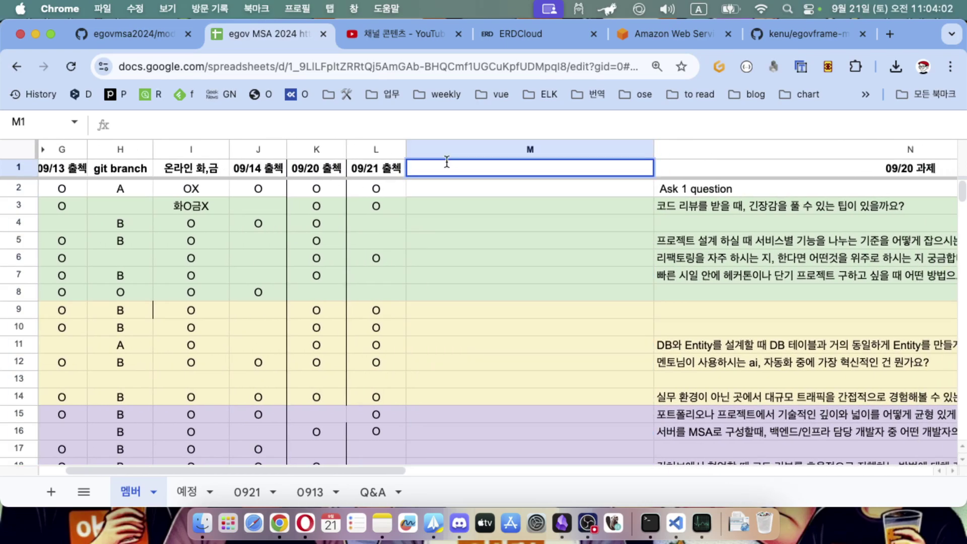
pyautogui.write('fork')
pyautogui.press('Return')
pyautogui.write('O')
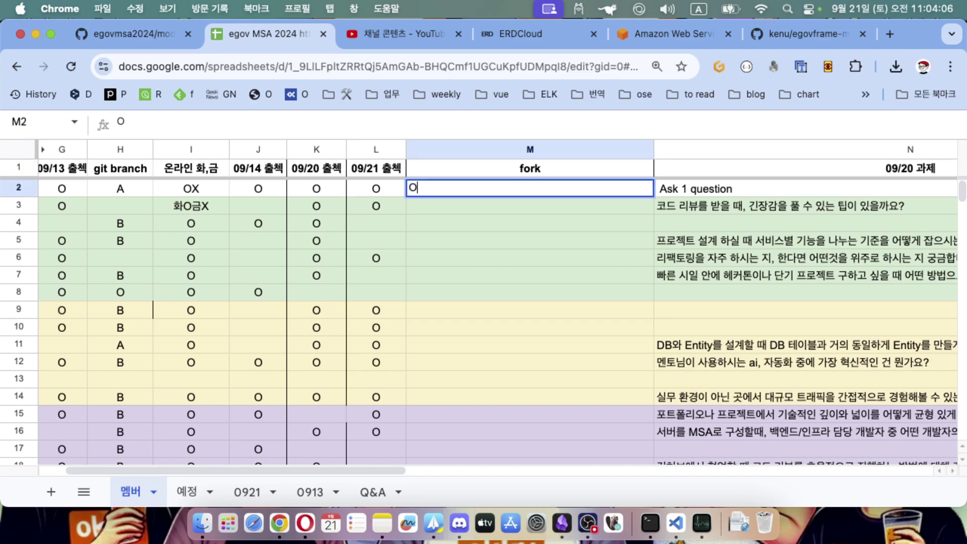
pyautogui.press('Return')
pyautogui.moveTo(654, 150); pyautogui.dragTo(477, 147)
pyautogui.click(429, 146)
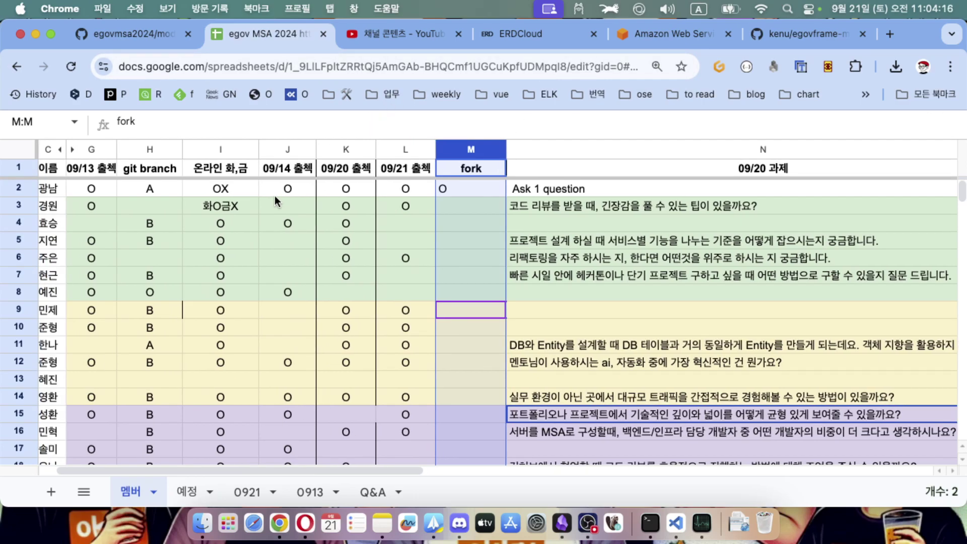
pyautogui.hscroll(-2, 274, 196)
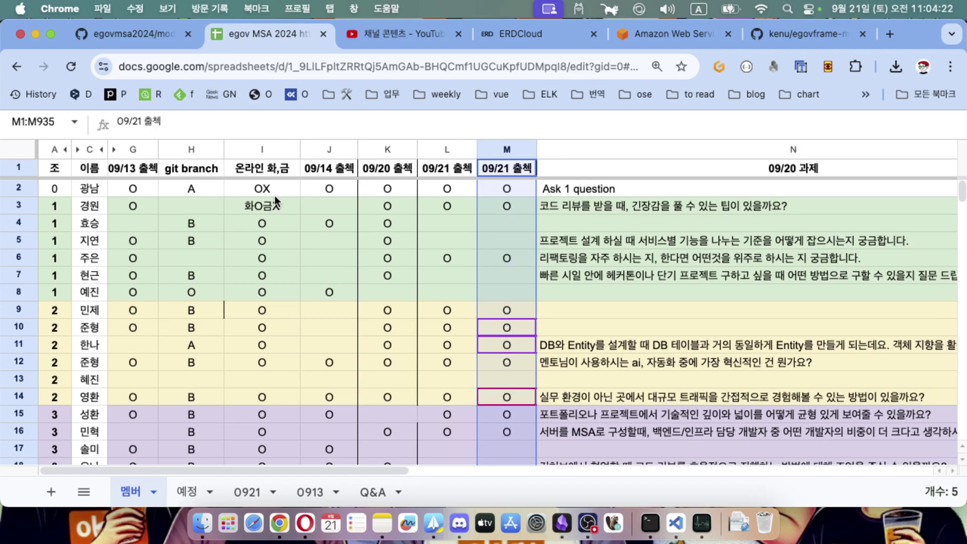
# - Reload the sheet, dismiss the hidden-controls notice, and restore the title and menus with Ctrl+Shift+F
pyautogui.click(73, 66)
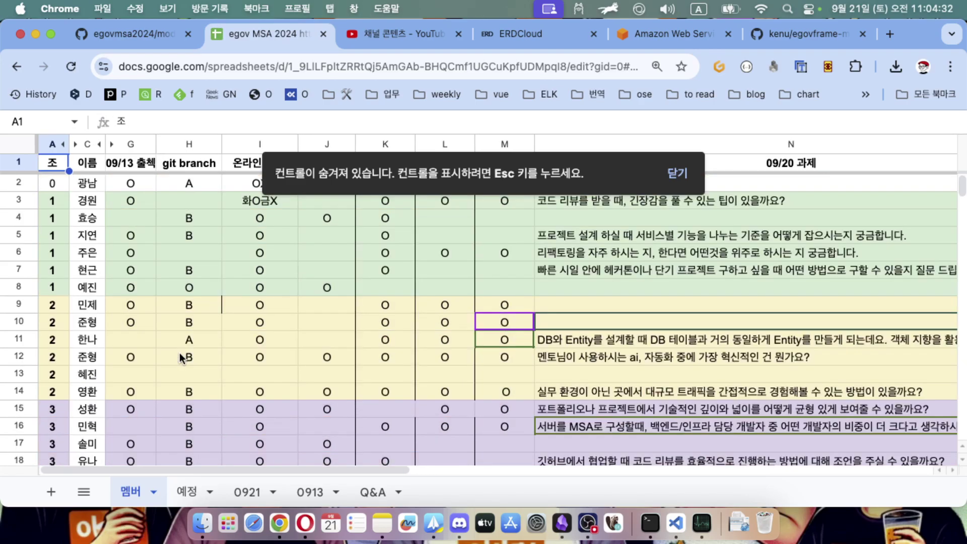
pyautogui.click(678, 173)
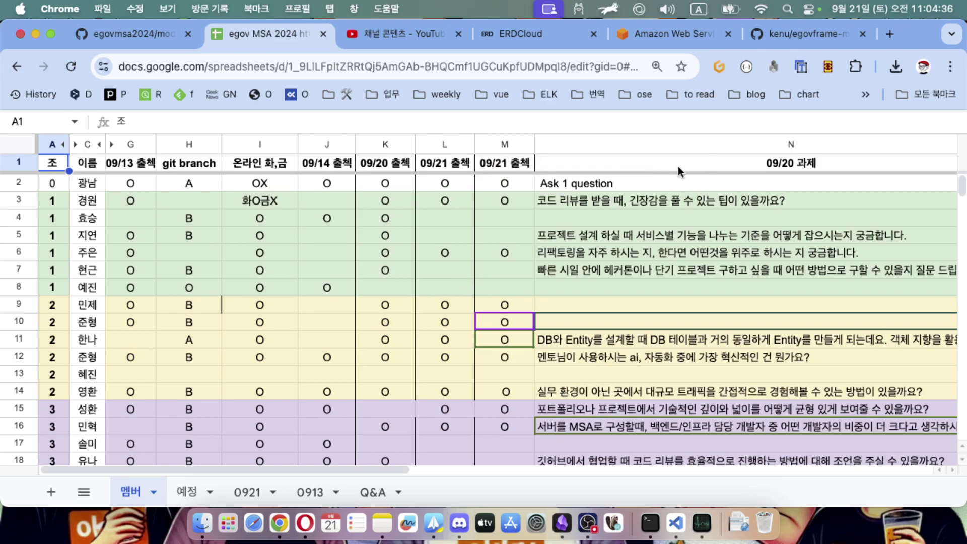
pyautogui.click(614, 125)
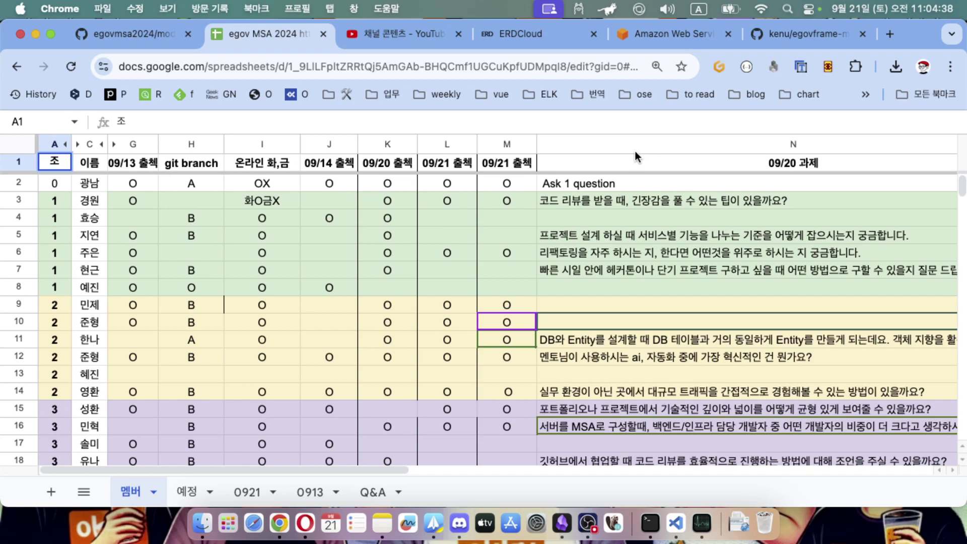
pyautogui.click(636, 145)
pyautogui.click(637, 164)
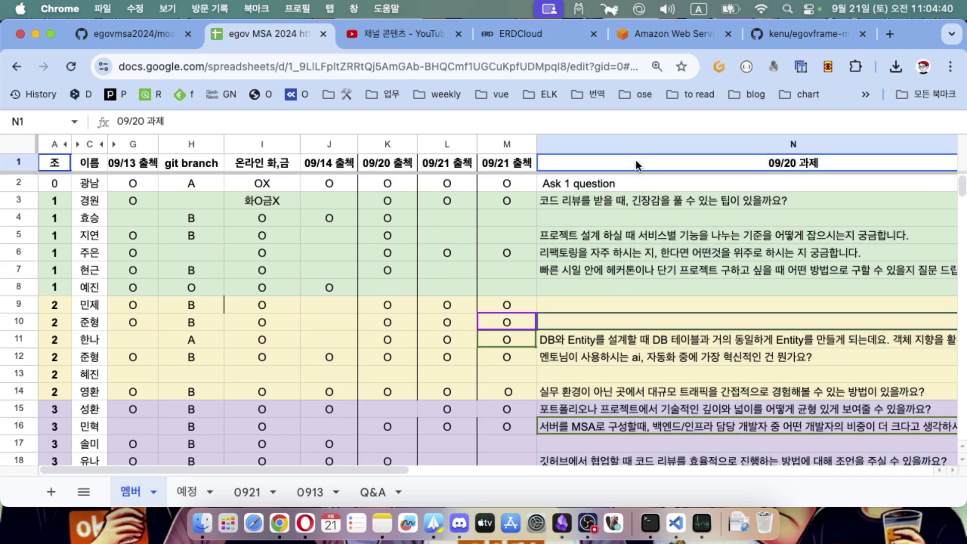
pyautogui.hotkey('ctrl', 'shift', 'f')
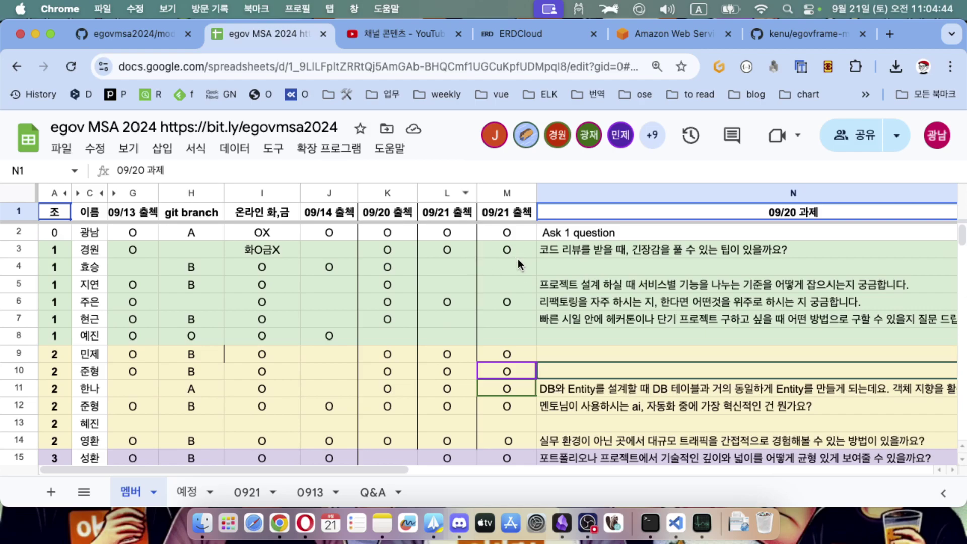
pyautogui.hscroll(10, 518, 259)
pyautogui.hscroll(-10, 518, 259)
# - Rename the M1 heading to 'fork' and check the count formula in M33 showing 14
pyautogui.click(518, 213)
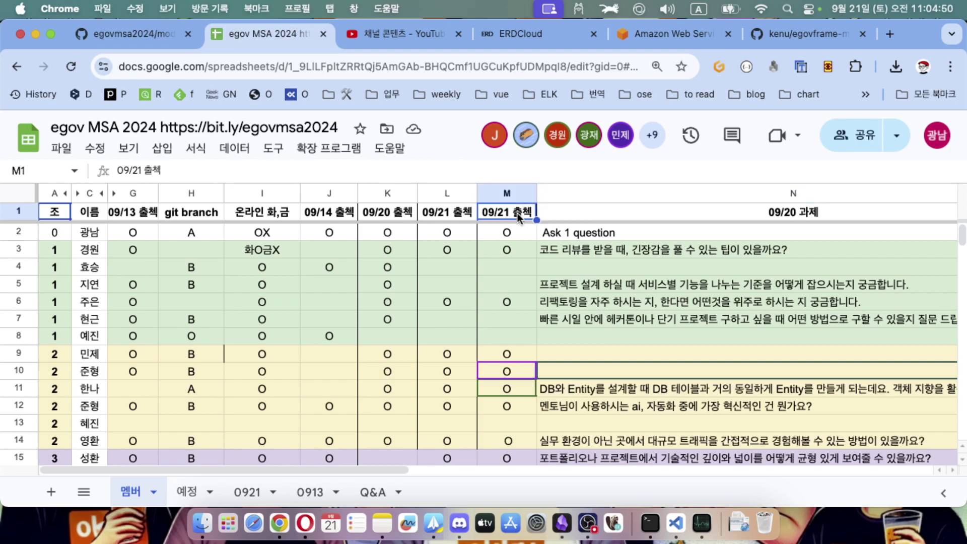
pyautogui.write('fo')
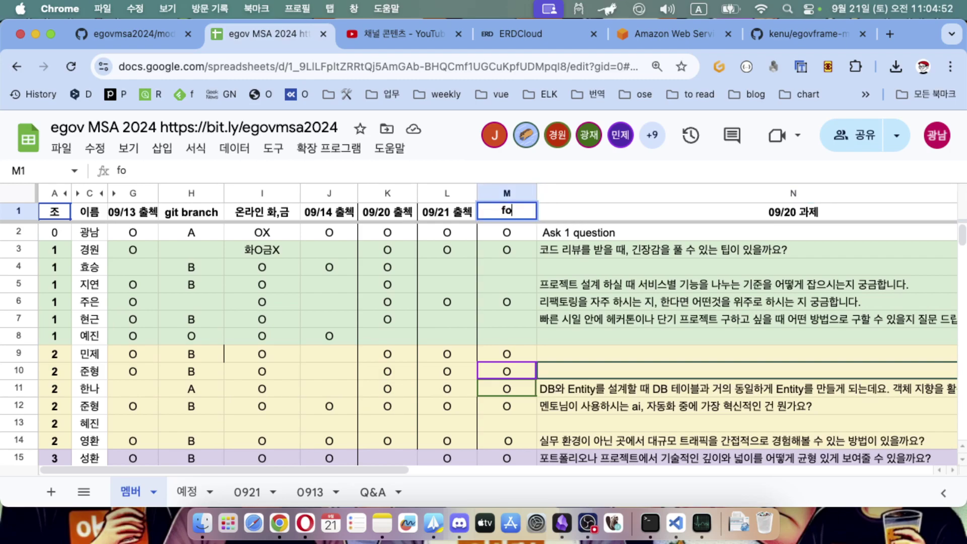
pyautogui.write('rk')
pyautogui.press('Return')
pyautogui.scroll(-10, 479, 343)
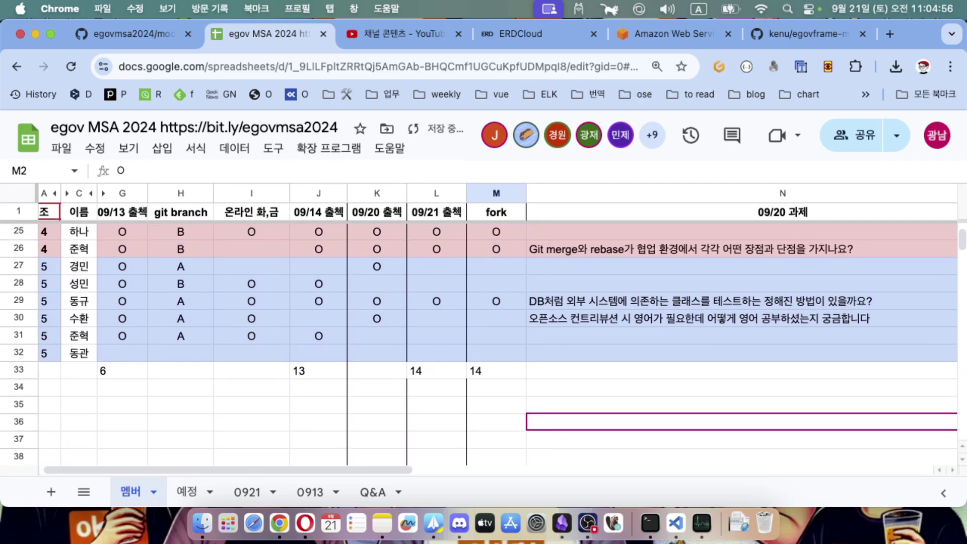
pyautogui.scroll(8, 478, 335)
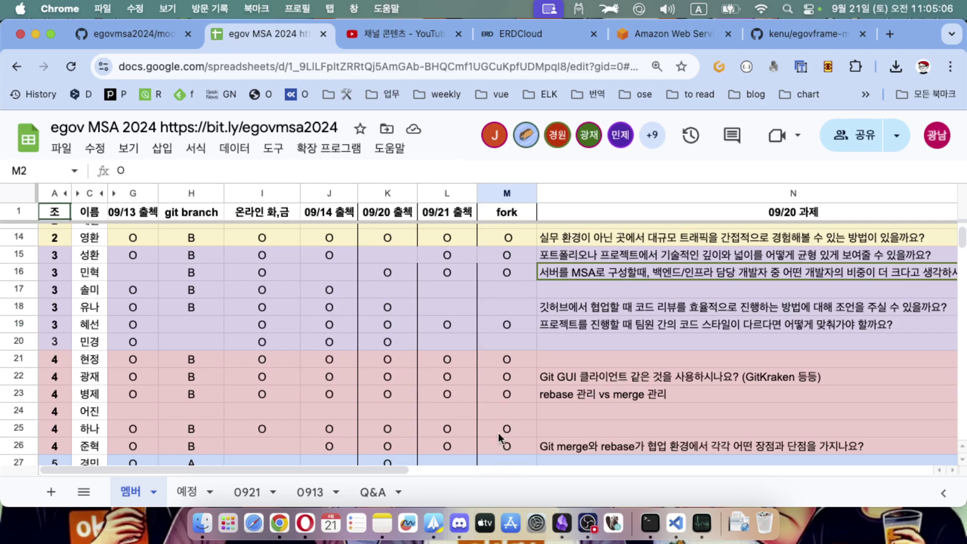
pyautogui.scroll(-10, 507, 394)
pyautogui.scroll(1, 507, 392)
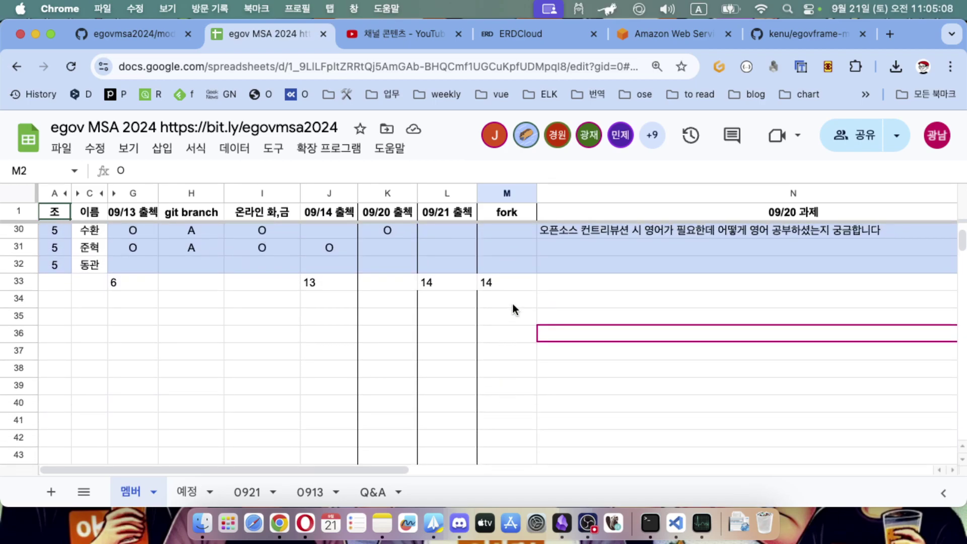
pyautogui.click(510, 283)
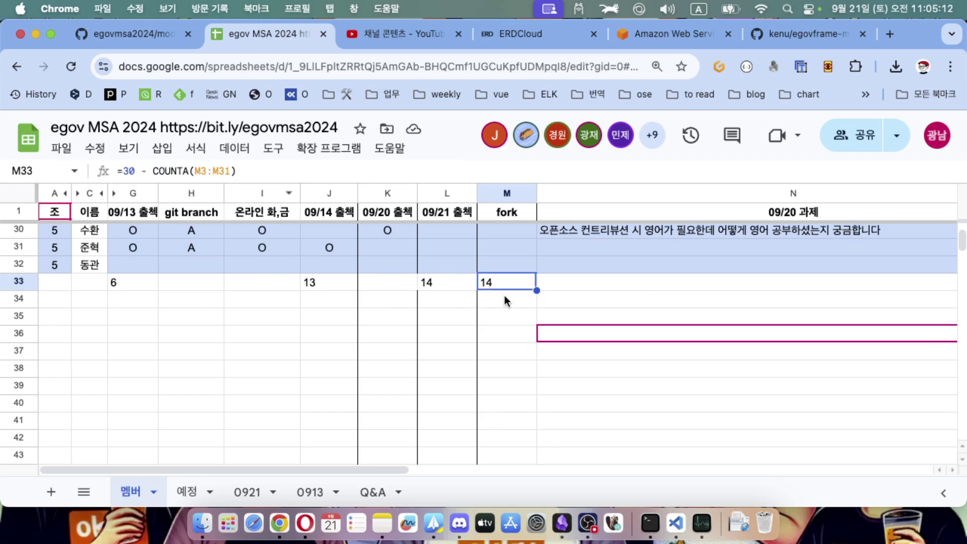
pyautogui.scroll(15, 504, 303)
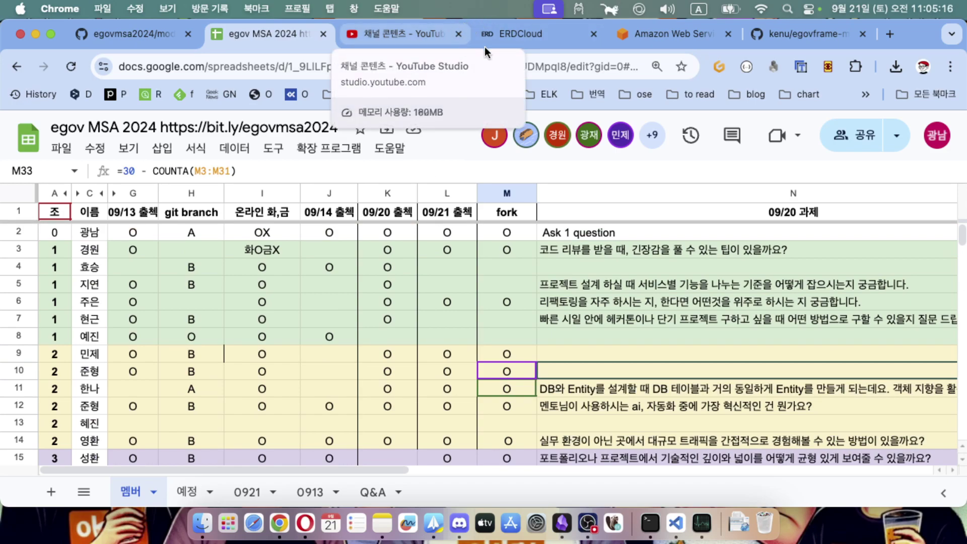
# - Sign in as root with the autofilled saved account email, then submit the MFA code
pyautogui.click(649, 33)
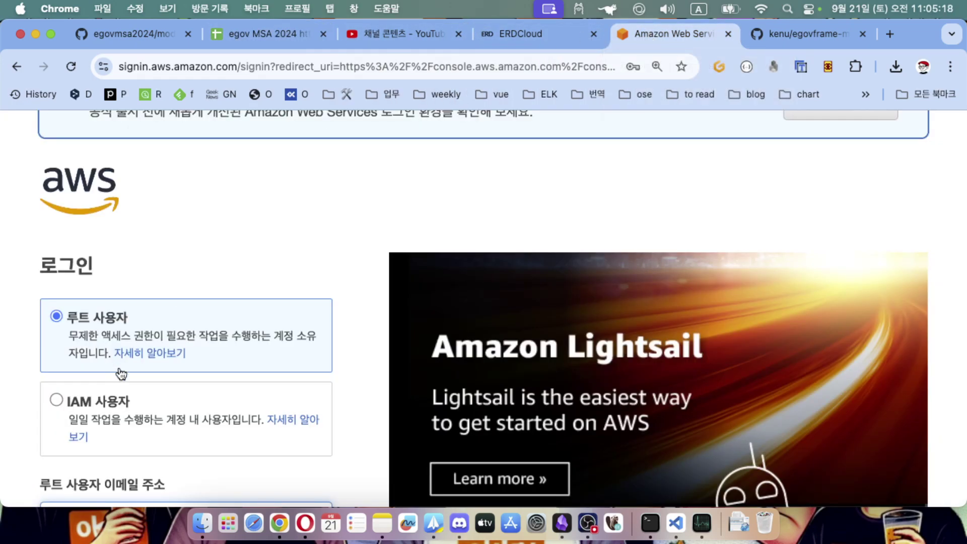
pyautogui.scroll(-2, 116, 371)
pyautogui.click(103, 437)
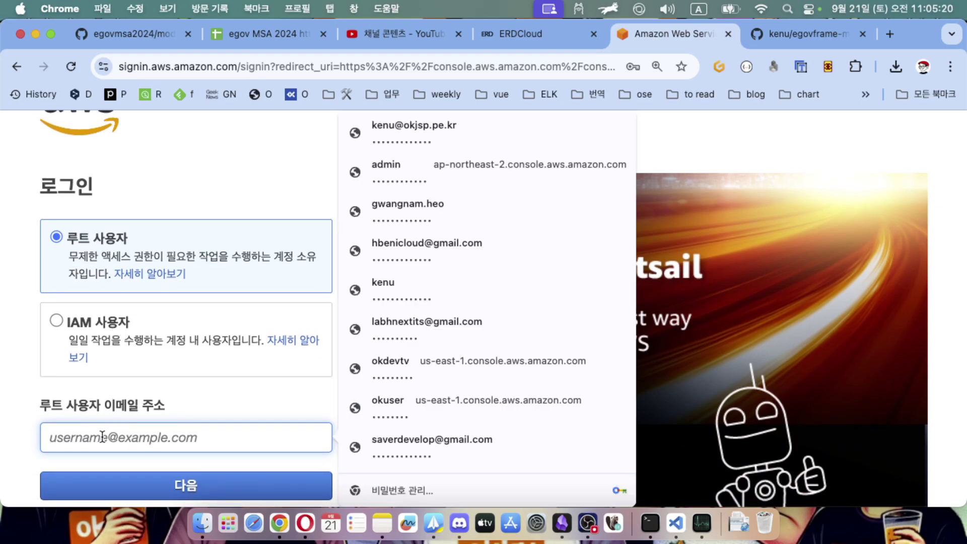
pyautogui.click(423, 126)
pyautogui.scroll(-3, 337, 302)
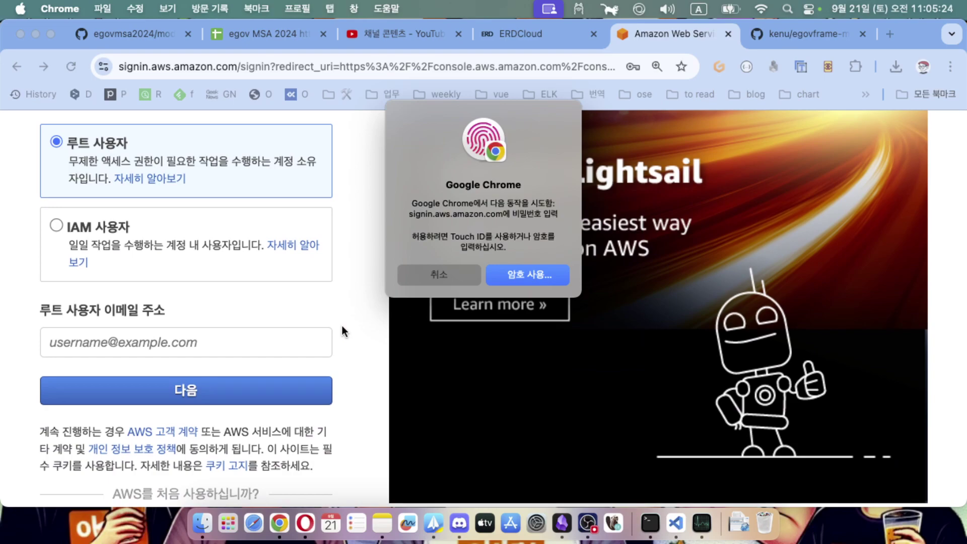
pyautogui.click(230, 388)
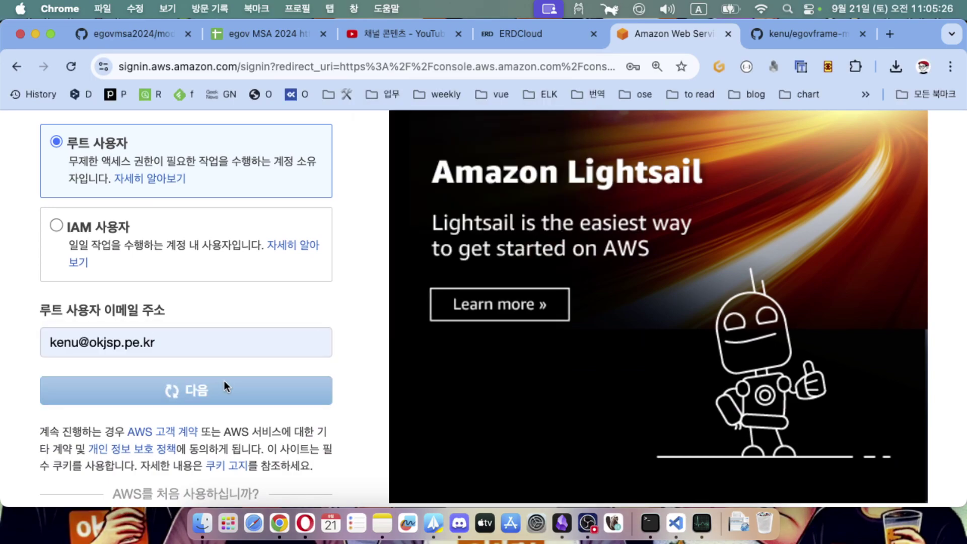
pyautogui.click(196, 253)
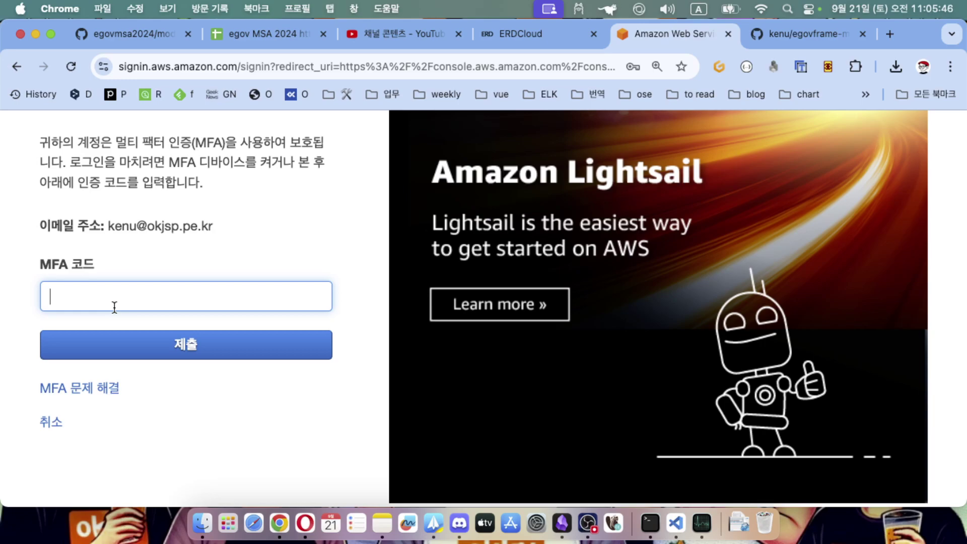
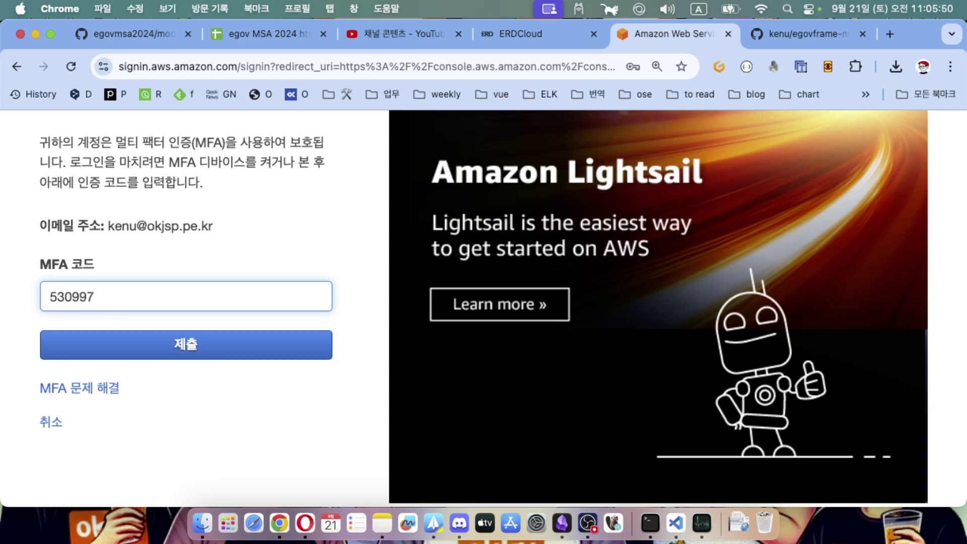
pyautogui.press('Return')
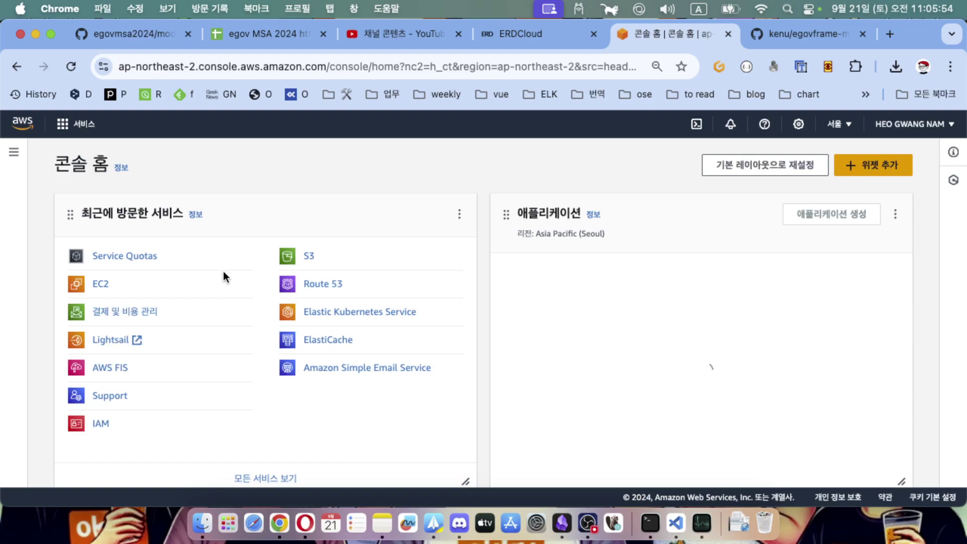
# - Open EC2 and list all instances by removing the running-only filter from the instances view
pyautogui.click(101, 303)
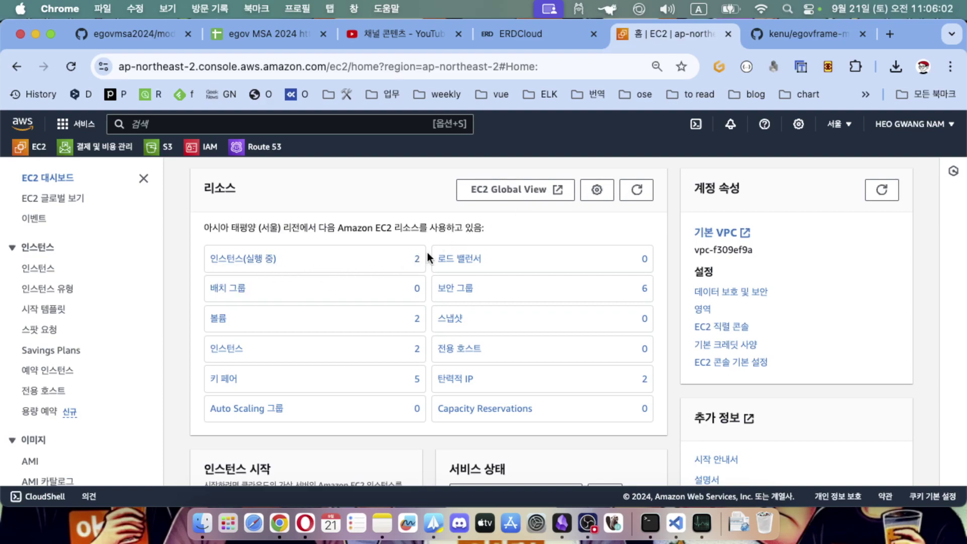
pyautogui.press('super+equal')
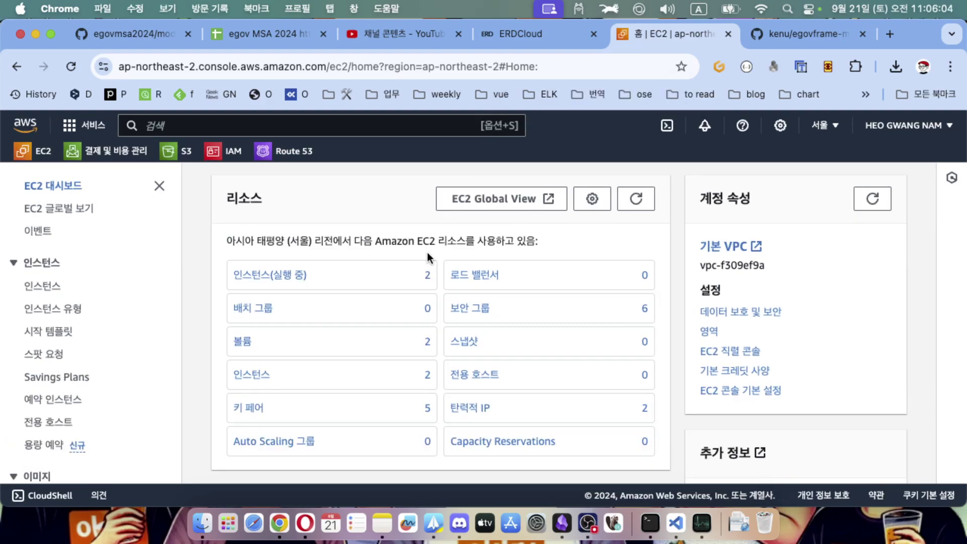
pyautogui.scroll(-2, 427, 252)
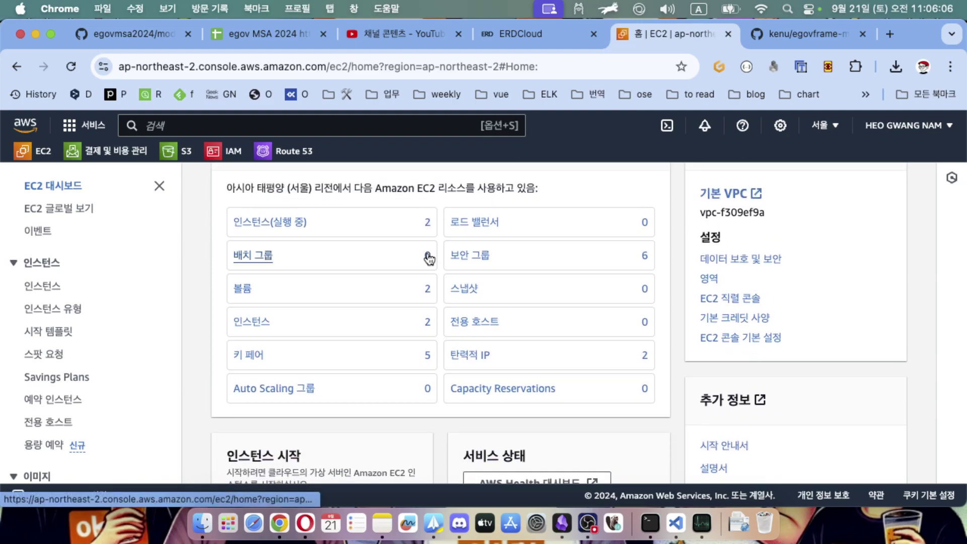
pyautogui.click(272, 229)
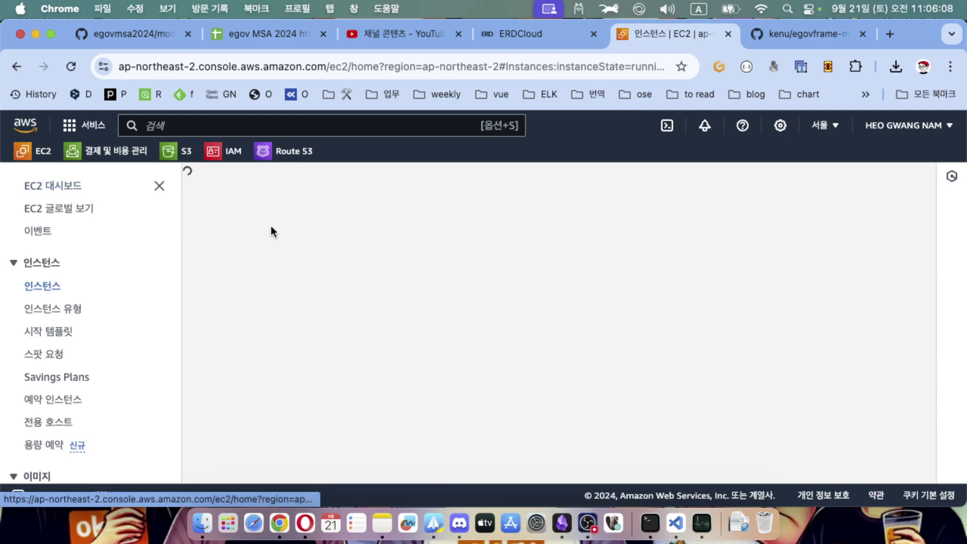
pyautogui.click(328, 237)
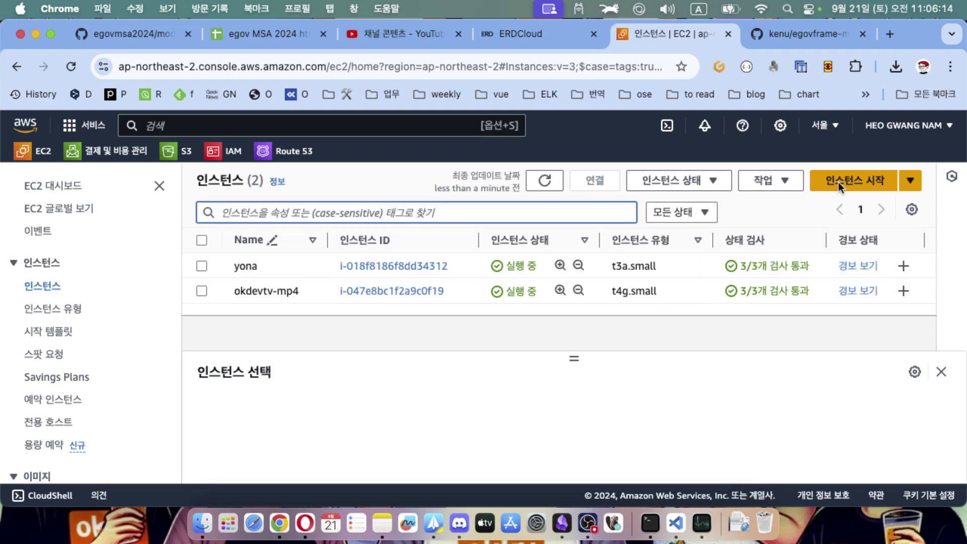
# - Start an instance launch named 'msa', keeping Amazon Linux 2023 and the 64비트(x86) architecture
pyautogui.click(857, 189)
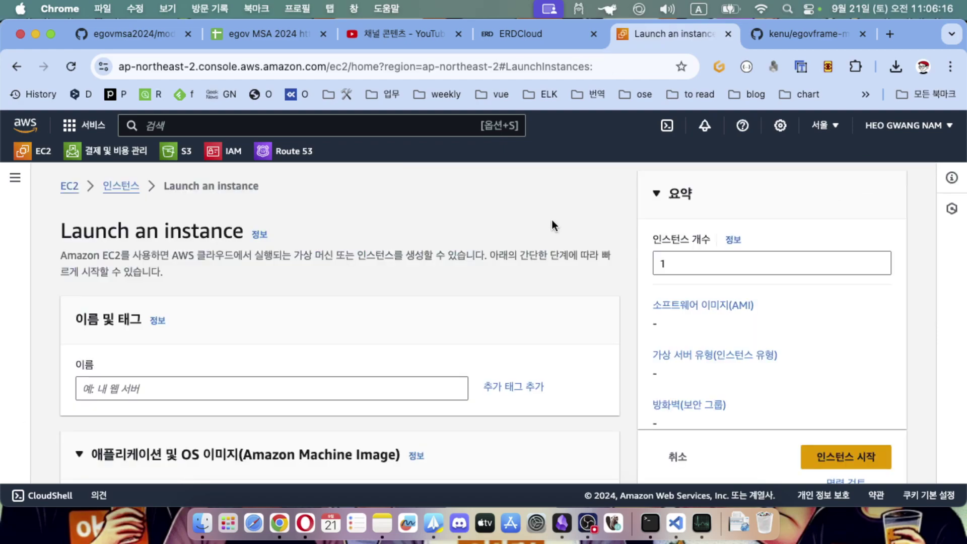
pyautogui.scroll(-5, 184, 346)
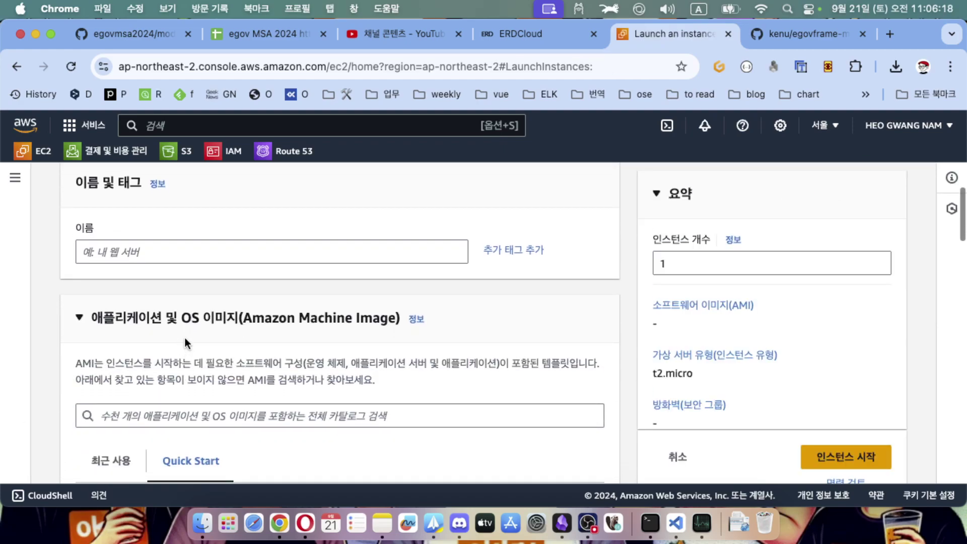
pyautogui.click(183, 252)
pyautogui.write('msa')
pyautogui.scroll(-4, 188, 347)
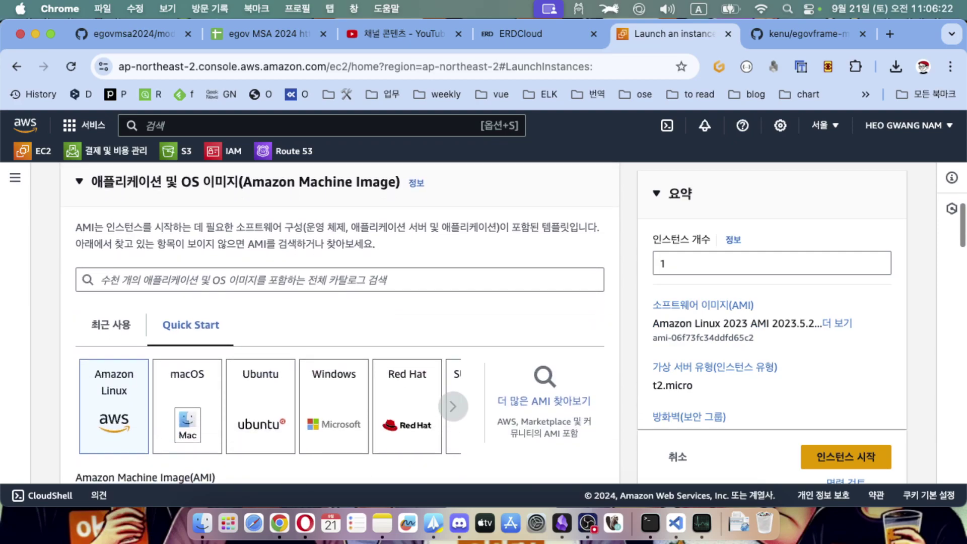
pyautogui.scroll(-6, 129, 358)
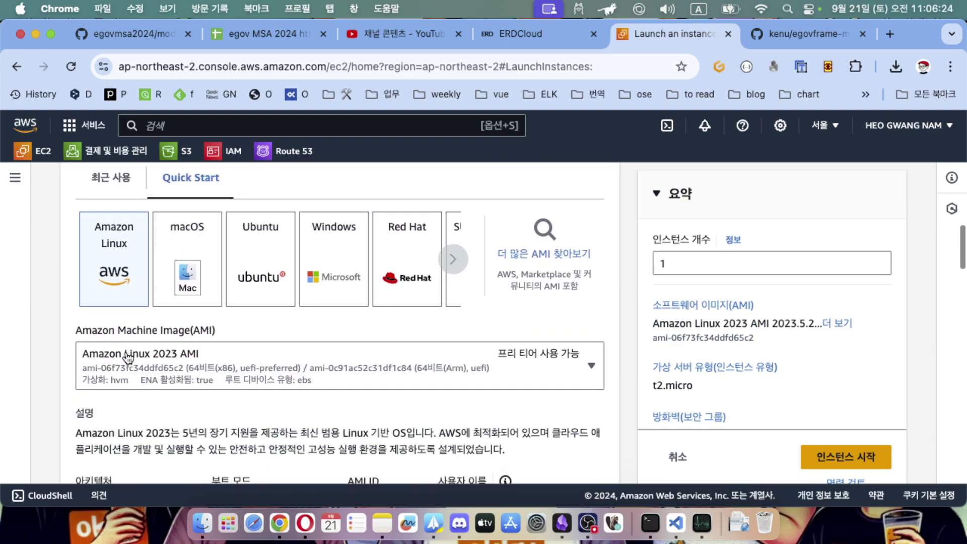
pyautogui.click(130, 343)
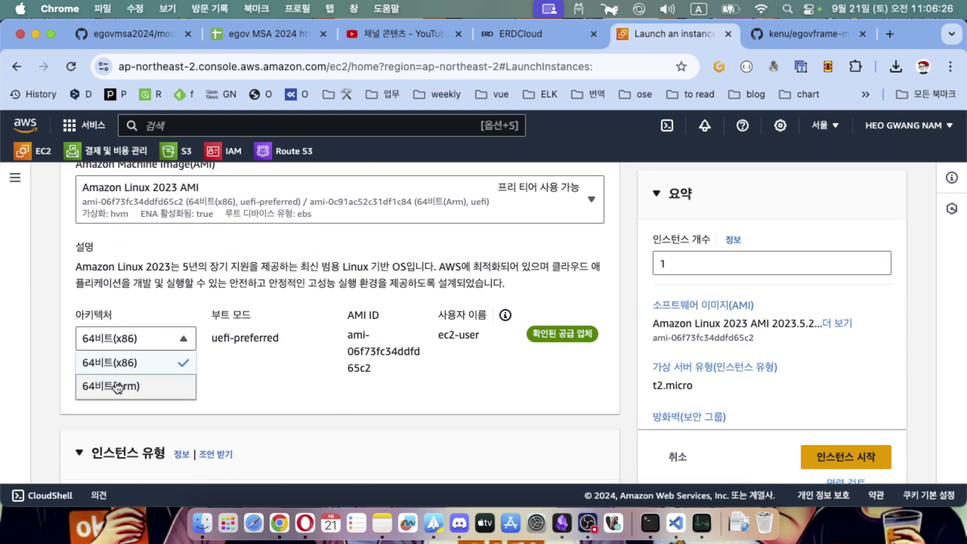
pyautogui.click(139, 342)
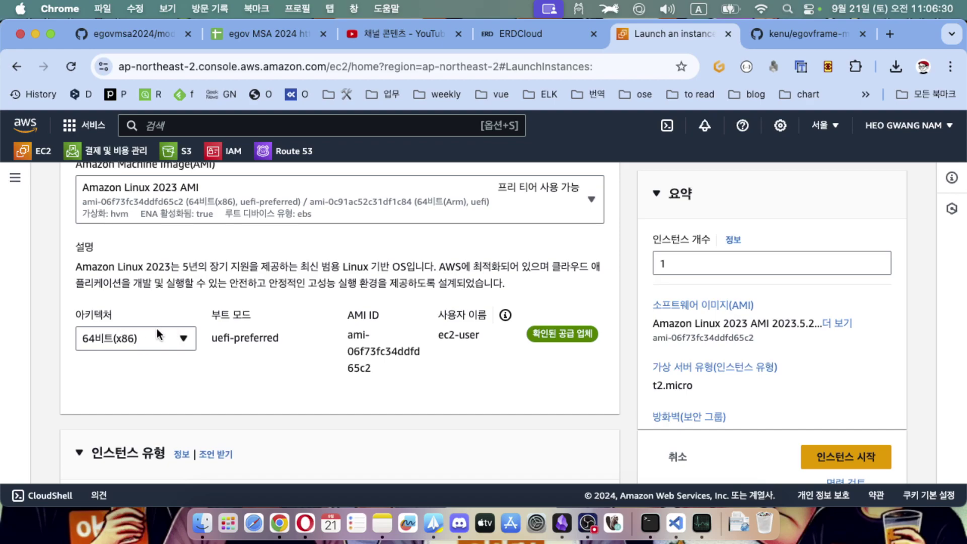
pyautogui.scroll(-6, 194, 357)
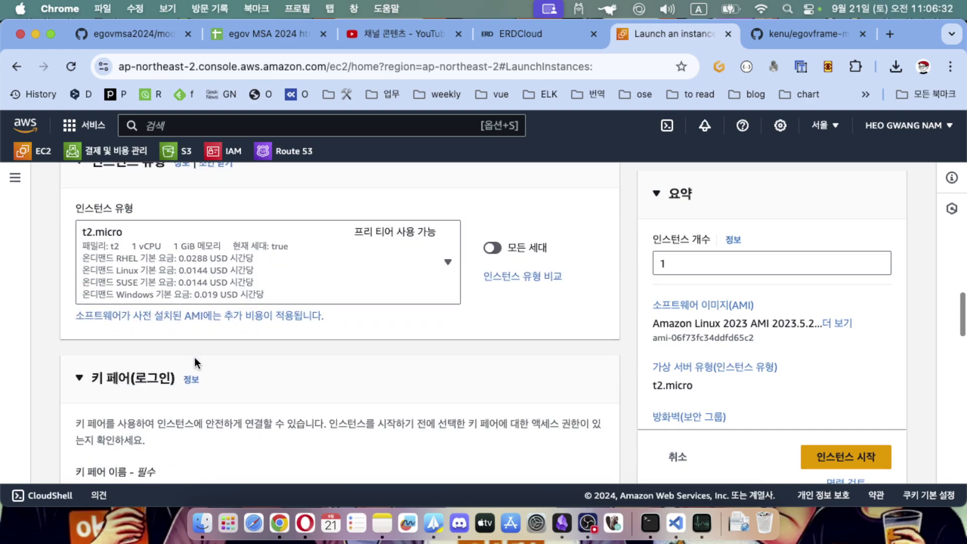
pyautogui.click(218, 259)
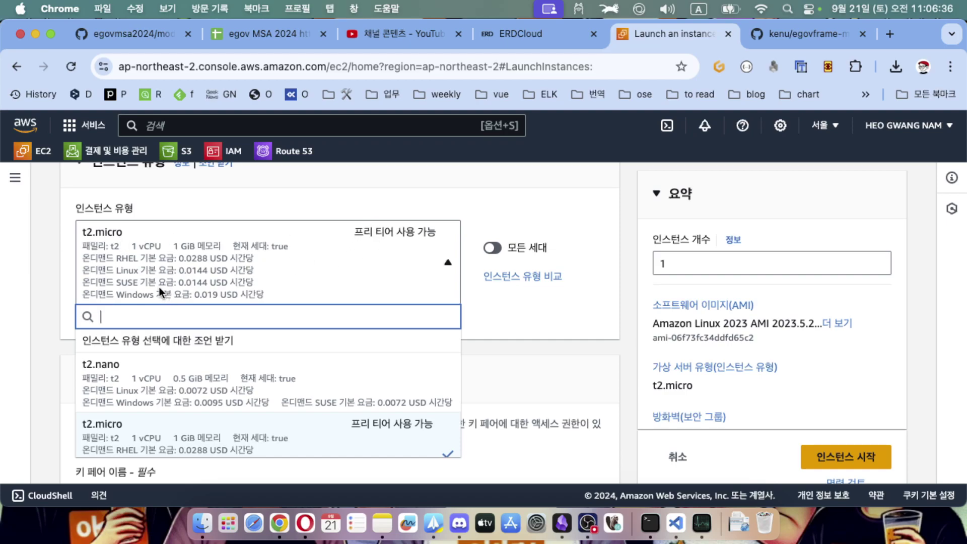
pyautogui.scroll(5, 183, 286)
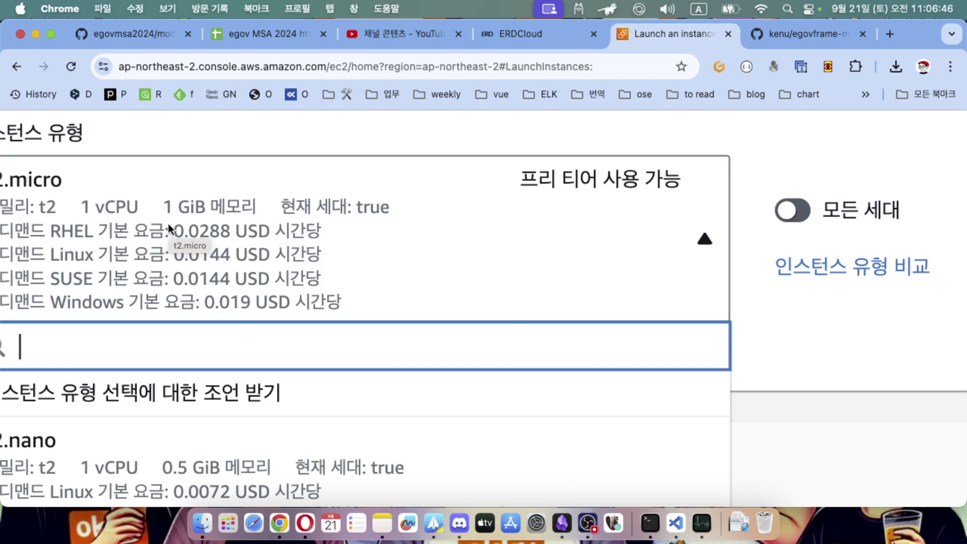
pyautogui.scroll(-3, 168, 227)
pyautogui.scroll(-3, 168, 222)
pyautogui.scroll(-2, 170, 226)
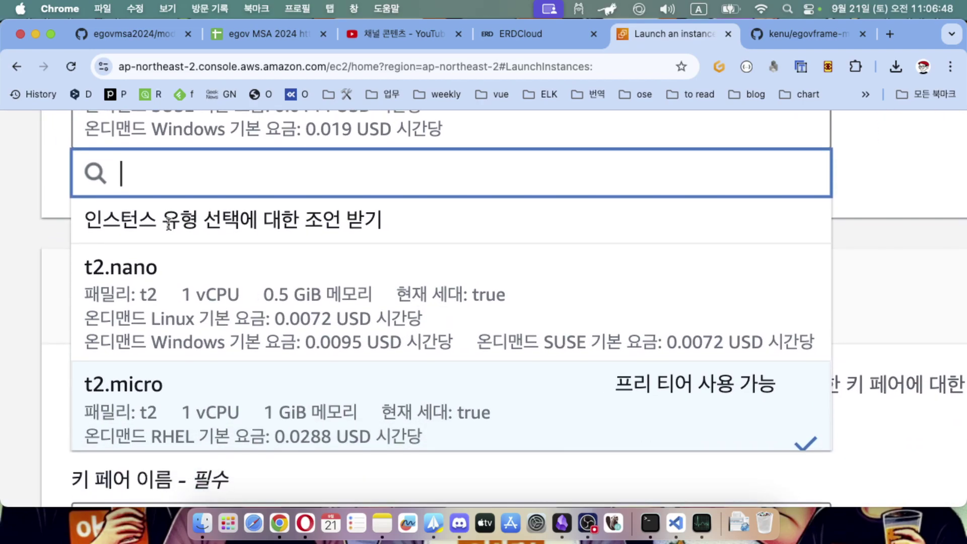
pyautogui.write('x')
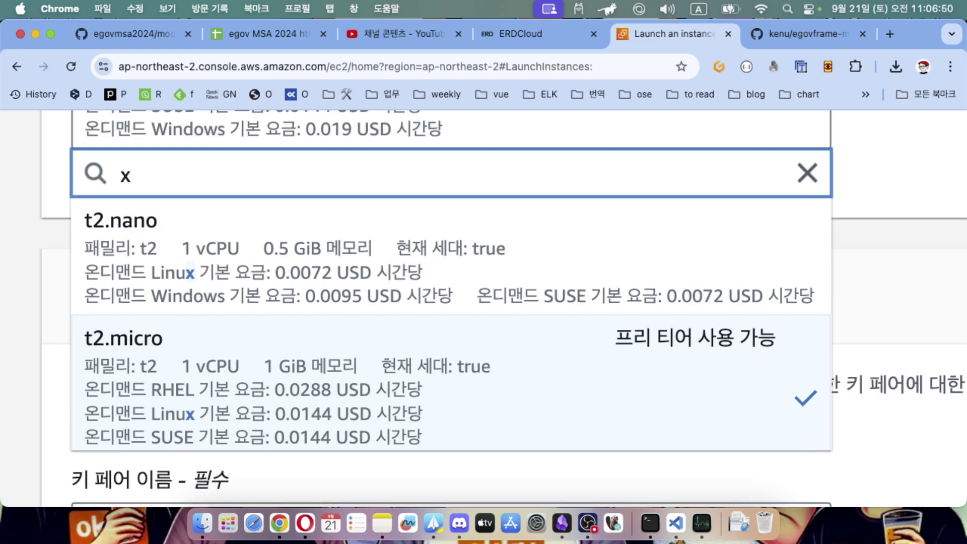
pyautogui.write('la')
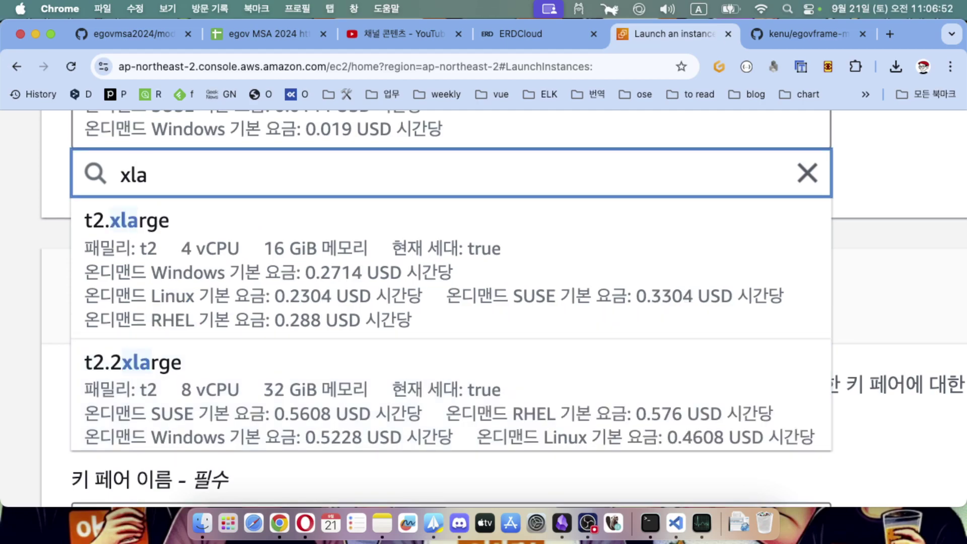
pyautogui.write('rge')
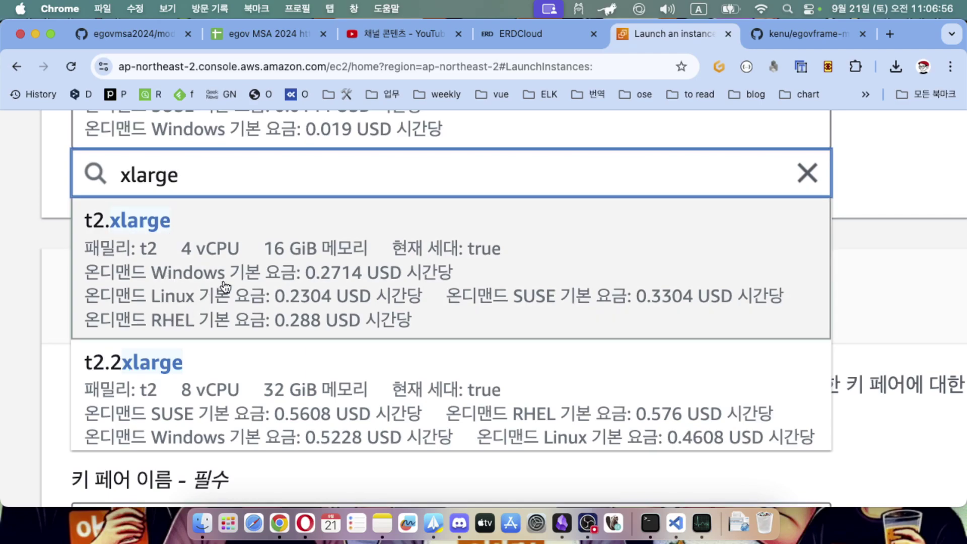
pyautogui.scroll(-1, 225, 287)
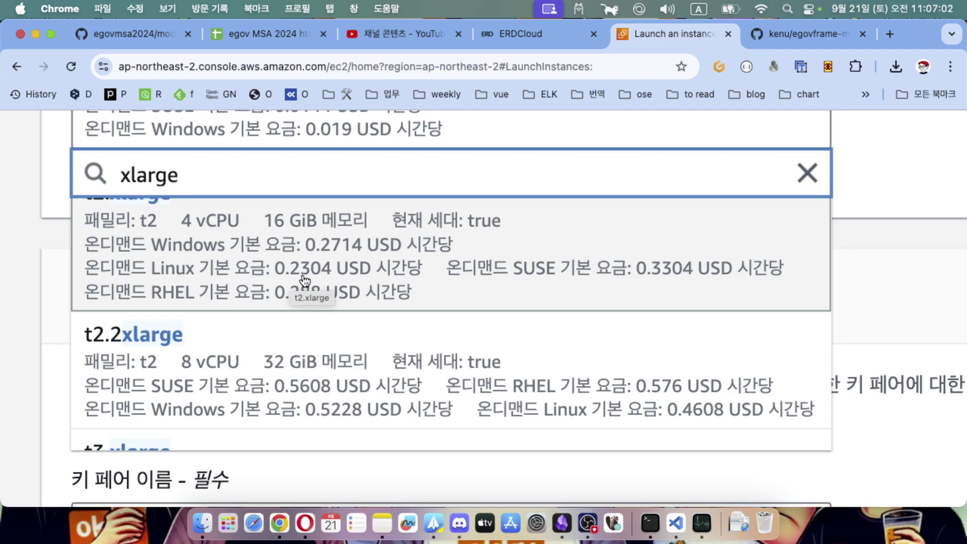
pyautogui.scroll(1, 307, 280)
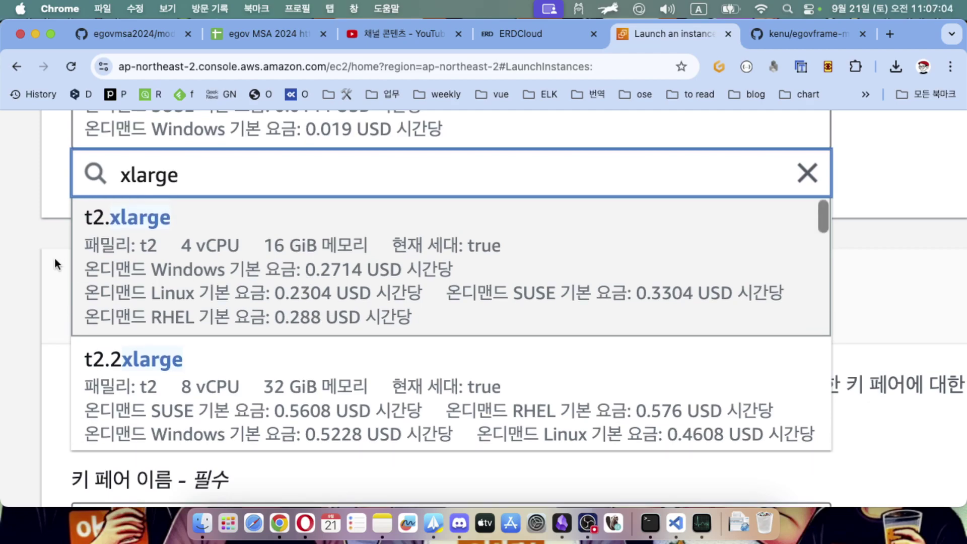
pyautogui.scroll(1, 53, 258)
pyautogui.scroll(1, 54, 257)
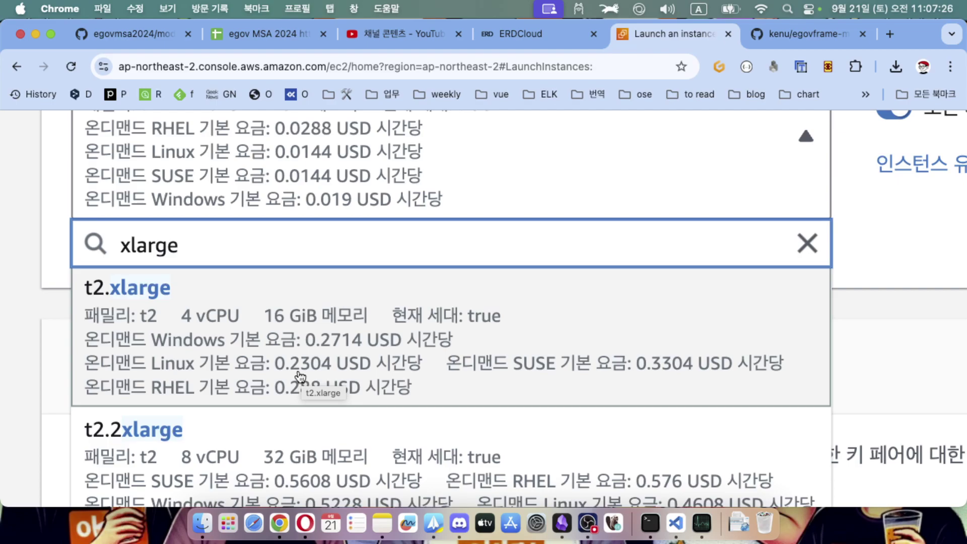
pyautogui.click(19, 221)
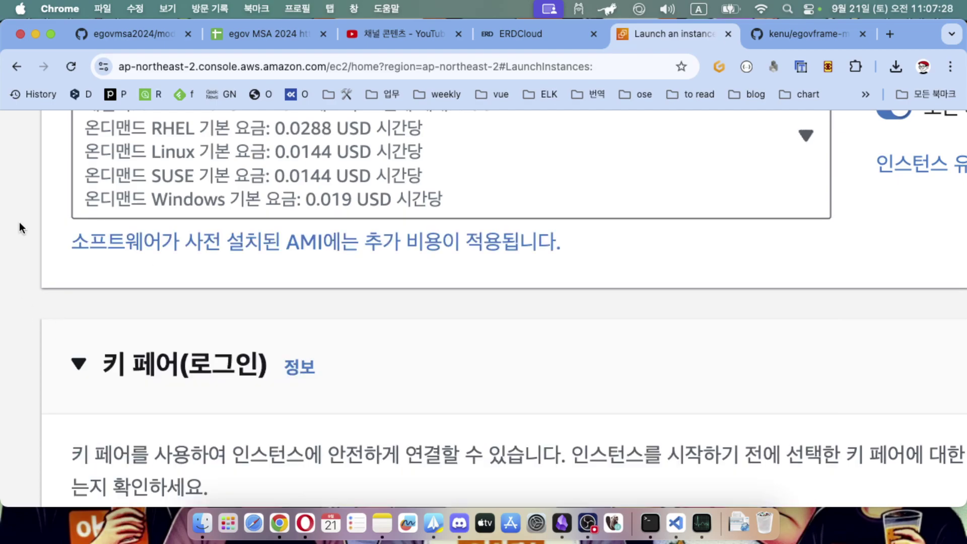
pyautogui.scroll(15, 19, 224)
# - Reset the page zoom and go to 스팟 요청 from the EC2 sidebar
pyautogui.press('super+0')
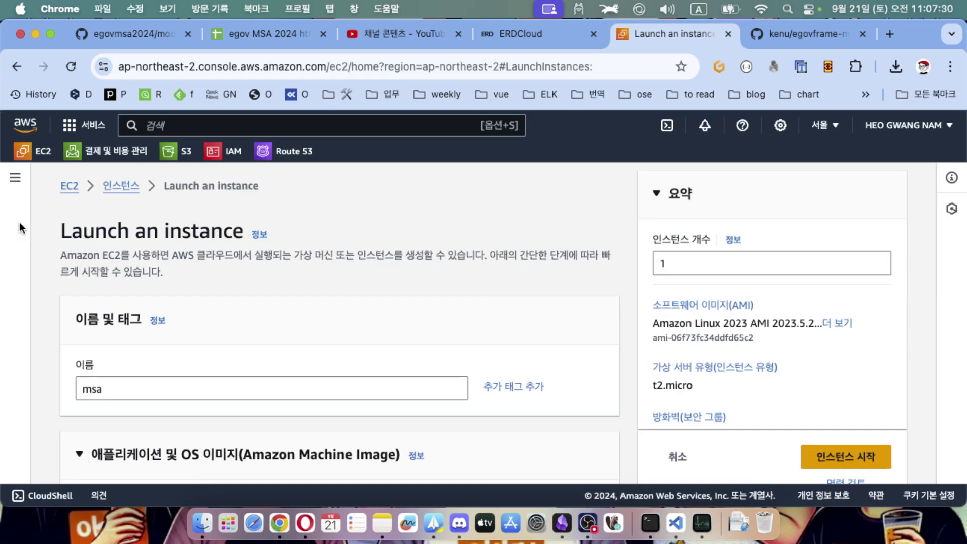
pyautogui.click(20, 179)
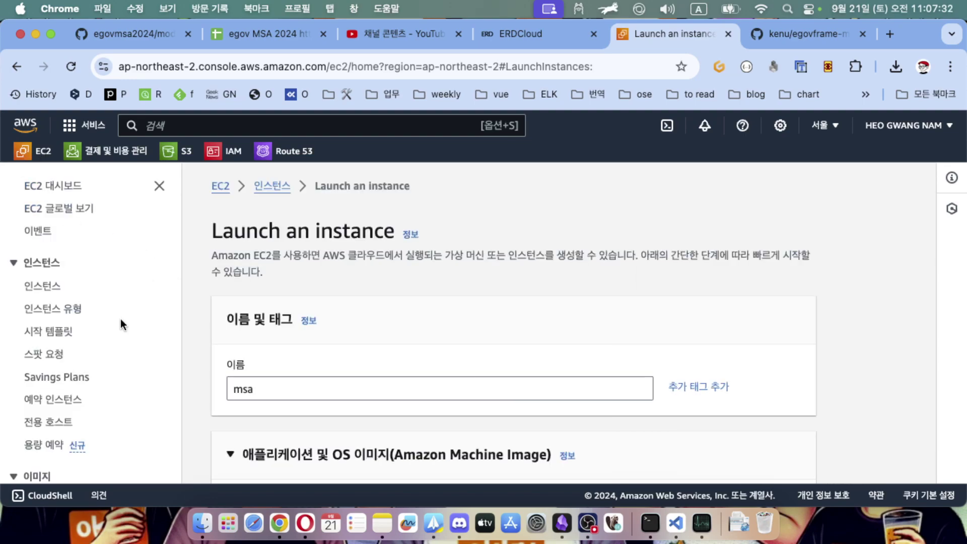
pyautogui.click(50, 355)
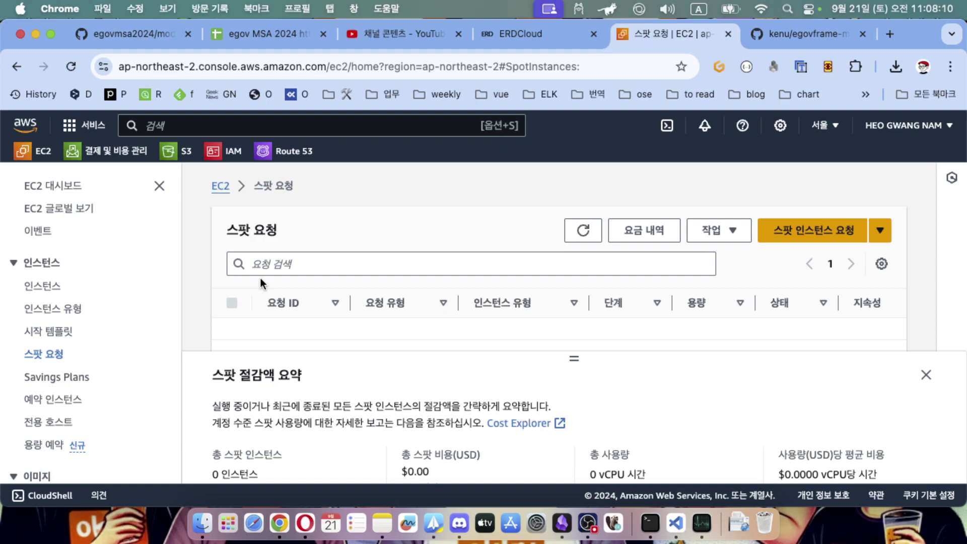
# - Start a new spot fleet request, review the key pair choices, and open new key pair creation
pyautogui.scroll(-2, 260, 277)
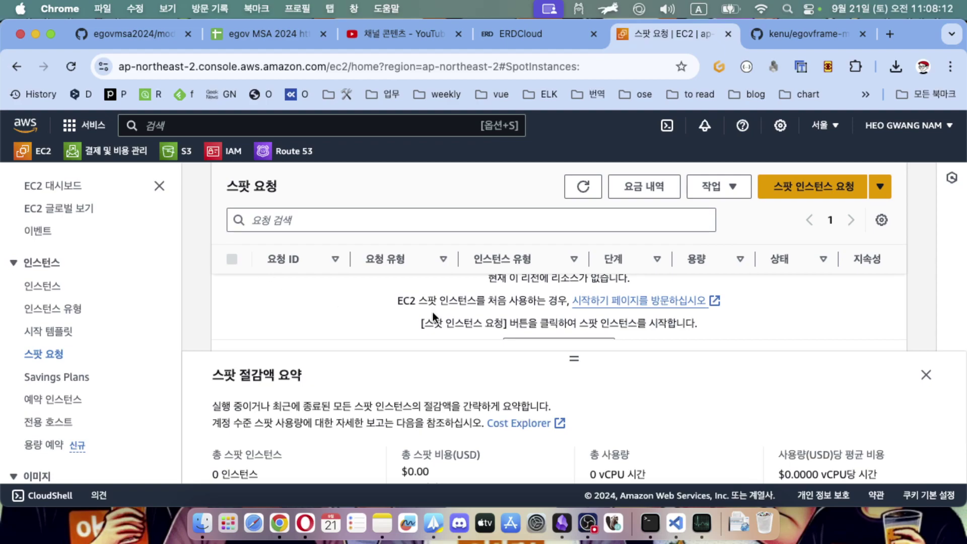
pyautogui.click(842, 191)
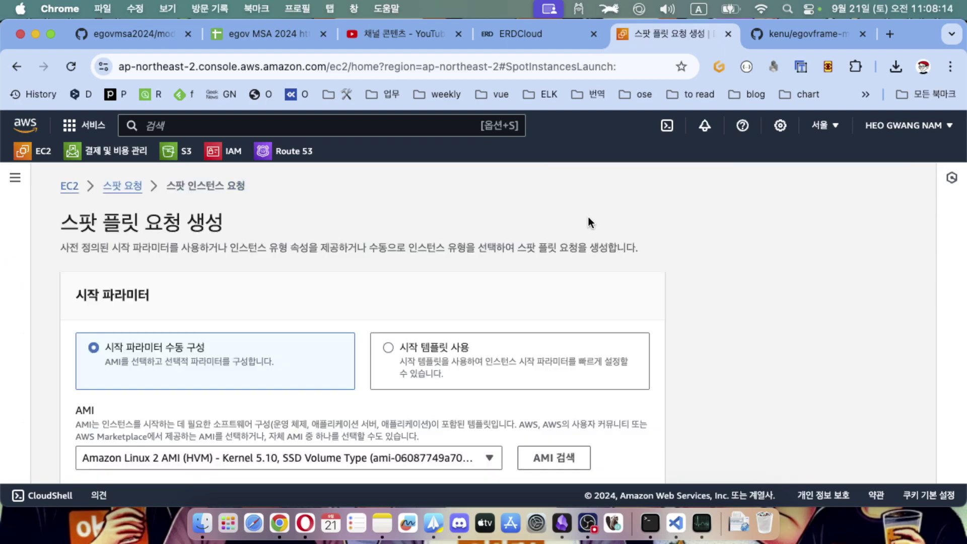
pyautogui.scroll(-5, 265, 282)
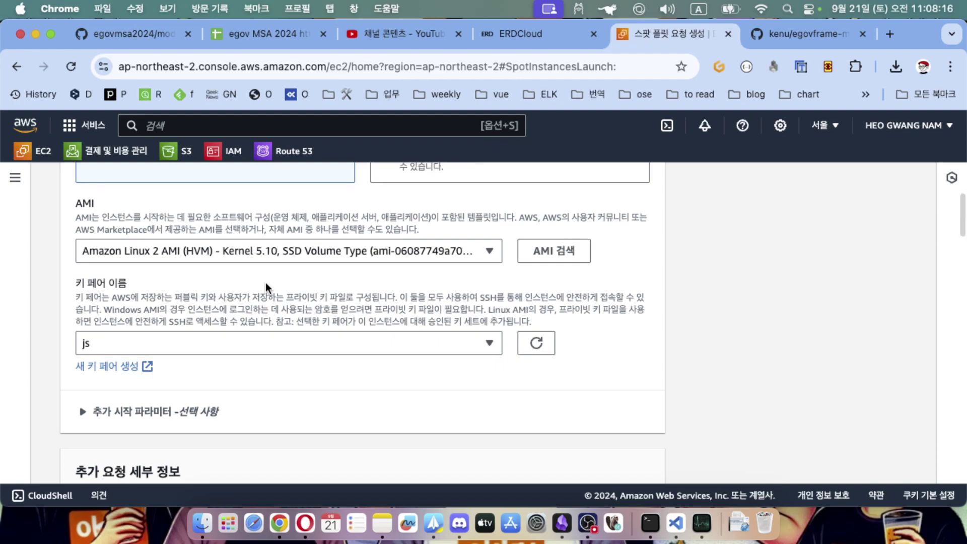
pyautogui.click(293, 265)
pyautogui.click(294, 265)
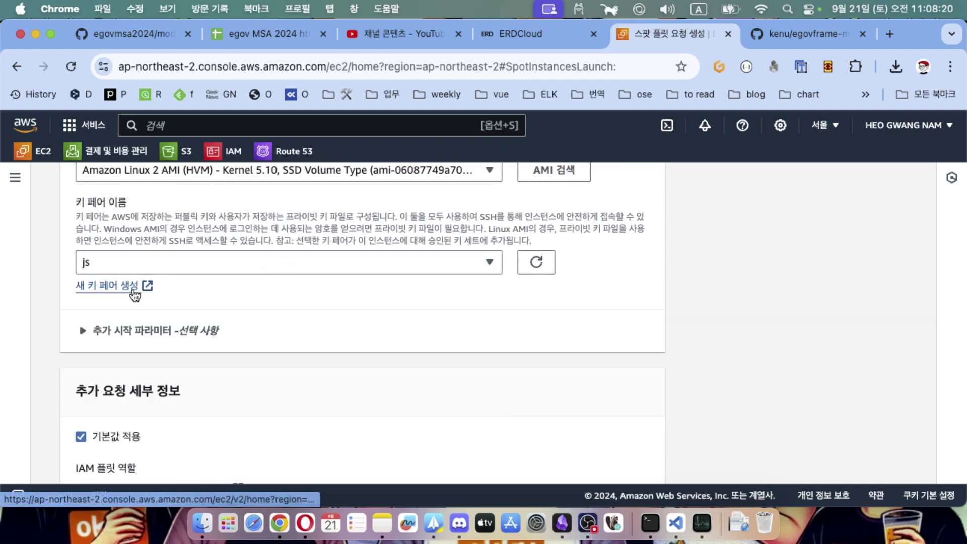
pyautogui.click(132, 286)
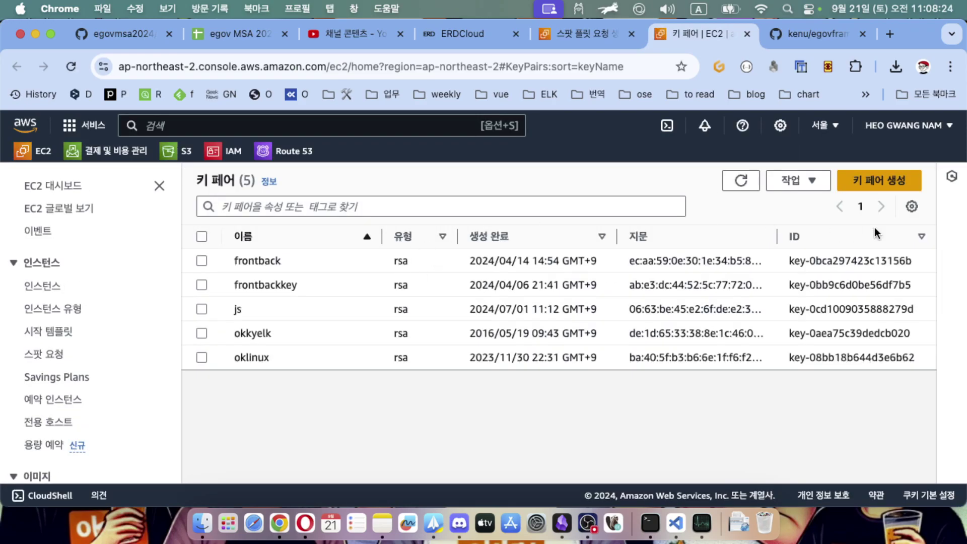
# - Create the ED25519 key pair okmsa-key in .pem format and reveal the downloaded file
pyautogui.click(870, 184)
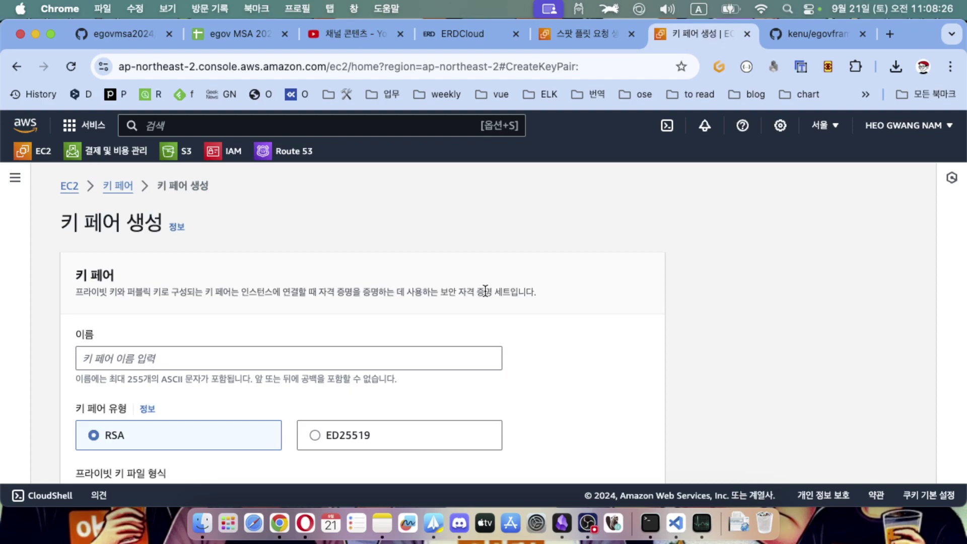
pyautogui.scroll(-3, 486, 291)
pyautogui.click(326, 248)
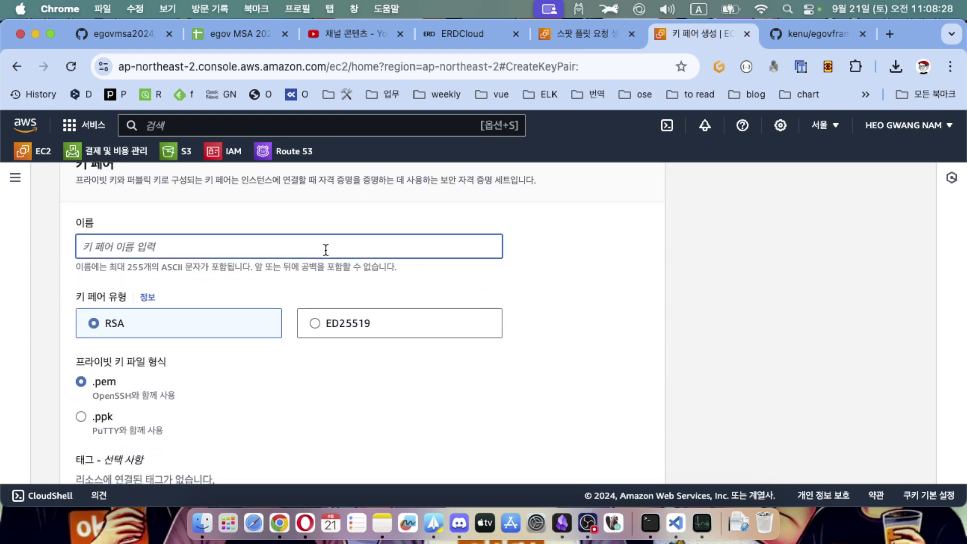
pyautogui.write('okm')
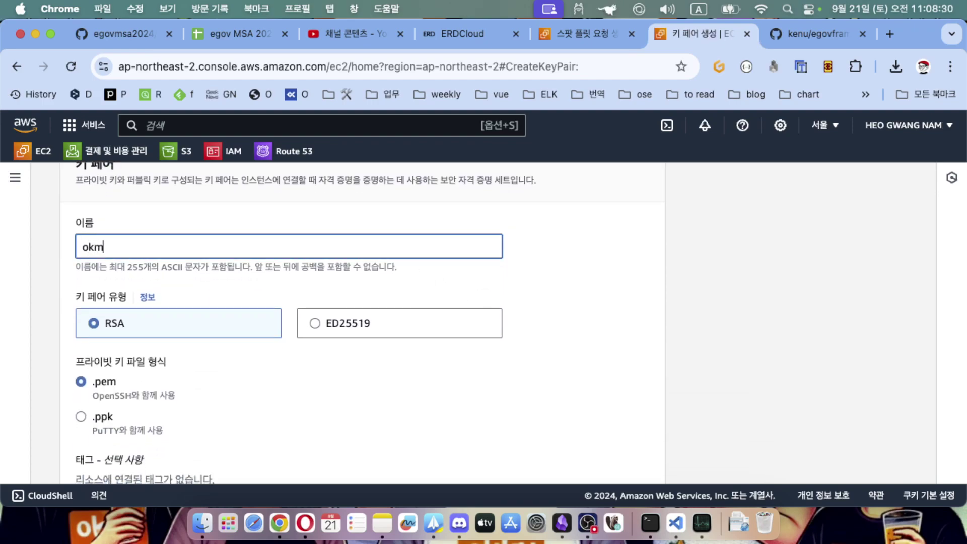
pyautogui.write('sa-key')
pyautogui.click(313, 318)
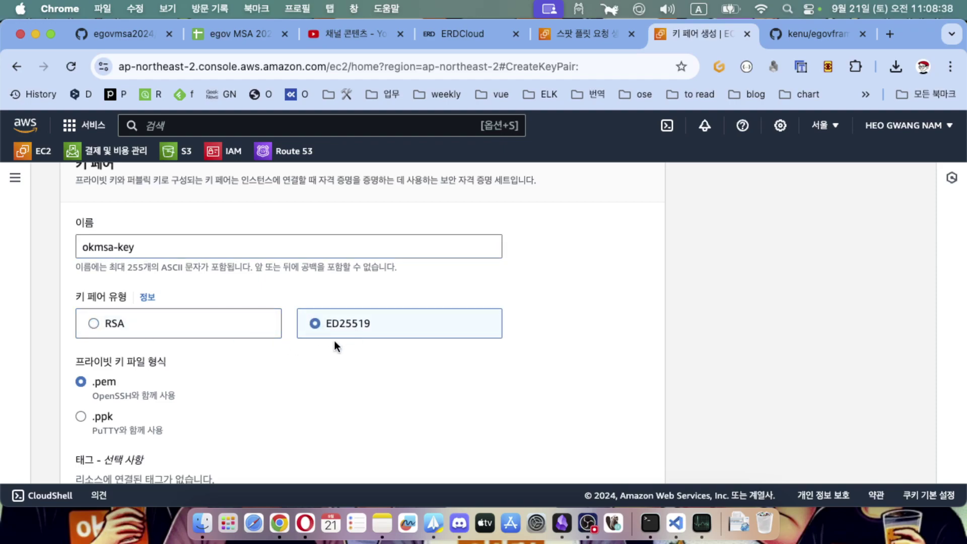
pyautogui.scroll(-3, 346, 344)
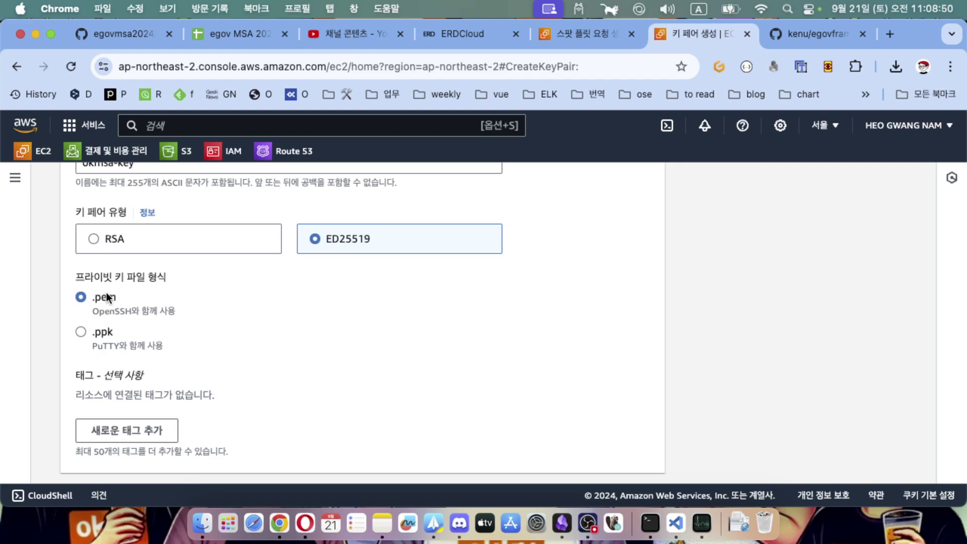
pyautogui.scroll(-2, 129, 305)
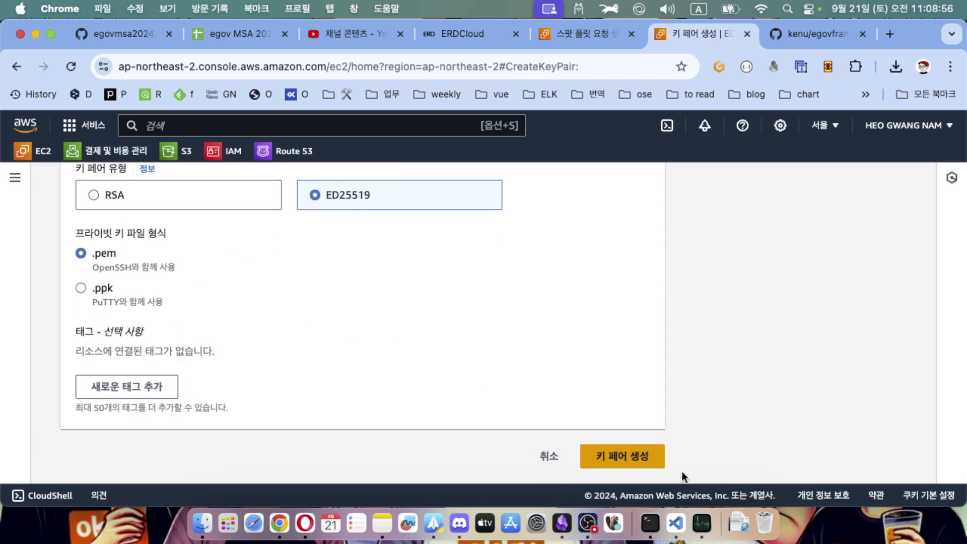
pyautogui.click(643, 456)
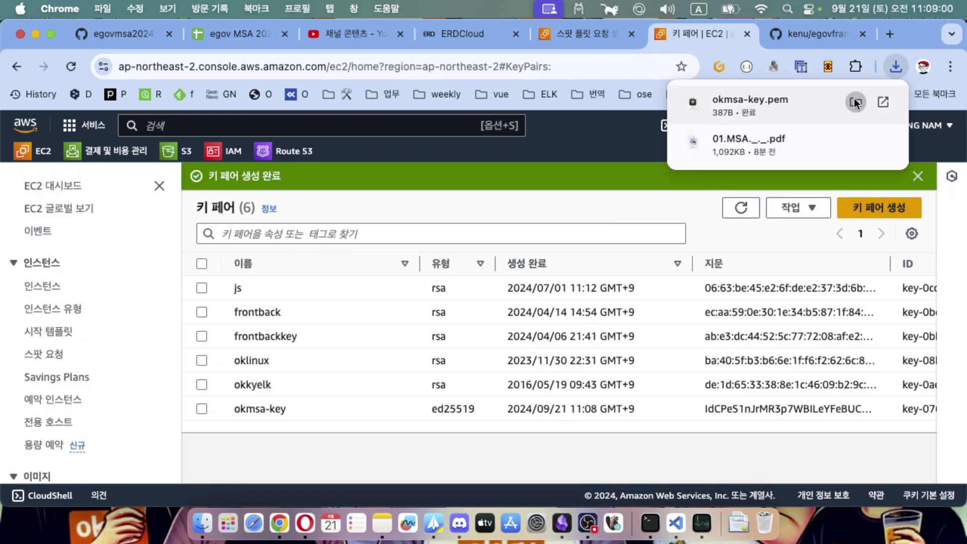
pyautogui.click(855, 102)
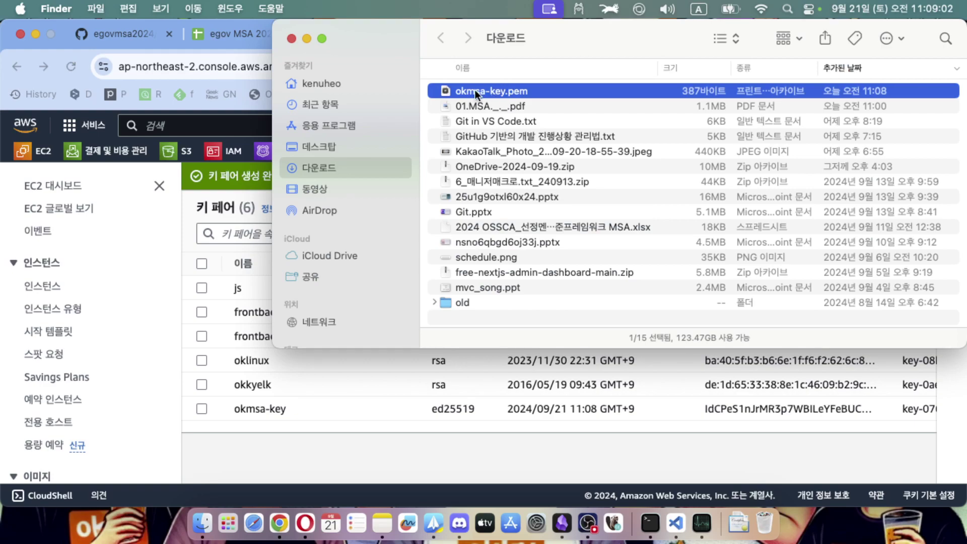
# - Move okmsa-key.pem from Downloads into the home keys folder, then return to the egov MSA spreadsheet
pyautogui.moveTo(460, 93); pyautogui.dragTo(328, 90)
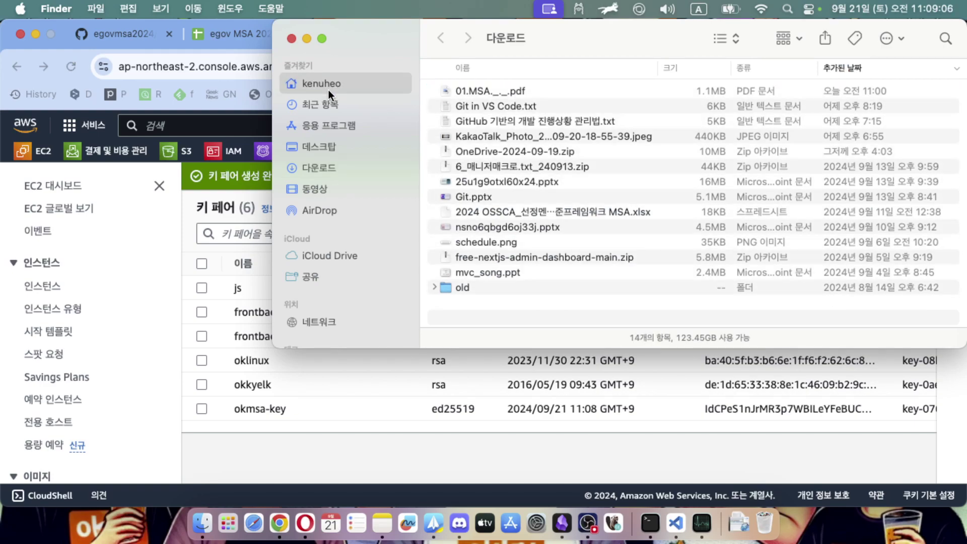
pyautogui.click(328, 90)
pyautogui.scroll(-5, 497, 224)
pyautogui.scroll(2, 498, 224)
pyautogui.click(468, 189)
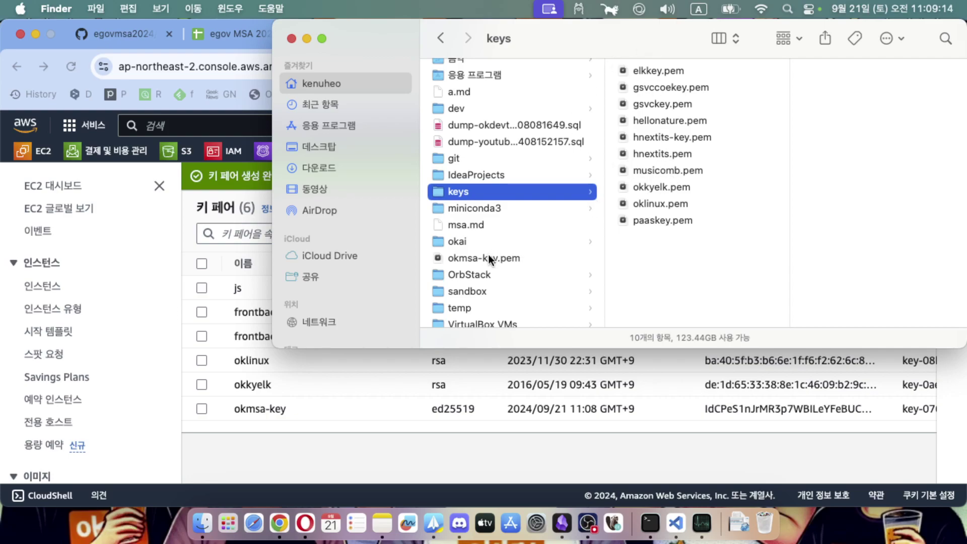
pyautogui.moveTo(488, 257); pyautogui.dragTo(497, 192)
pyautogui.moveTo(458, 261); pyautogui.dragTo(459, 192)
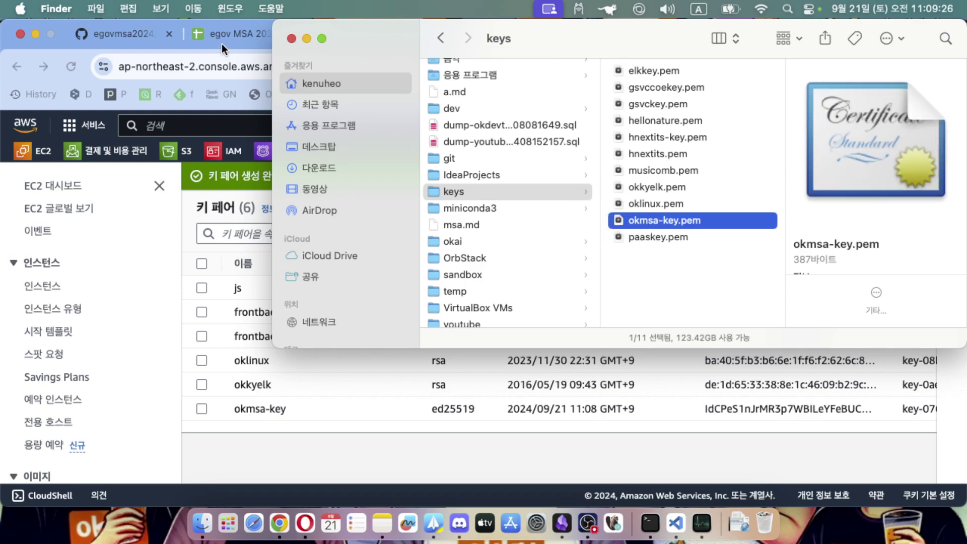
pyautogui.click(247, 37)
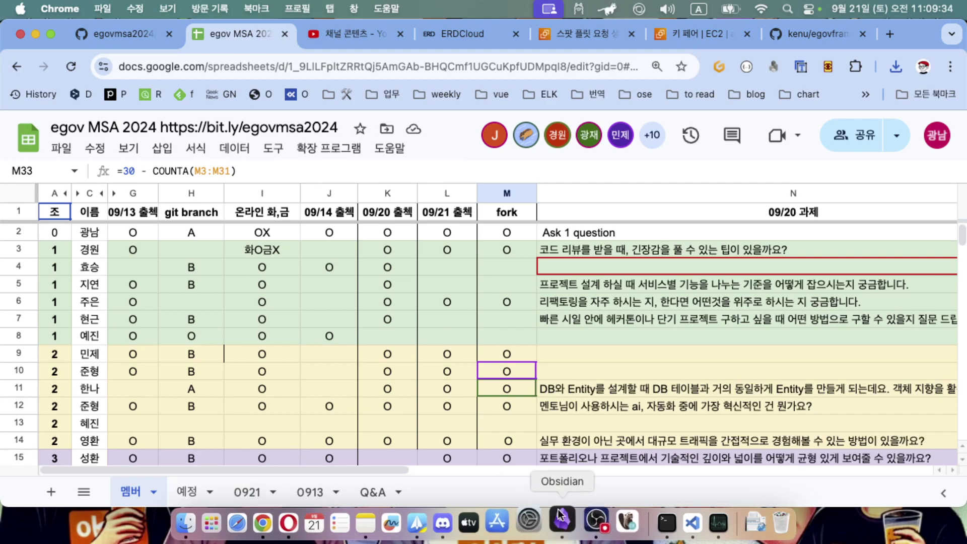
# - Create and enter ~/share with take, then copy ~/keys/okmsa-key.pem into it
pyautogui.click(655, 512)
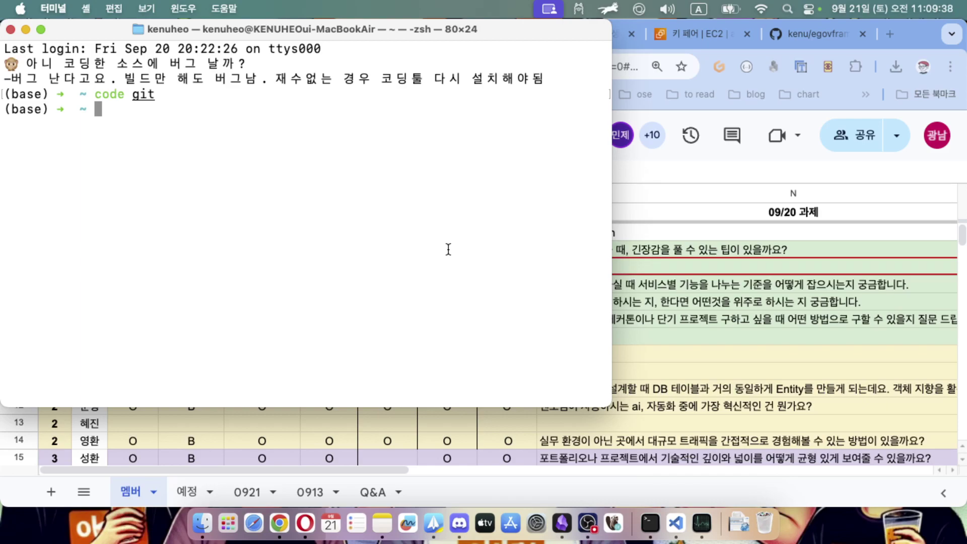
pyautogui.write('mkdir ')
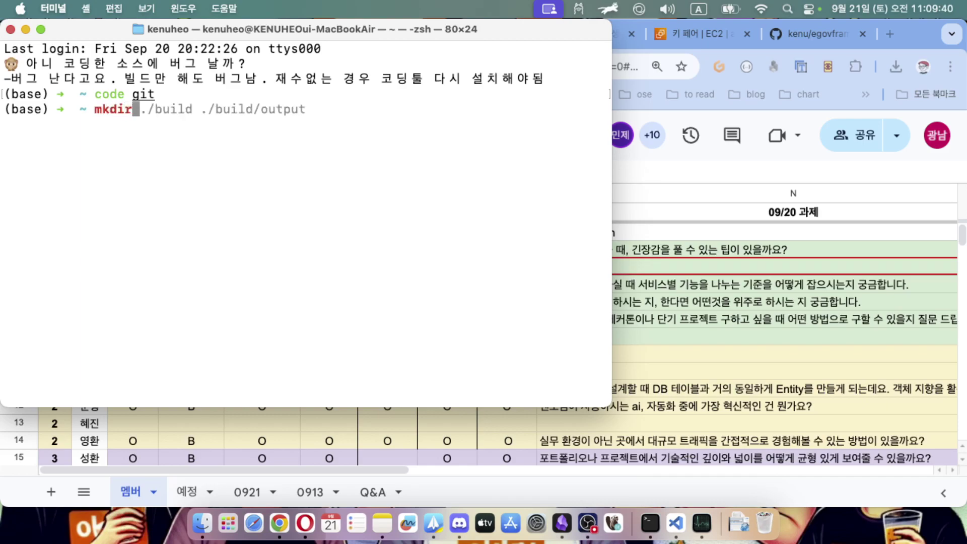
pyautogui.write('~/')
pyautogui.press('BackSpace')
pyautogui.press('BackSpace')
pyautogui.press('BackSpace')
pyautogui.press('BackSpace')
pyautogui.press('BackSpace')
pyautogui.press('BackSpace')
pyautogui.press('BackSpace')
pyautogui.press('BackSpace')
pyautogui.write('take ')
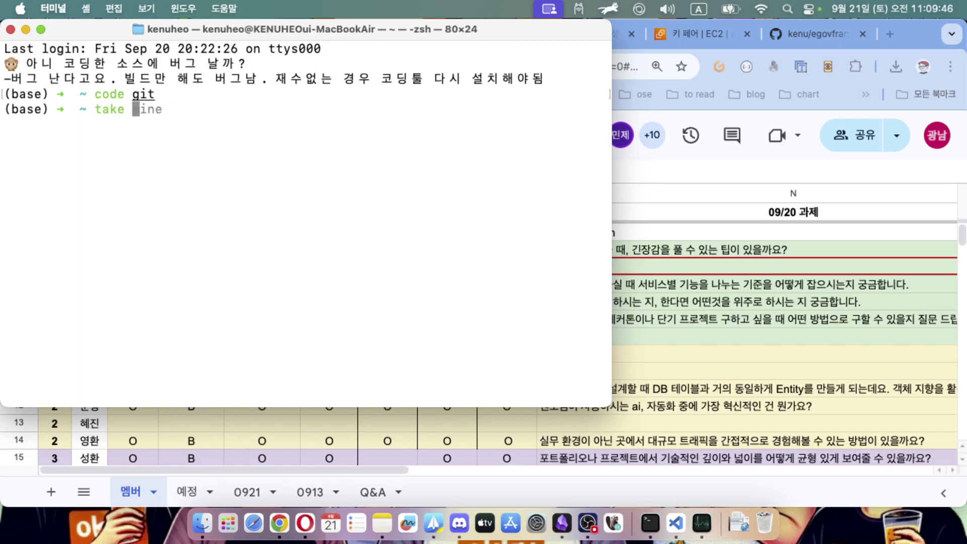
pyautogui.write('~/')
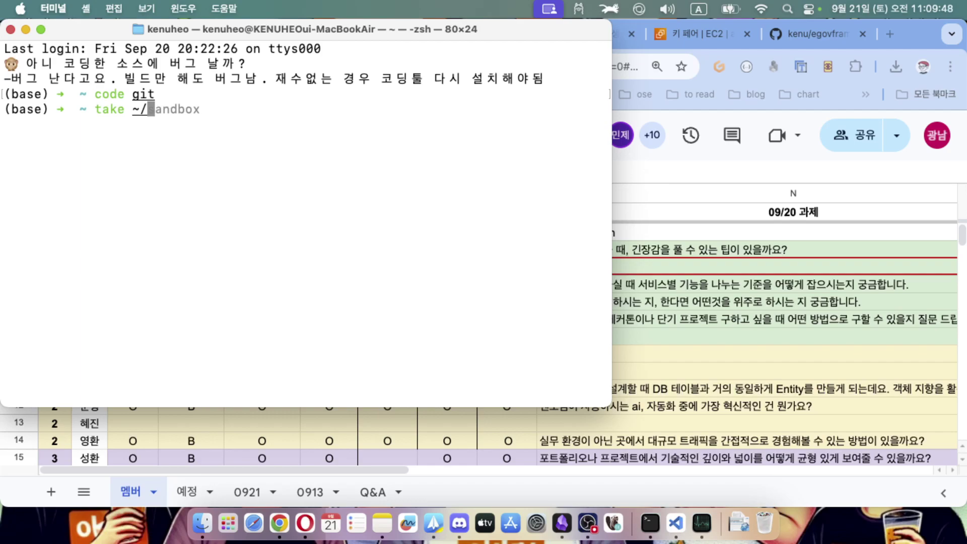
pyautogui.write('share')
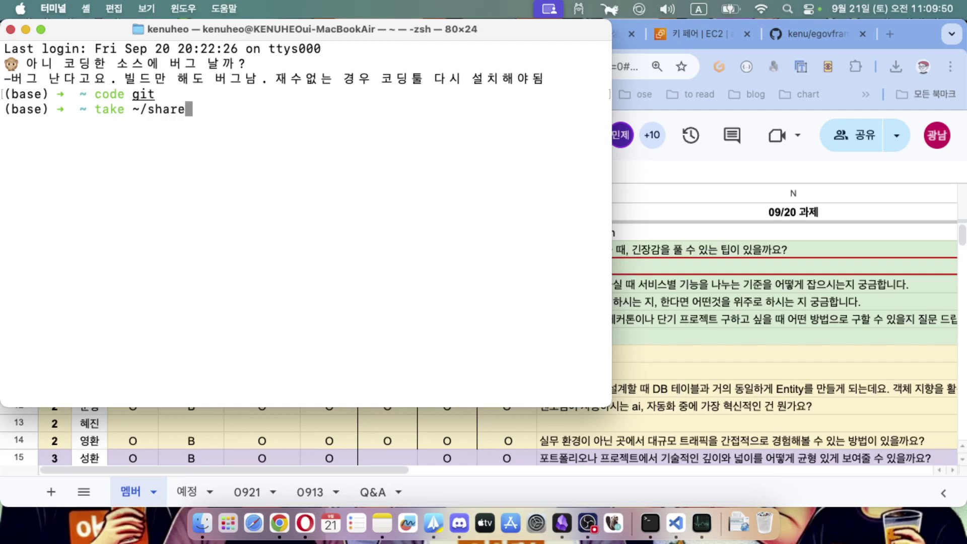
pyautogui.press('Return')
pyautogui.write('c')
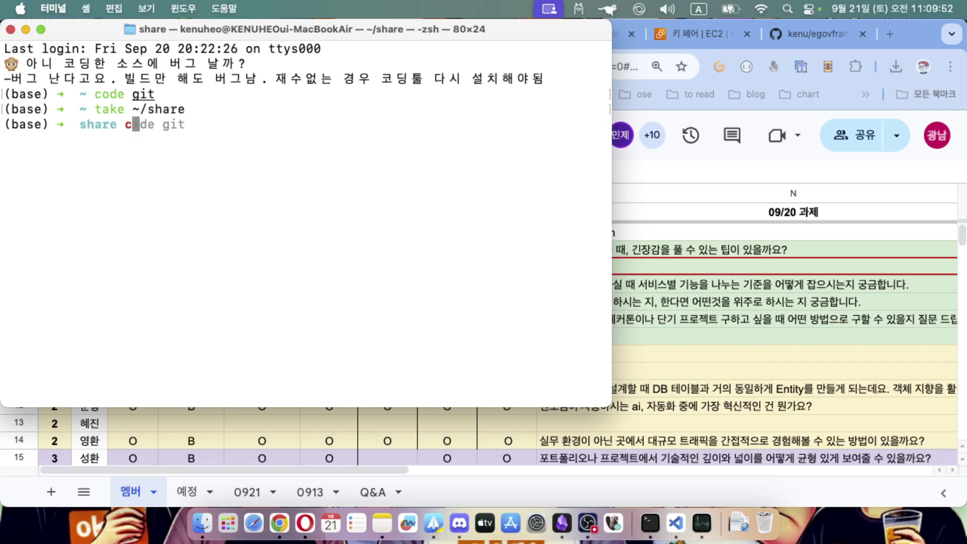
pyautogui.write('p ~/keys/')
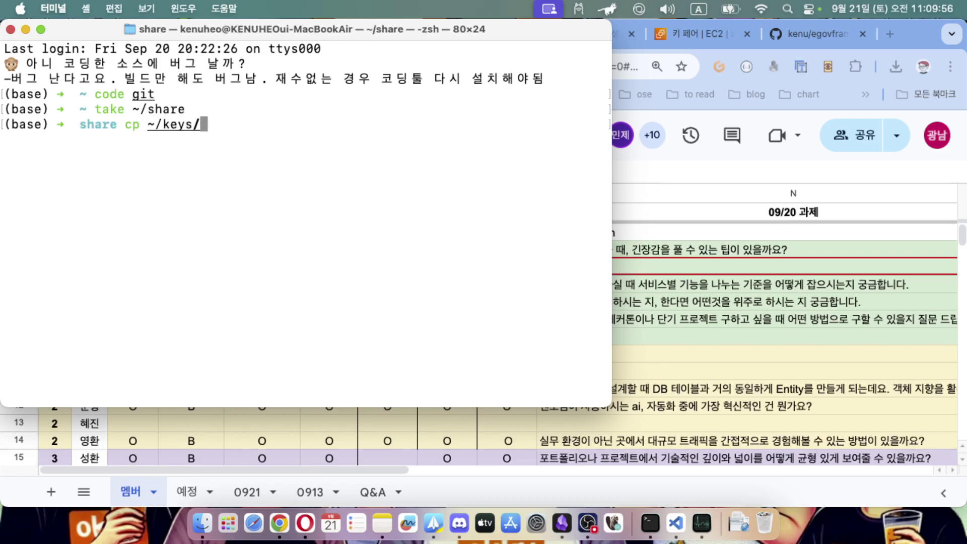
pyautogui.write('okm')
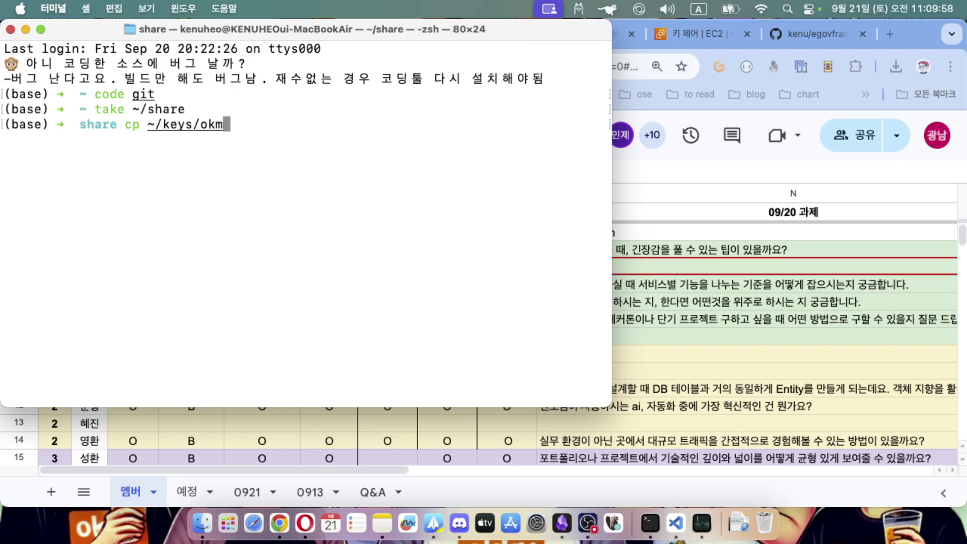
pyautogui.press('Tab')
pyautogui.write('.')
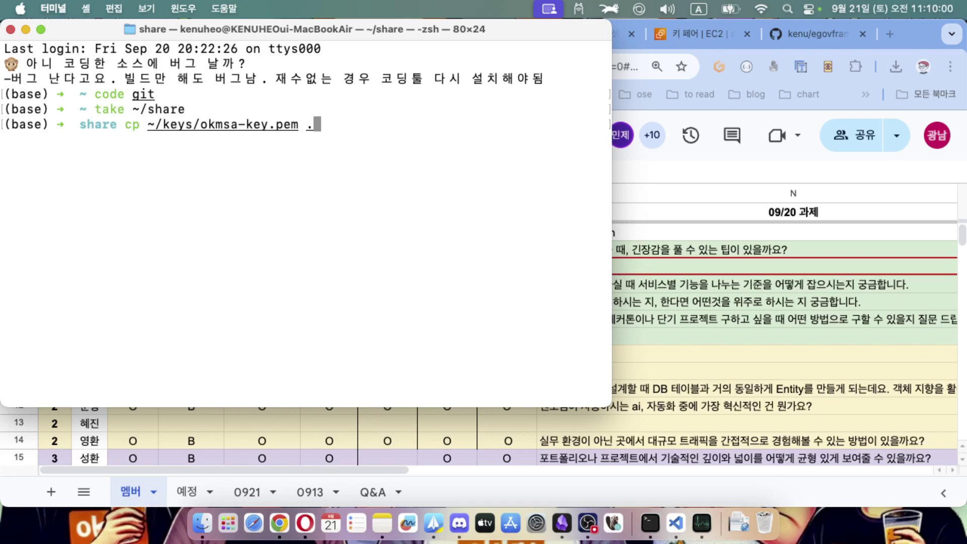
pyautogui.press('Return')
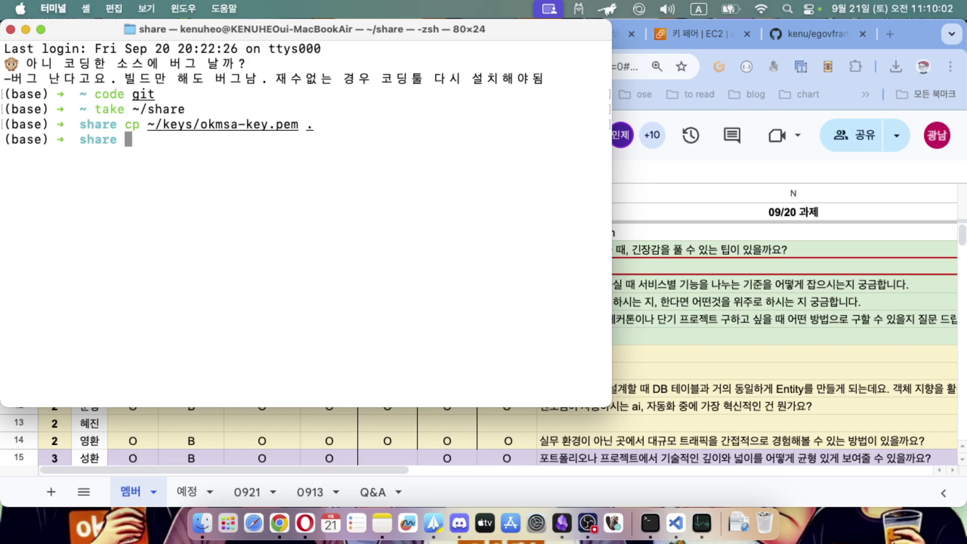
# - Serve the share folder with npx serve and select its Network URL
pyautogui.write('npx serve')
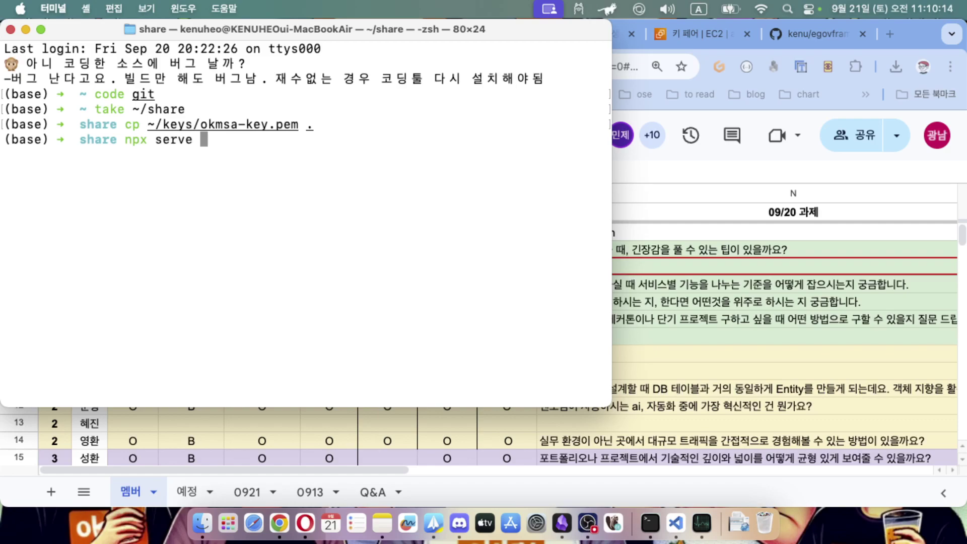
pyautogui.click(768, 9)
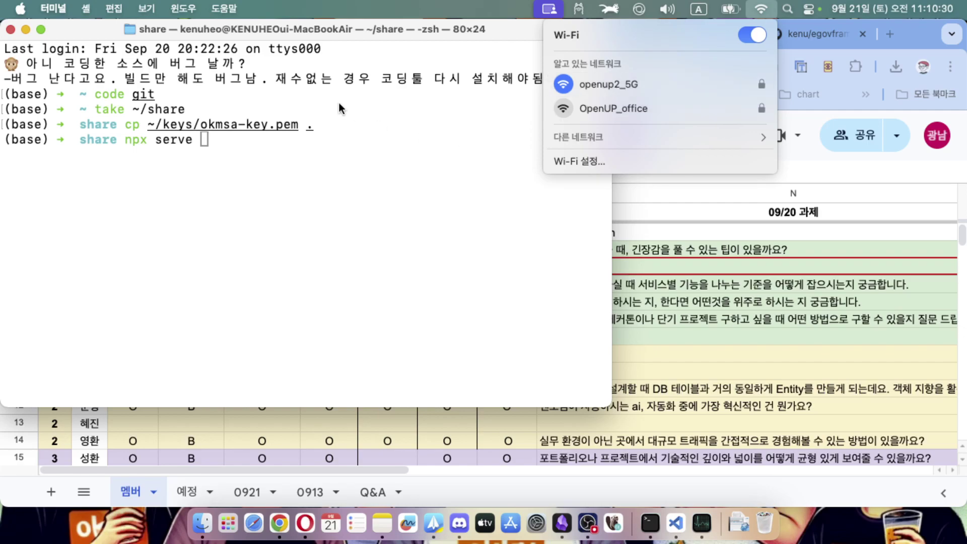
pyautogui.click(335, 165)
pyautogui.press('Return')
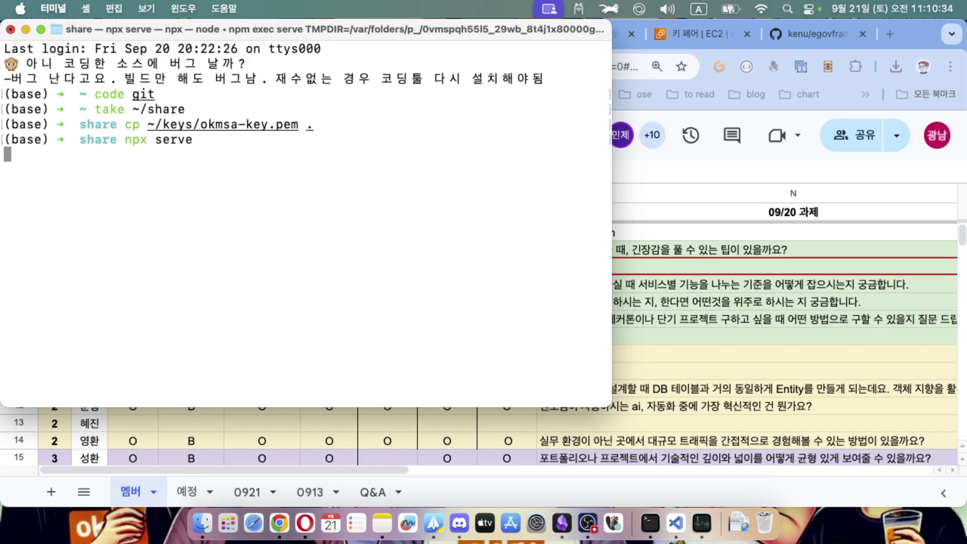
pyautogui.moveTo(346, 247); pyautogui.dragTo(150, 247)
pyautogui.press('super+c')
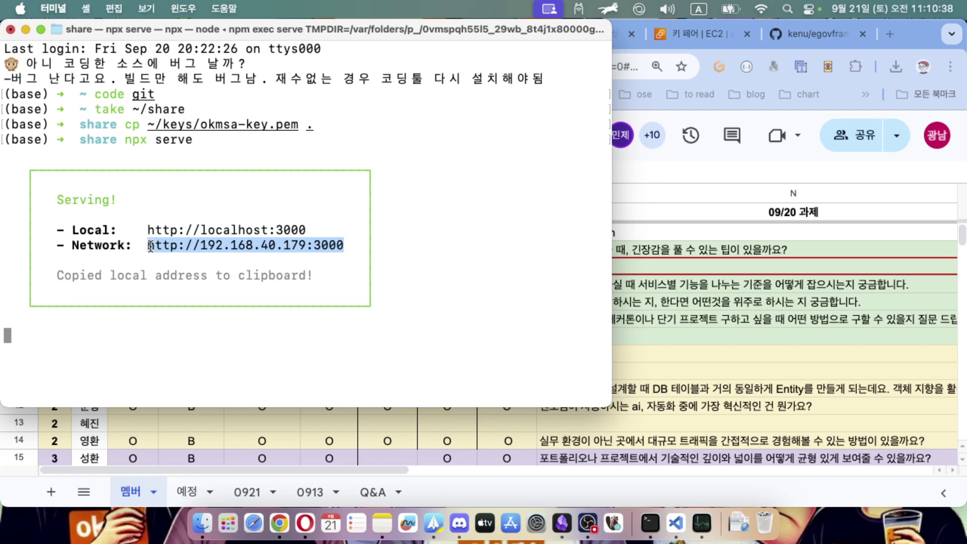
pyautogui.click(724, 183)
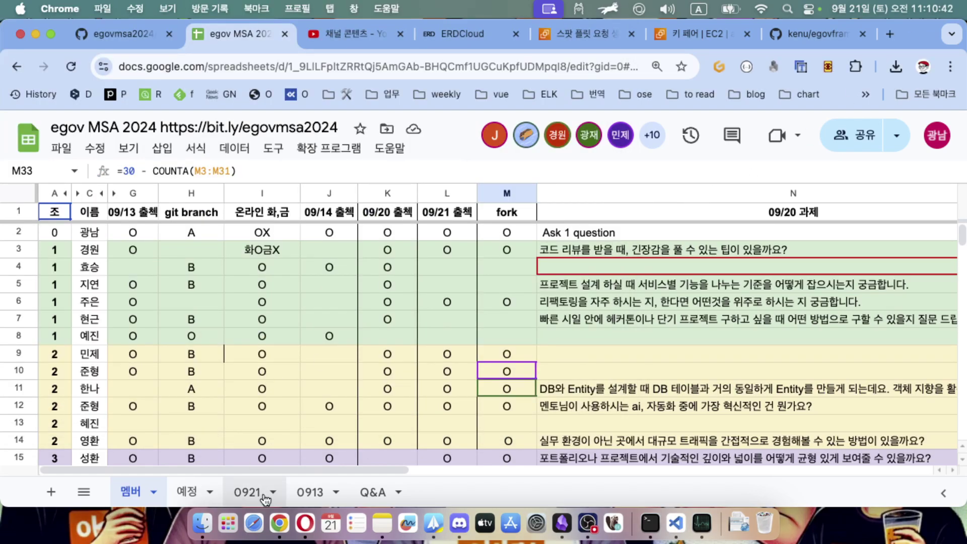
pyautogui.click(249, 492)
pyautogui.scroll(-12, 250, 342)
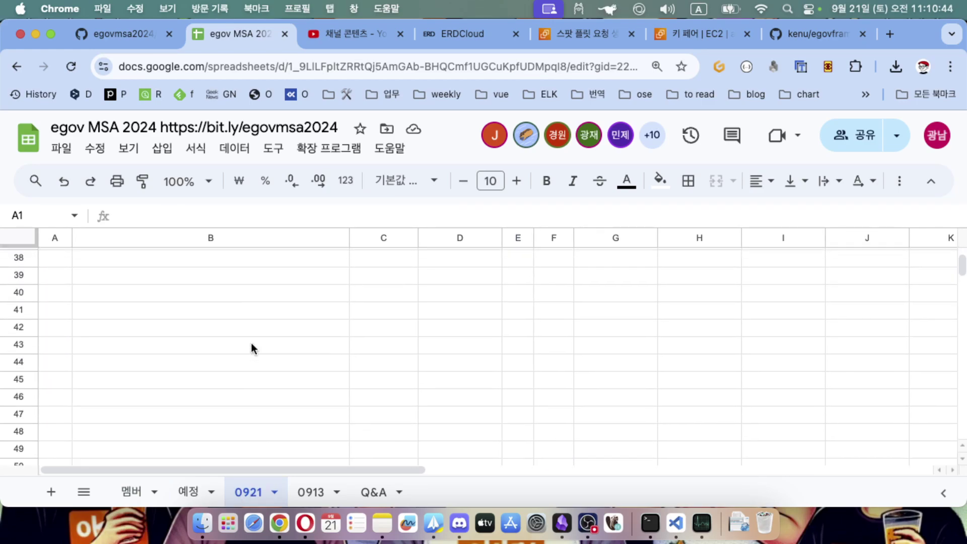
pyautogui.scroll(4, 251, 344)
pyautogui.click(241, 378)
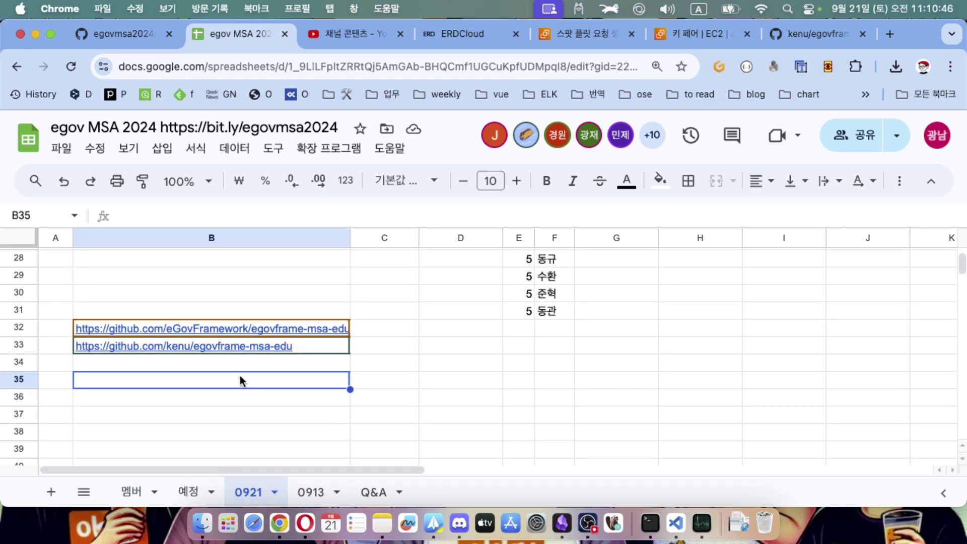
pyautogui.press('super+v')
# - Open the B35 link to confirm it lists okmsa-key.pem, then return to the 멤버 sheet
pyautogui.moveTo(177, 385)
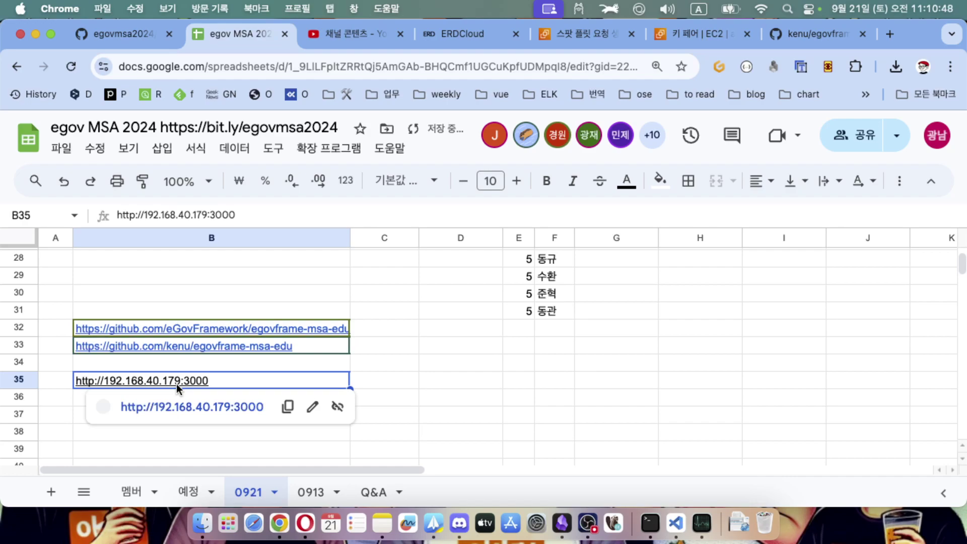
pyautogui.click(184, 410)
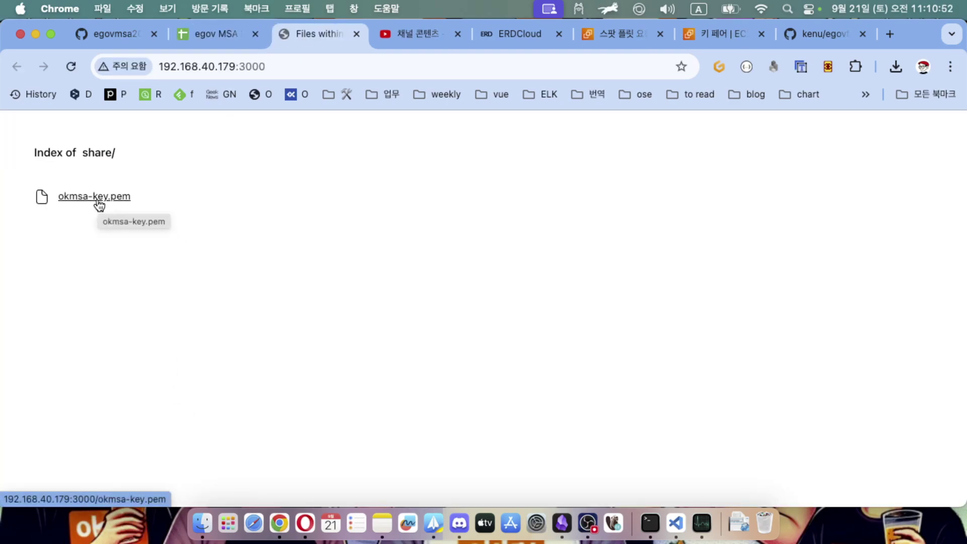
pyautogui.click(216, 33)
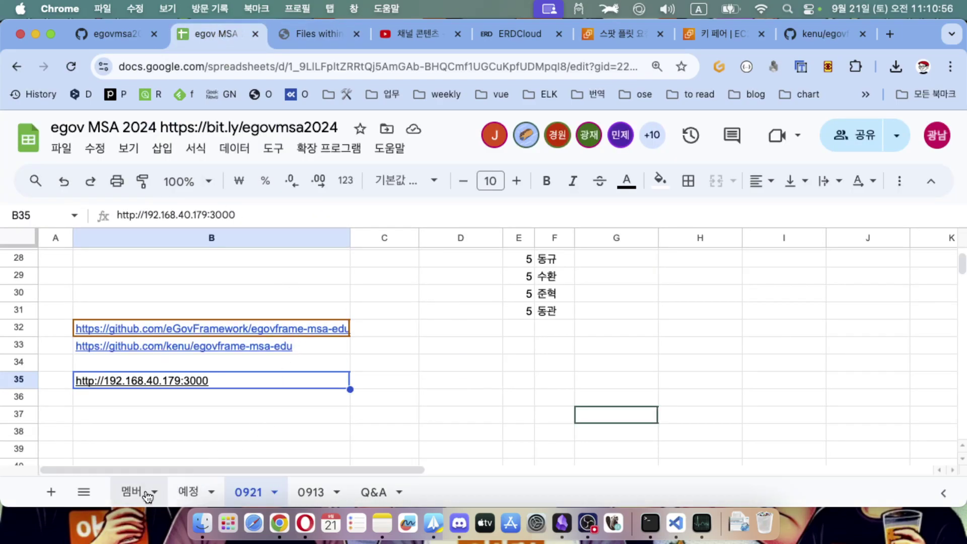
pyautogui.click(132, 493)
pyautogui.click(506, 238)
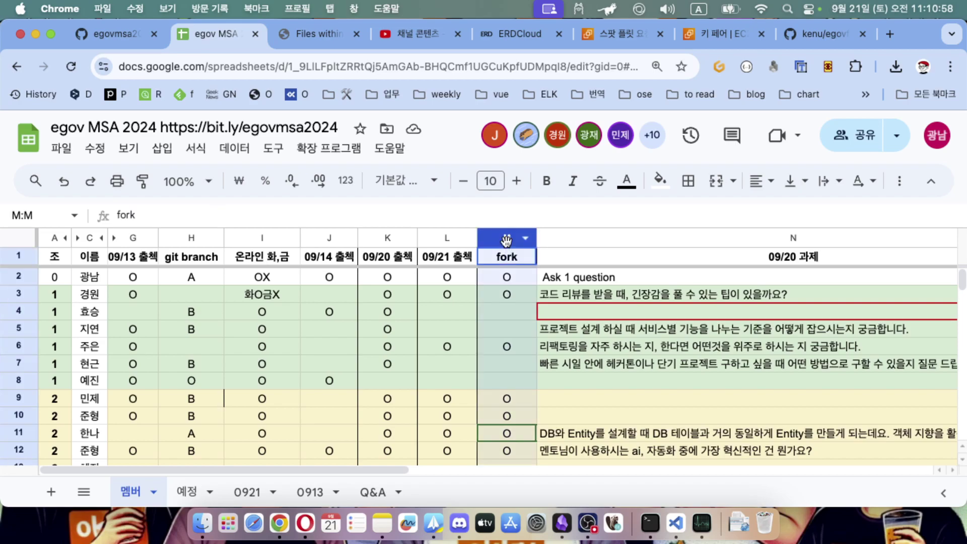
pyautogui.rightClick(507, 237)
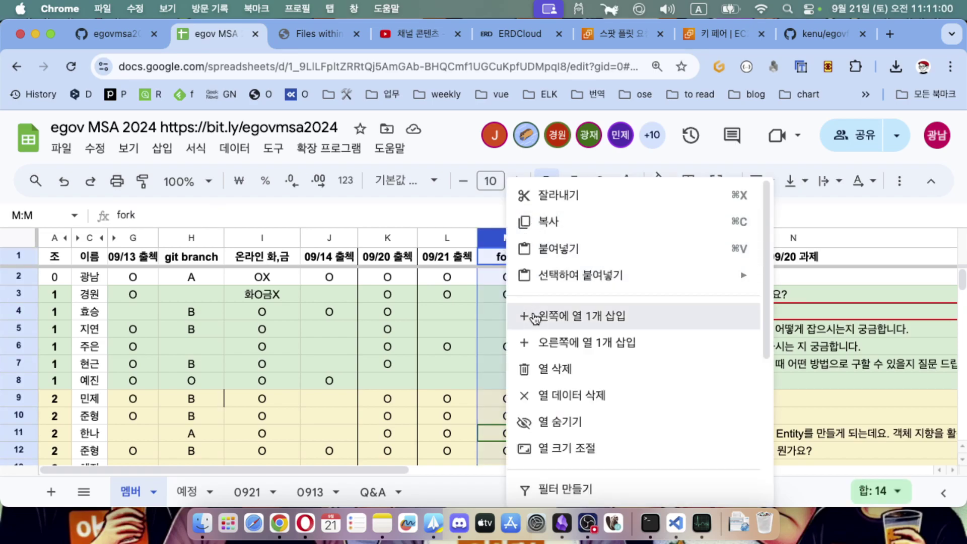
pyautogui.click(529, 316)
pyautogui.click(514, 261)
pyautogui.write('key')
pyautogui.press('Return')
pyautogui.write('O')
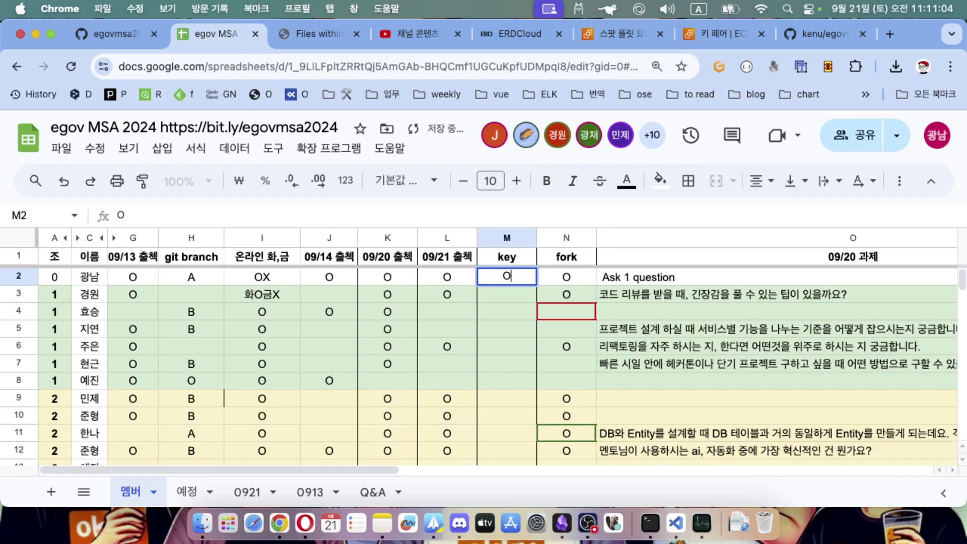
pyautogui.press('Return')
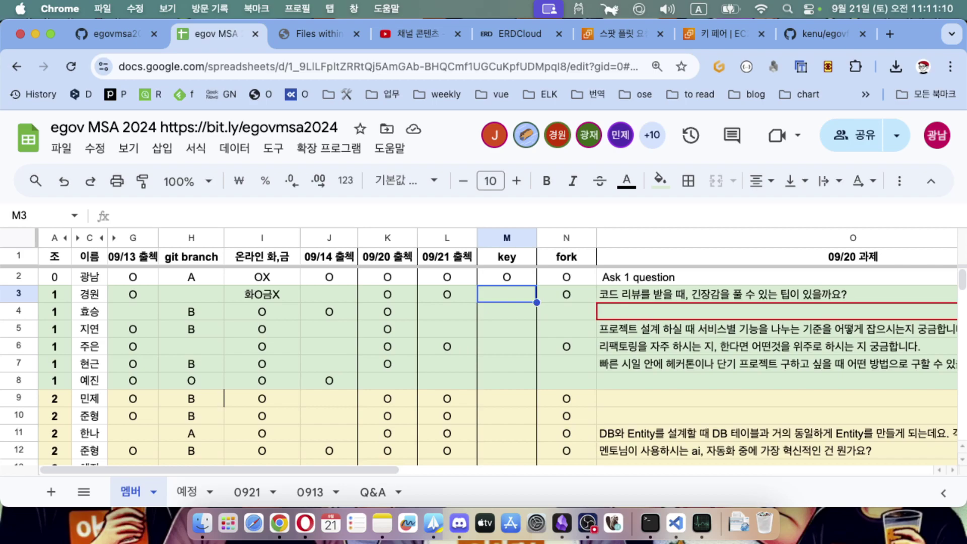
pyautogui.scroll(-3, 487, 341)
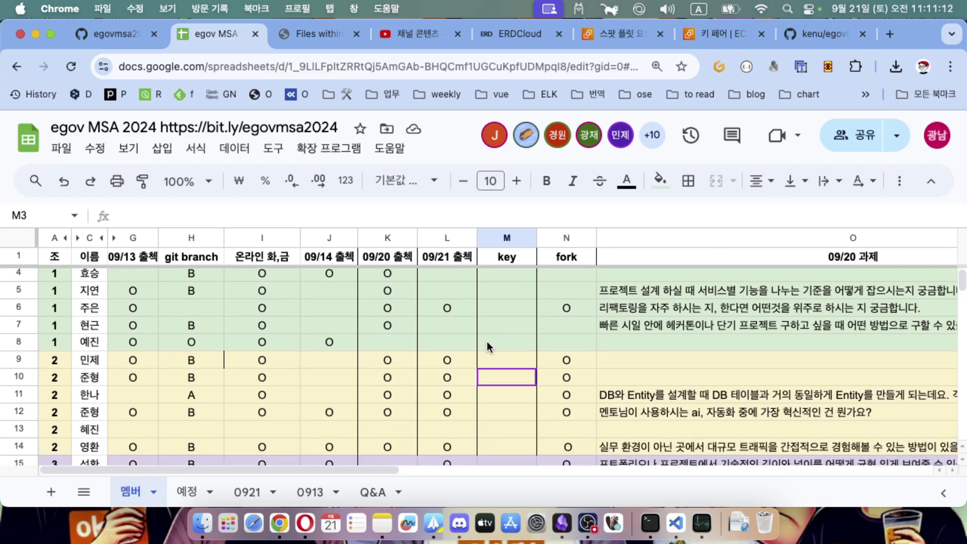
pyautogui.scroll(-9, 487, 340)
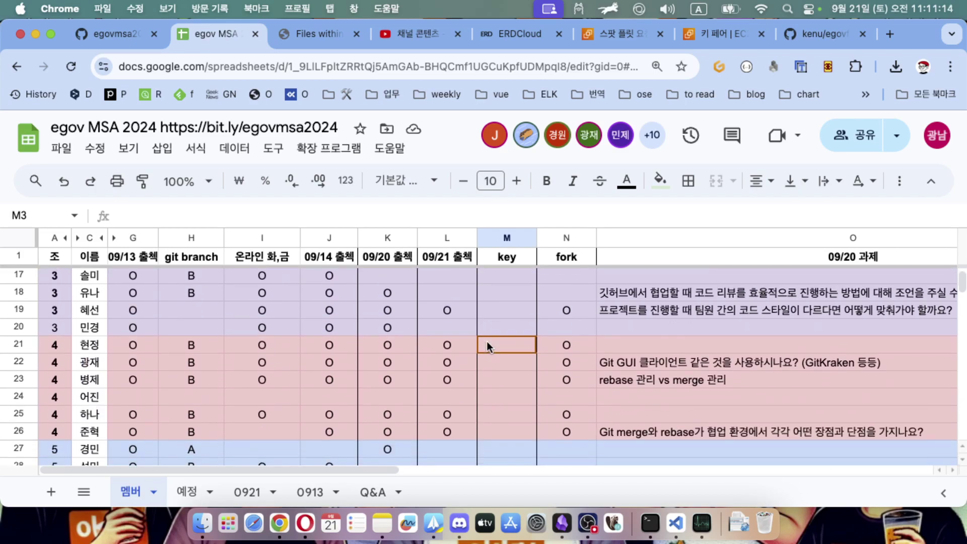
pyautogui.scroll(-5, 486, 340)
pyautogui.scroll(4, 486, 340)
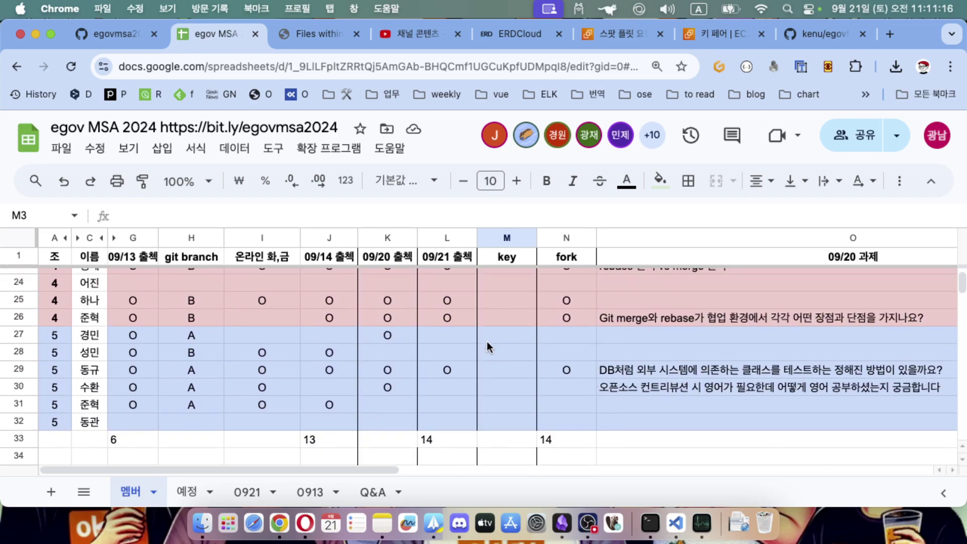
pyautogui.scroll(4, 486, 341)
pyautogui.scroll(-10, 486, 340)
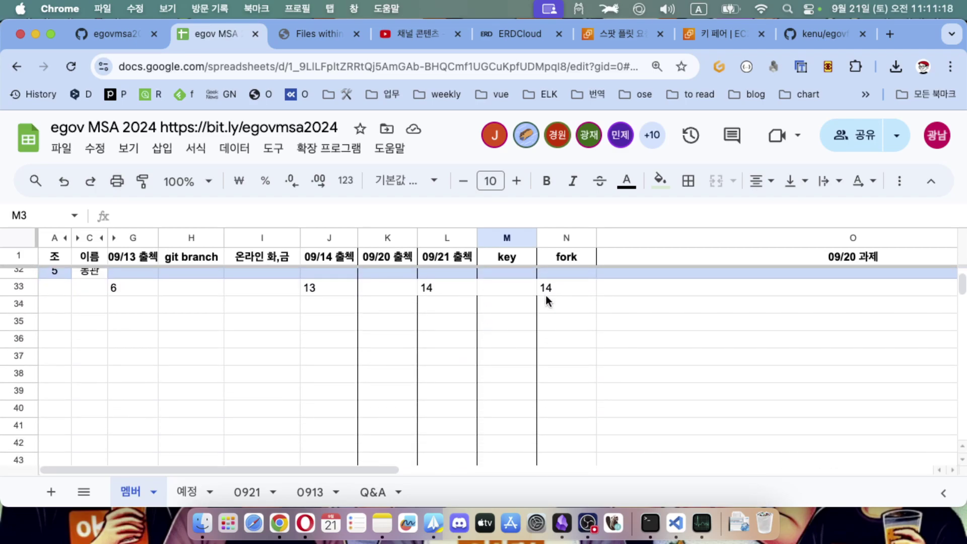
pyautogui.click(553, 287)
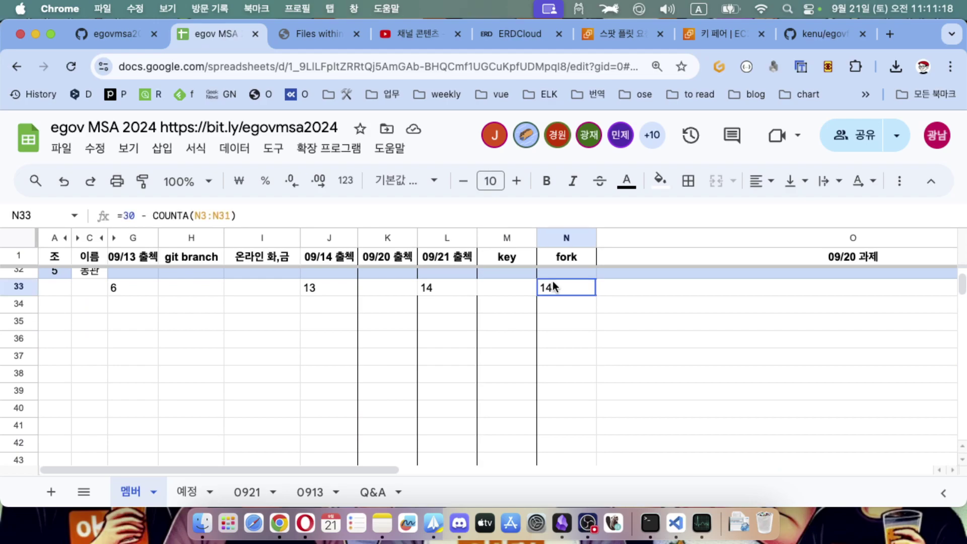
pyautogui.click(488, 284)
pyautogui.press('cmd+v')
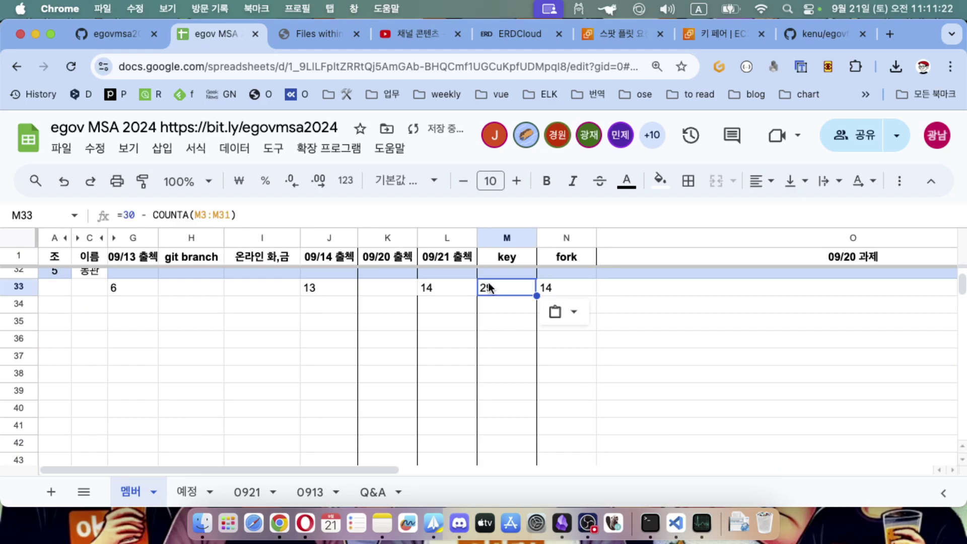
pyautogui.scroll(5, 482, 352)
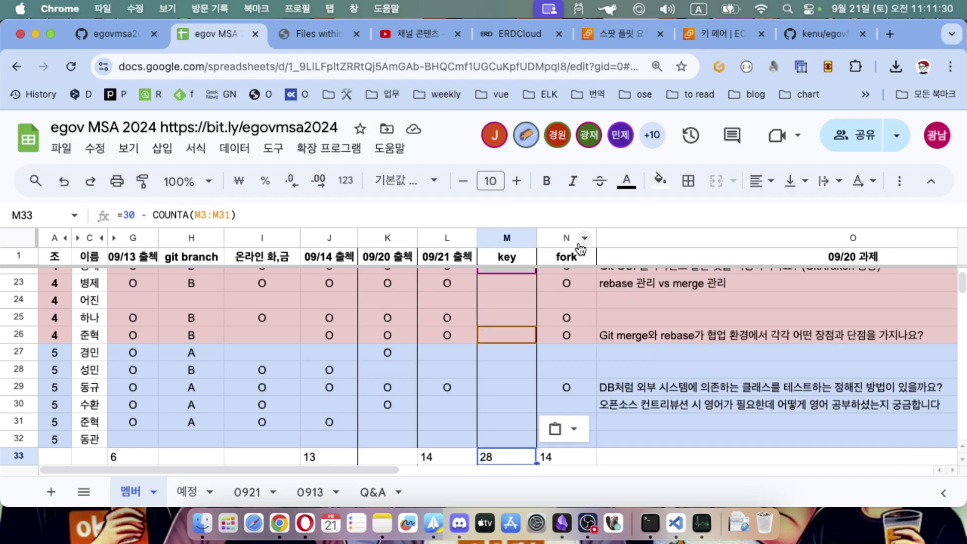
pyautogui.moveTo(565, 238); pyautogui.dragTo(500, 242)
pyautogui.rightClick(500, 241)
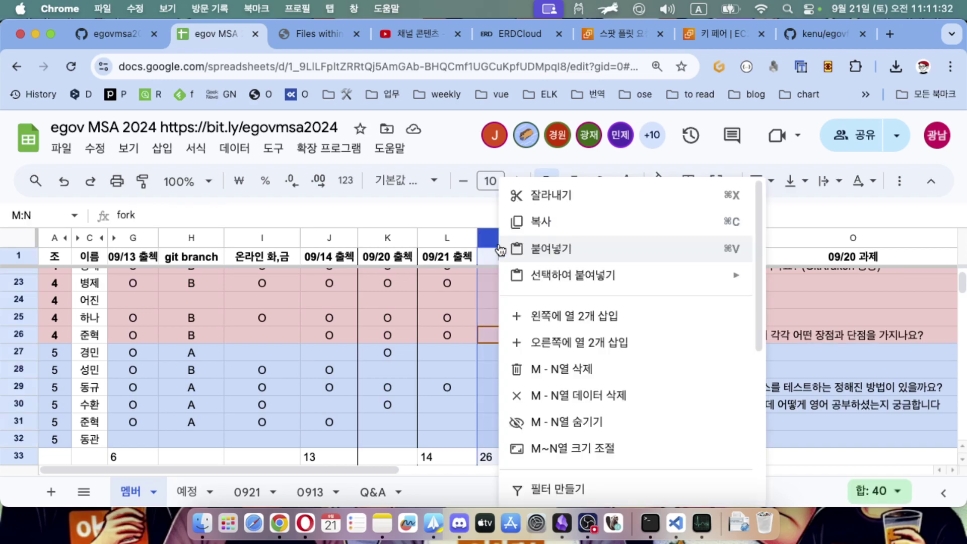
pyautogui.click(593, 336)
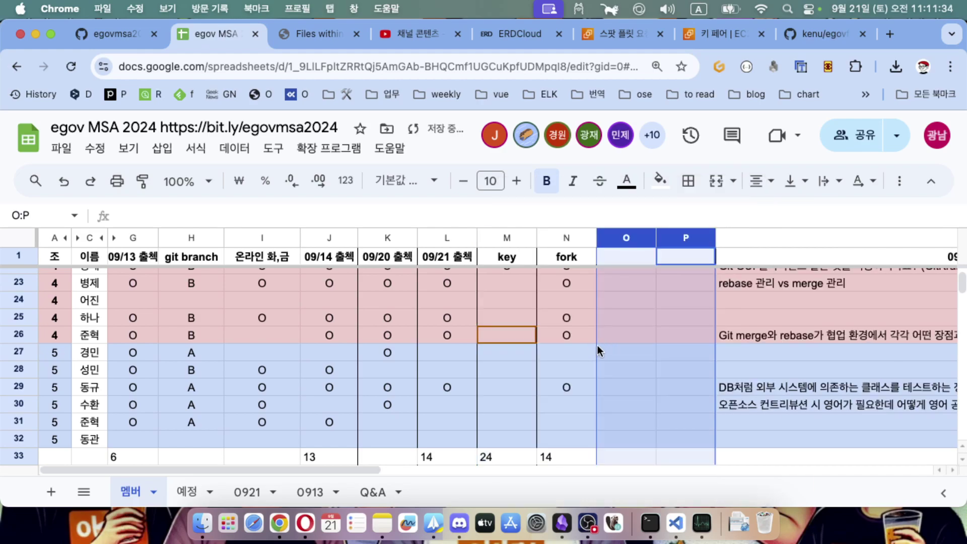
pyautogui.scroll(-3, 567, 345)
pyautogui.scroll(2, 567, 346)
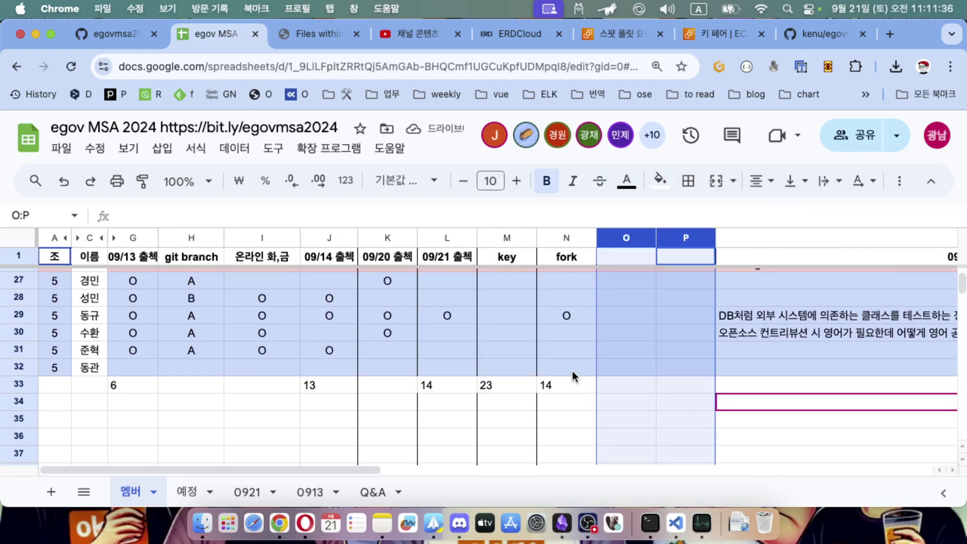
pyautogui.click(559, 383)
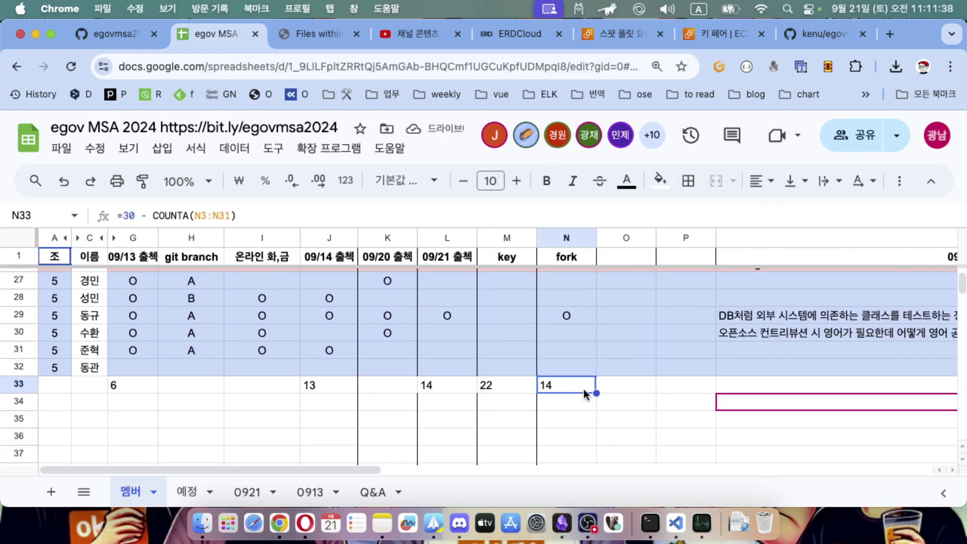
pyautogui.moveTo(620, 388); pyautogui.dragTo(675, 392)
pyautogui.press('super+v')
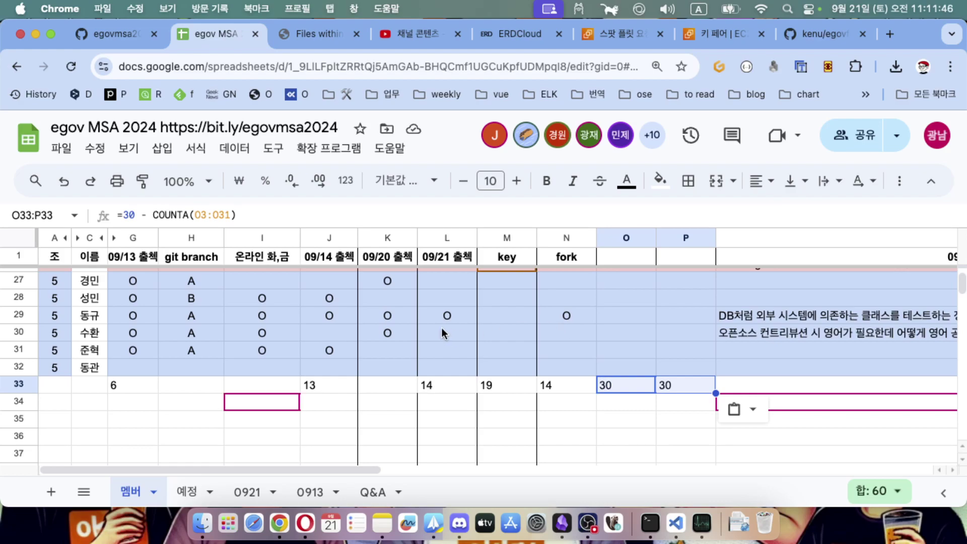
pyautogui.click(503, 386)
pyautogui.scroll(3, 503, 385)
pyautogui.scroll(1, 502, 384)
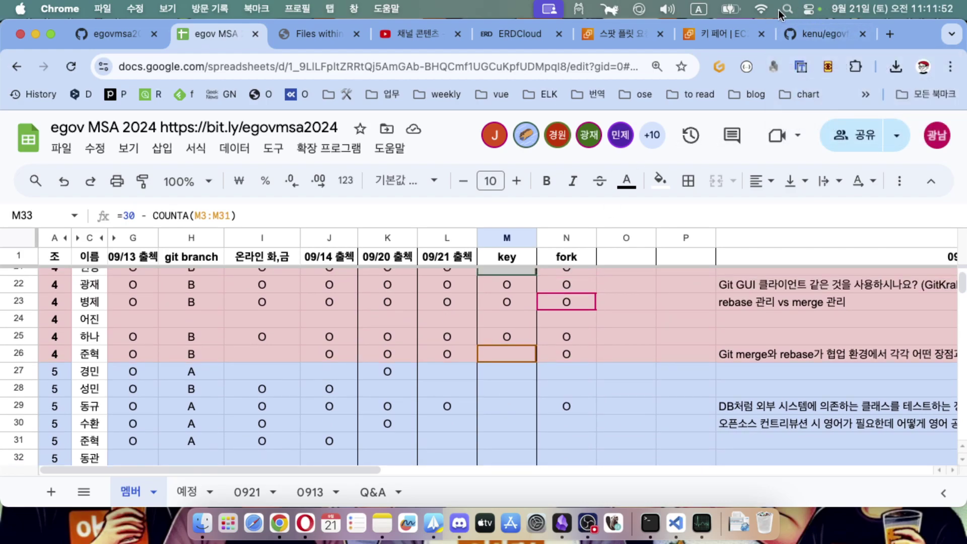
pyautogui.click(760, 10)
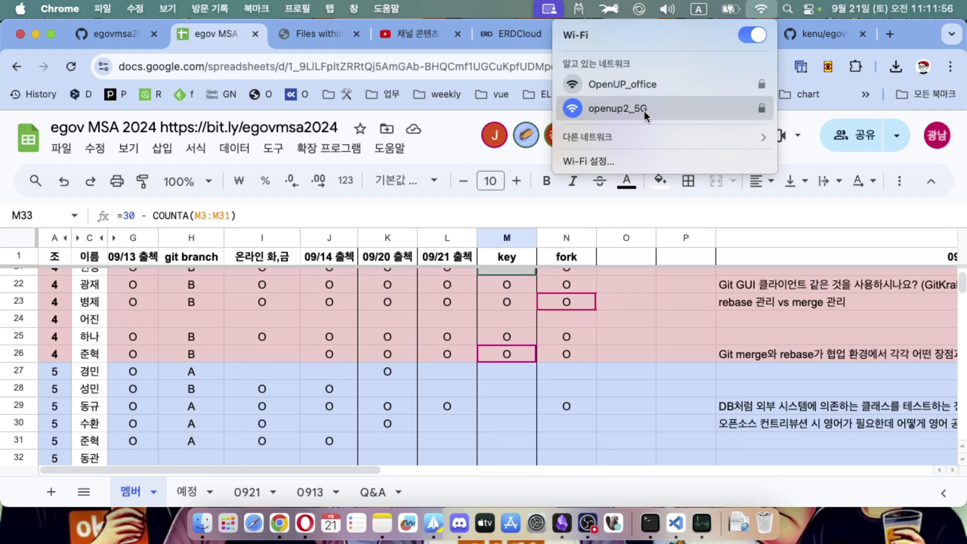
pyautogui.click(600, 385)
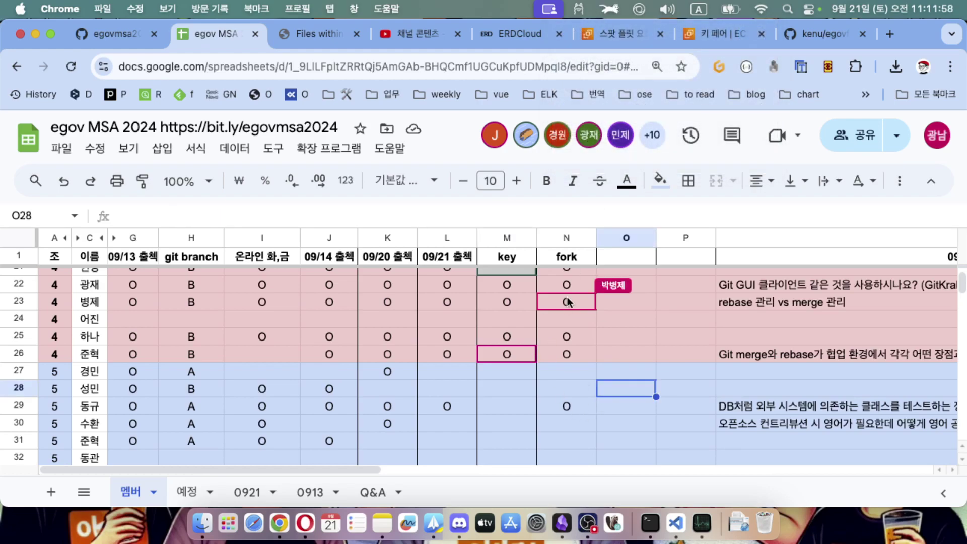
pyautogui.scroll(-3, 536, 347)
pyautogui.scroll(5, 536, 347)
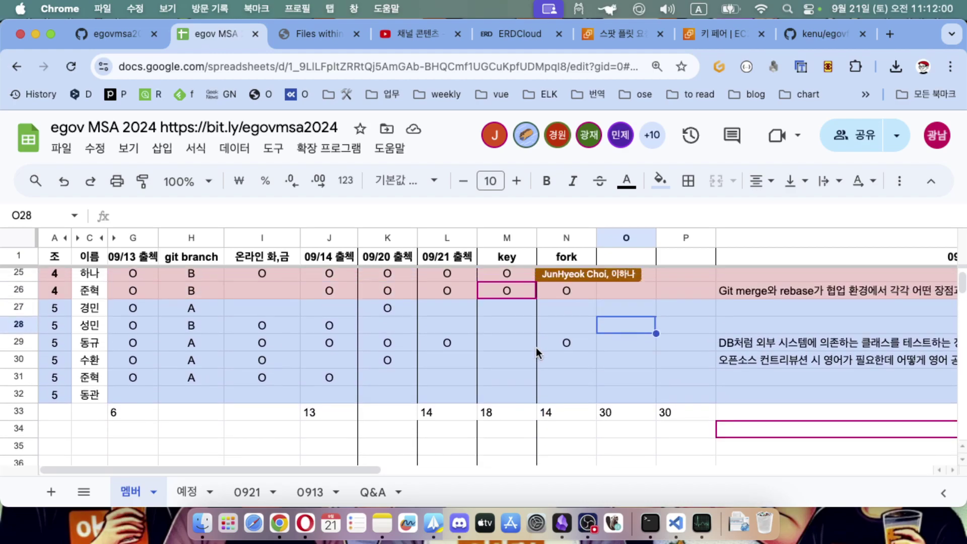
pyautogui.scroll(1, 536, 346)
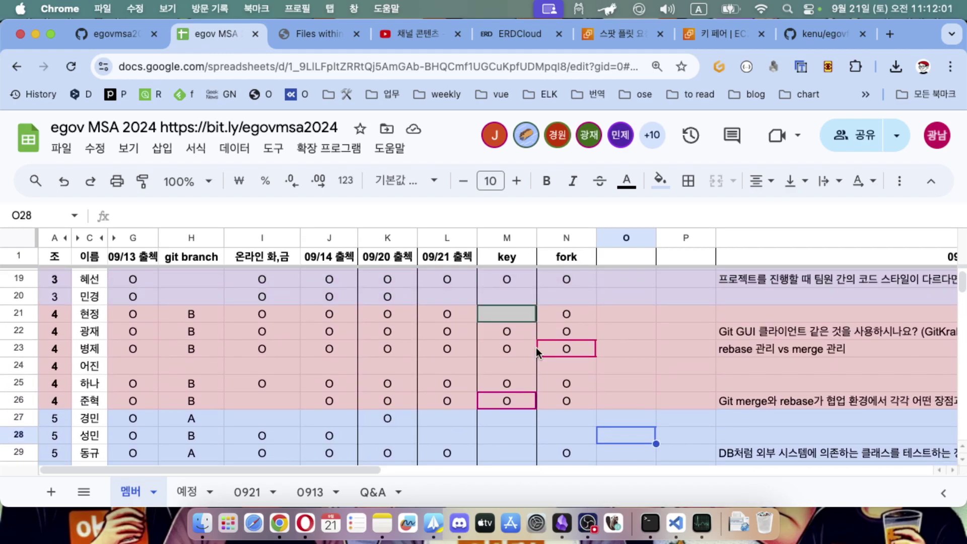
pyautogui.click(507, 238)
pyautogui.scroll(-5, 522, 385)
pyautogui.scroll(4, 522, 385)
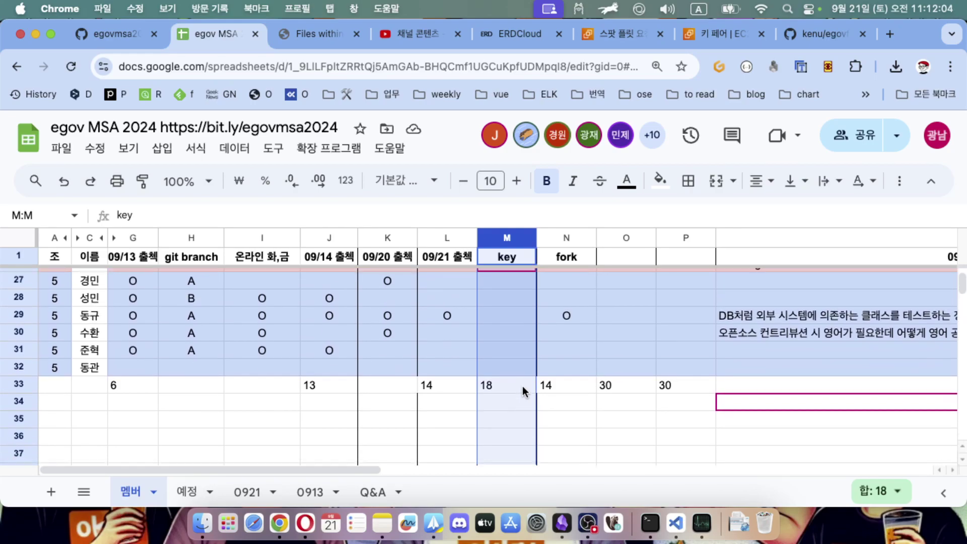
pyautogui.scroll(1, 522, 386)
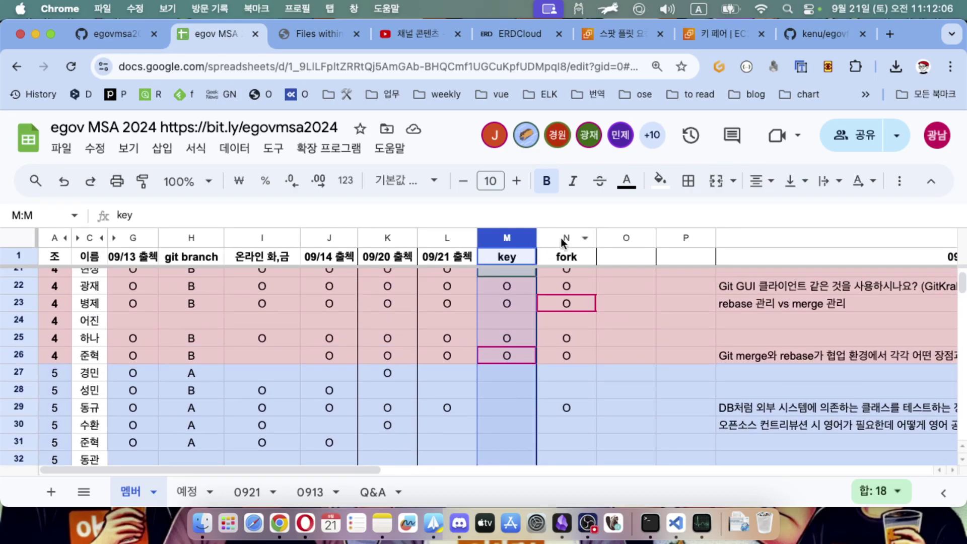
pyautogui.click(799, 38)
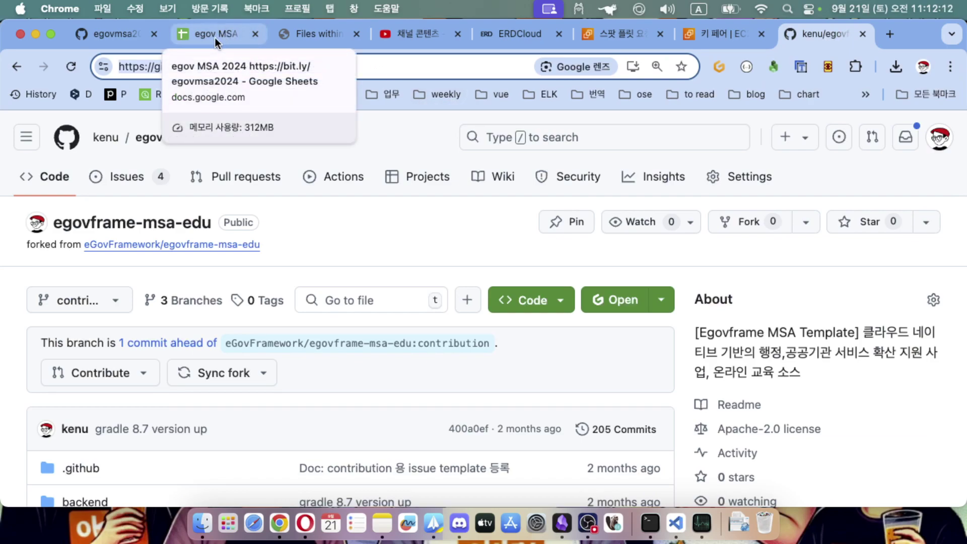
pyautogui.click(180, 35)
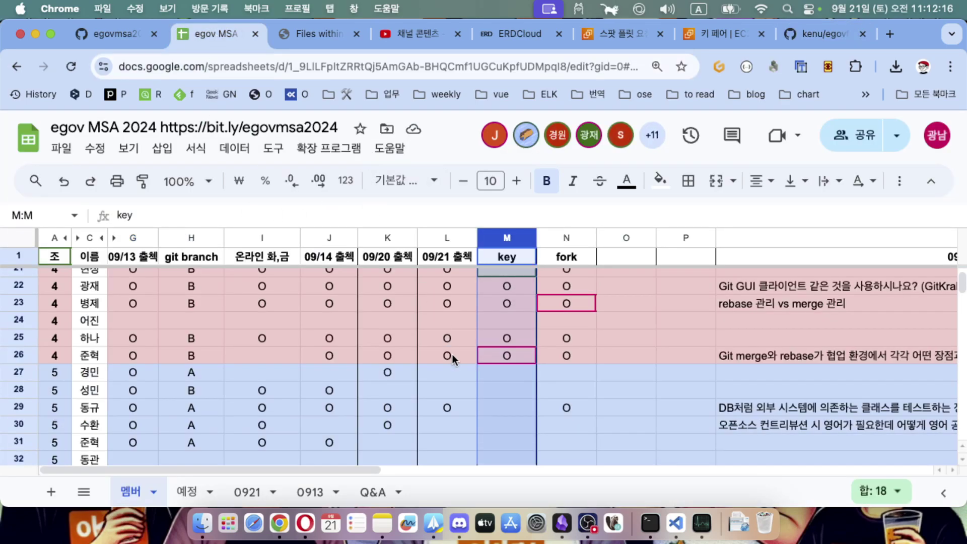
pyautogui.scroll(-2, 452, 355)
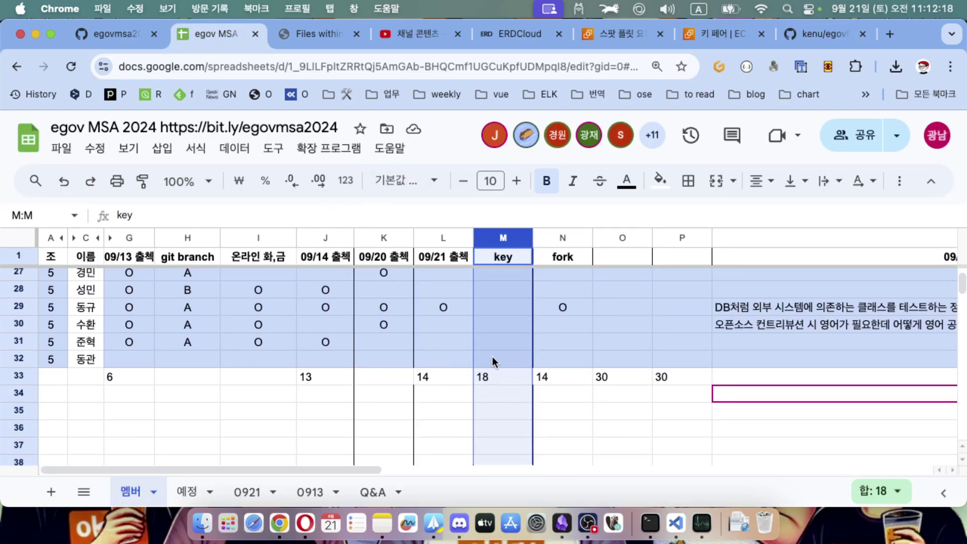
pyautogui.click(499, 397)
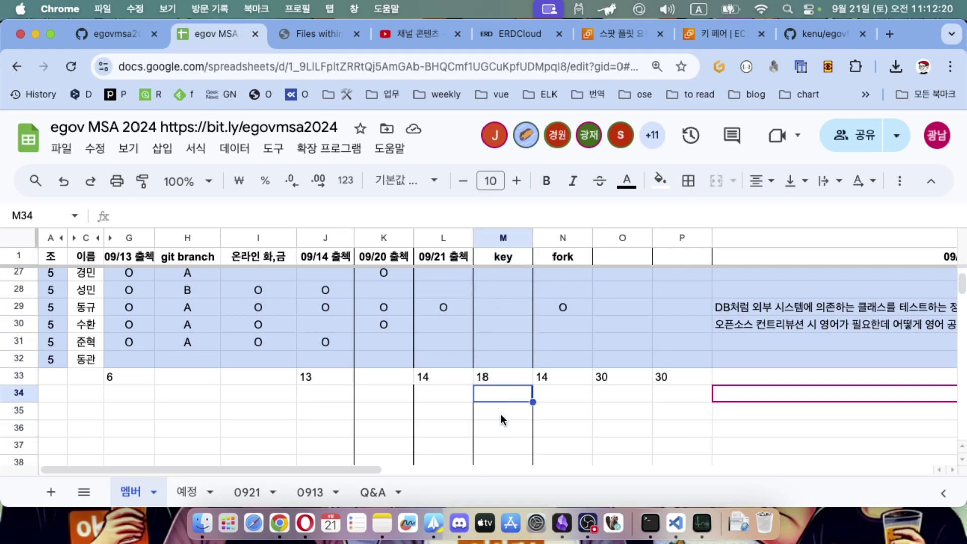
pyautogui.click(501, 413)
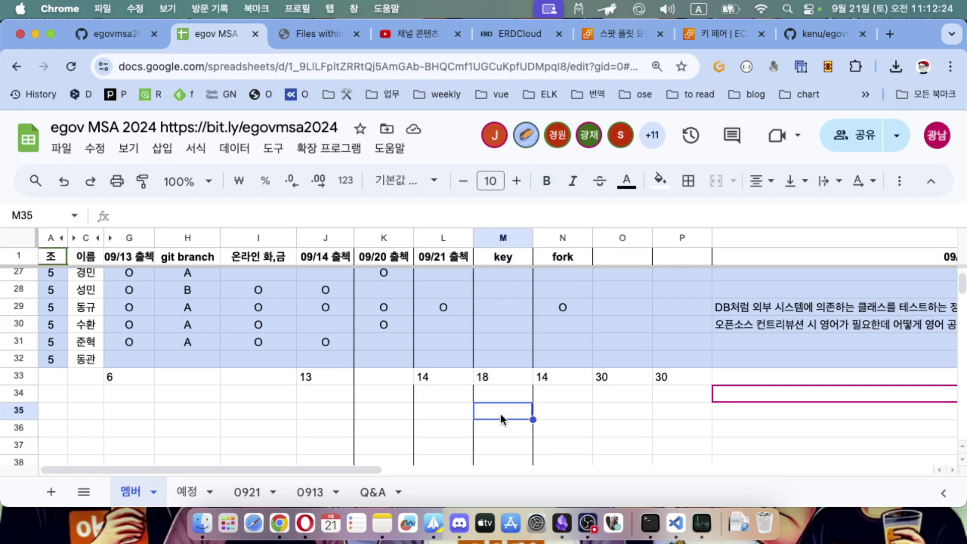
# - Enter chmod 400 ~/keys/okmsa-key.pem into cell M35 of the 멤버 sheet
pyautogui.write('chmod')
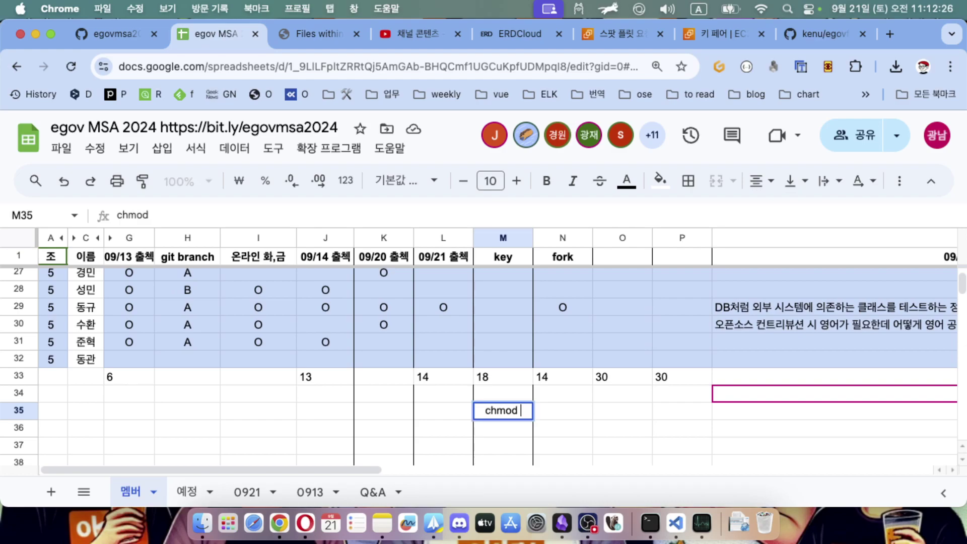
pyautogui.write(' 400 !')
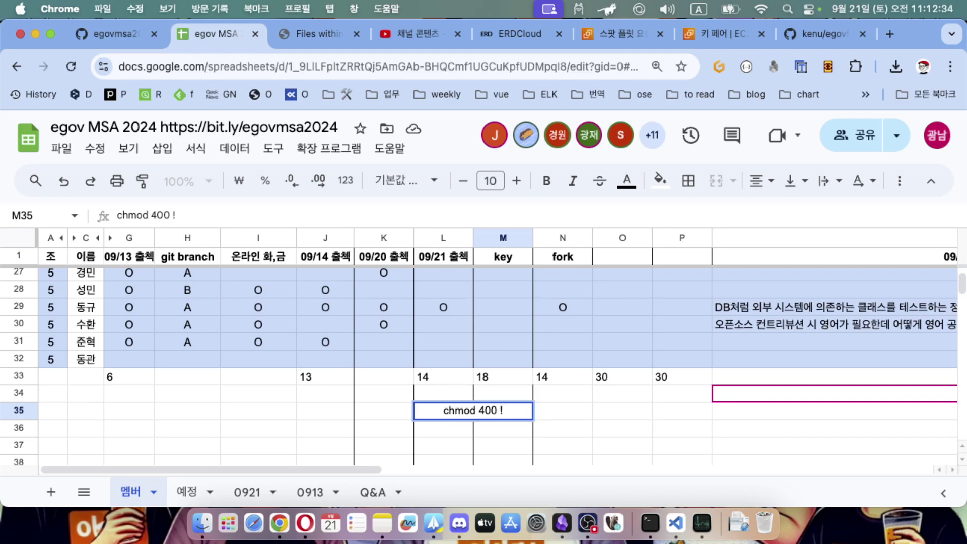
pyautogui.press('BackSpace')
pyautogui.write('~/')
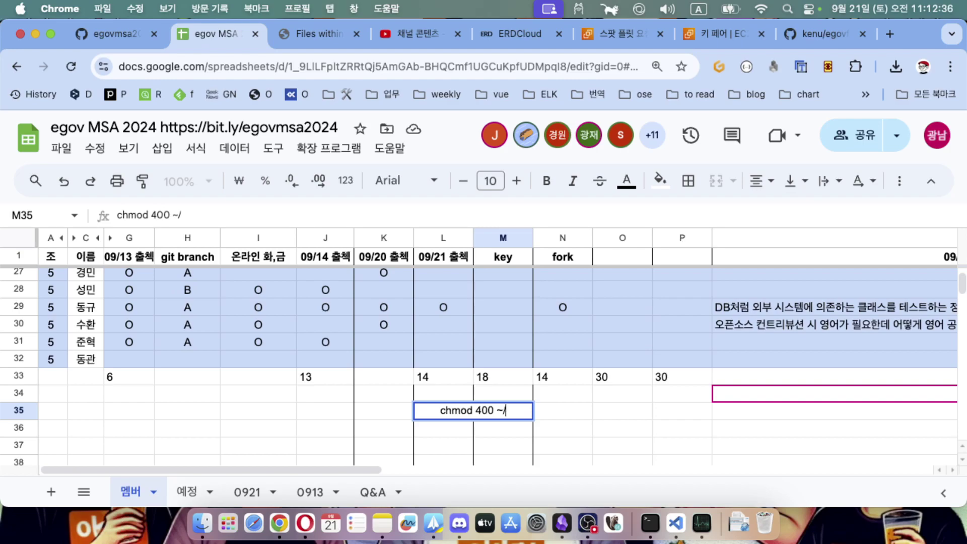
pyautogui.write('keys')
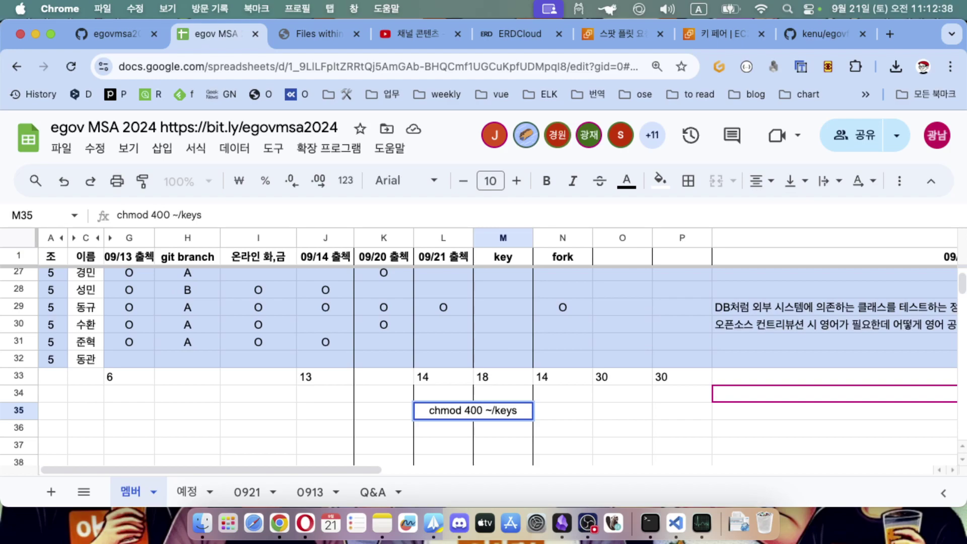
pyautogui.write('/')
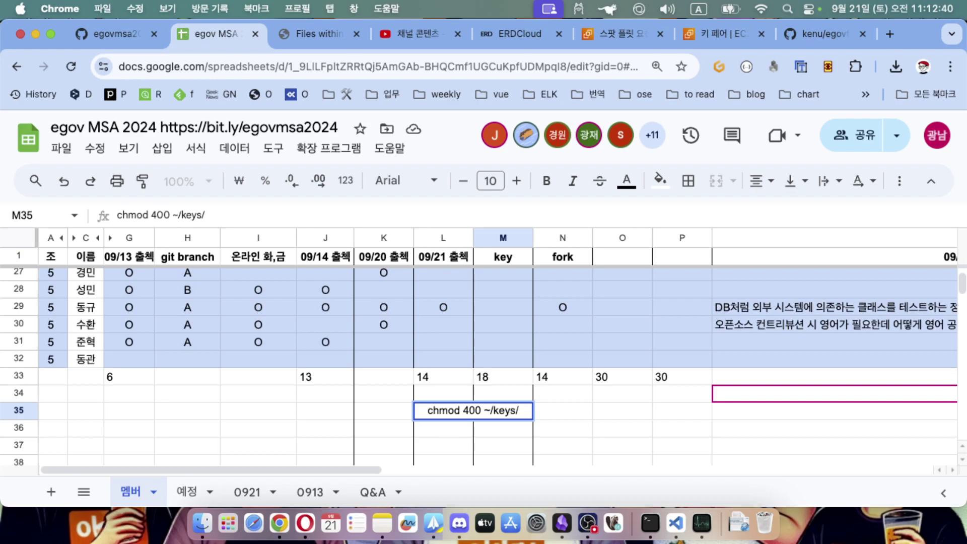
pyautogui.write('okmsa-')
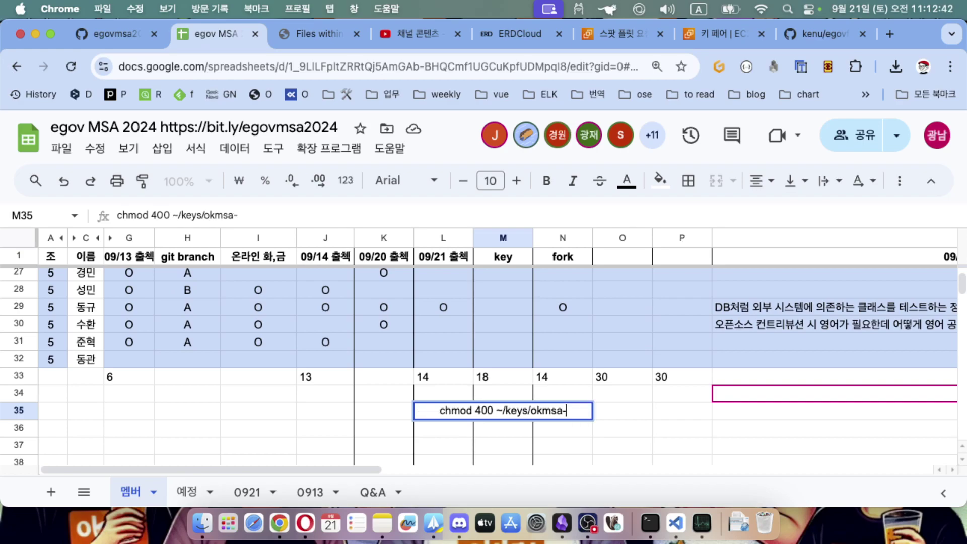
pyautogui.write('key.pem')
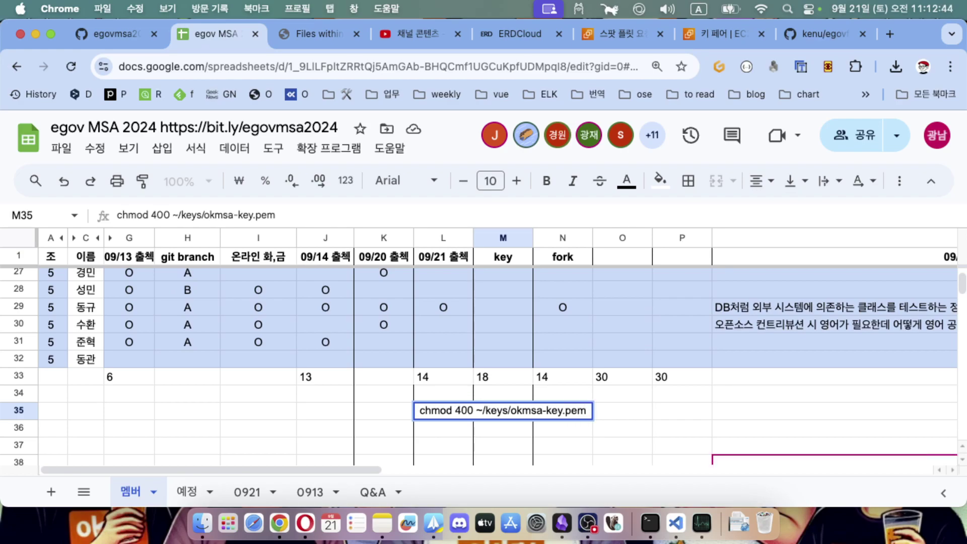
pyautogui.press('Return')
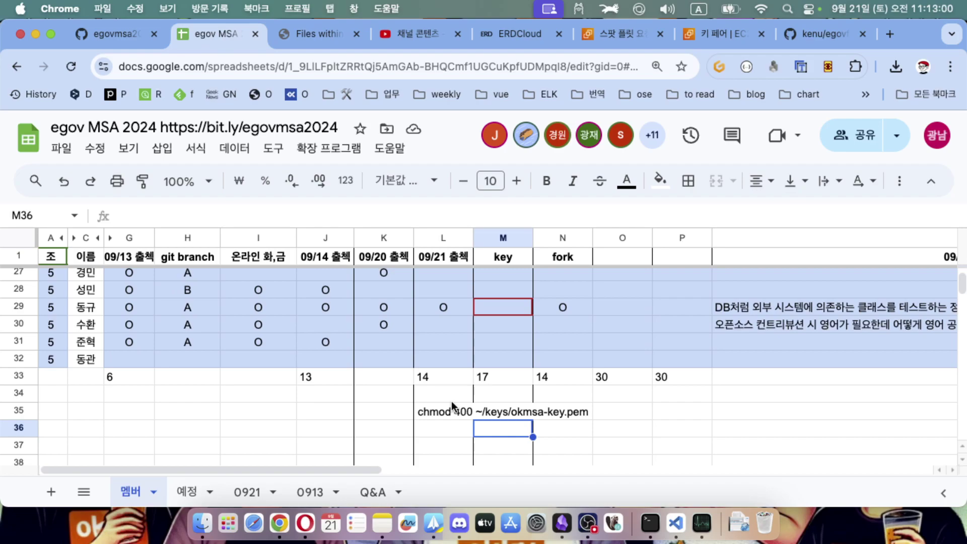
# - On the 0921 sheet, enter git bash, mkdir ~/keys and chmod 400 ~/keys/okmsa-key.pem in B36–B38
pyautogui.click(234, 495)
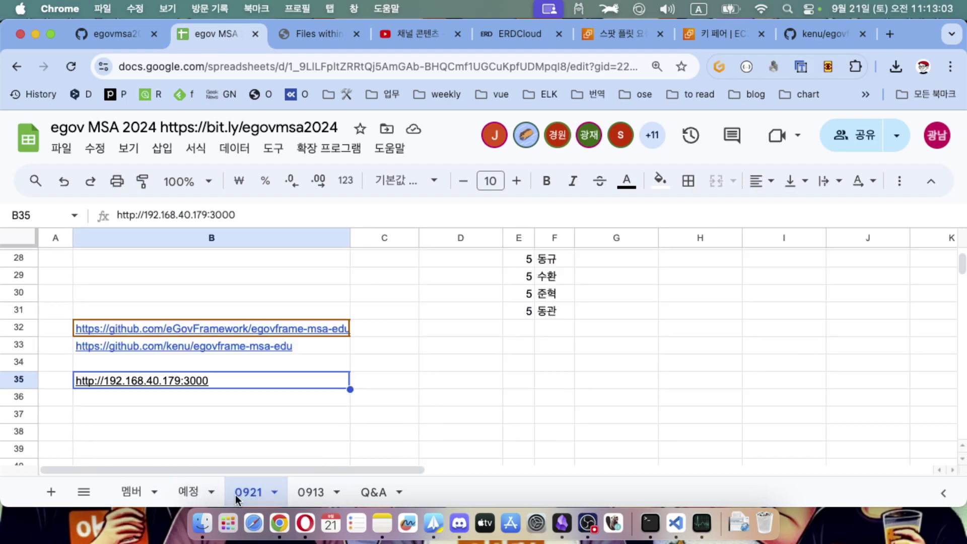
pyautogui.click(141, 400)
pyautogui.write('git bas')
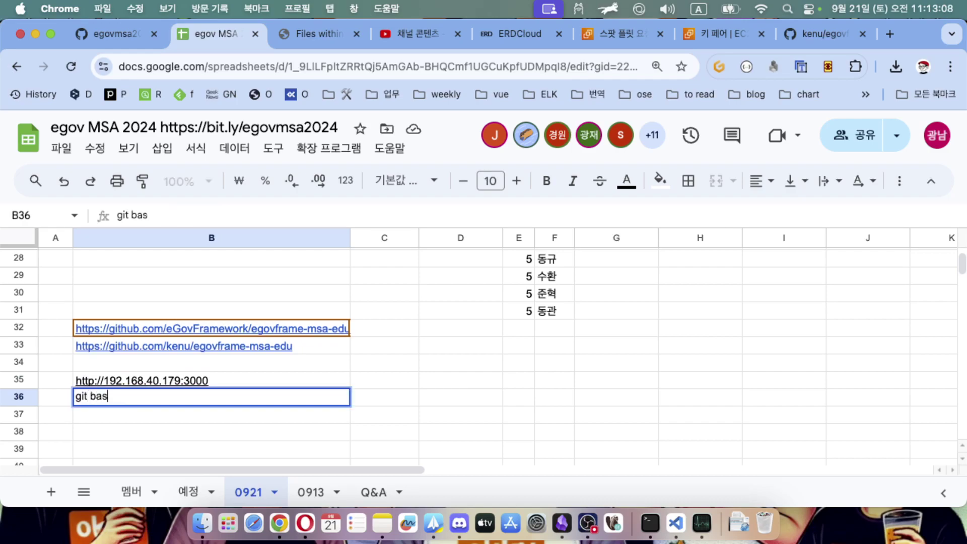
pyautogui.write('h')
pyautogui.press('Return')
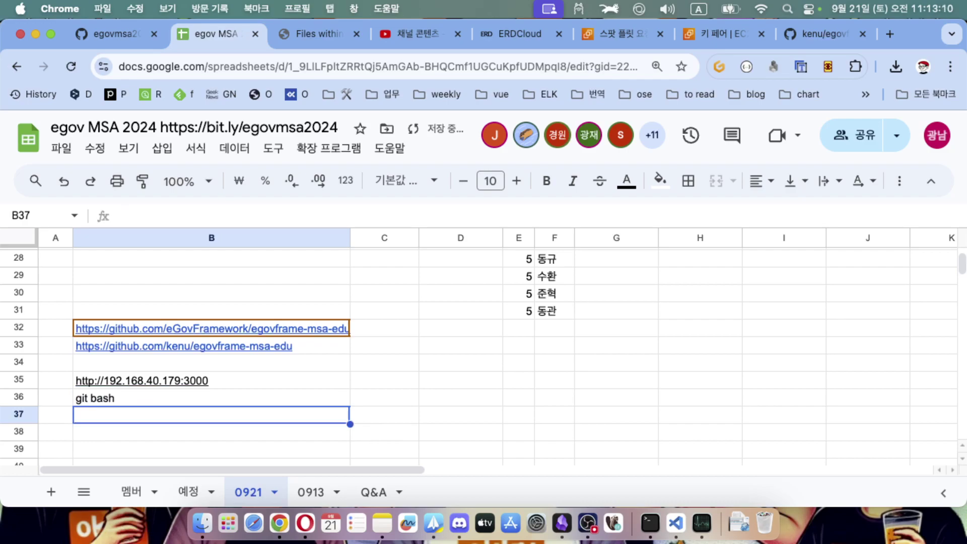
pyautogui.write('mkdir')
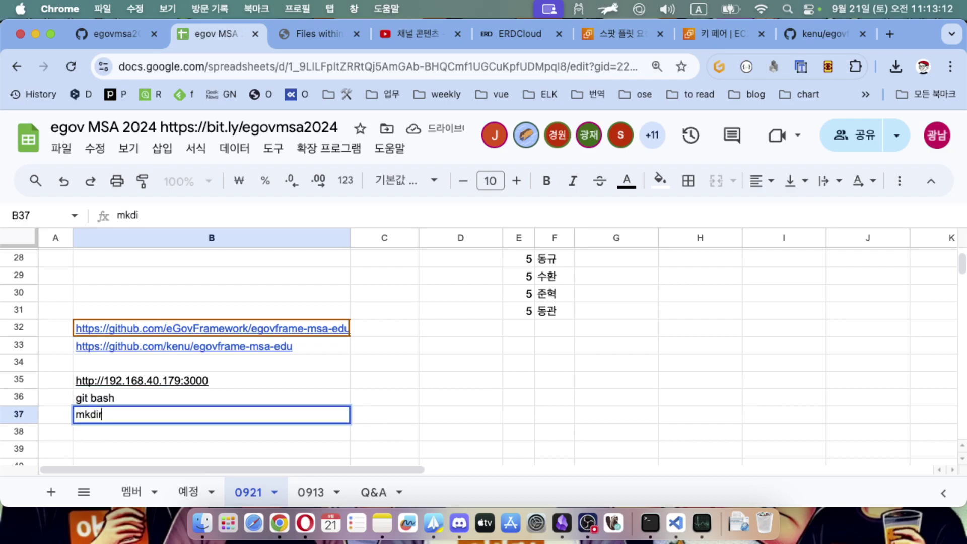
pyautogui.write(' ~/keys')
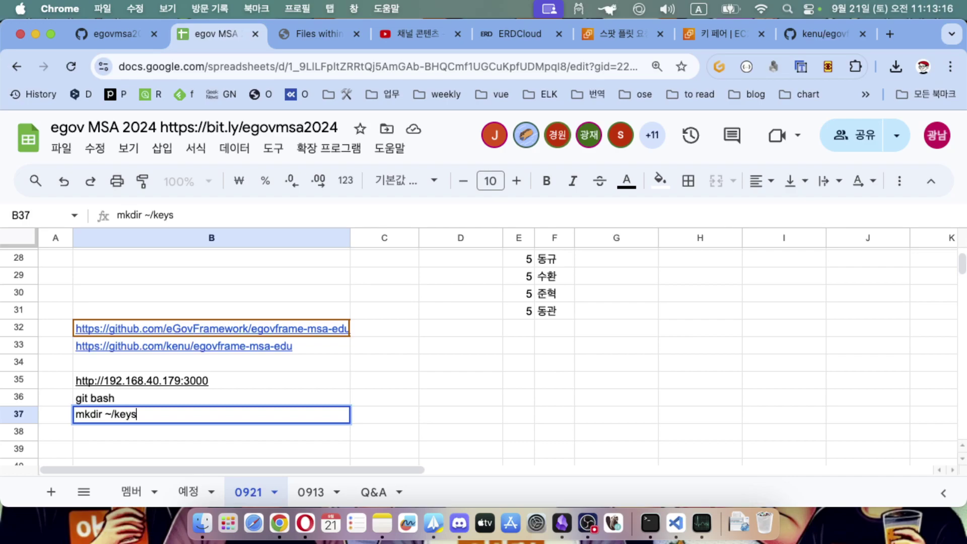
pyautogui.press('Return')
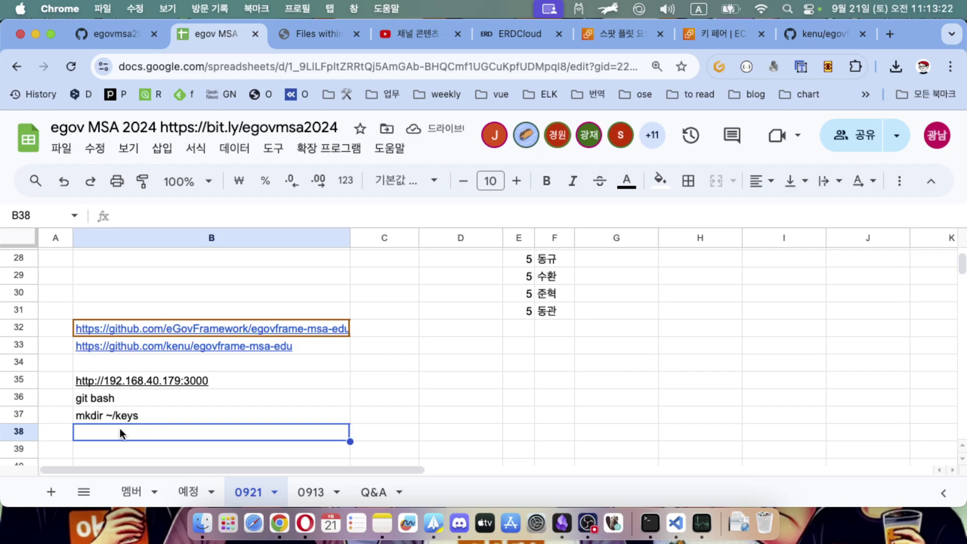
pyautogui.write('chmod 400 ~')
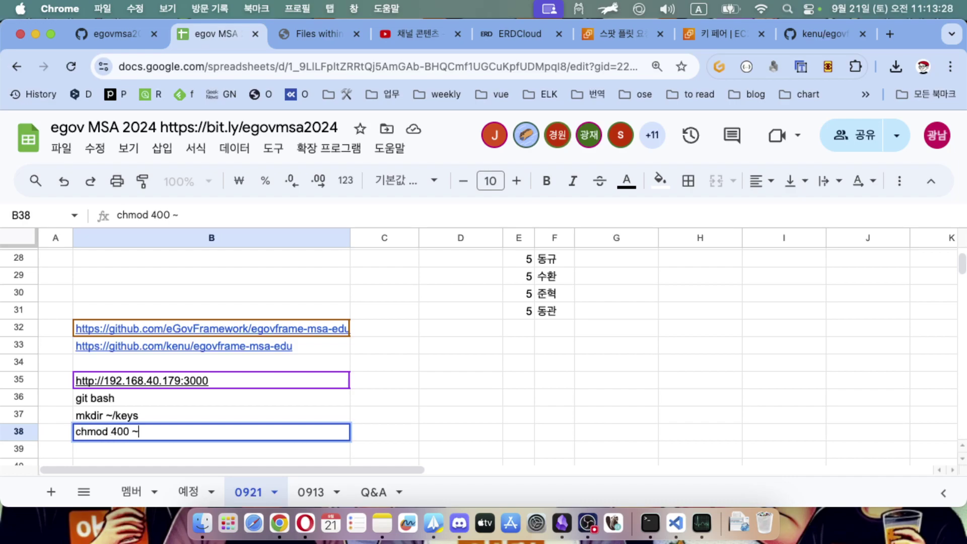
pyautogui.write('/keys/')
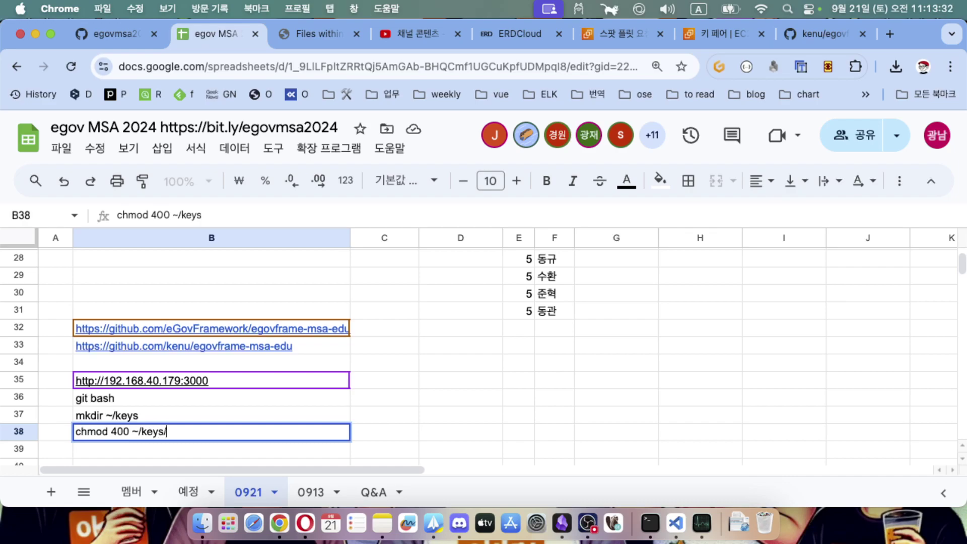
pyautogui.write('okm,sa')
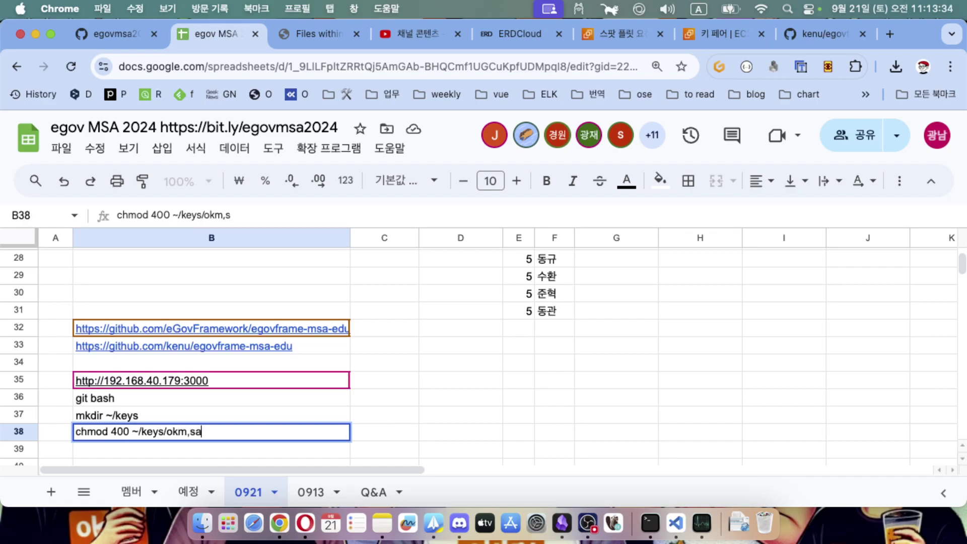
pyautogui.press('BackSpace')
pyautogui.press('BackSpace')
pyautogui.press('BackSpace')
pyautogui.write('s')
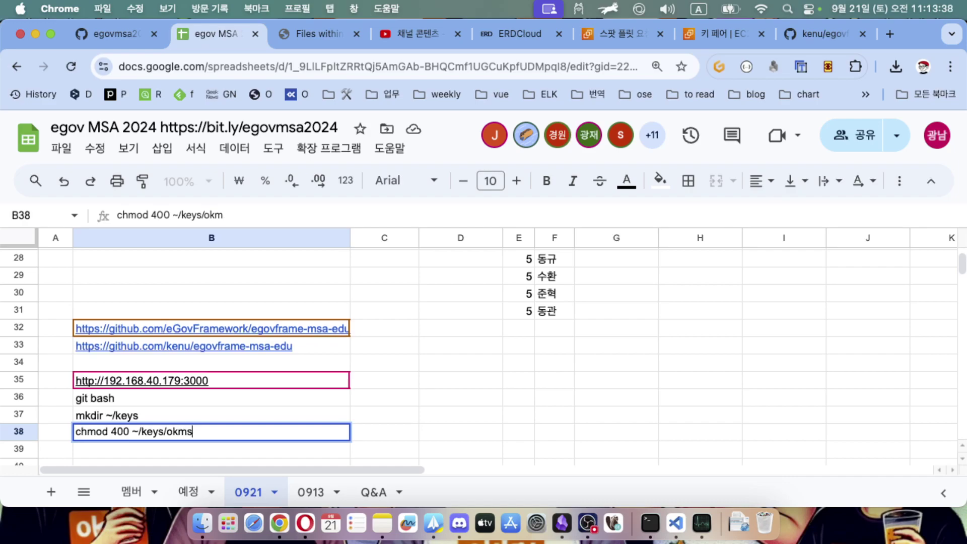
pyautogui.write('a-key.pem')
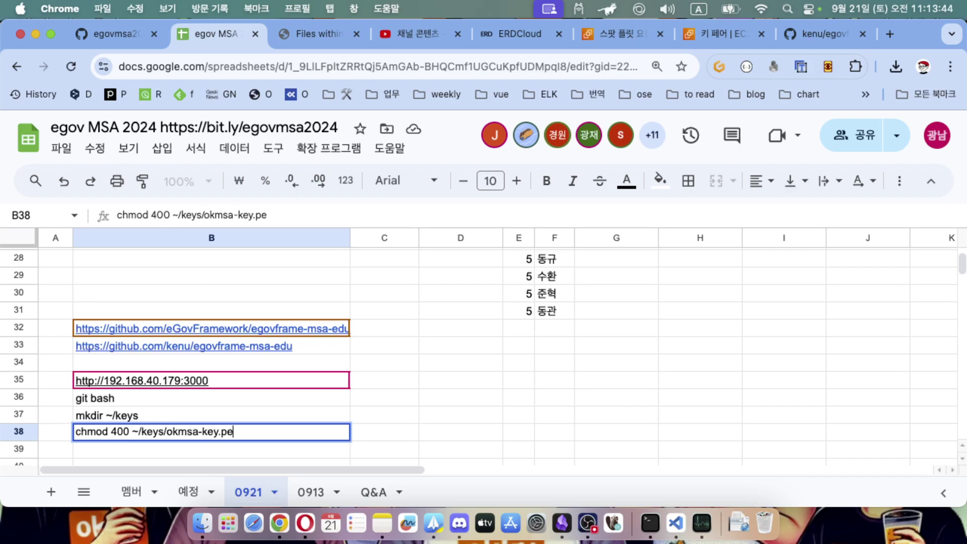
pyautogui.press('Return')
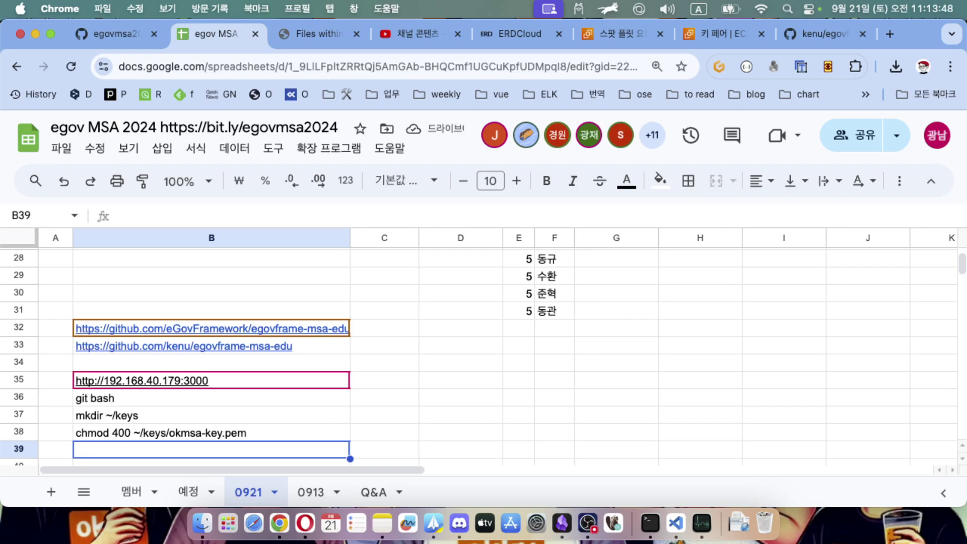
# - Dismiss the link preview and go back to the AWS Spot fleet request page
pyautogui.scroll(-3, 478, 355)
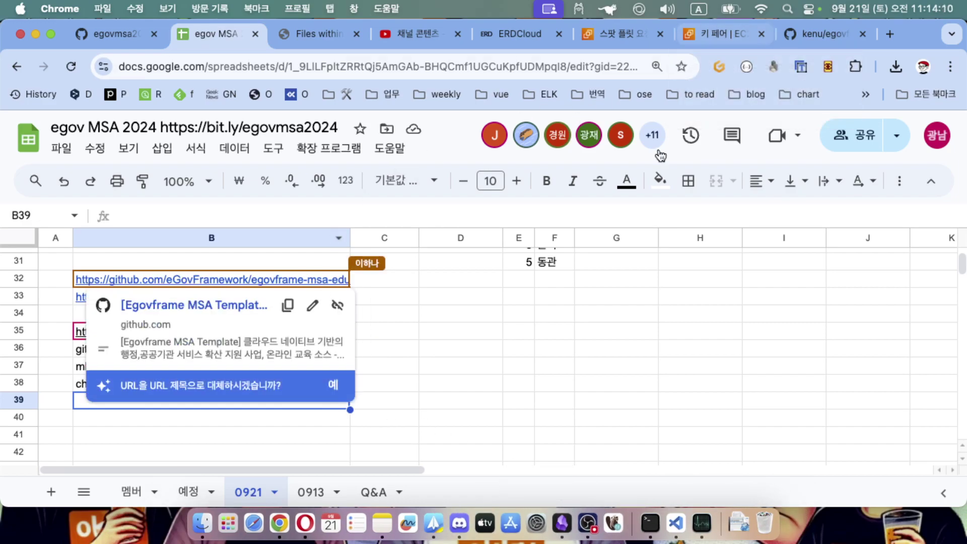
pyautogui.click(621, 389)
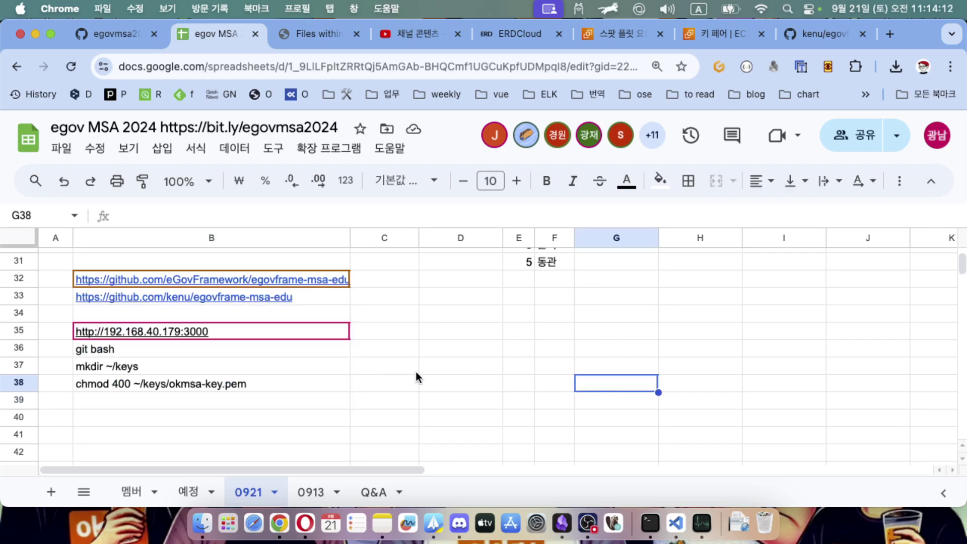
pyautogui.click(238, 398)
pyautogui.click(237, 413)
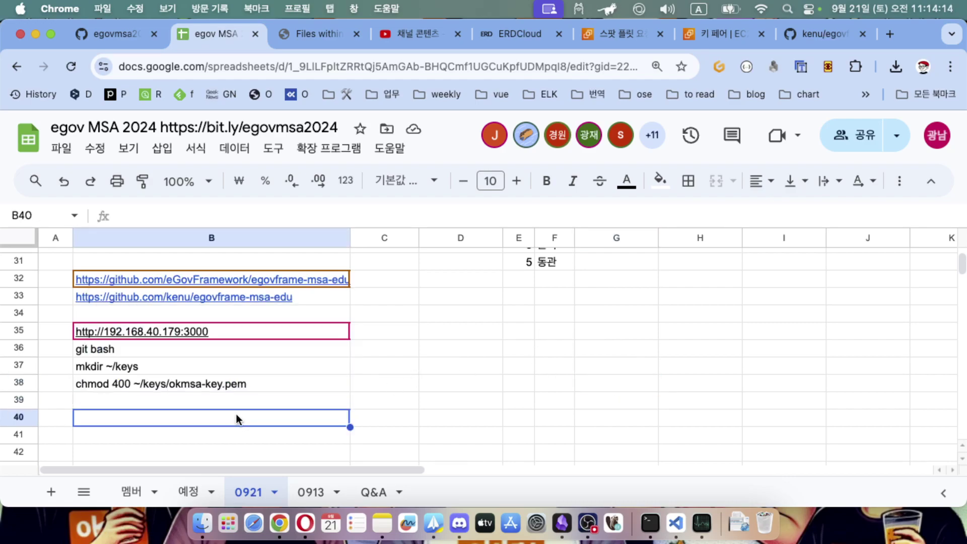
pyautogui.click(621, 40)
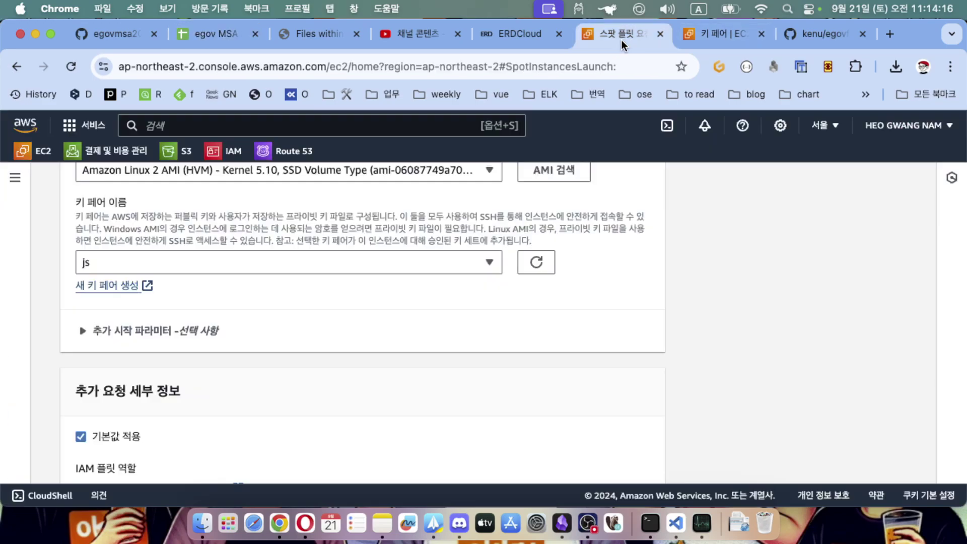
# - Reload the Spot fleet request page and choose okmsa-key as the key pair
pyautogui.click(262, 264)
pyautogui.scroll(-3, 258, 383)
pyautogui.scroll(6, 255, 376)
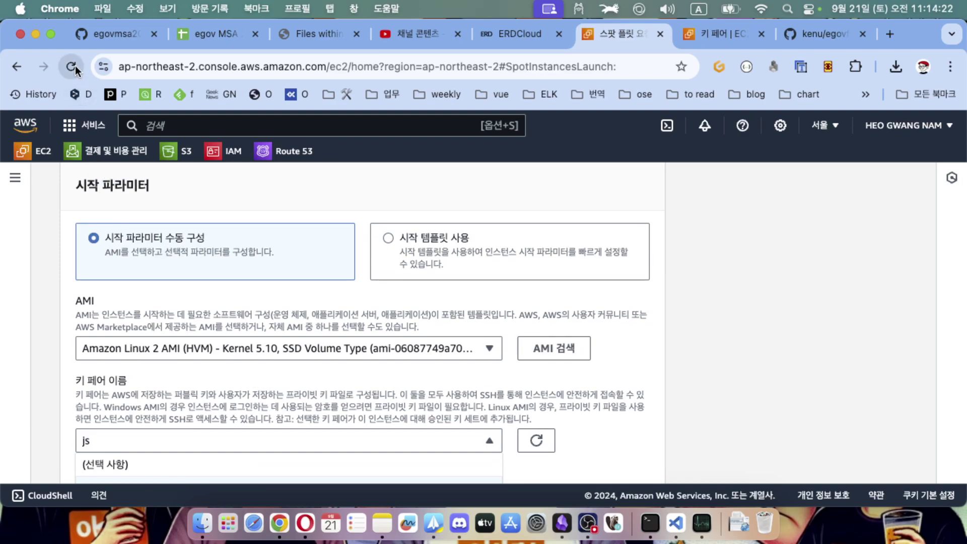
pyautogui.click(71, 66)
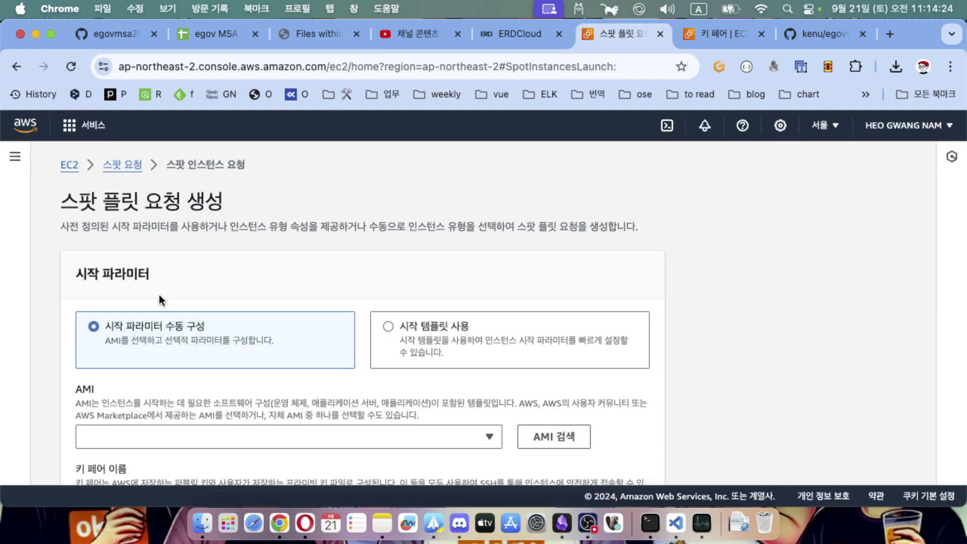
pyautogui.scroll(-4, 228, 267)
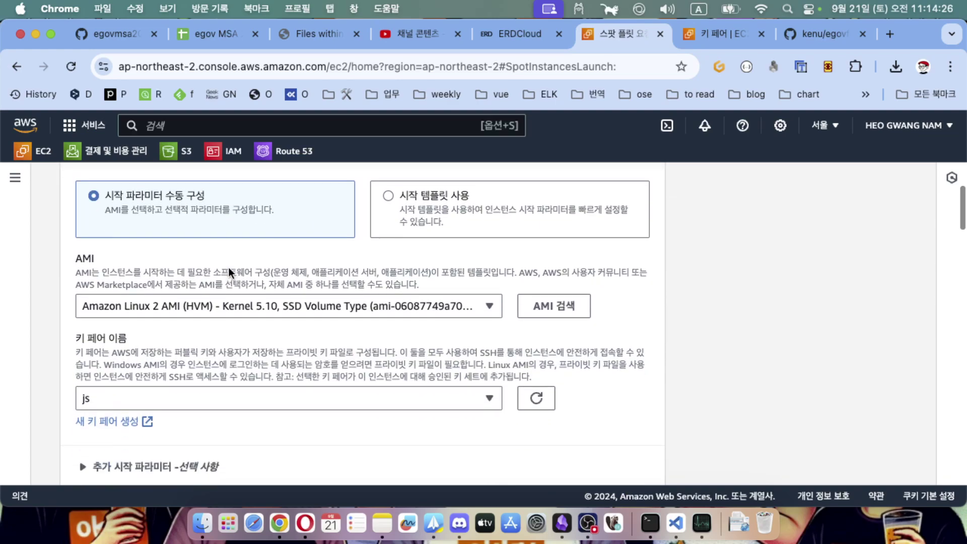
pyautogui.scroll(5, 228, 267)
pyautogui.moveTo(104, 222); pyautogui.dragTo(136, 224)
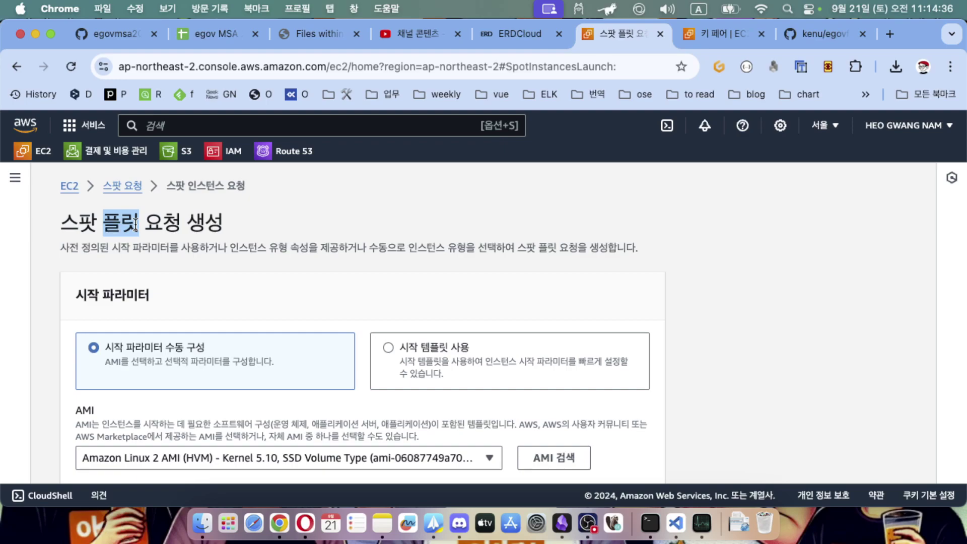
pyautogui.scroll(-4, 135, 224)
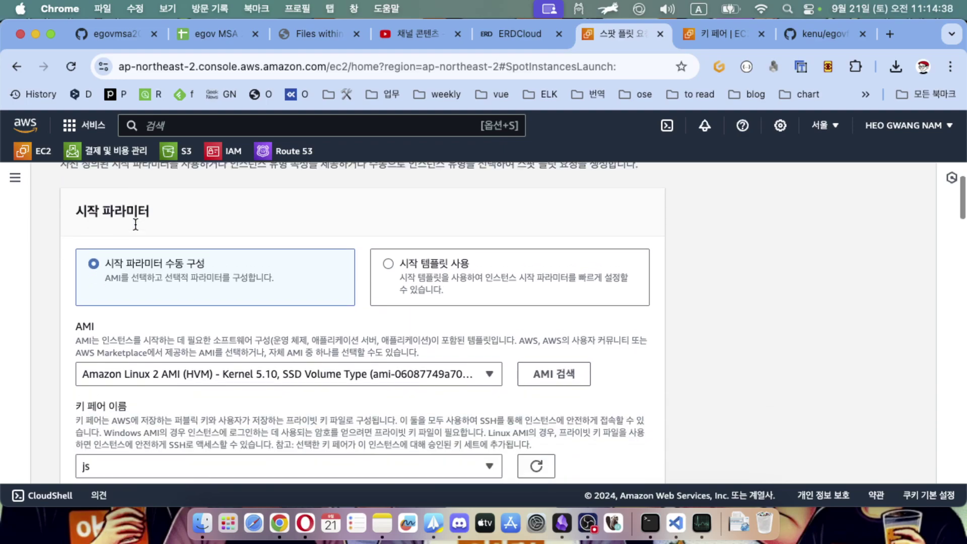
pyautogui.scroll(-7, 195, 334)
pyautogui.scroll(3, 194, 334)
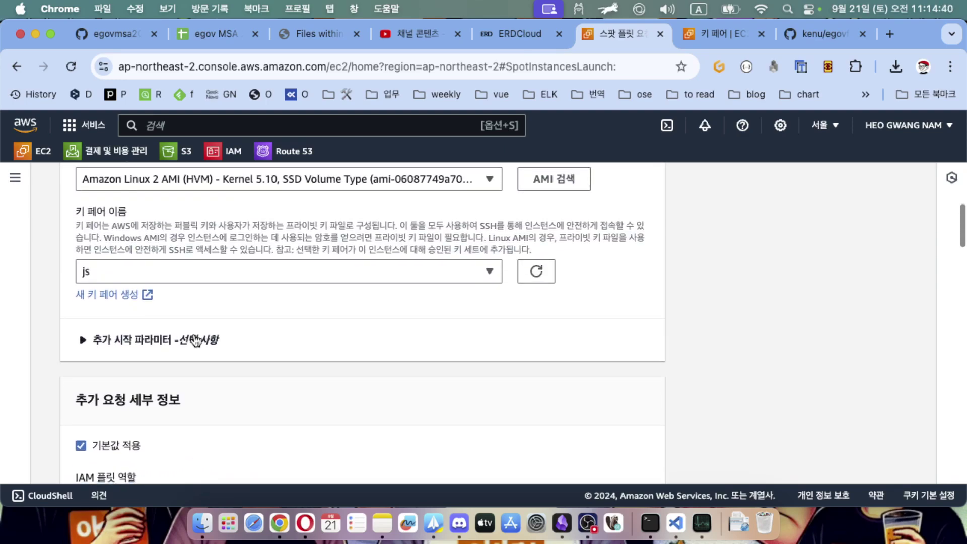
pyautogui.click(200, 267)
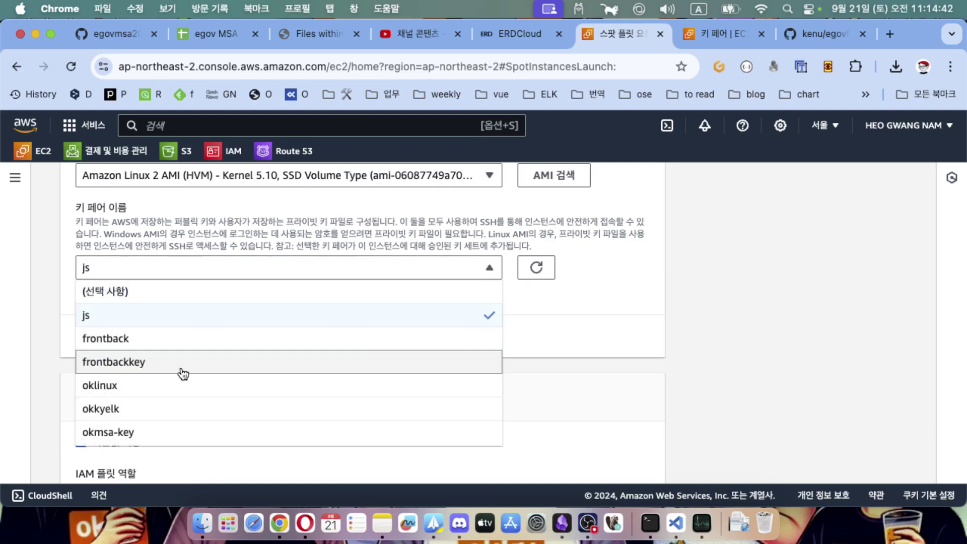
pyautogui.click(179, 432)
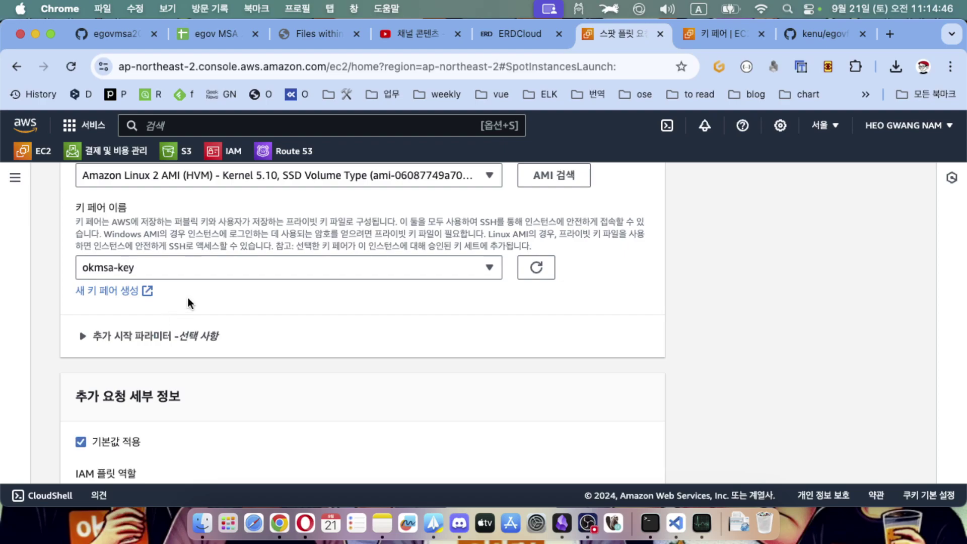
# - In Additional launch parameters, set the EBS root volume size to 30 GiB, keeping gp2
pyautogui.scroll(-2, 201, 315)
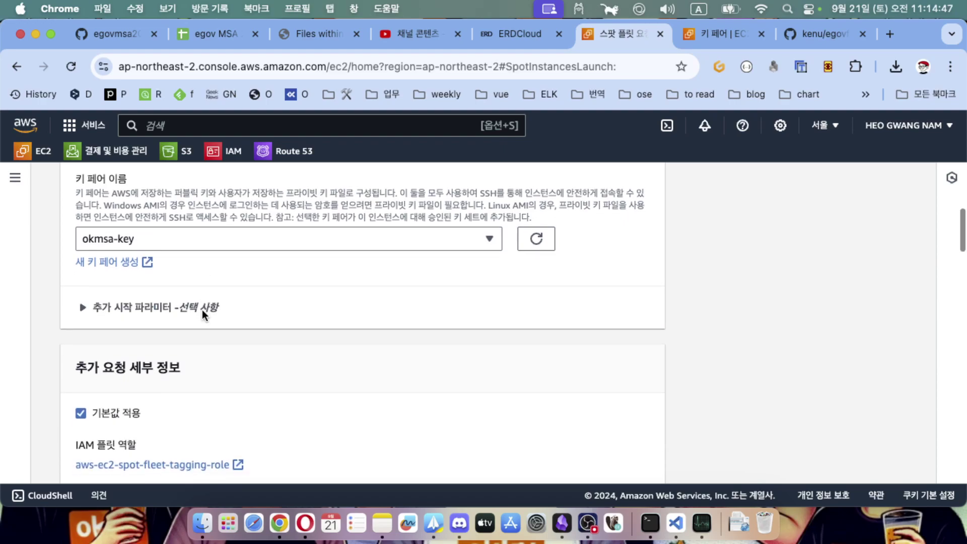
pyautogui.click(153, 311)
pyautogui.scroll(-5, 152, 311)
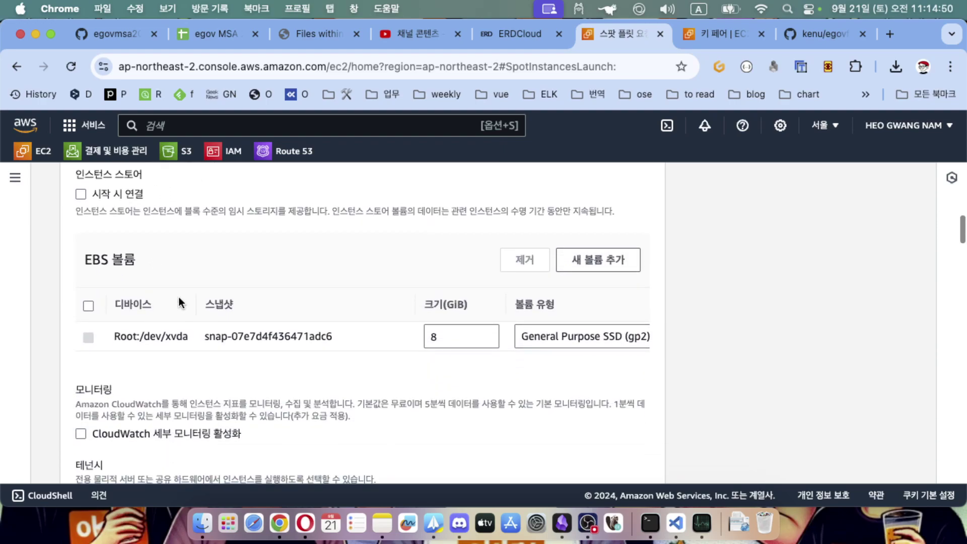
pyautogui.click(439, 336)
pyautogui.write('00')
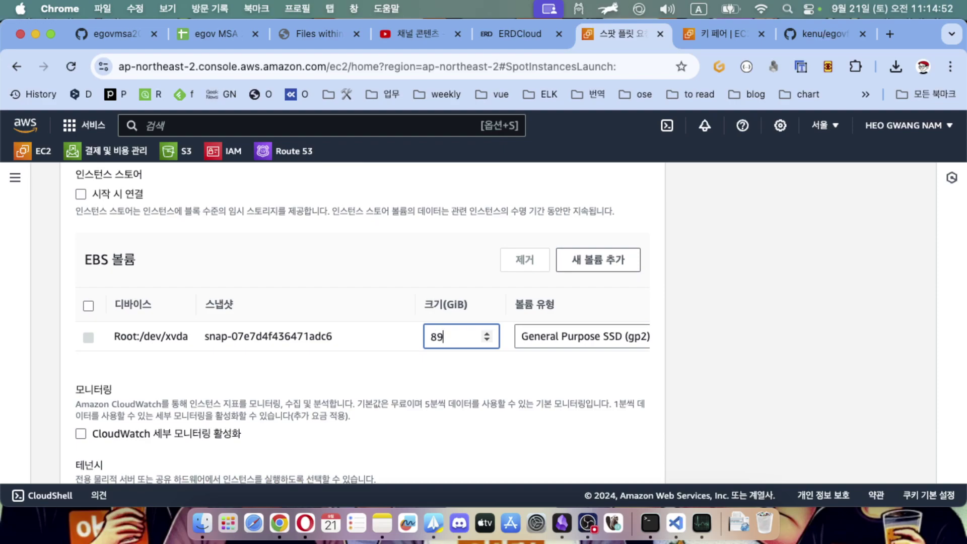
pyautogui.press('BackSpace')
pyautogui.press('BackSpace')
pyautogui.click(487, 333)
pyautogui.press('BackSpace')
pyautogui.write('1')
pyautogui.press('BackSpace')
pyautogui.write('25')
pyautogui.press('BackSpace')
pyautogui.press('BackSpace')
pyautogui.write('30')
pyautogui.click(575, 344)
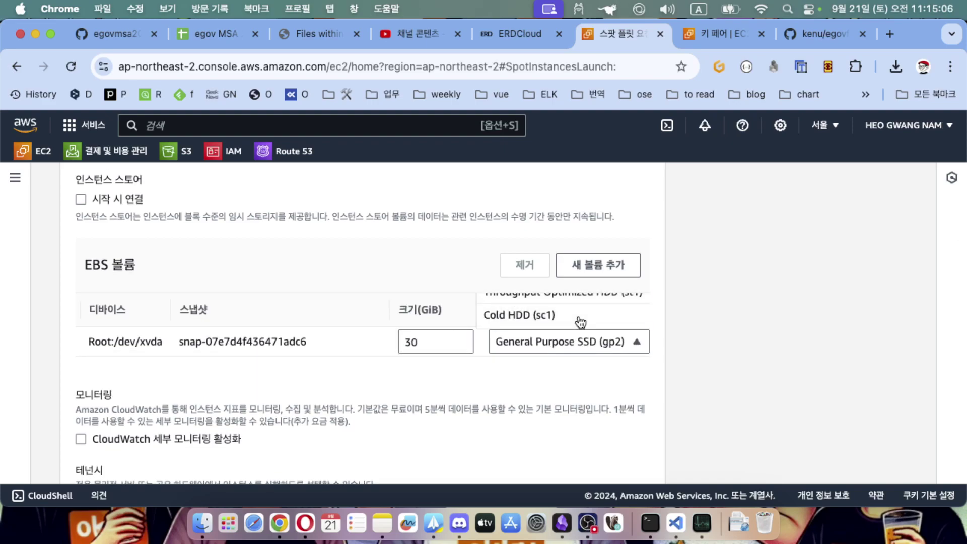
pyautogui.click(611, 369)
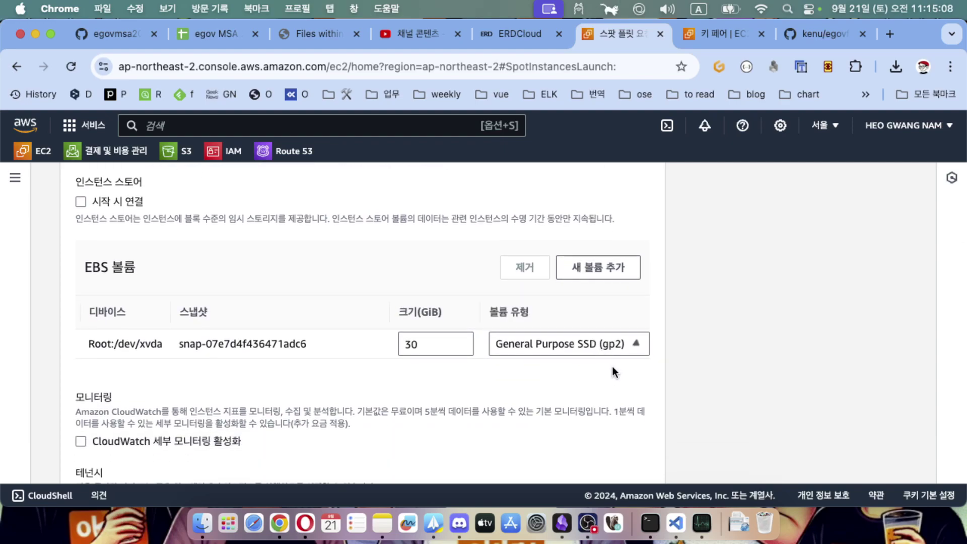
pyautogui.click(615, 345)
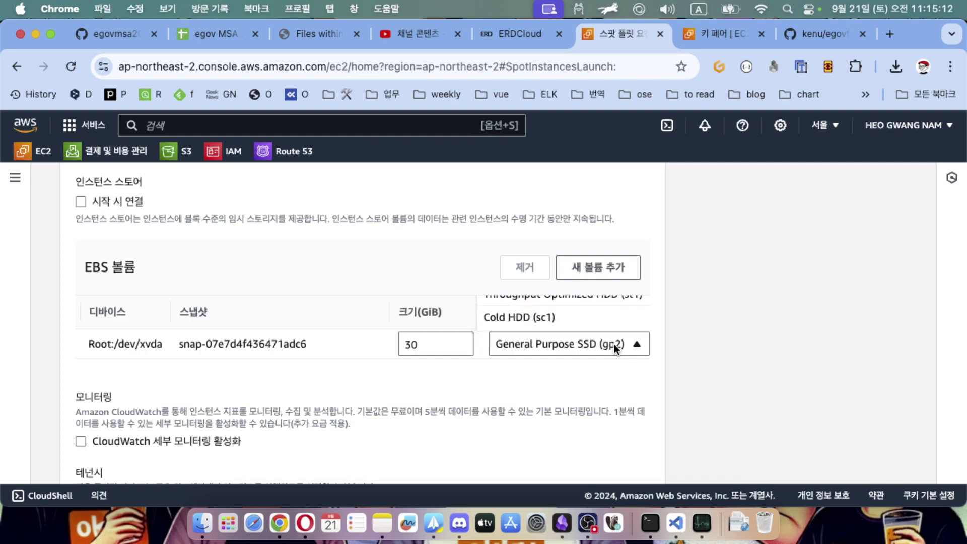
pyautogui.click(613, 343)
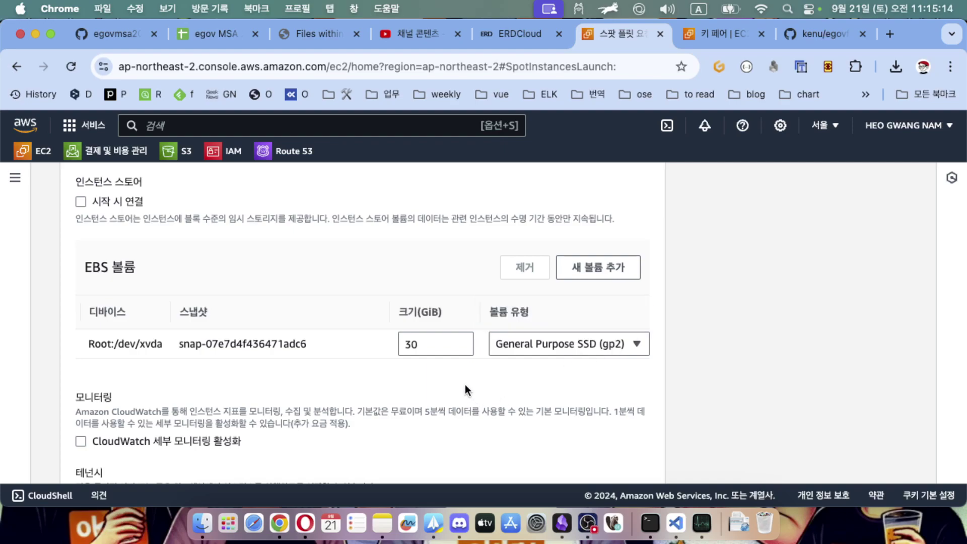
# - Scroll down the form to the security group and target capacity settings
pyautogui.scroll(-5, 464, 385)
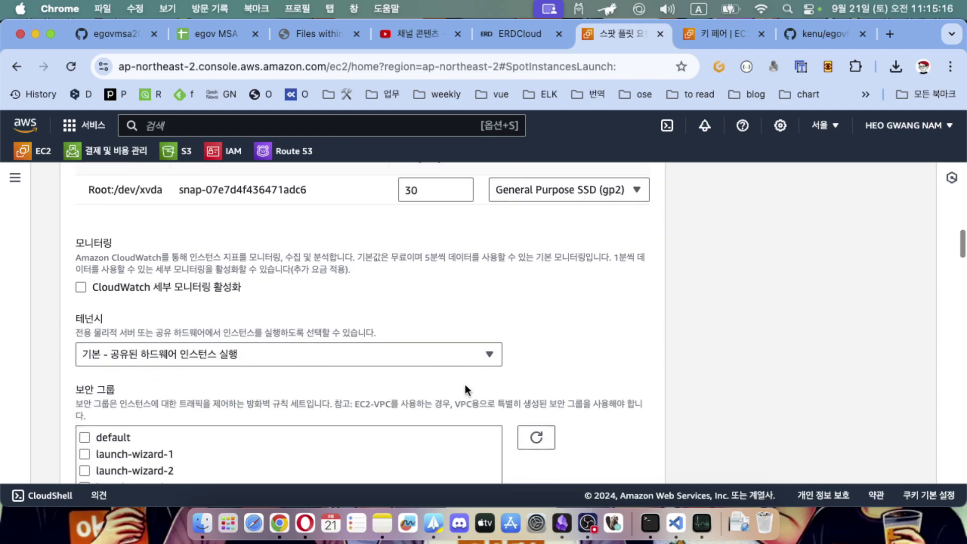
pyautogui.scroll(-3, 429, 385)
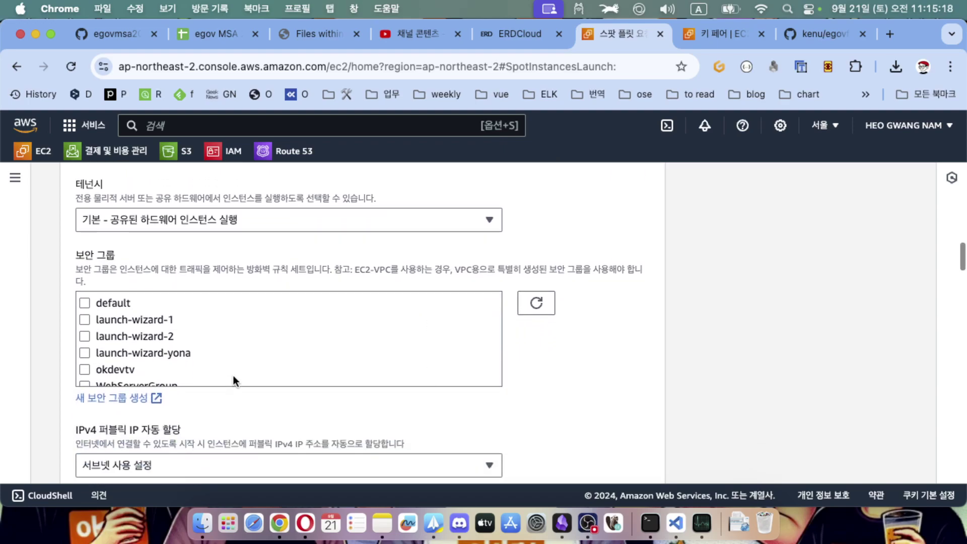
pyautogui.scroll(-1, 242, 356)
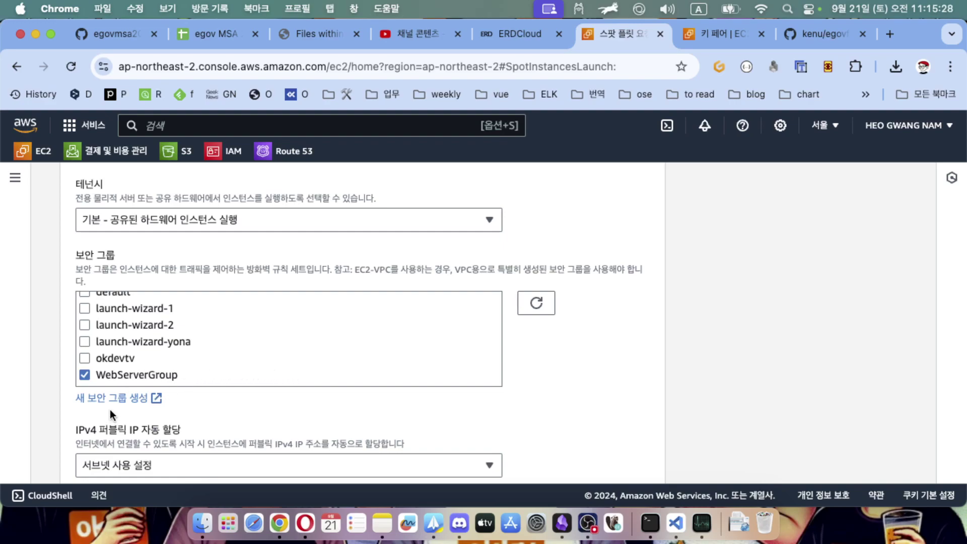
pyautogui.scroll(-5, 225, 372)
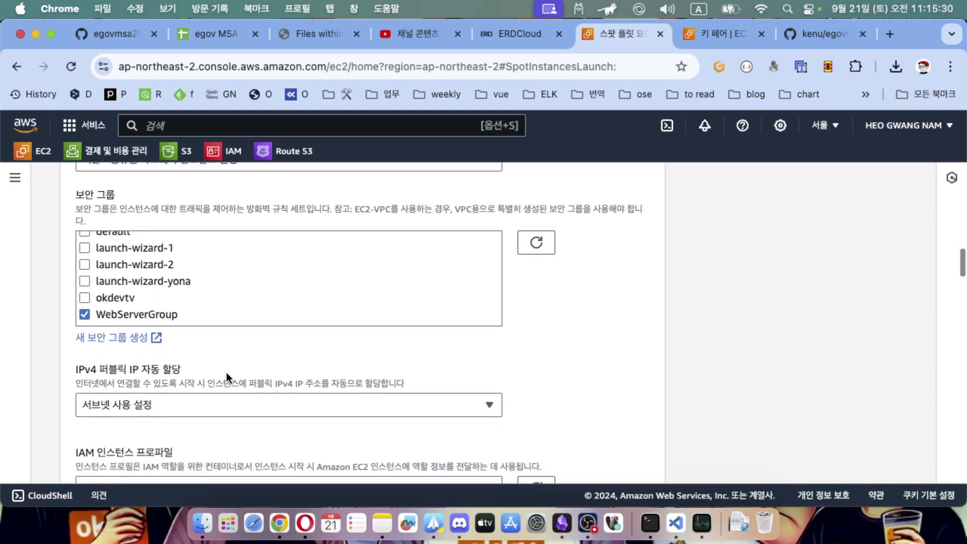
pyautogui.scroll(-15, 226, 373)
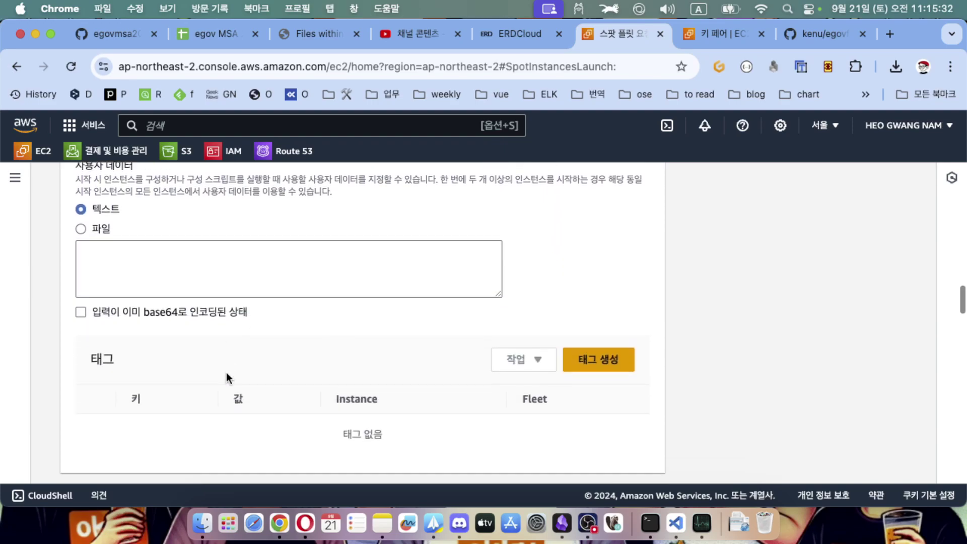
pyautogui.scroll(-7, 226, 373)
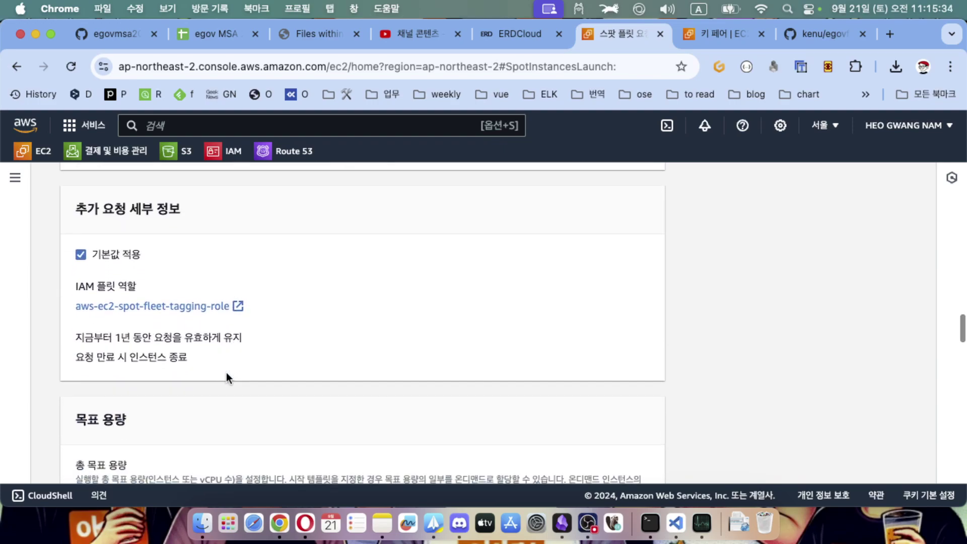
pyautogui.scroll(-4, 227, 375)
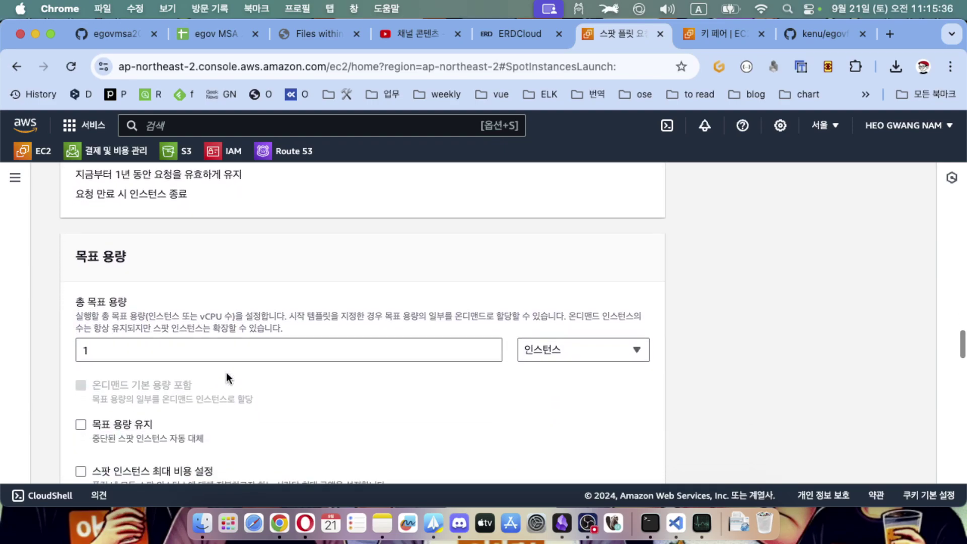
# - Change Total target capacity from 1 to 17 instances
pyautogui.moveTo(205, 340); pyautogui.dragTo(111, 316)
pyautogui.write('17')
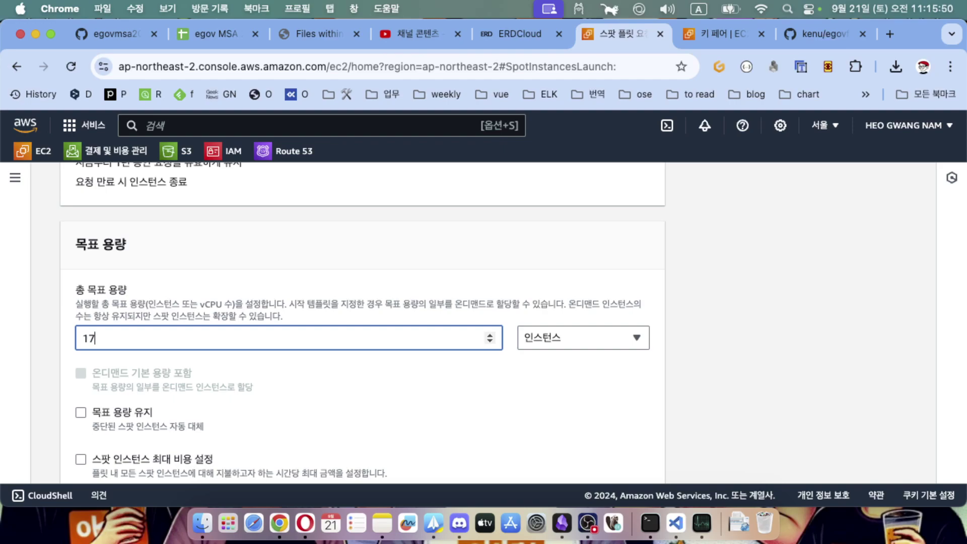
pyautogui.scroll(-3, 363, 317)
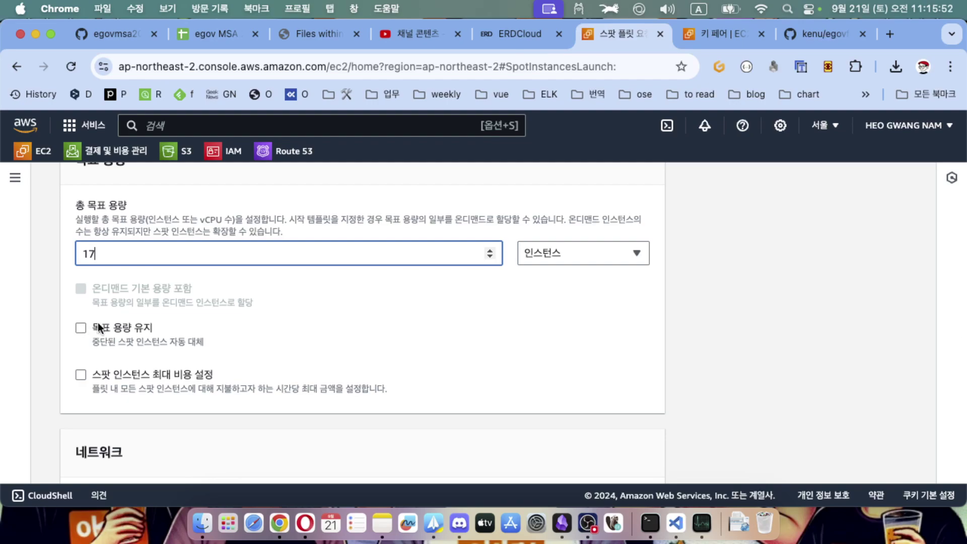
pyautogui.scroll(-3, 120, 364)
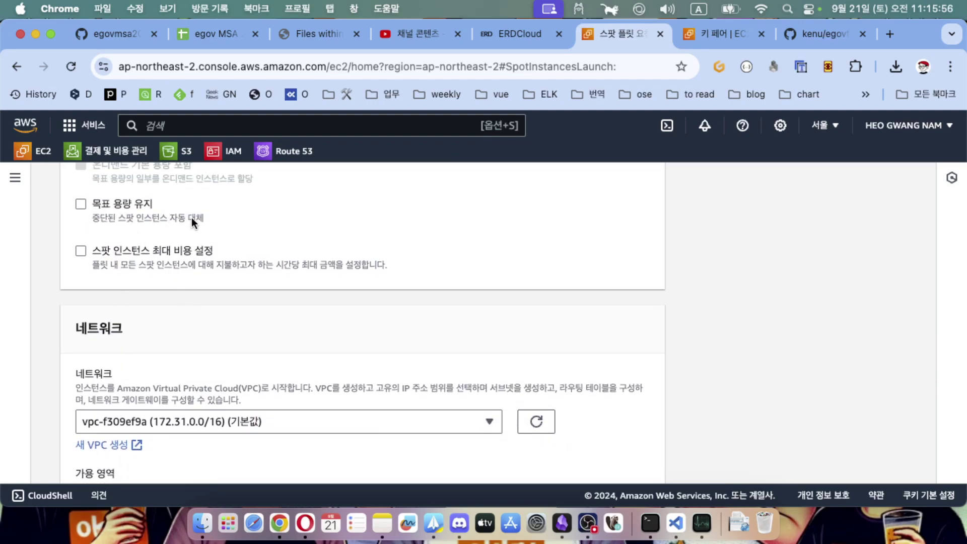
pyautogui.scroll(-6, 198, 295)
pyautogui.scroll(-4, 199, 292)
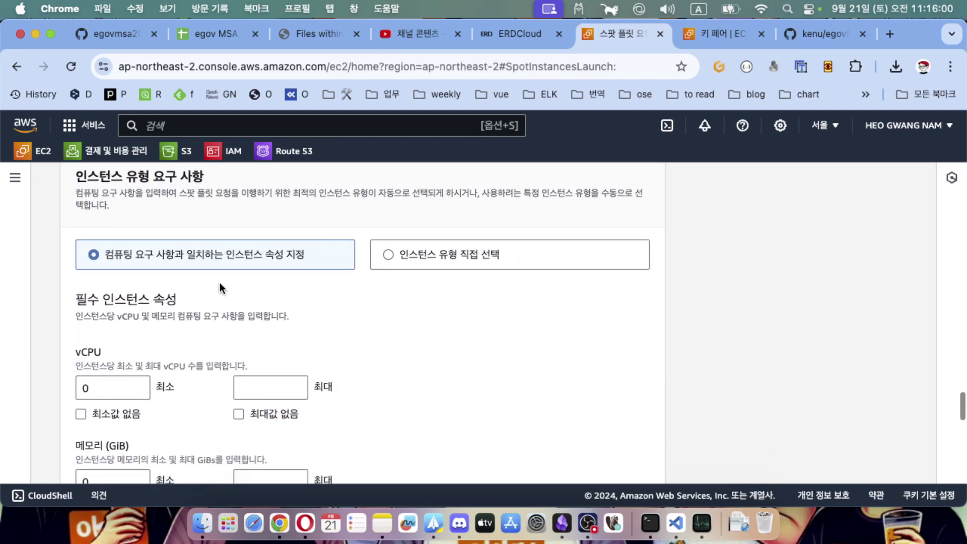
# - Set the memory range to 16–32 GiB, then switch to '인스턴스 유형 직접 선택'
pyautogui.click(390, 255)
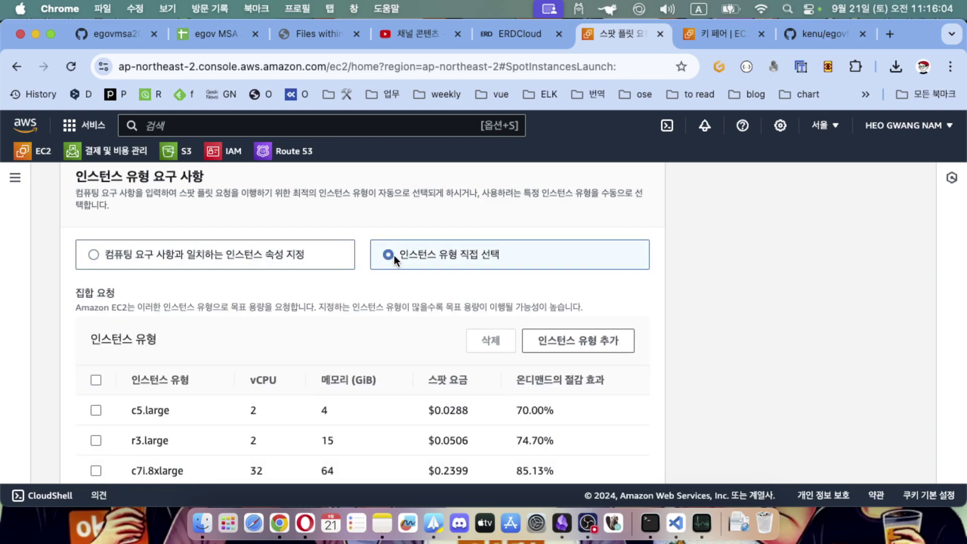
pyautogui.click(272, 257)
pyautogui.scroll(-2, 289, 323)
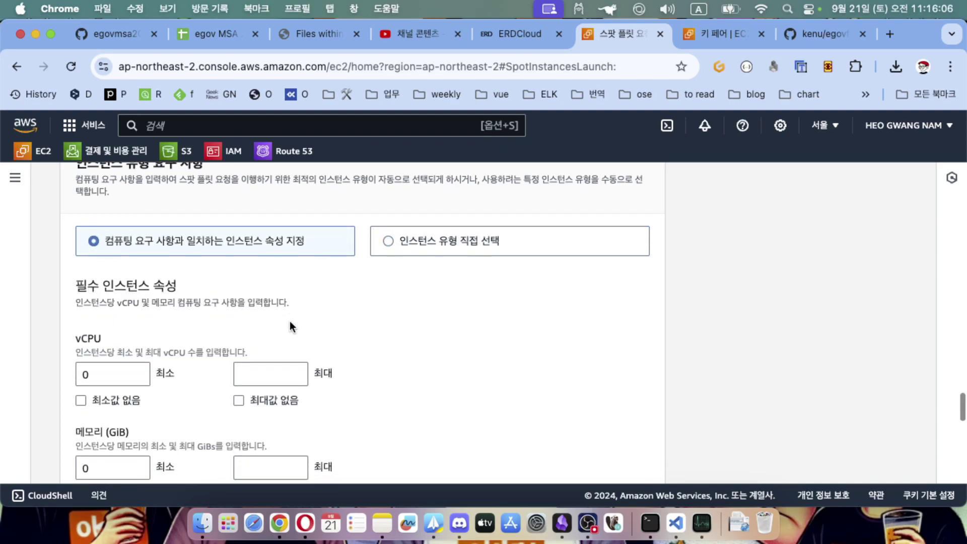
pyautogui.moveTo(86, 312); pyautogui.dragTo(74, 306)
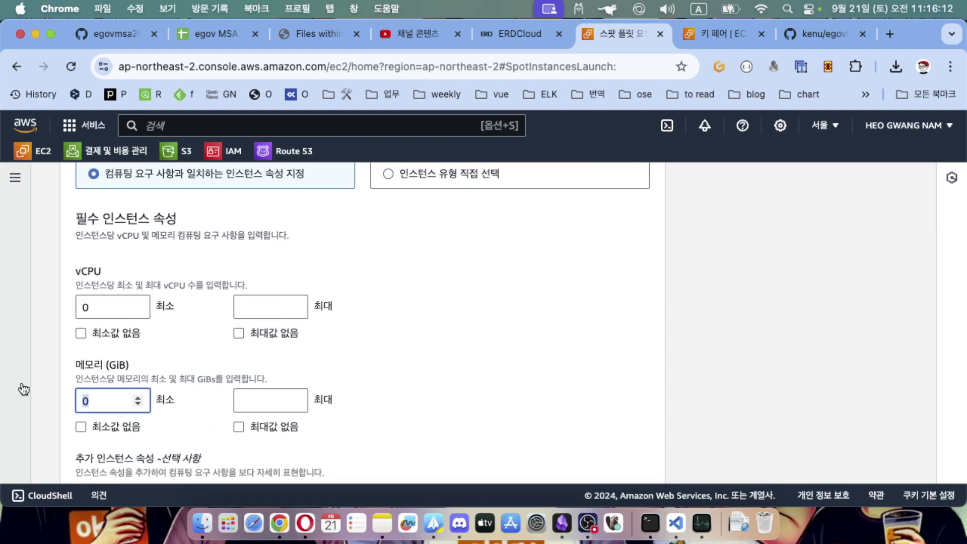
pyautogui.write('16')
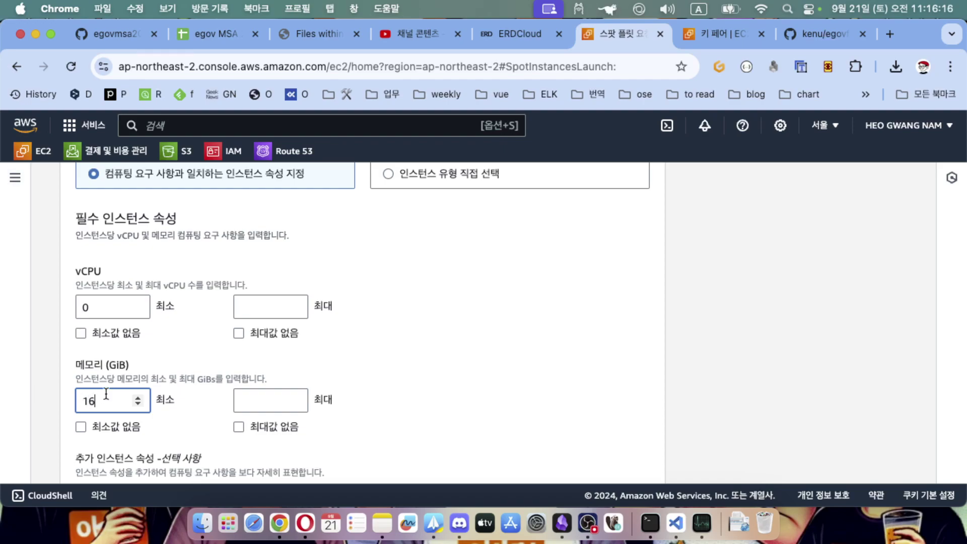
pyautogui.click(258, 400)
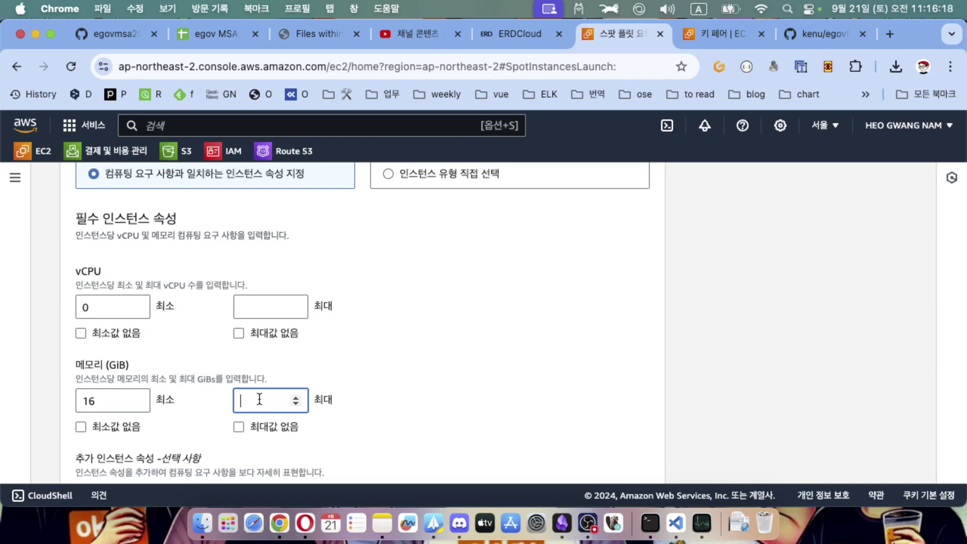
pyautogui.scroll(-10, 291, 393)
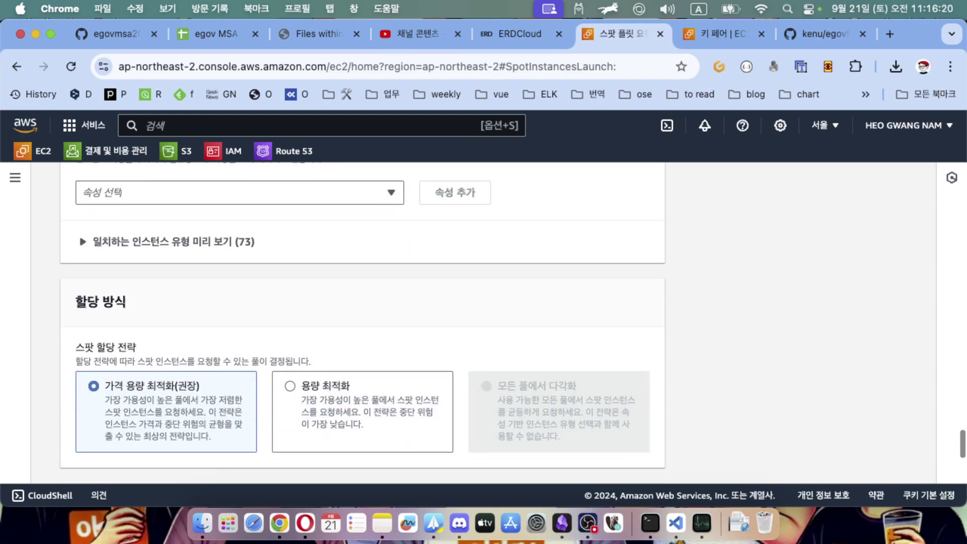
pyautogui.scroll(-2, 407, 436)
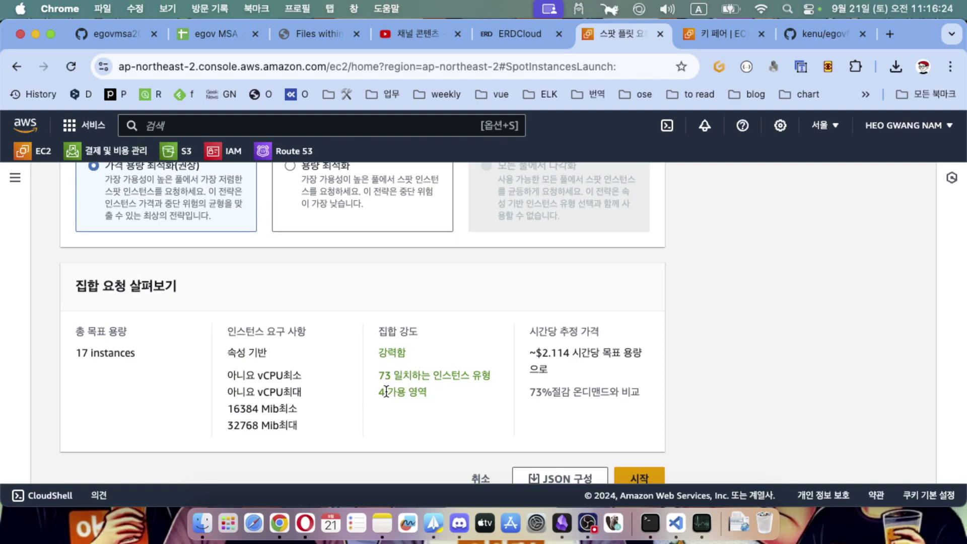
pyautogui.scroll(12, 386, 392)
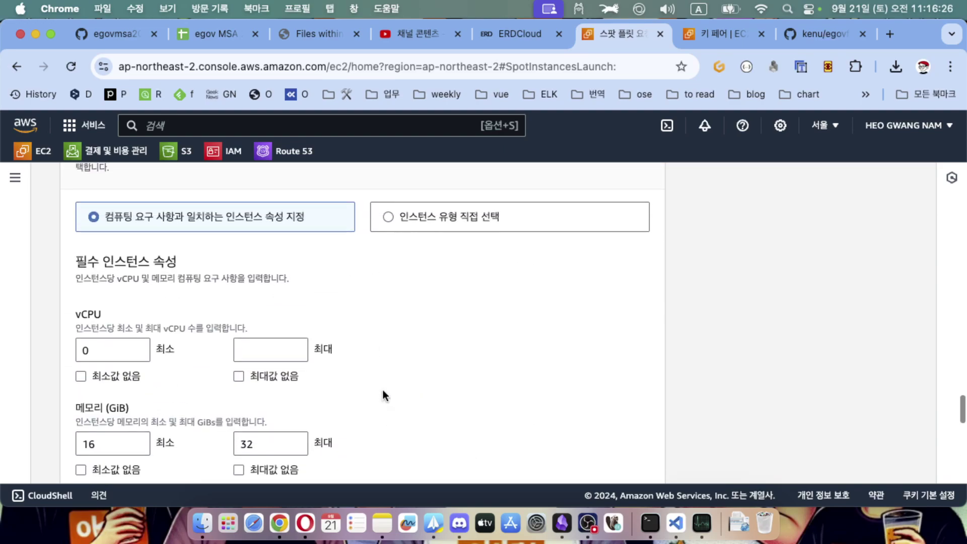
pyautogui.click(389, 219)
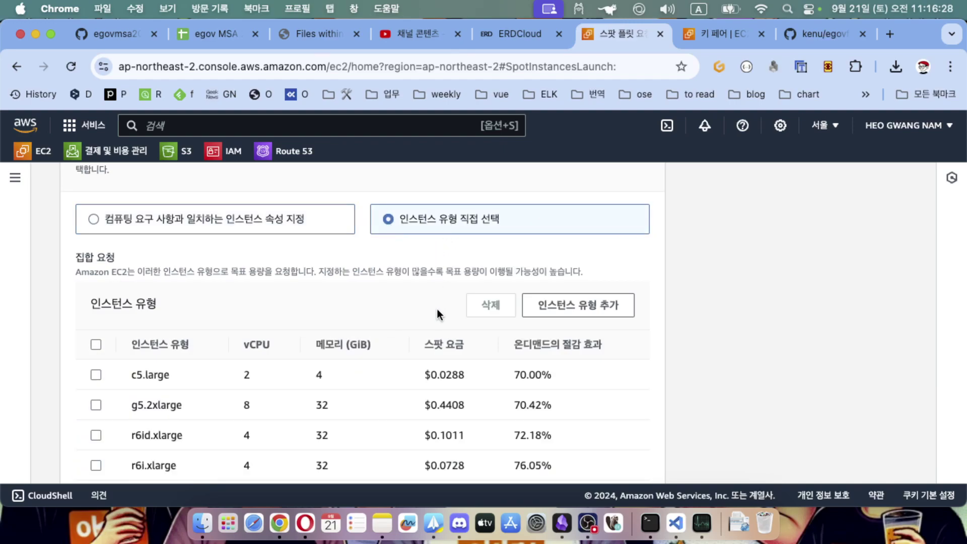
# - Open the add-instance-types list and filter it by xlarge, then 2xlarge
pyautogui.scroll(-1, 437, 309)
pyautogui.click(565, 253)
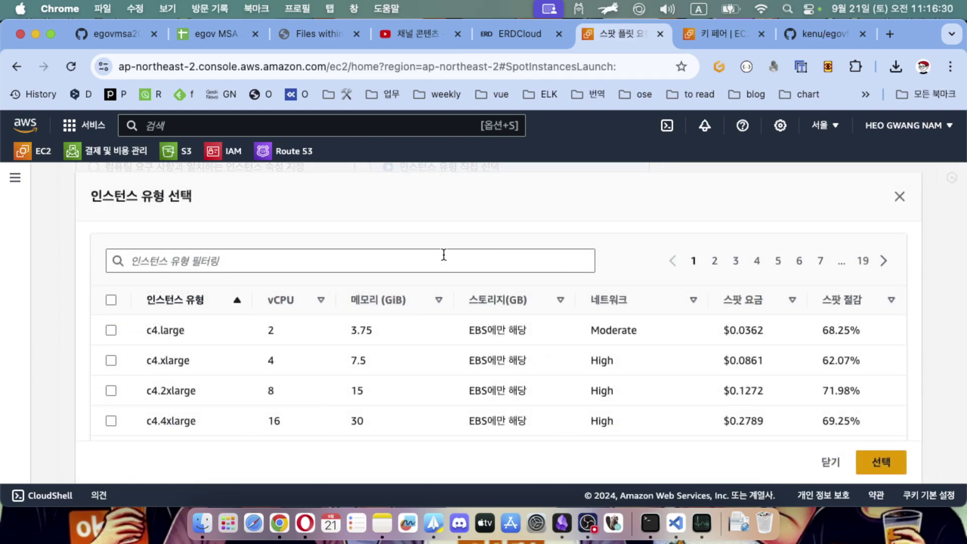
pyautogui.click(209, 263)
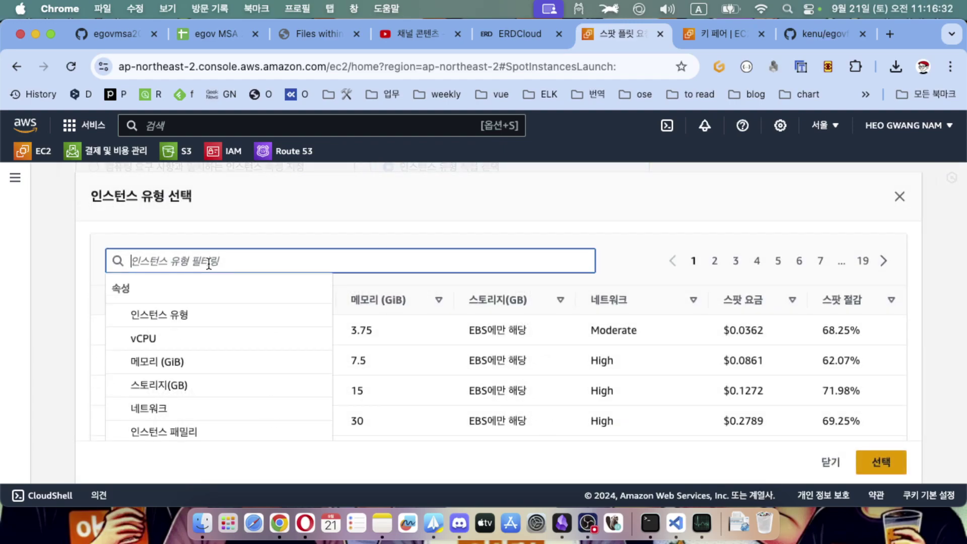
pyautogui.write('xlarg')
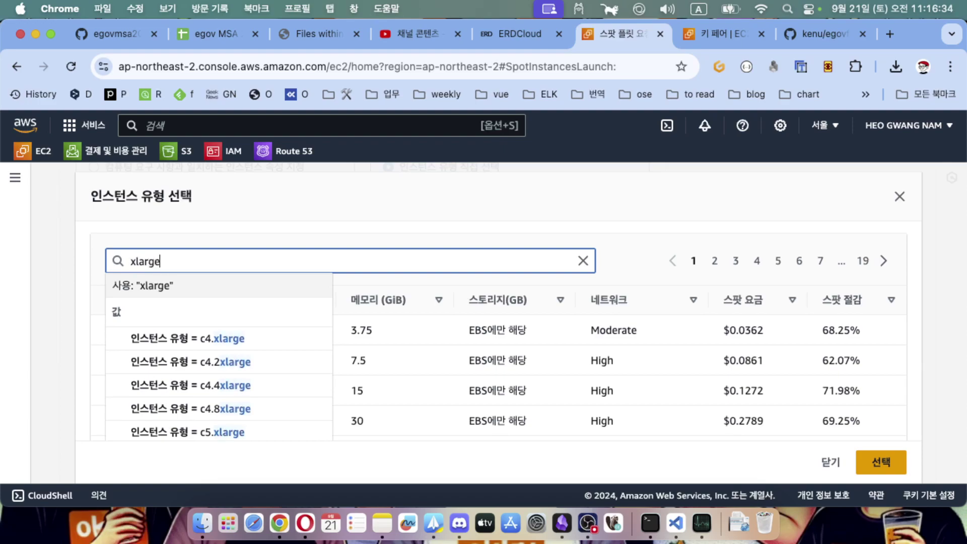
pyautogui.write('e')
pyautogui.scroll(-2, 225, 319)
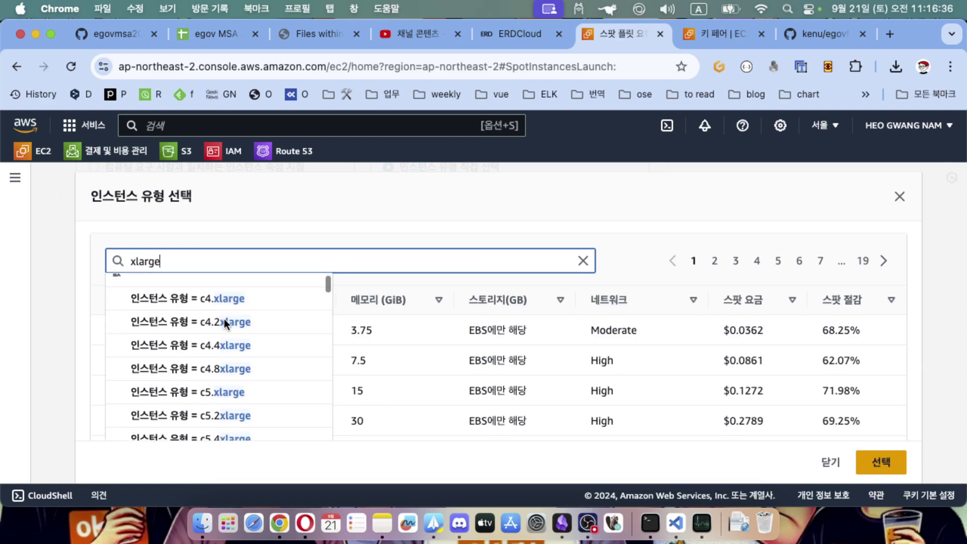
pyautogui.scroll(-15, 225, 324)
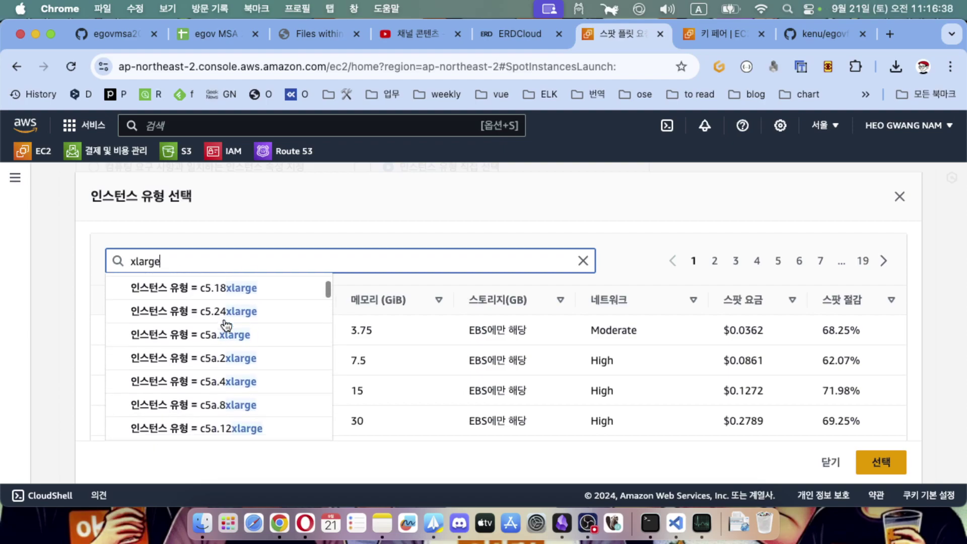
pyautogui.scroll(-15, 225, 324)
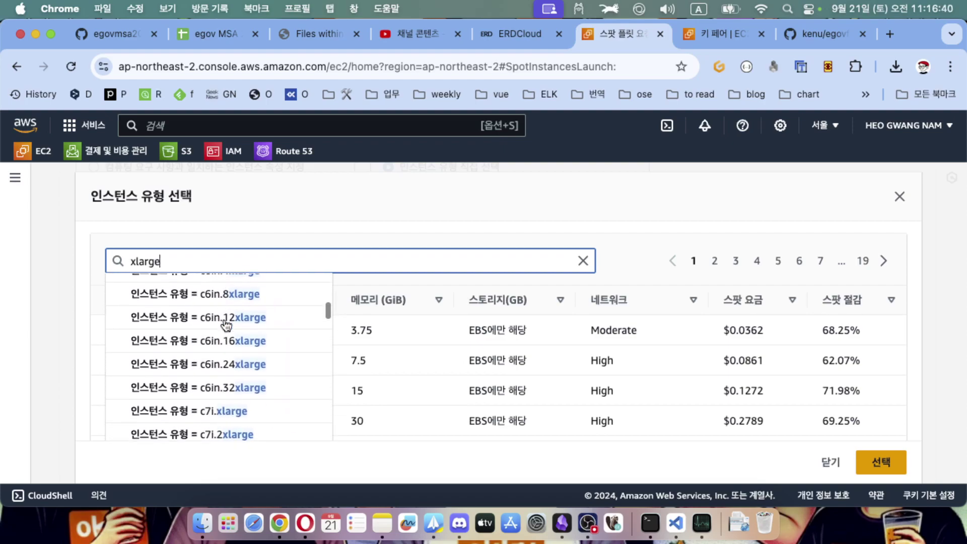
pyautogui.scroll(-10, 227, 324)
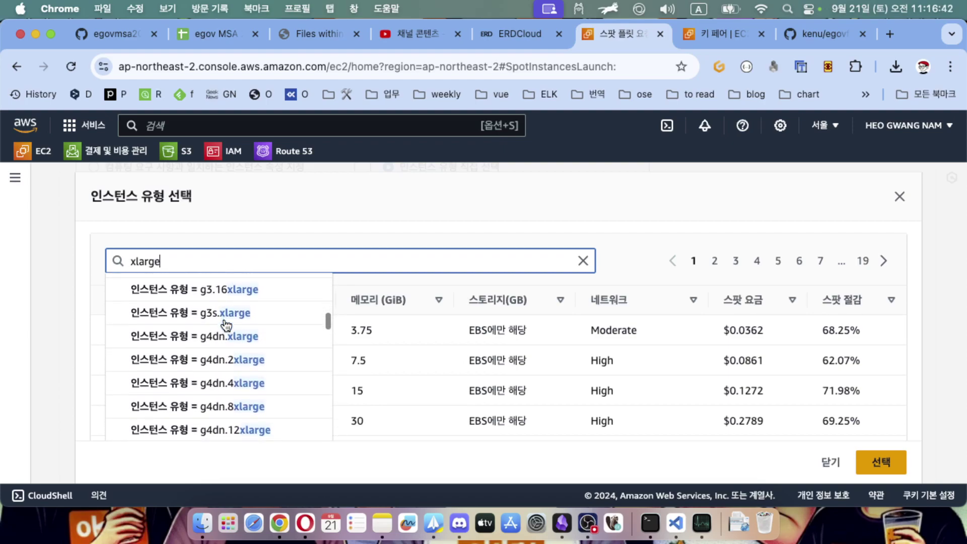
pyautogui.scroll(-12, 226, 325)
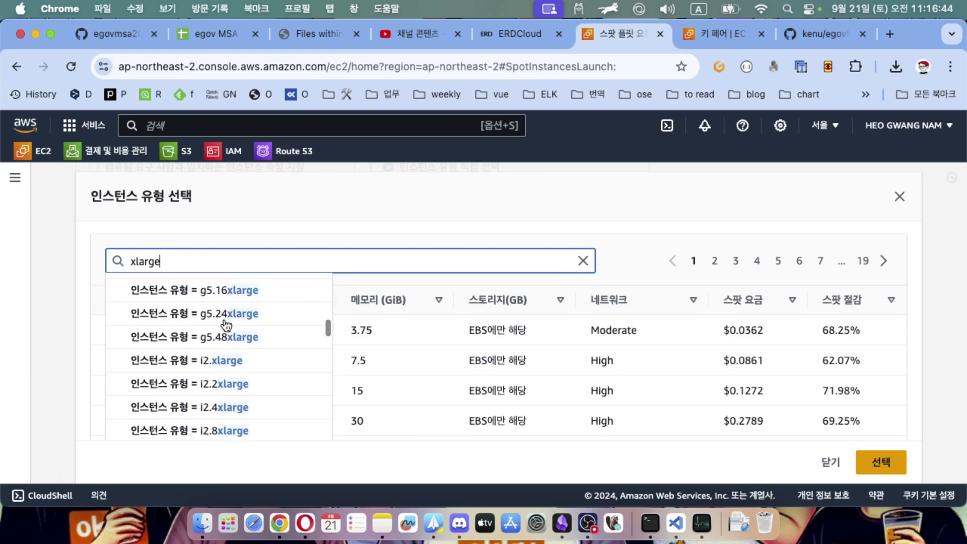
pyautogui.scroll(-12, 226, 325)
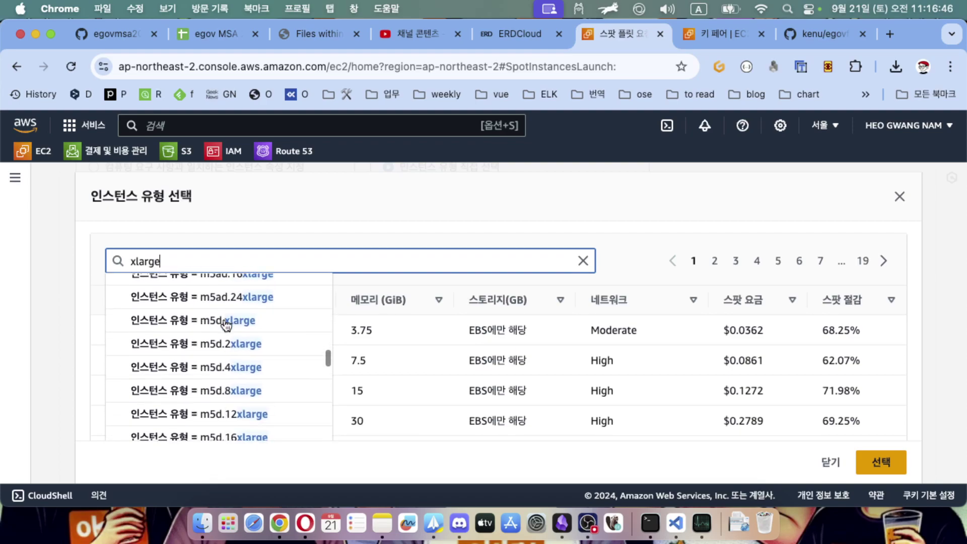
pyautogui.scroll(-10, 226, 325)
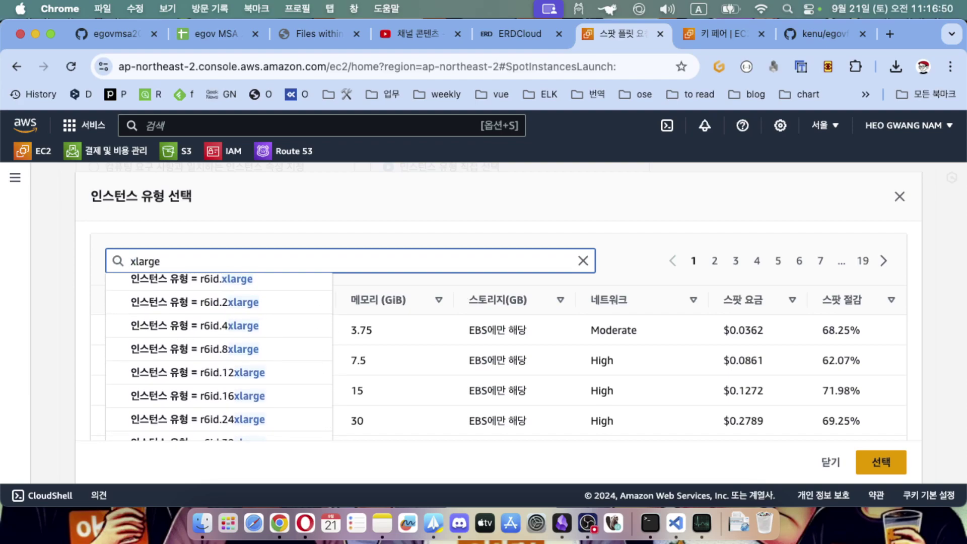
pyautogui.write('2')
pyautogui.scroll(-3, 248, 300)
pyautogui.scroll(15, 248, 301)
pyautogui.scroll(-10, 247, 301)
pyautogui.scroll(-3, 248, 301)
pyautogui.scroll(3, 247, 241)
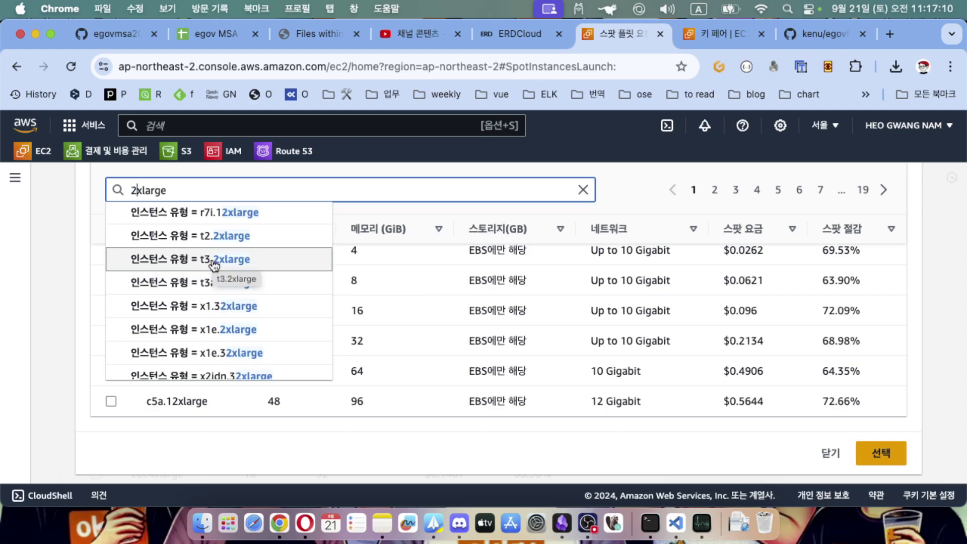
# - Apply the t2.2xlarge filter, then remove it to show the full unfiltered list
pyautogui.click(212, 236)
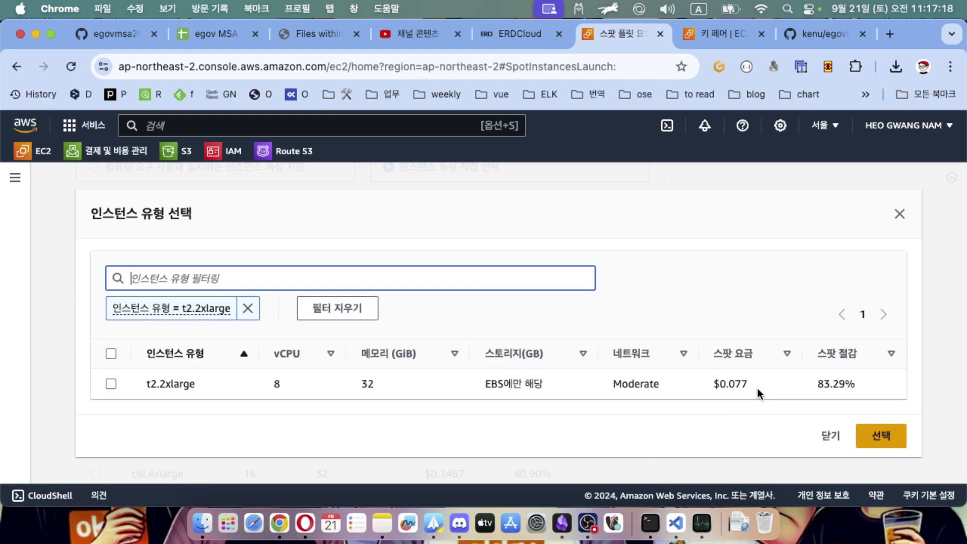
pyautogui.click(734, 386)
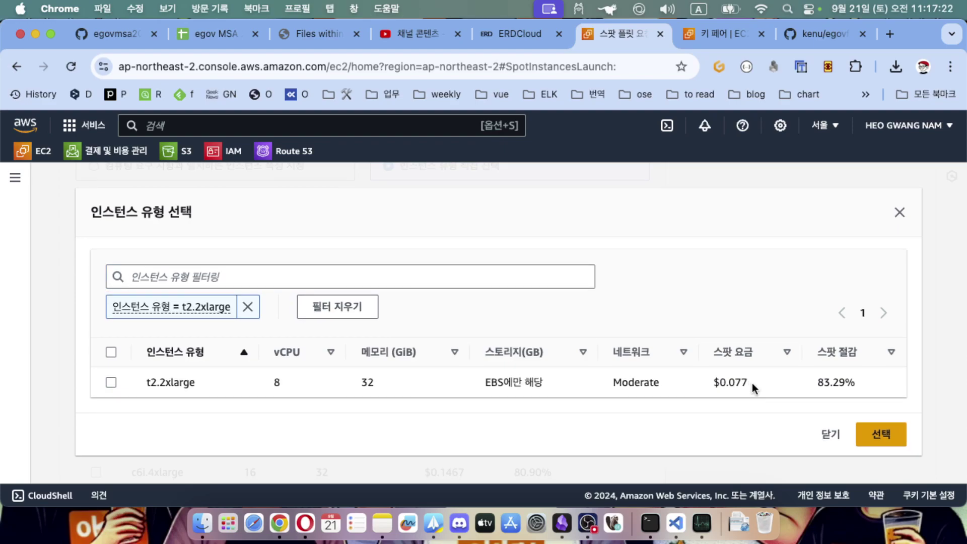
pyautogui.click(247, 308)
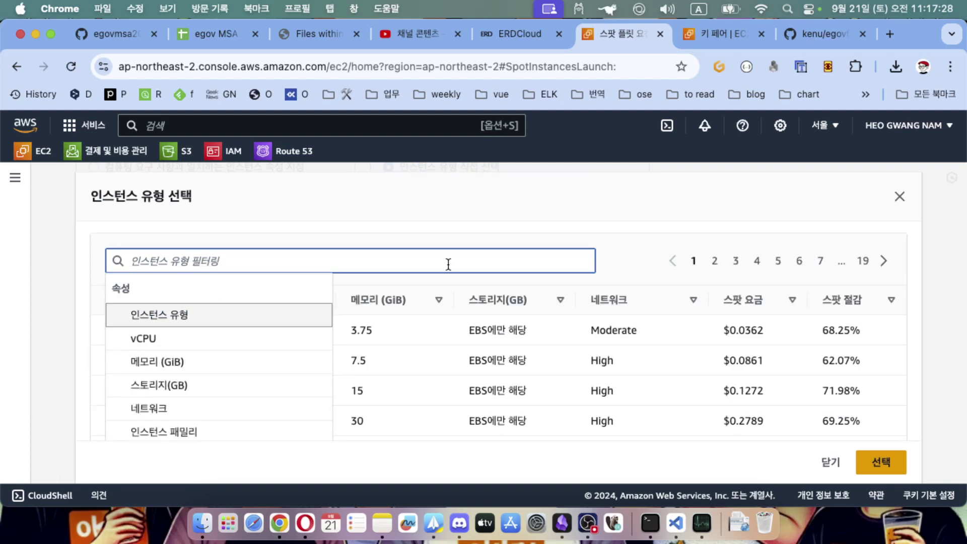
pyautogui.click(362, 211)
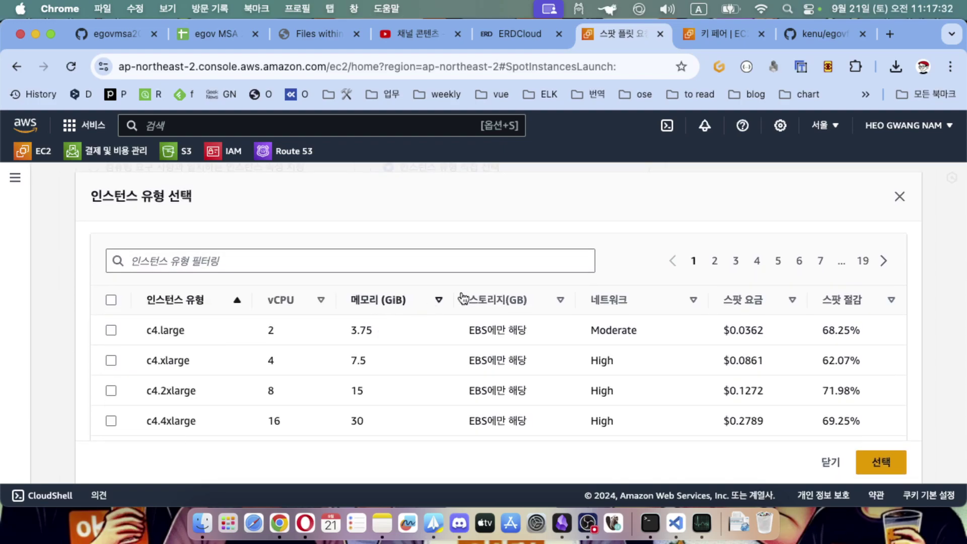
# - Reopen the instance type chooser and filter it to t2.xlarge (4 vCPU, 16 GiB, $0.0578 spot price)
pyautogui.click(900, 198)
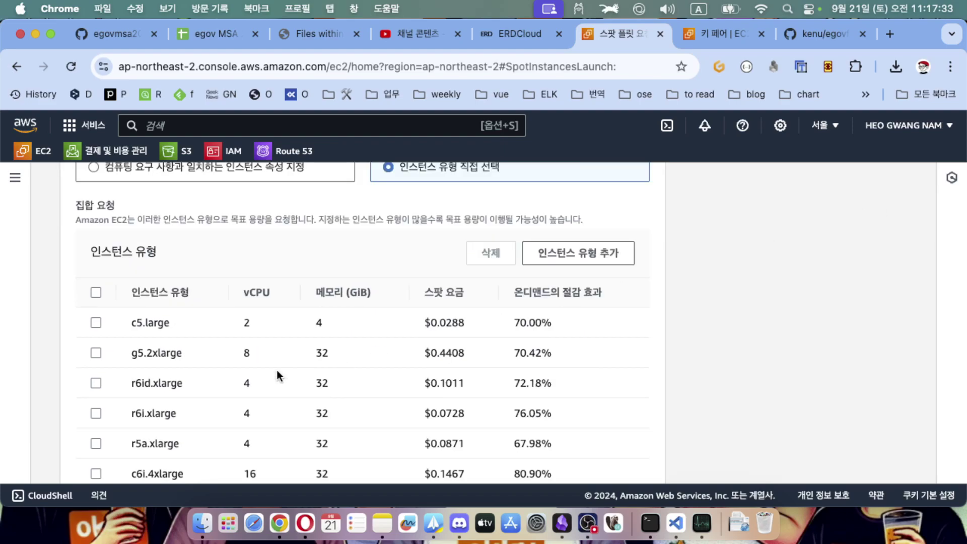
pyautogui.click(580, 262)
pyautogui.click(231, 263)
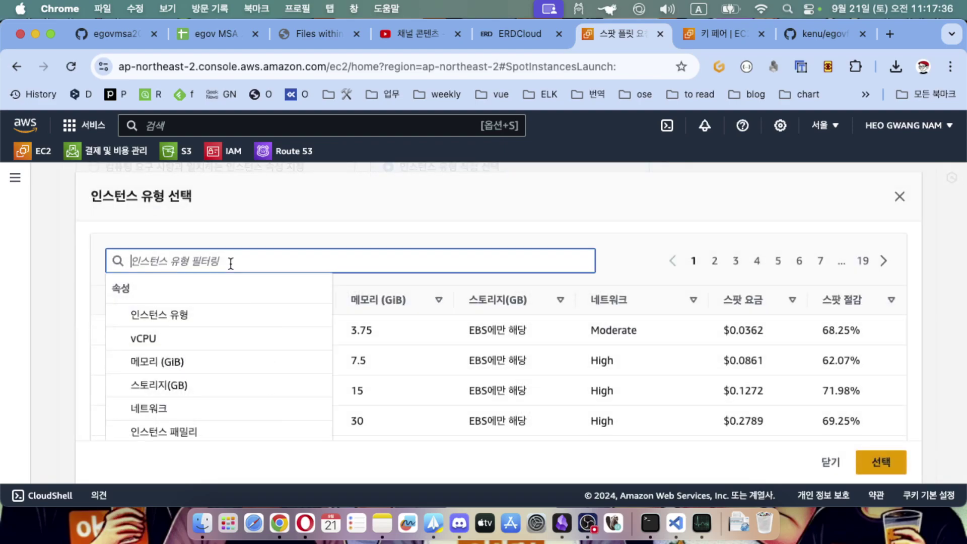
pyautogui.write('t2')
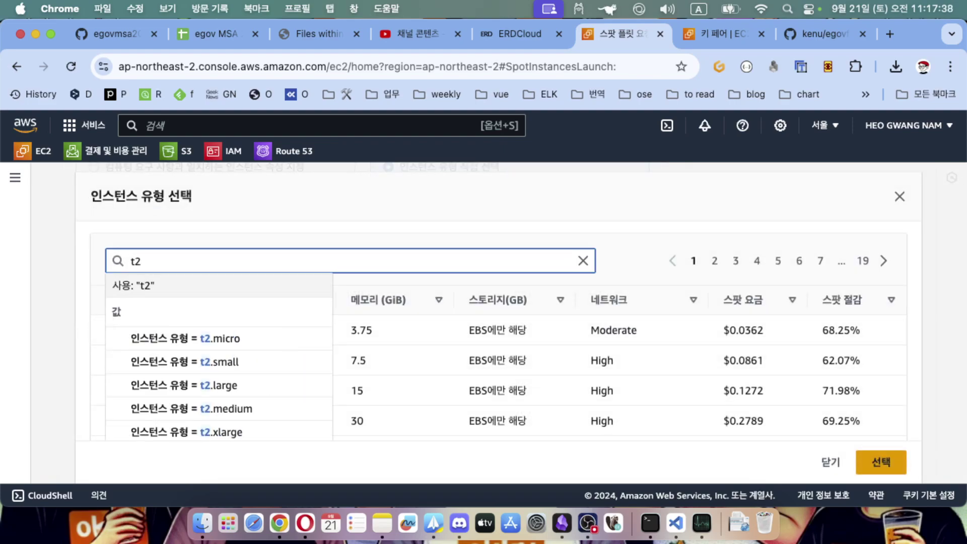
pyautogui.write('.xl')
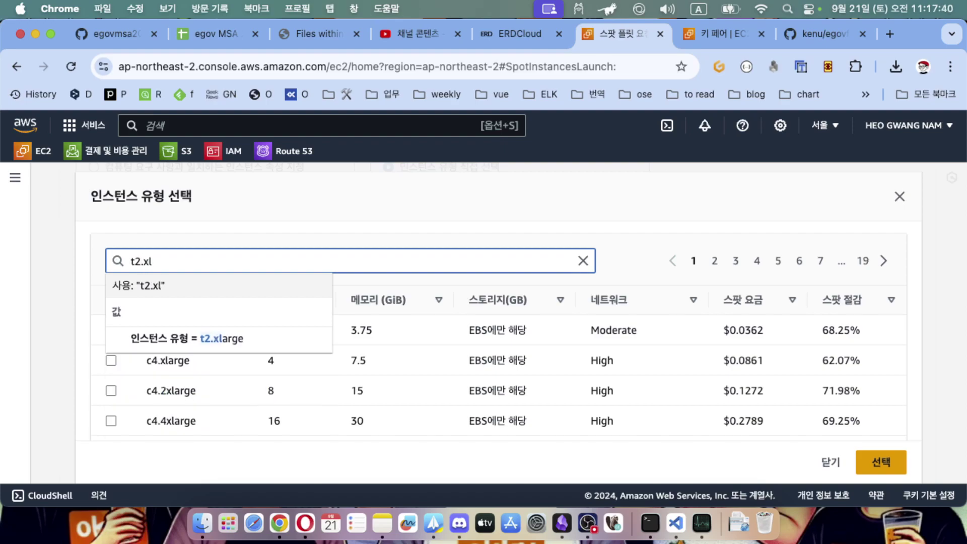
pyautogui.click(224, 337)
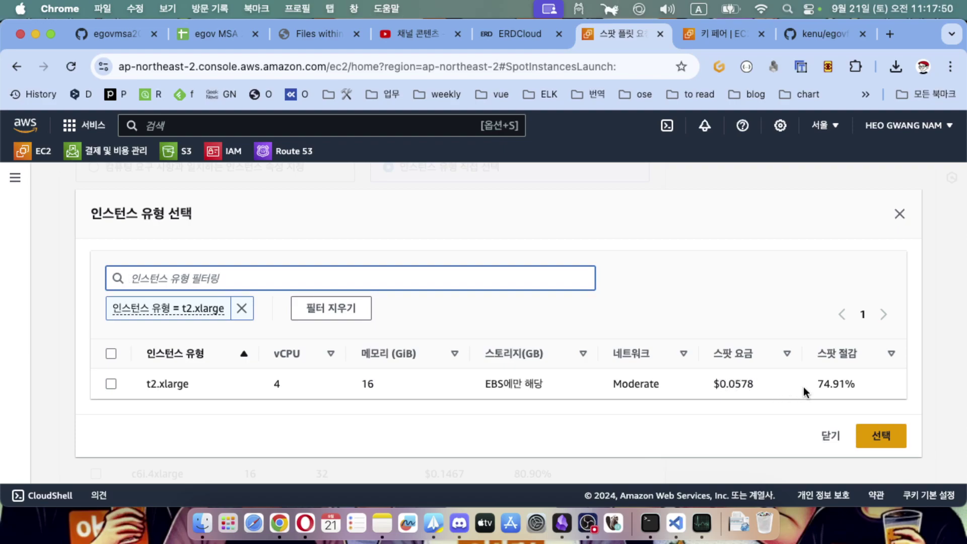
# - Filter the instance type list for t2.xlarge and add it to the fleet
pyautogui.click(731, 385)
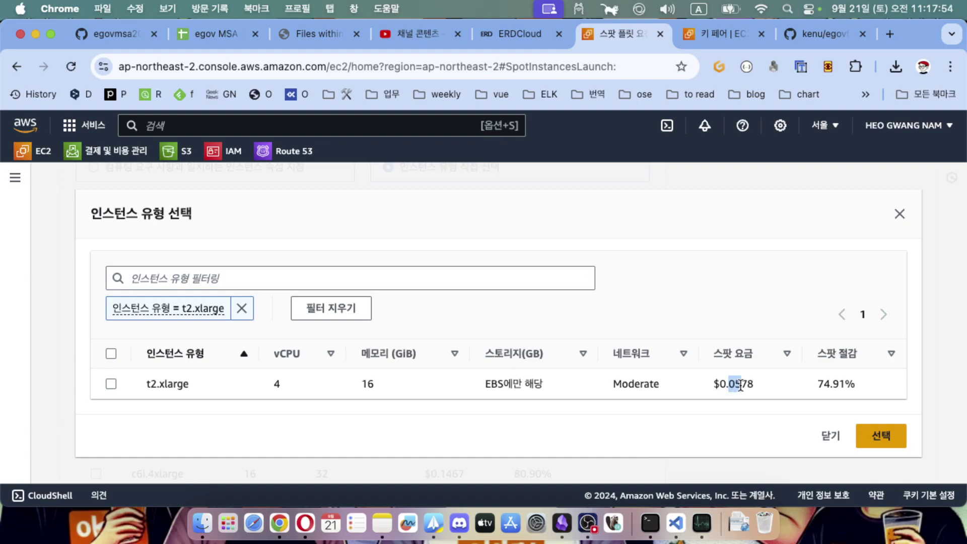
pyautogui.moveTo(812, 390); pyautogui.dragTo(851, 387)
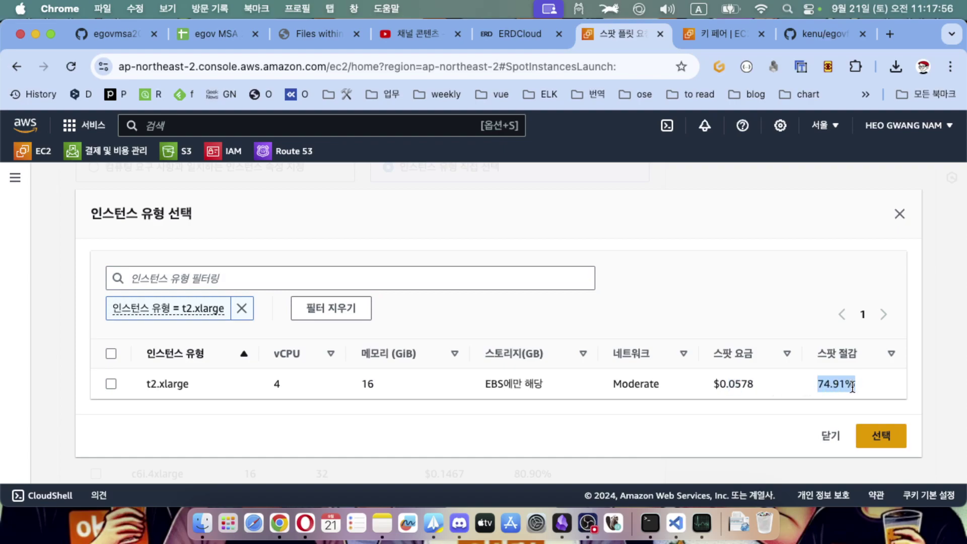
pyautogui.click(856, 388)
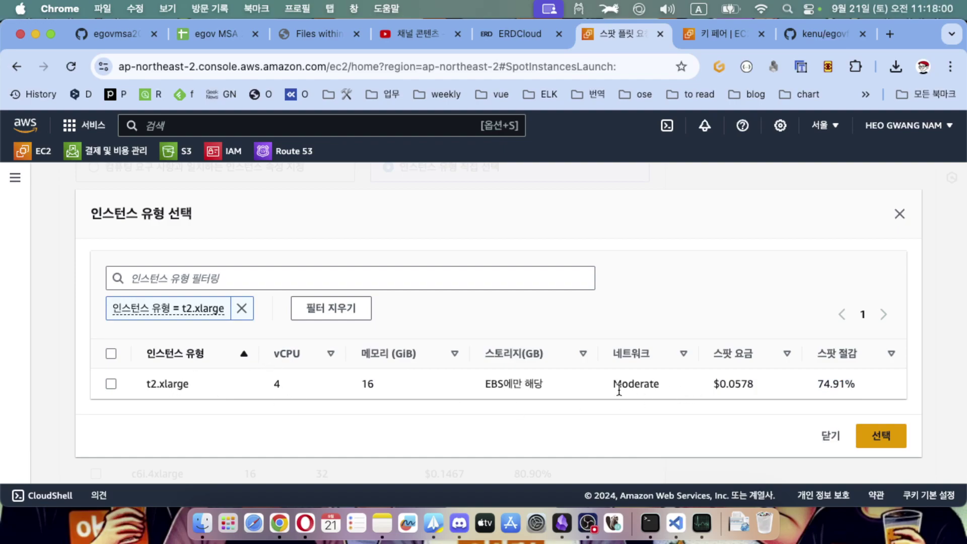
pyautogui.click(111, 384)
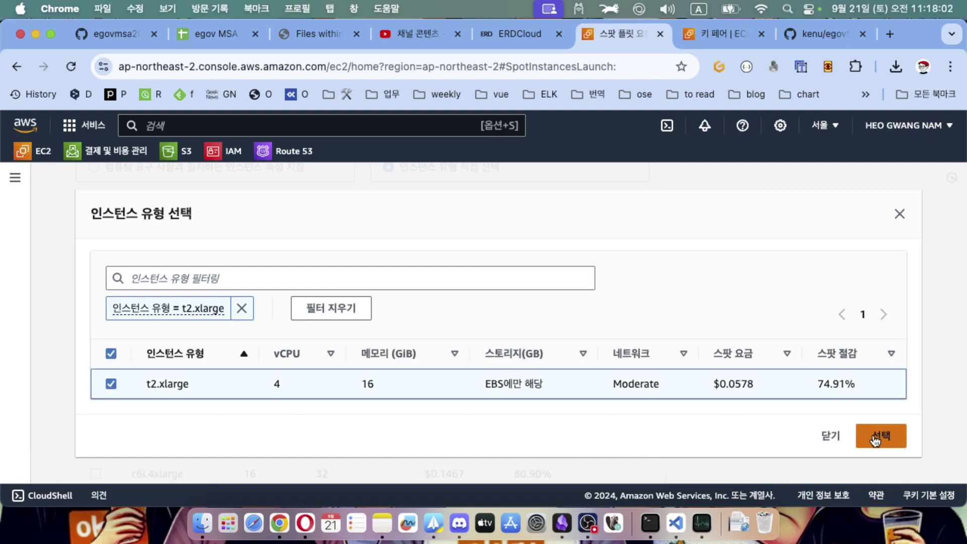
pyautogui.click(883, 436)
# - Select every other instance type except t2.xlarge and delete them from the request
pyautogui.scroll(-2, 433, 331)
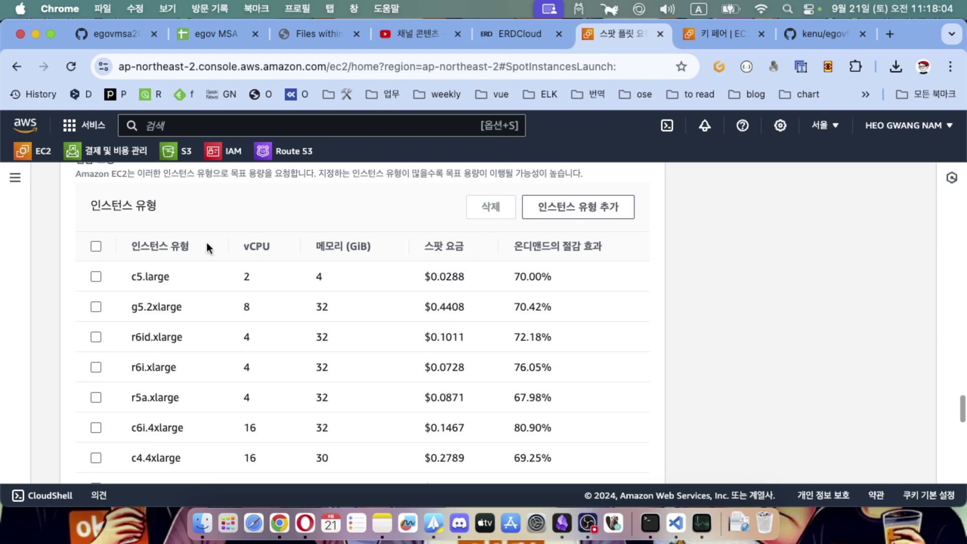
pyautogui.click(95, 248)
pyautogui.scroll(-10, 120, 304)
pyautogui.scroll(6, 120, 304)
pyautogui.click(97, 315)
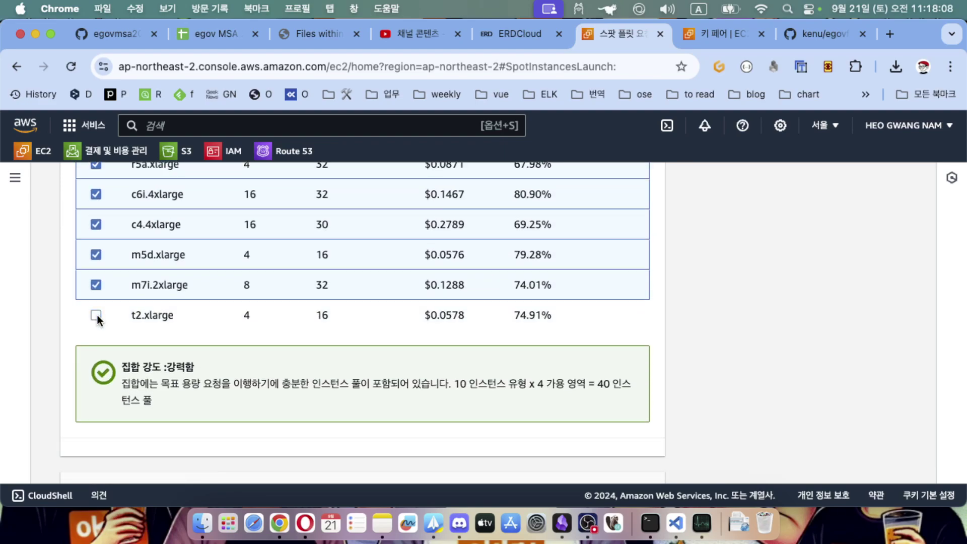
pyautogui.scroll(3, 146, 295)
pyautogui.scroll(2, 145, 295)
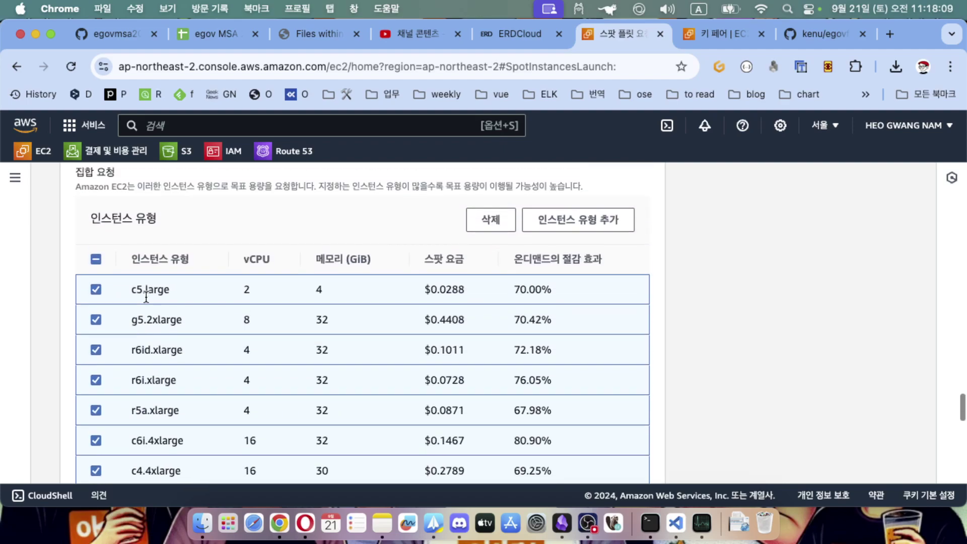
pyautogui.click(486, 225)
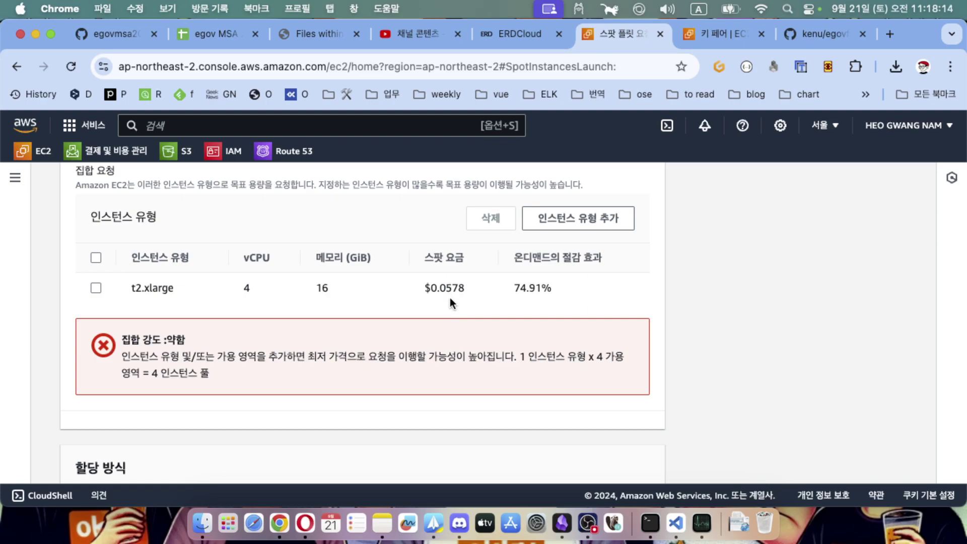
# - Review the summary: 17 target instances, price-capacity-optimized, about $0.983 per hour
pyautogui.scroll(-10, 450, 298)
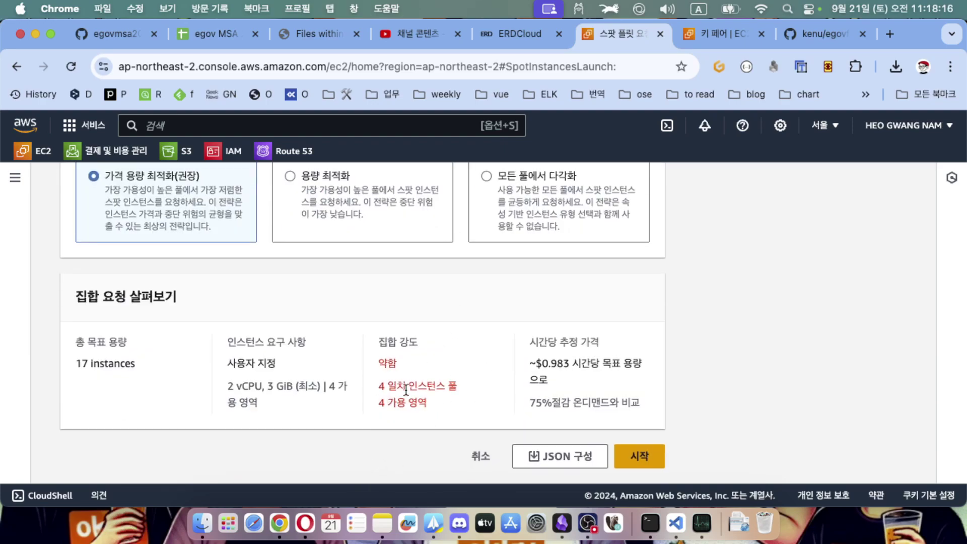
pyautogui.scroll(10, 440, 342)
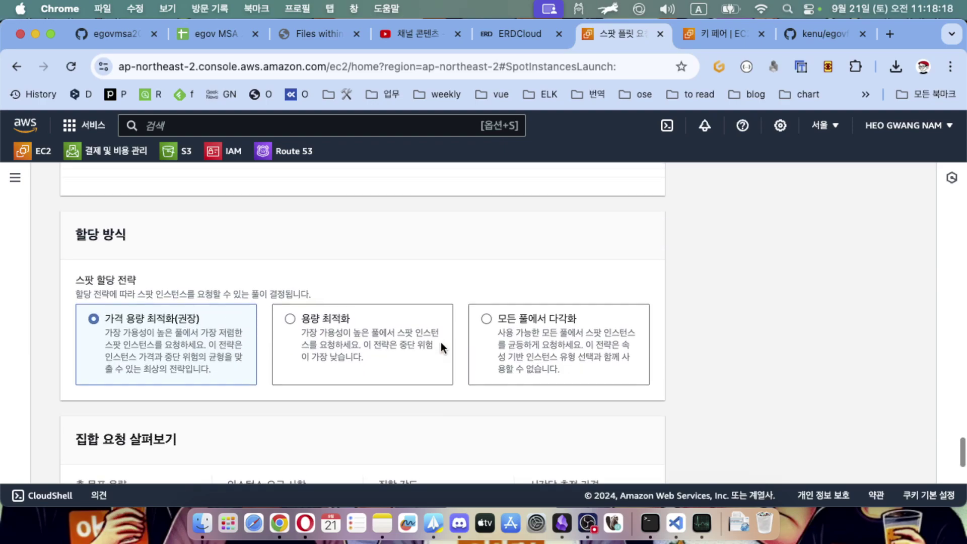
pyautogui.scroll(5, 441, 342)
pyautogui.scroll(-10, 440, 343)
pyautogui.scroll(3, 441, 347)
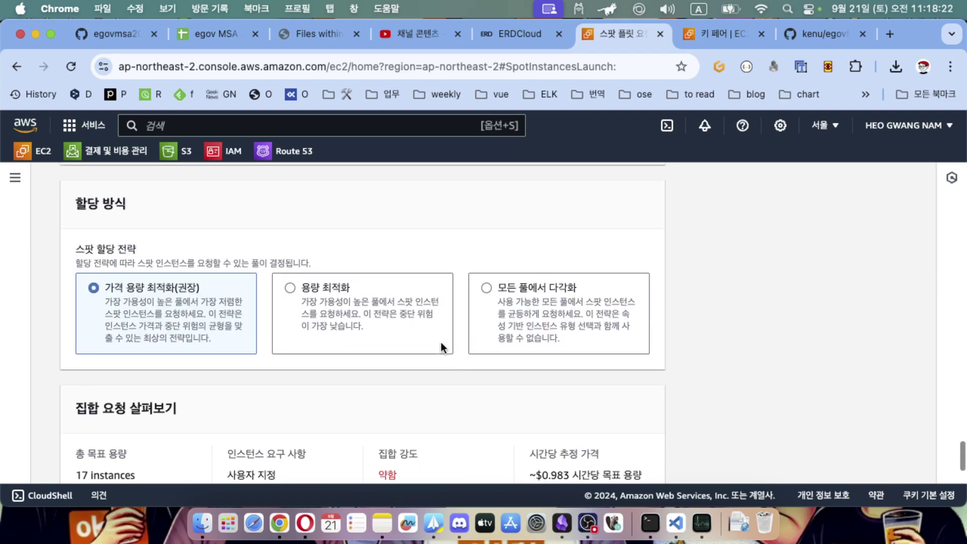
pyautogui.scroll(-5, 441, 347)
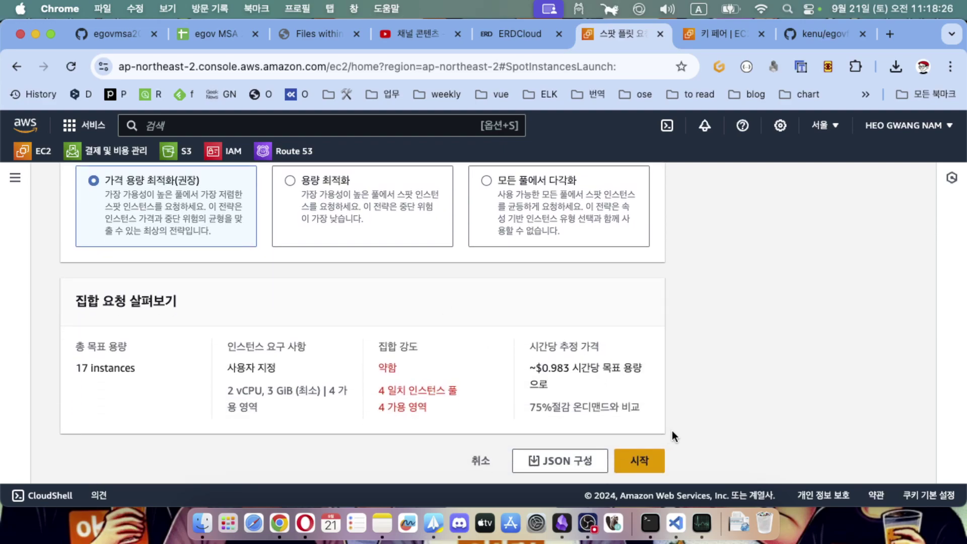
# - Launch the t2.xlarge spot fleet request and view the new request's details
pyautogui.click(640, 461)
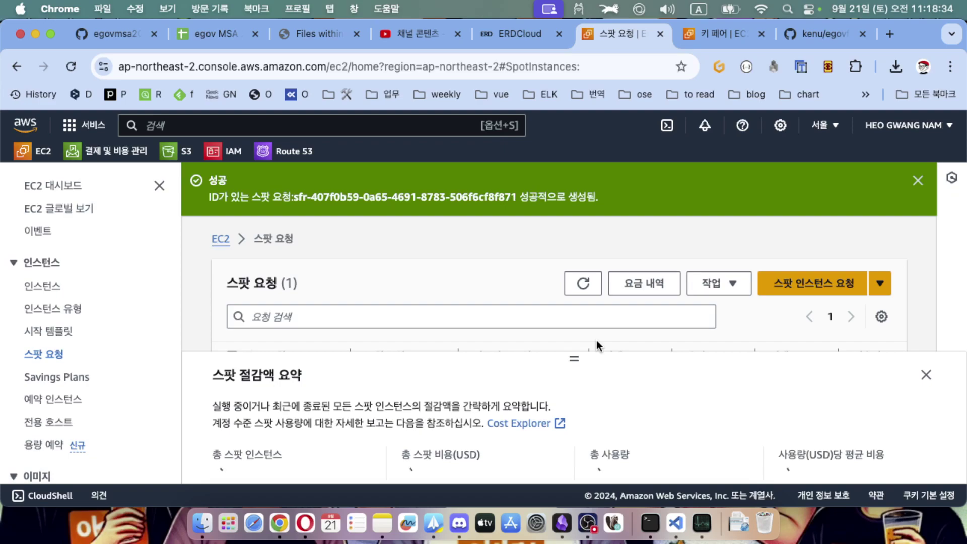
pyautogui.scroll(-3, 596, 342)
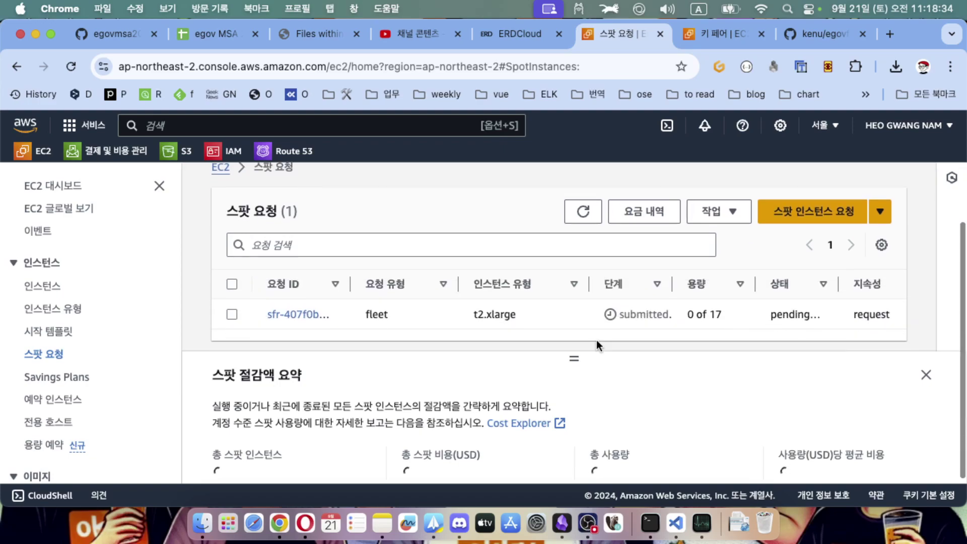
pyautogui.click(539, 309)
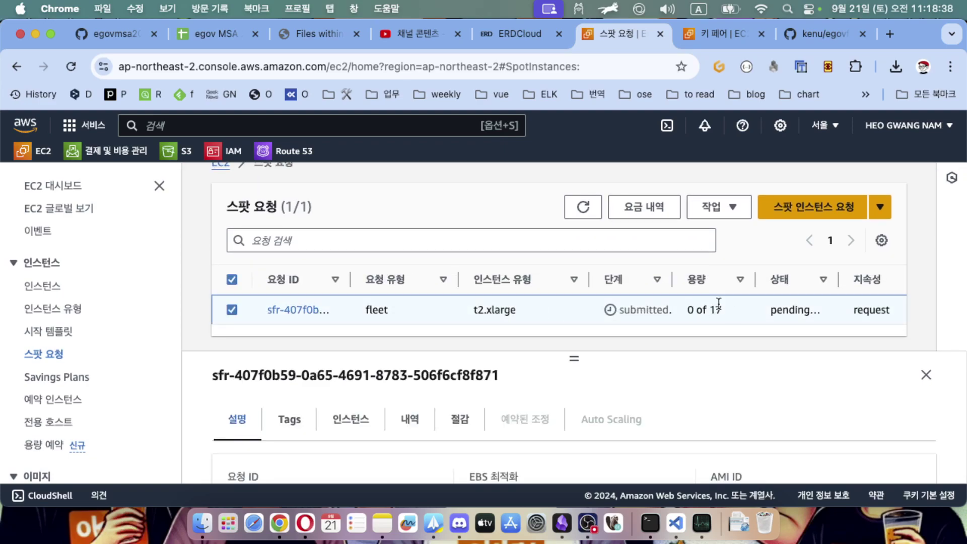
pyautogui.click(583, 206)
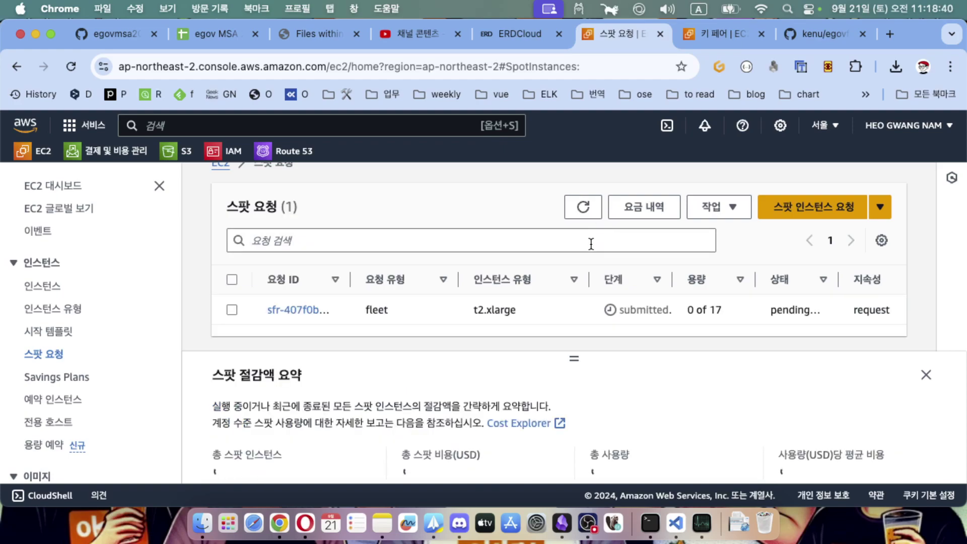
pyautogui.click(585, 207)
# - Refresh the Spot Requests list until the instance requests show fulfilled
pyautogui.scroll(-3, 586, 208)
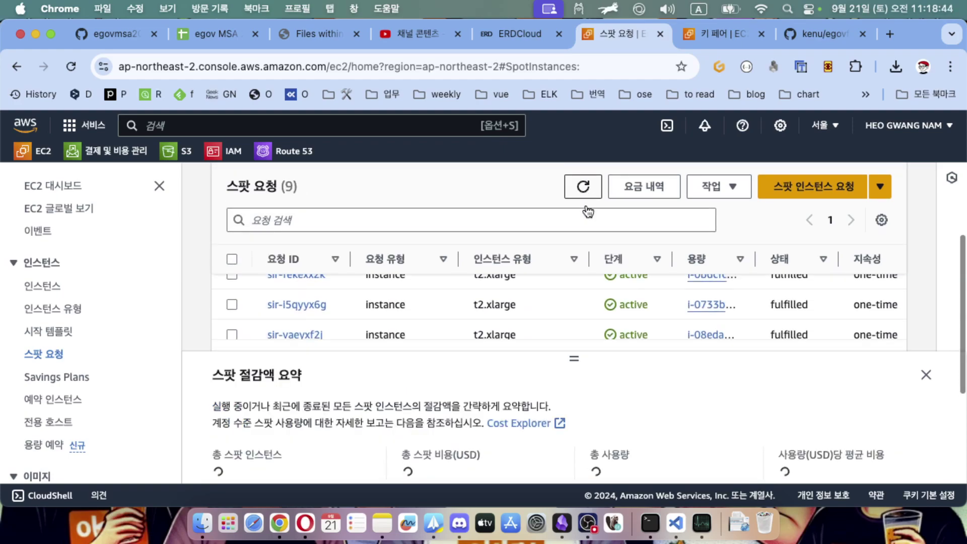
pyautogui.scroll(4, 587, 210)
pyautogui.click(584, 214)
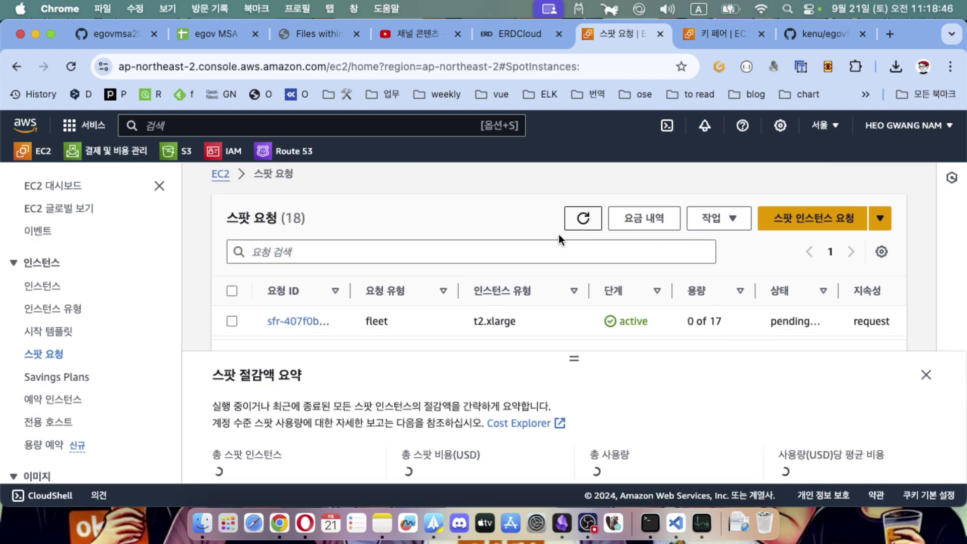
pyautogui.scroll(-5, 551, 272)
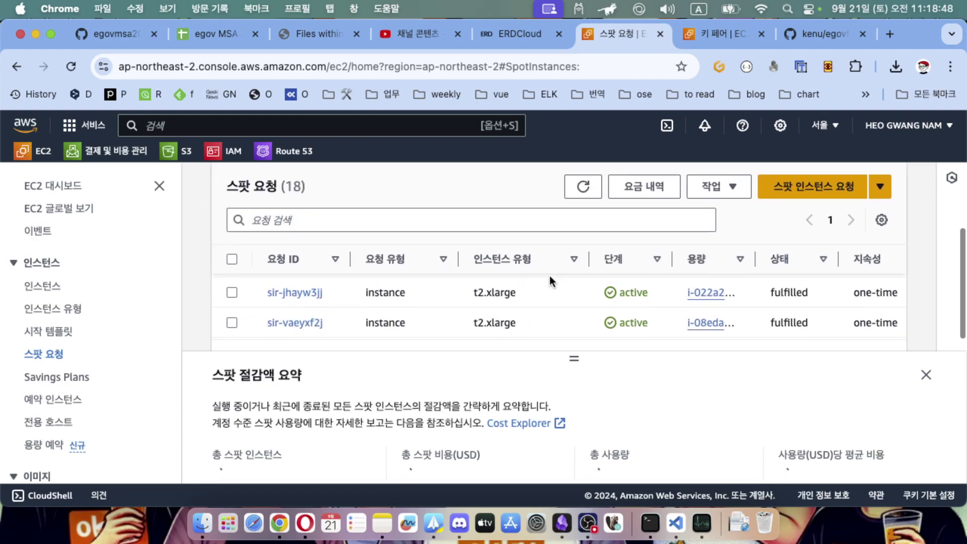
pyautogui.scroll(-10, 551, 281)
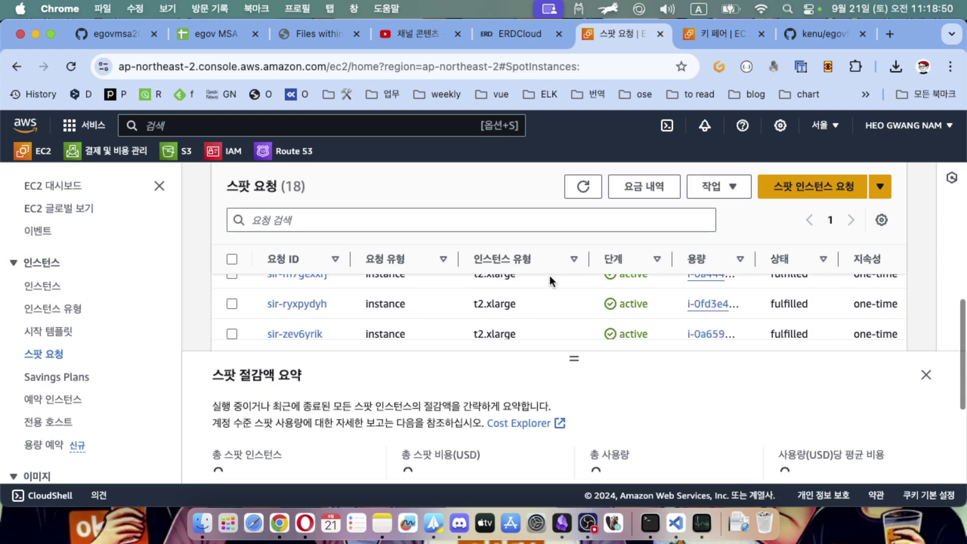
pyautogui.scroll(5, 551, 281)
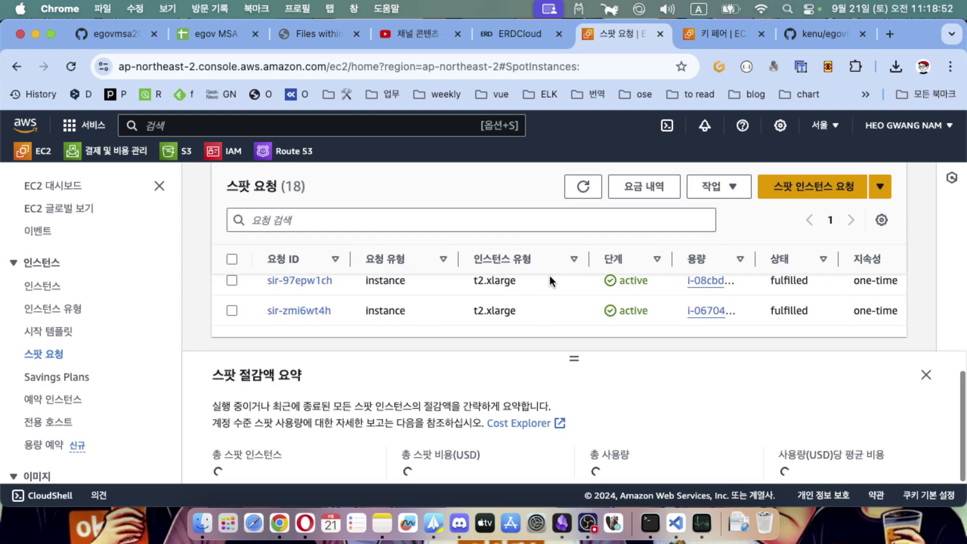
pyautogui.click(583, 188)
pyautogui.scroll(3, 588, 297)
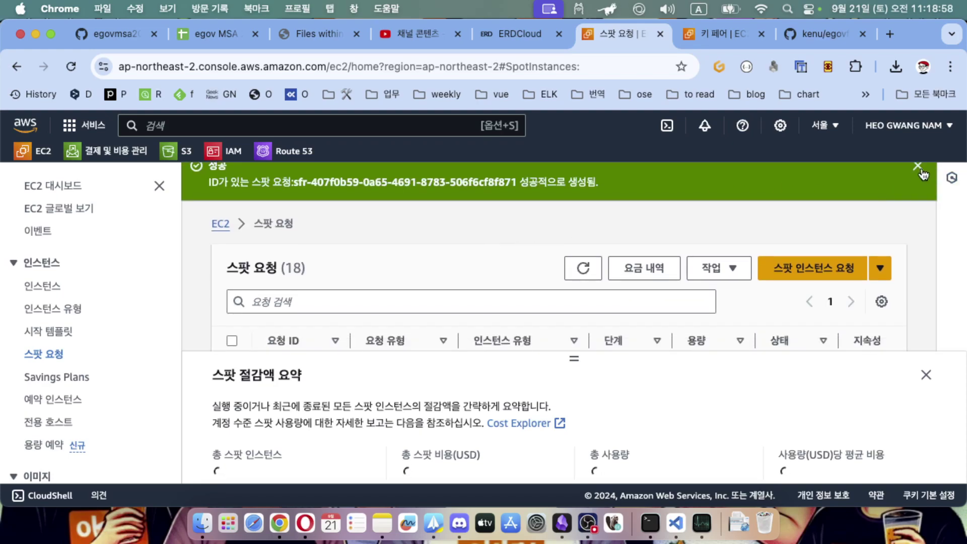
# - Dismiss the success banner, recheck the fleet details, and go to the Instances list
pyautogui.click(917, 167)
pyautogui.scroll(-1, 699, 298)
pyautogui.scroll(2, 698, 298)
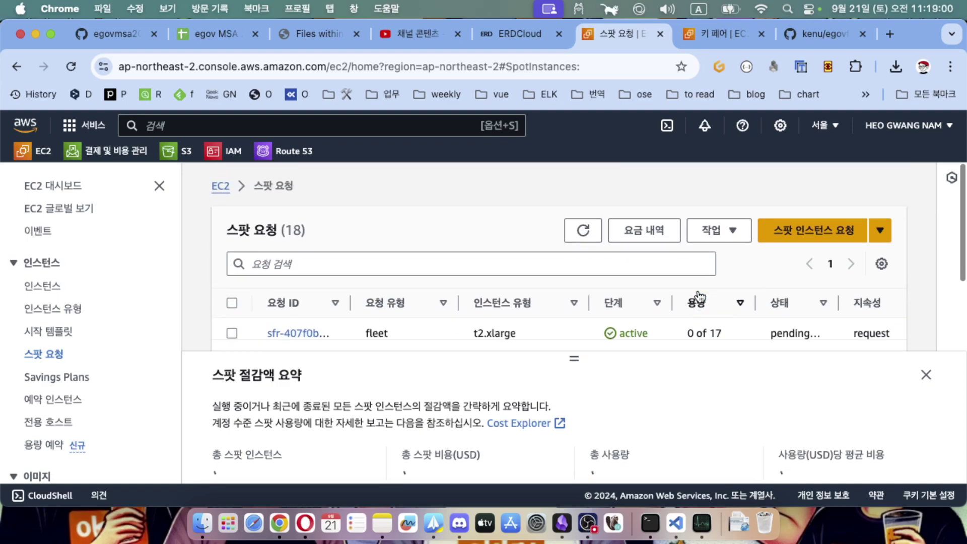
pyautogui.scroll(-5, 579, 282)
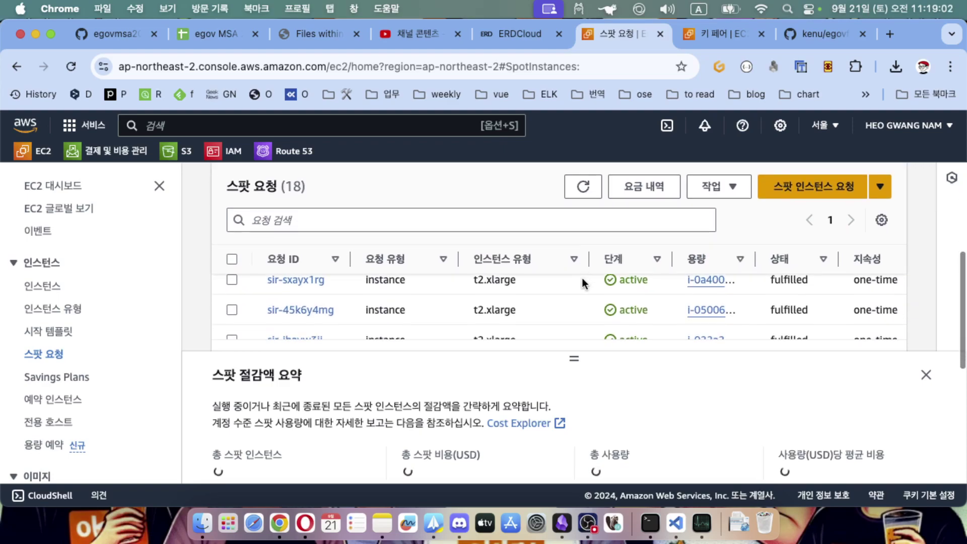
pyautogui.scroll(5, 582, 277)
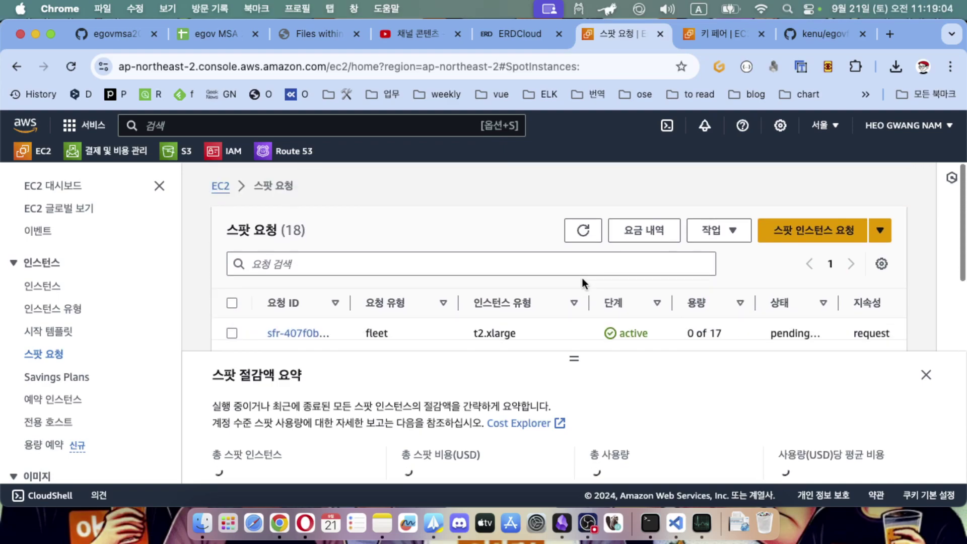
pyautogui.click(570, 332)
pyautogui.scroll(-3, 570, 331)
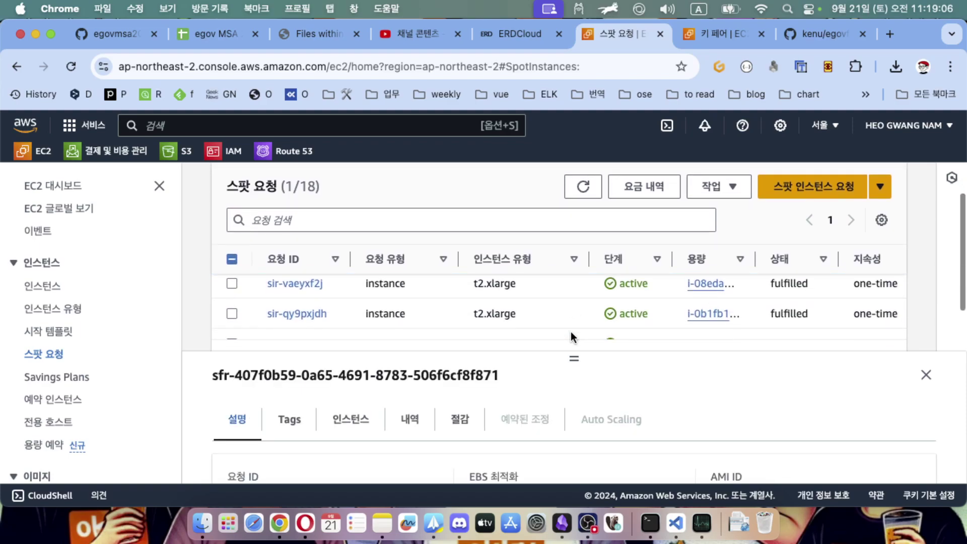
pyautogui.scroll(3, 571, 332)
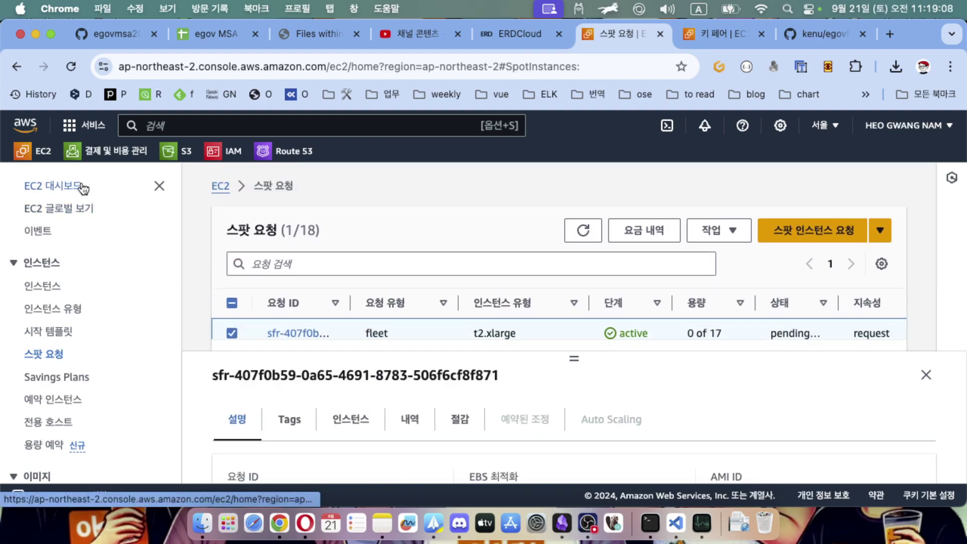
pyautogui.click(52, 283)
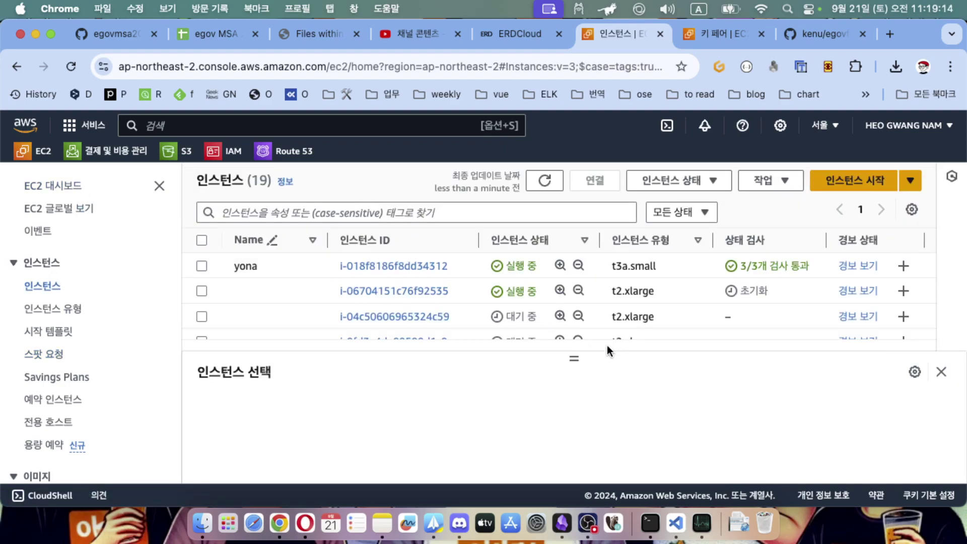
# - Enlarge the Instances table and select the text of every instance row, starting before the first ID
pyautogui.moveTo(575, 359); pyautogui.dragTo(578, 423)
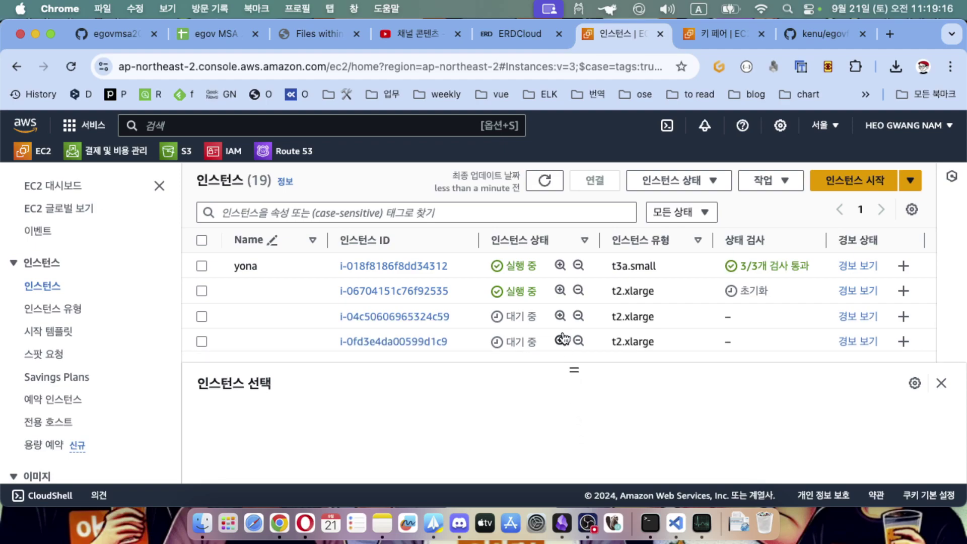
pyautogui.scroll(-10, 563, 339)
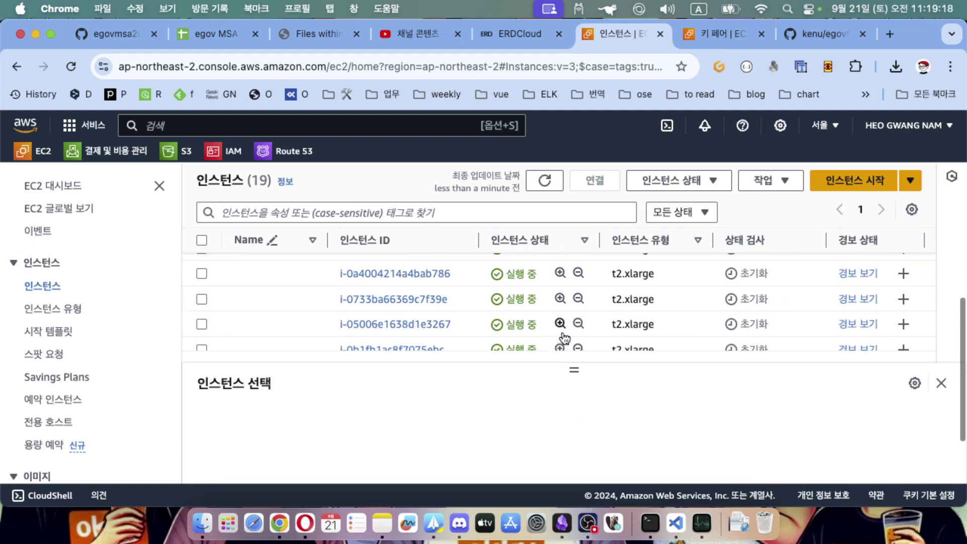
pyautogui.scroll(-3, 564, 338)
pyautogui.scroll(2, 564, 338)
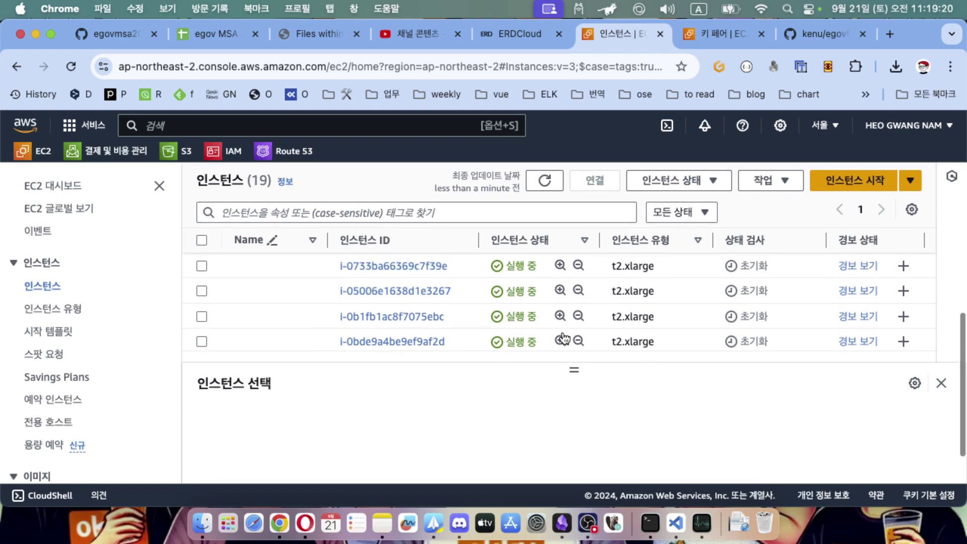
pyautogui.scroll(5, 564, 338)
pyautogui.scroll(-3, 564, 337)
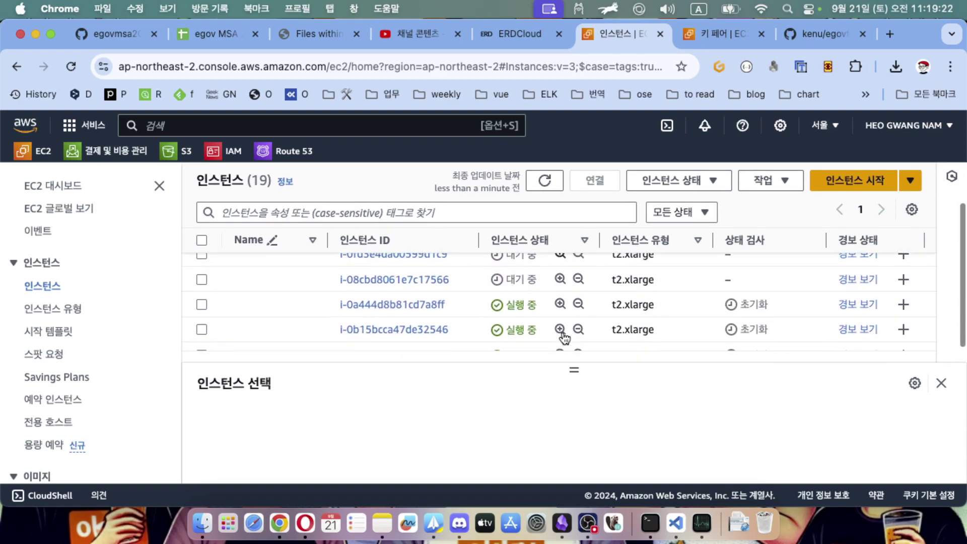
pyautogui.scroll(-5, 563, 338)
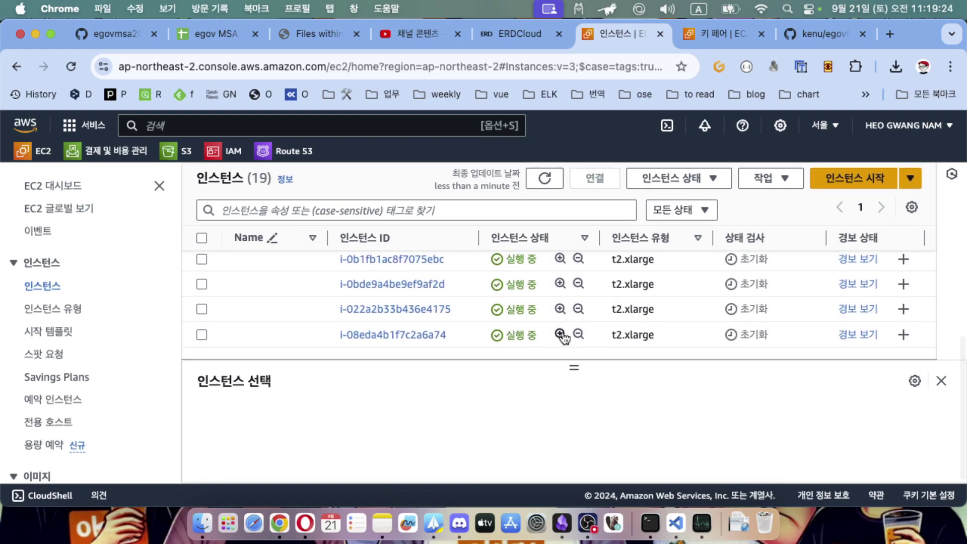
pyautogui.scroll(8, 563, 337)
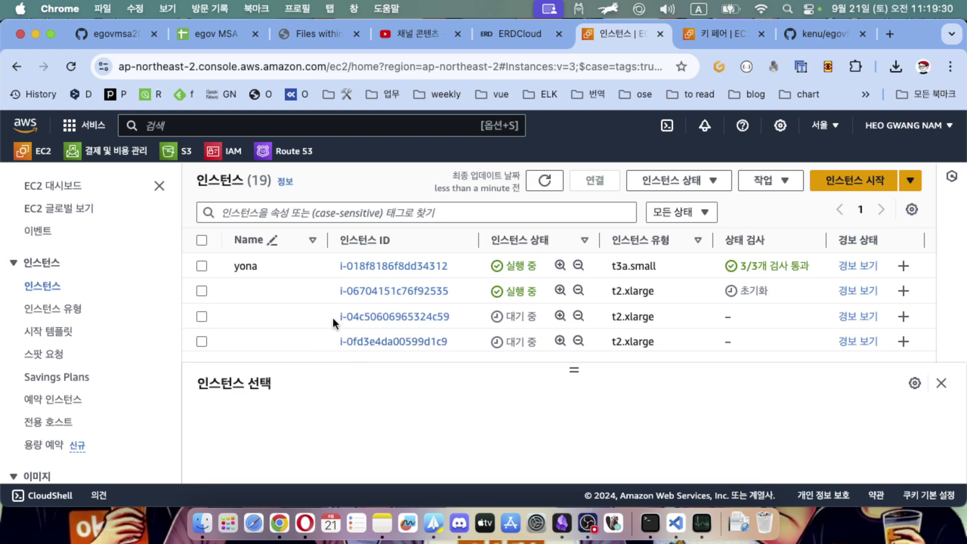
pyautogui.moveTo(334, 256); pyautogui.dragTo(933, 346)
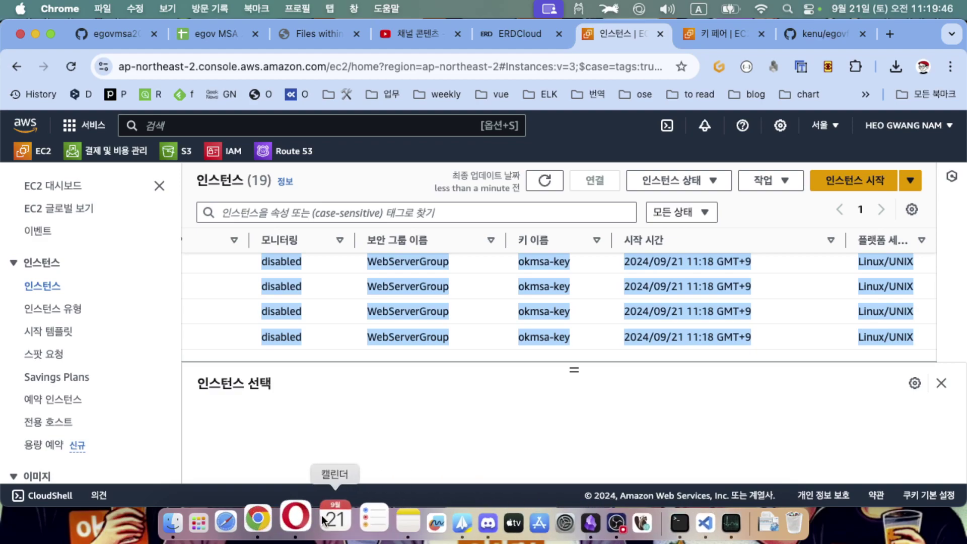
# - Paste the copied instance data into a new sheet of the class spreadsheet and clear row 1
pyautogui.click(234, 36)
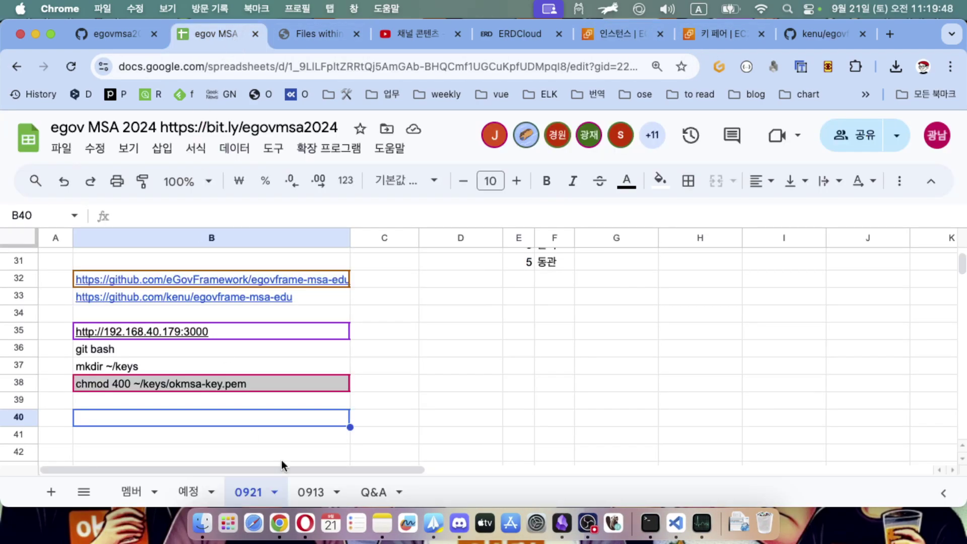
pyautogui.click(53, 492)
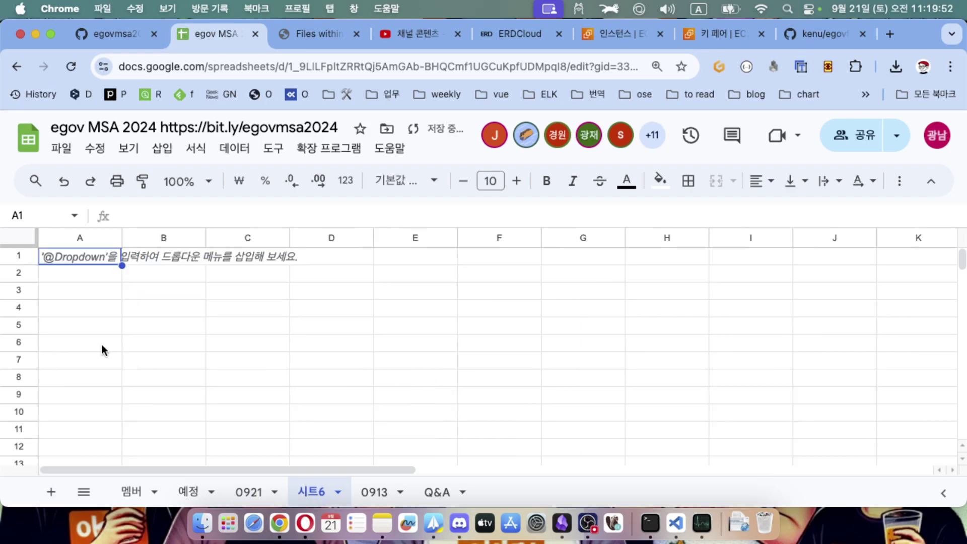
pyautogui.press('super+v')
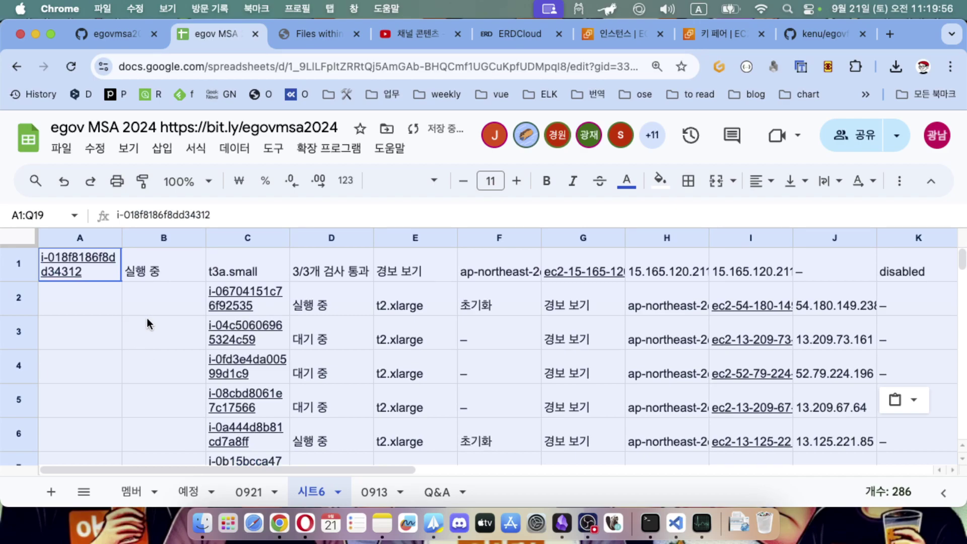
pyautogui.click(20, 267)
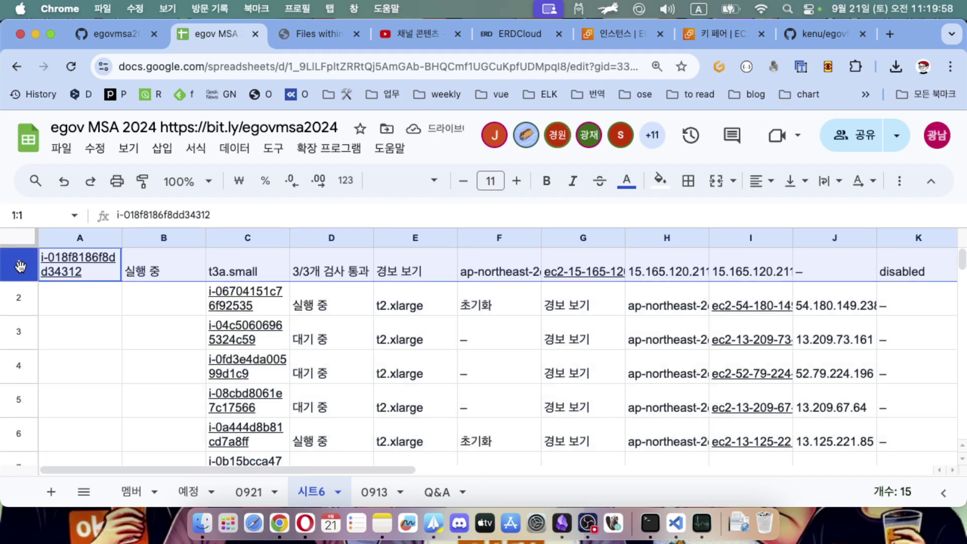
pyautogui.press('BackSpace')
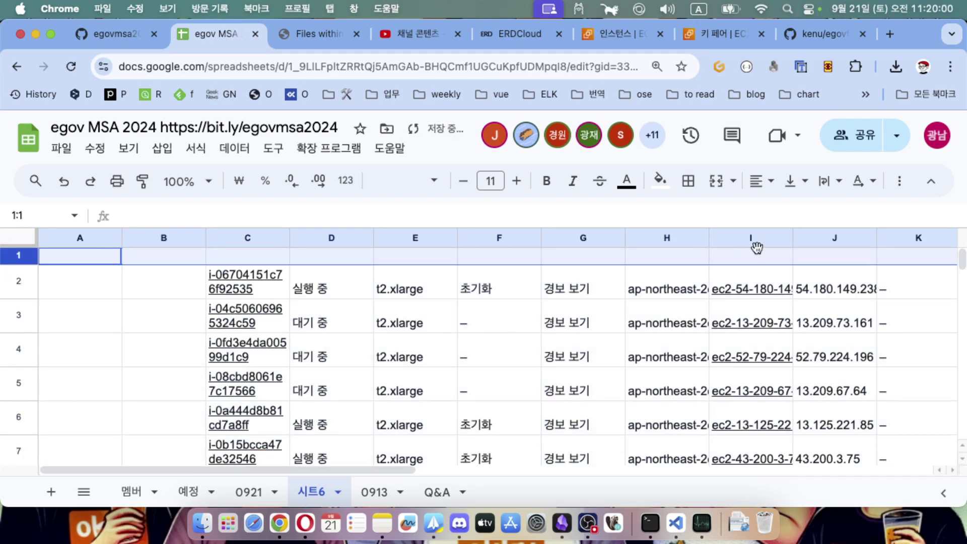
# - Move the public IP column from J to column B
pyautogui.click(818, 238)
pyautogui.moveTo(825, 238); pyautogui.dragTo(160, 220)
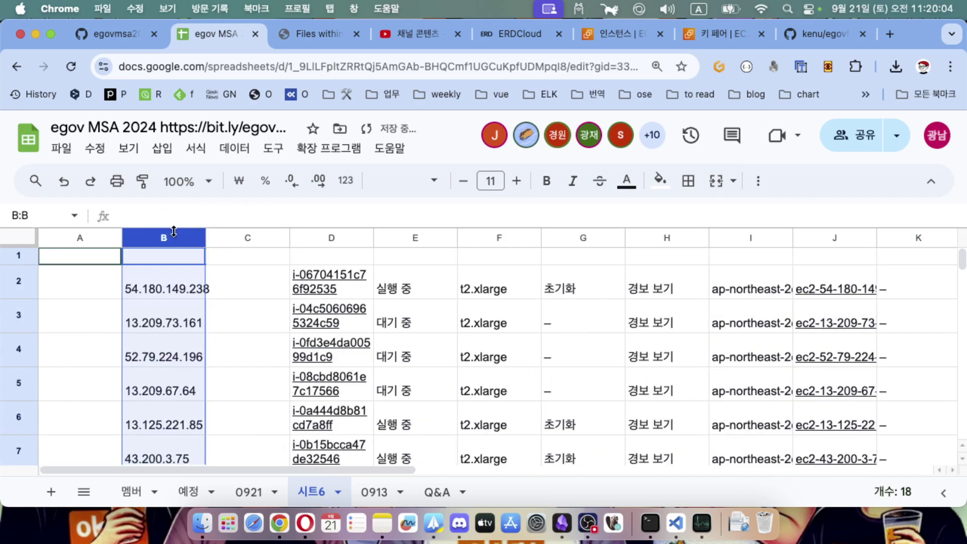
pyautogui.moveTo(337, 237); pyautogui.dragTo(246, 238)
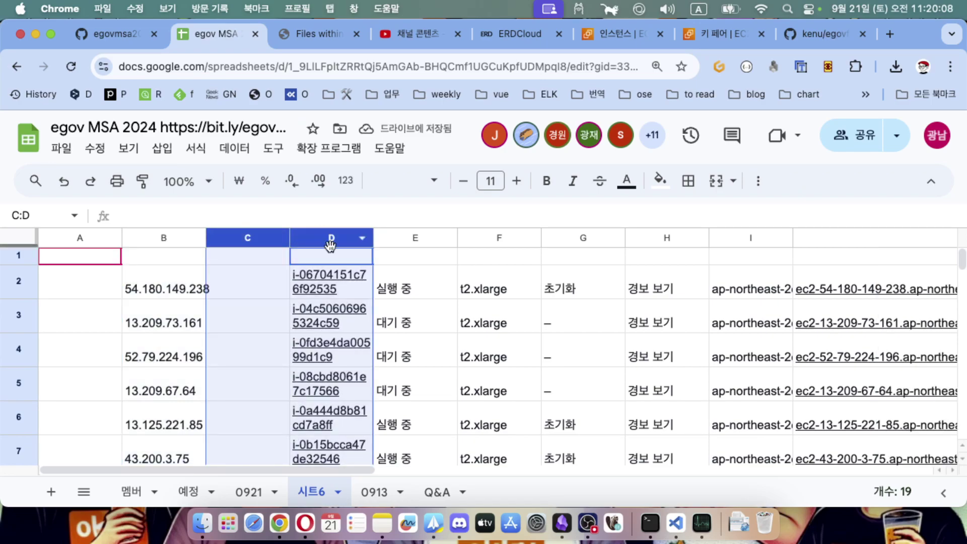
pyautogui.click(421, 237)
pyautogui.scroll(-5, 256, 379)
pyautogui.scroll(1, 256, 379)
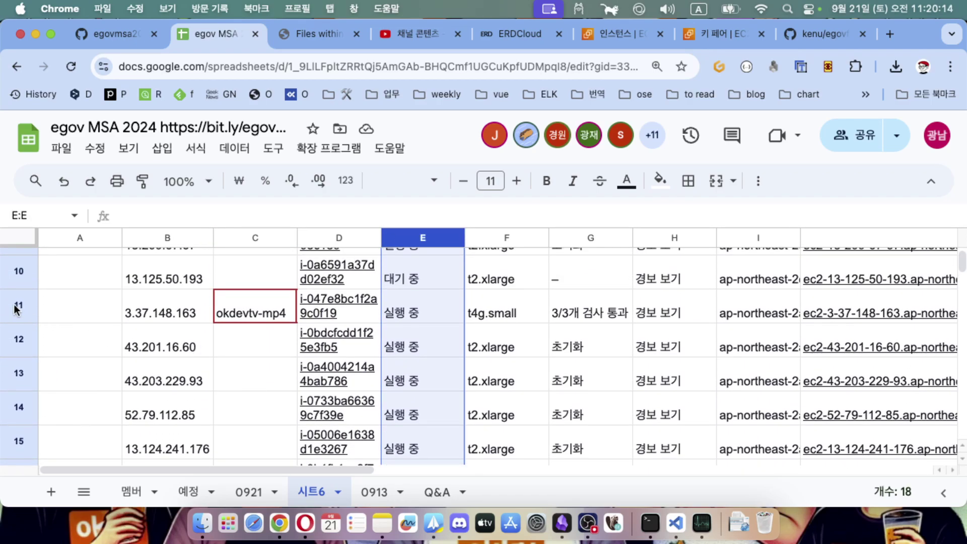
# - Delete row 11 holding the okdevtv-mp4 instance
pyautogui.click(16, 309)
pyautogui.rightClick(17, 309)
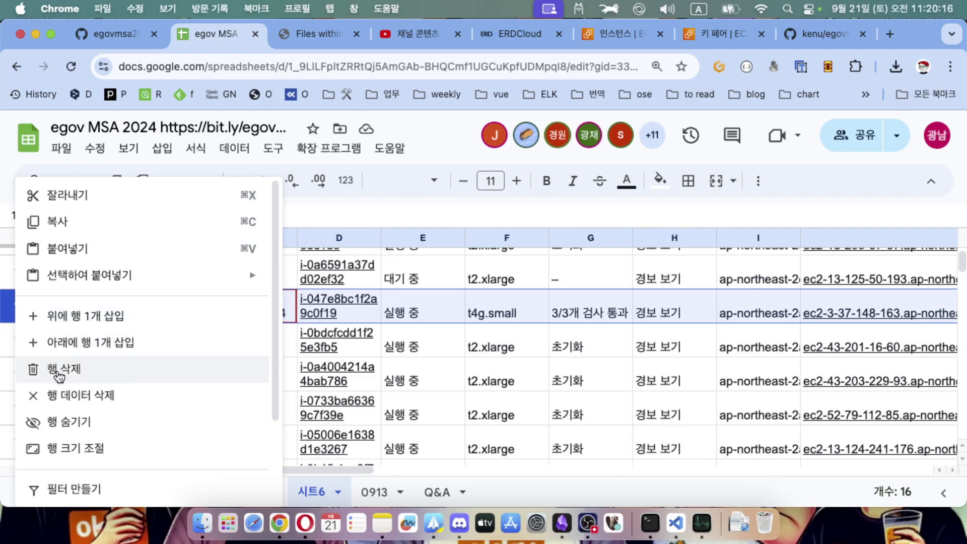
pyautogui.click(59, 375)
pyautogui.scroll(5, 255, 317)
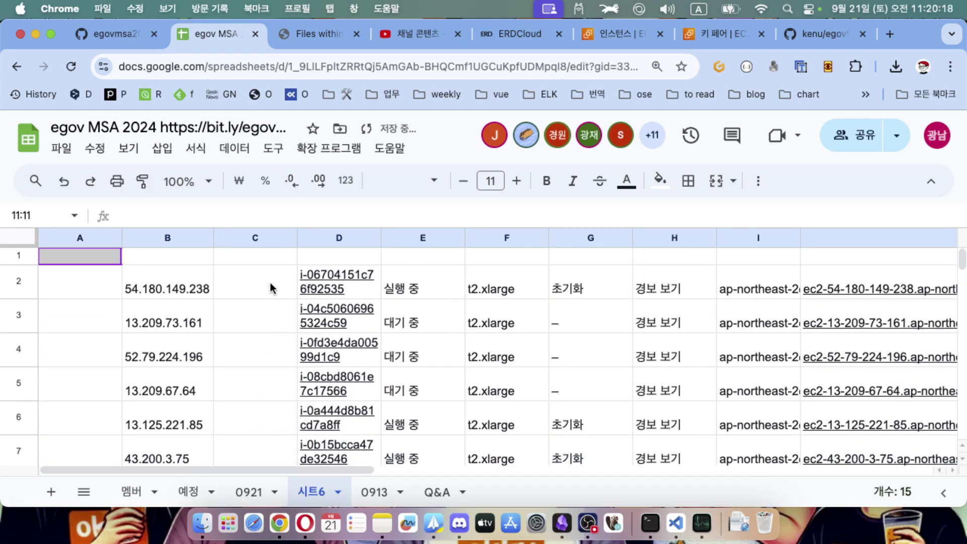
# - Enter the first participant's name in Korean in cell C2
pyautogui.click(258, 283)
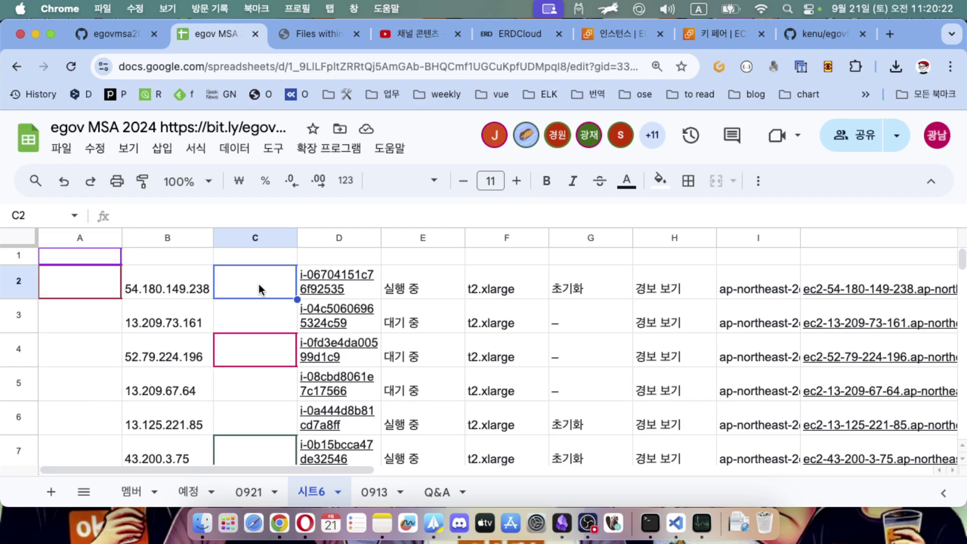
pyautogui.write('rhkd')
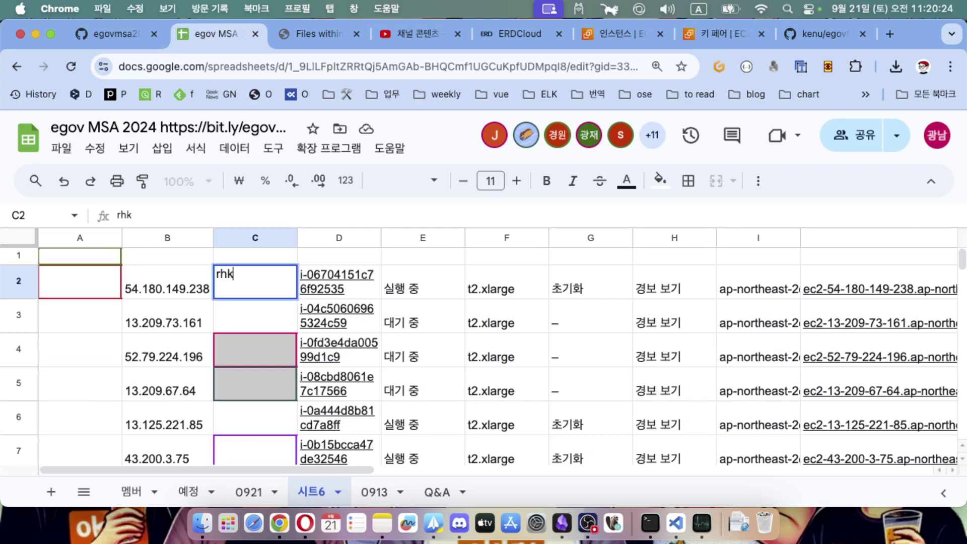
pyautogui.press('Escape')
pyautogui.write('rhkd')
pyautogui.press('BackSpace')
pyautogui.press('BackSpace')
pyautogui.hotkey('ctrl', 'space')
pyautogui.write('광남')
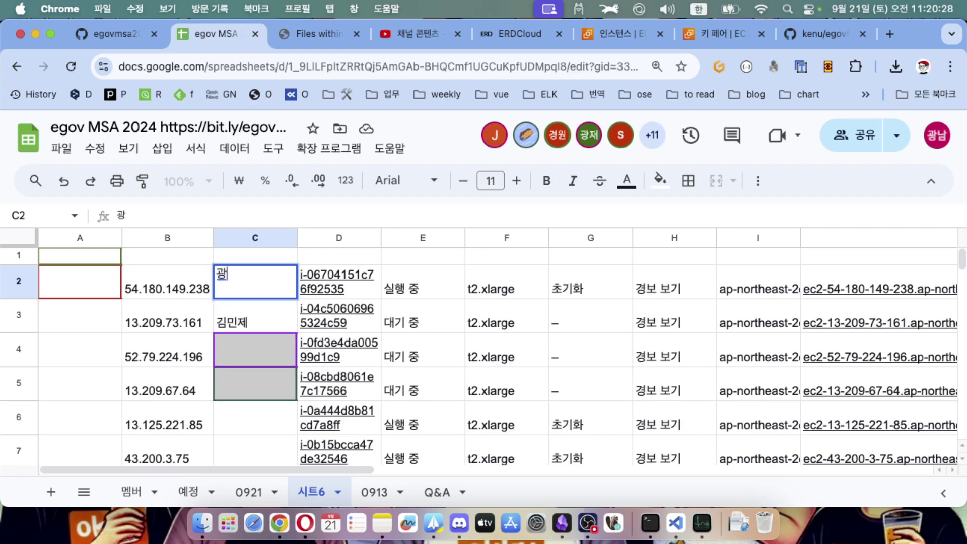
pyautogui.press('Return')
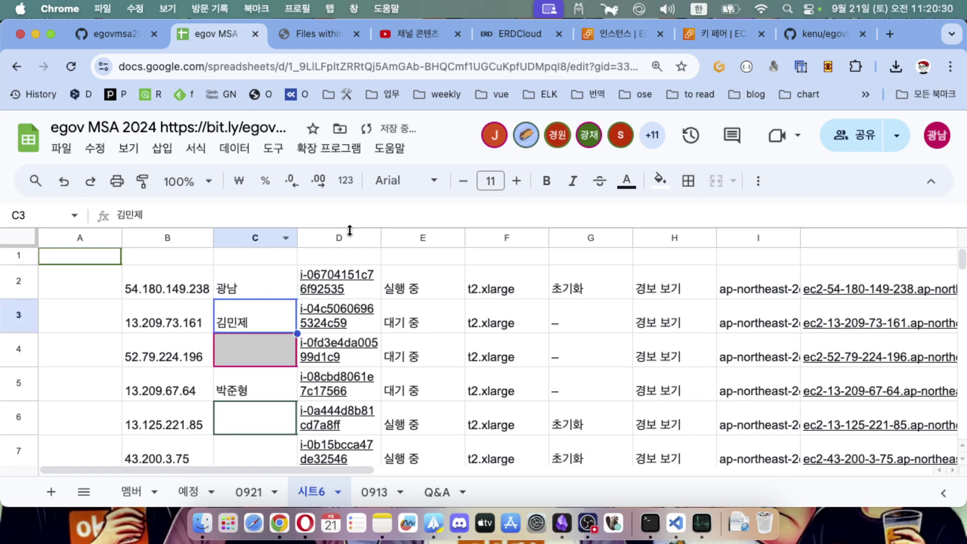
# - Select columns E through Q
pyautogui.click(410, 237)
pyautogui.hscroll(15, 410, 236)
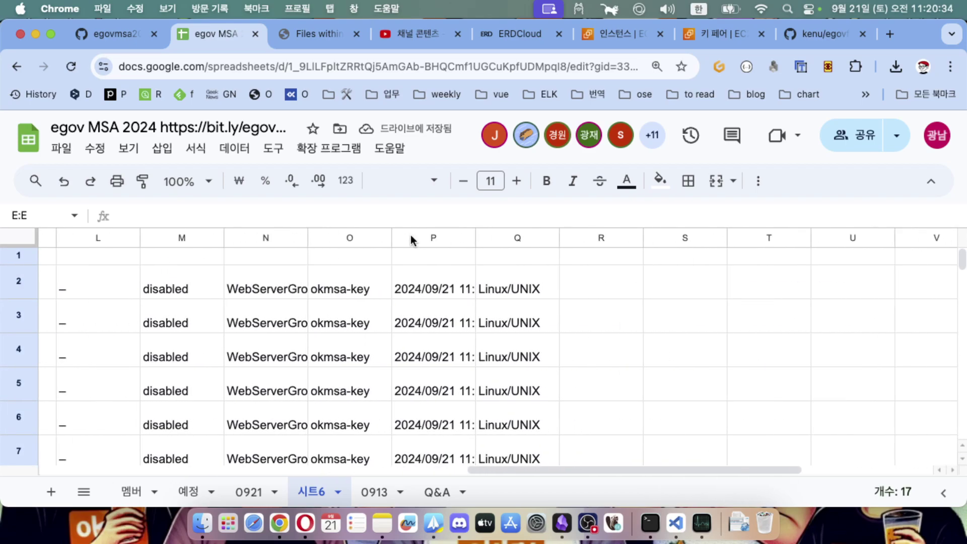
pyautogui.hscroll(-1, 410, 234)
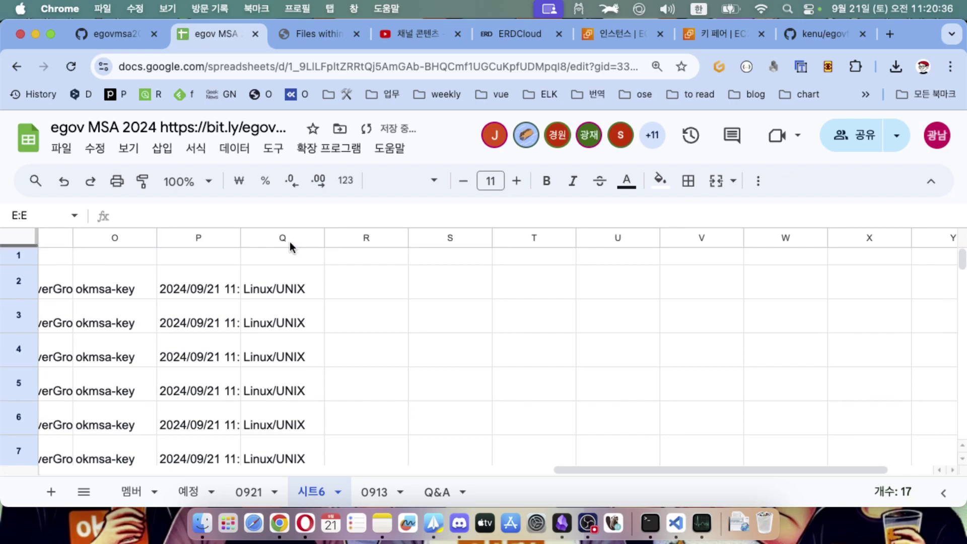
pyautogui.keyDown('shift'); pyautogui.click(289, 238); pyautogui.keyUp('shift')
# - Clear columns E–Q and widen column D so instance IDs fit on one line
pyautogui.press('Delete')
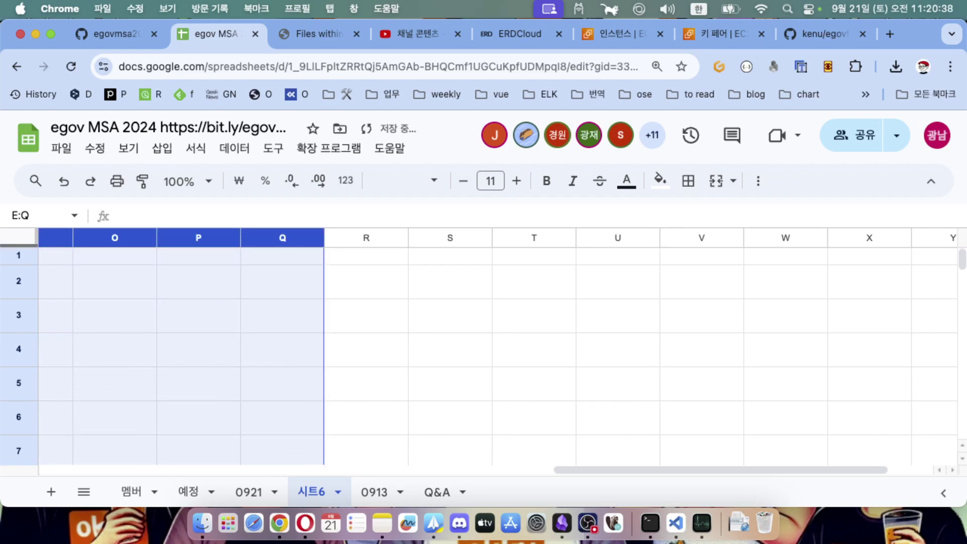
pyautogui.hscroll(-10, 277, 371)
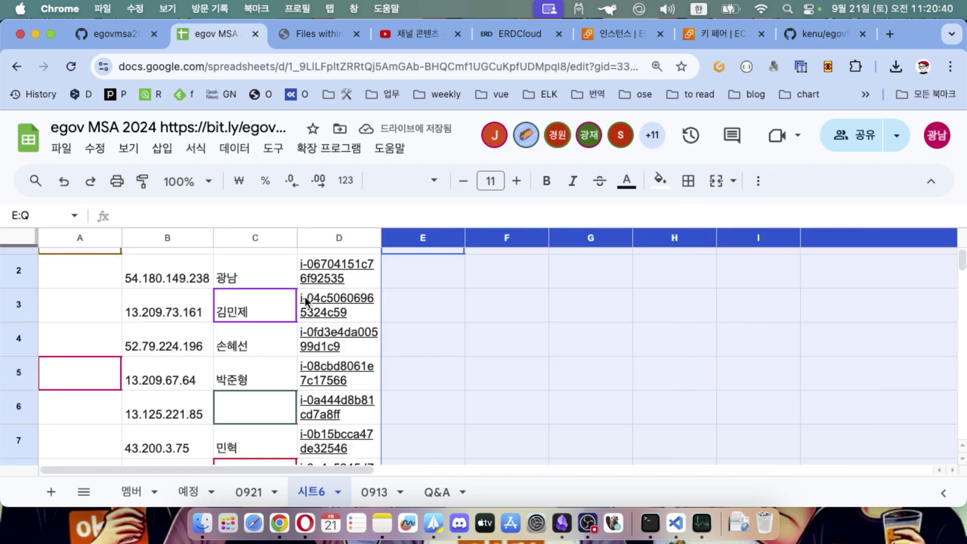
pyautogui.moveTo(378, 236); pyautogui.dragTo(508, 237)
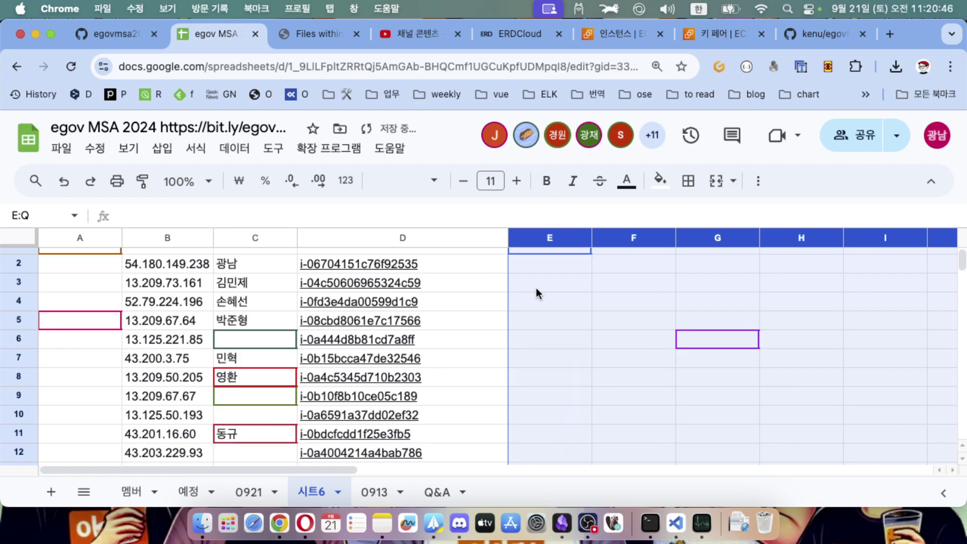
pyautogui.scroll(1, 542, 325)
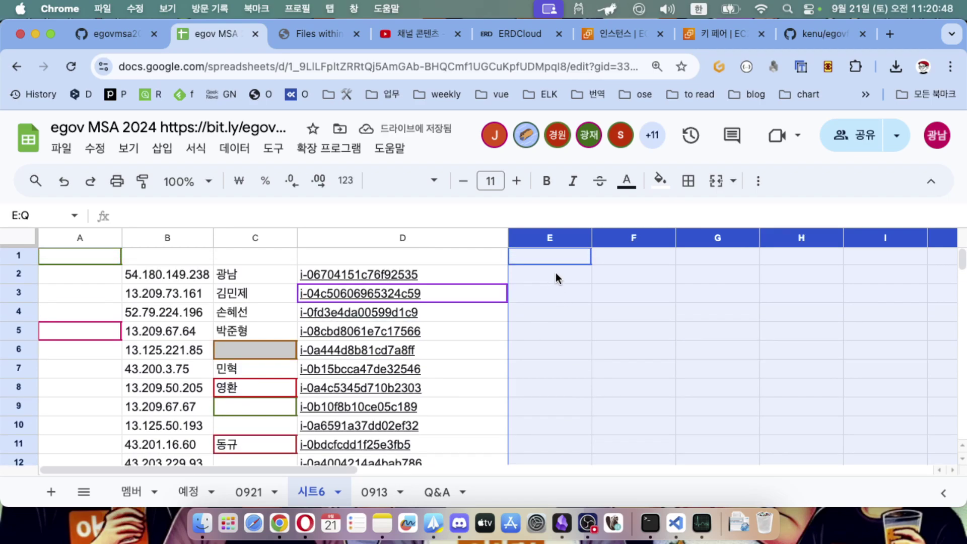
pyautogui.click(556, 273)
# - Move the instance ID column from D to column B
pyautogui.moveTo(367, 340)
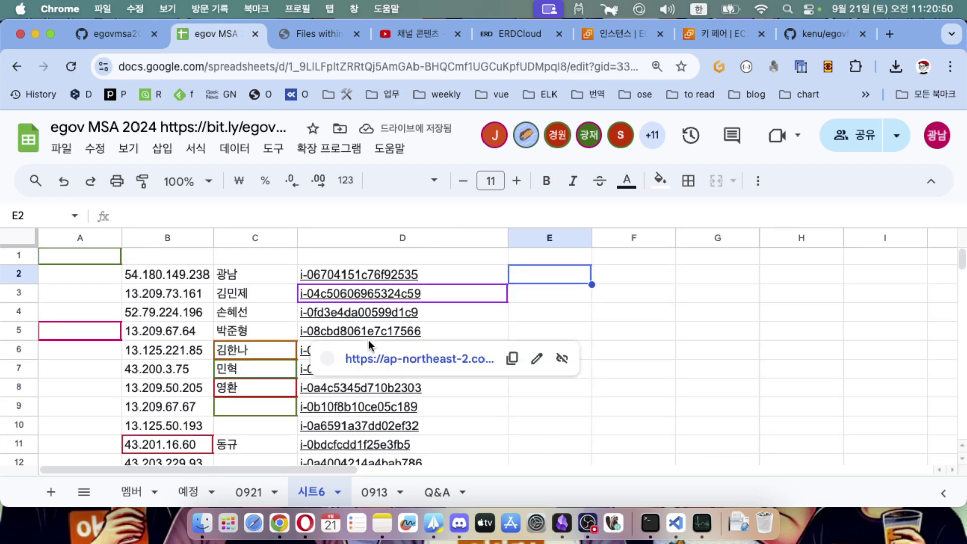
pyautogui.scroll(-5, 226, 420)
pyautogui.scroll(5, 226, 420)
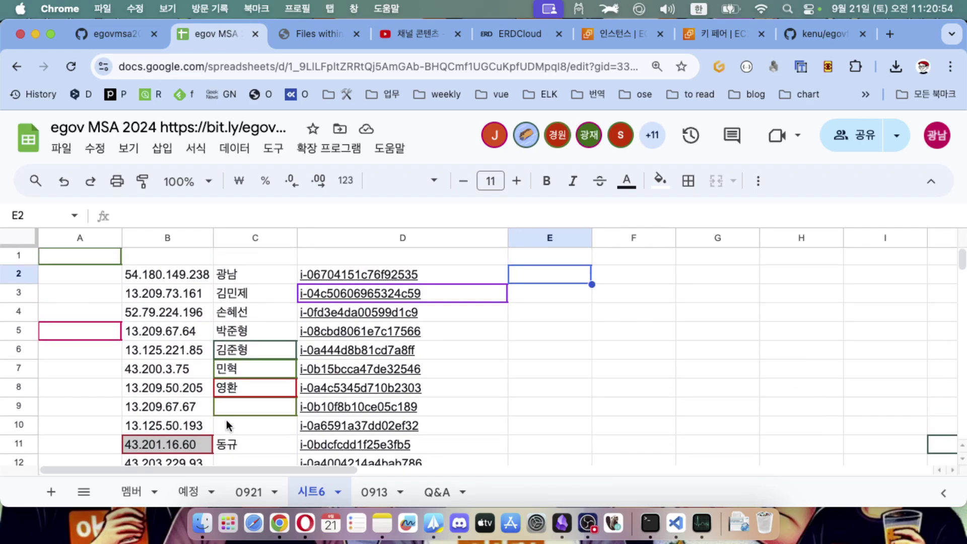
pyautogui.click(355, 238)
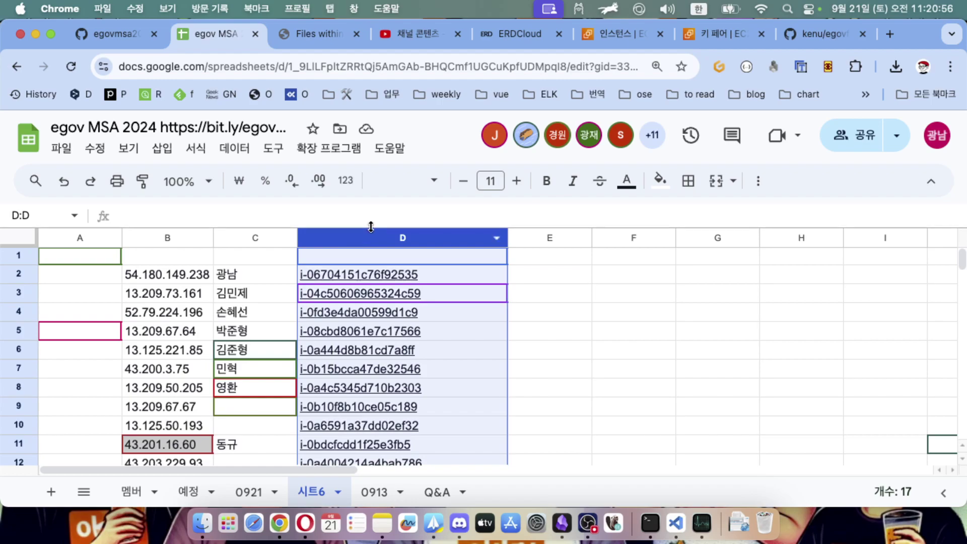
pyautogui.moveTo(372, 232); pyautogui.dragTo(152, 226)
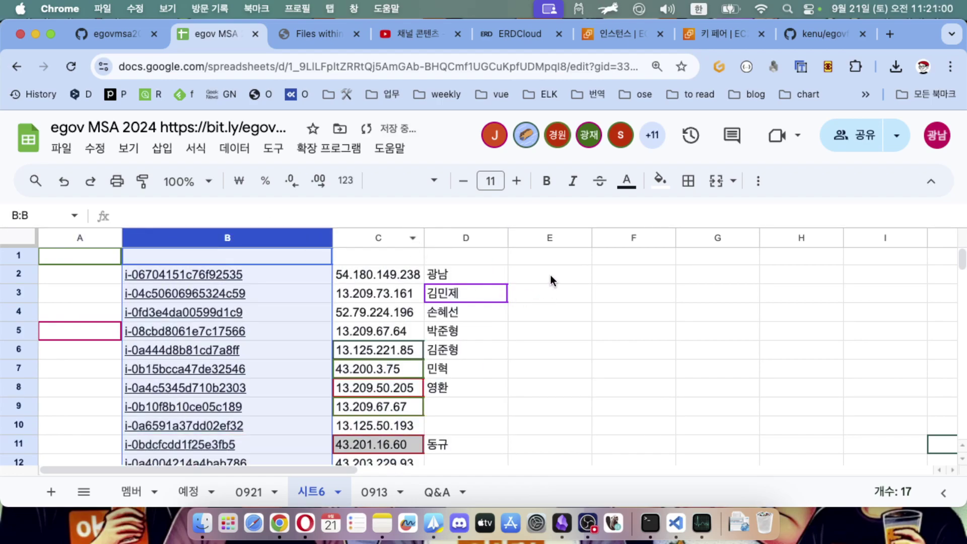
# - In E2 enter ="ssh -i ~/keys/okmsa-key.pem ec2-user@"& joined with the C1 IP reference
pyautogui.click(550, 280)
pyautogui.write('=')
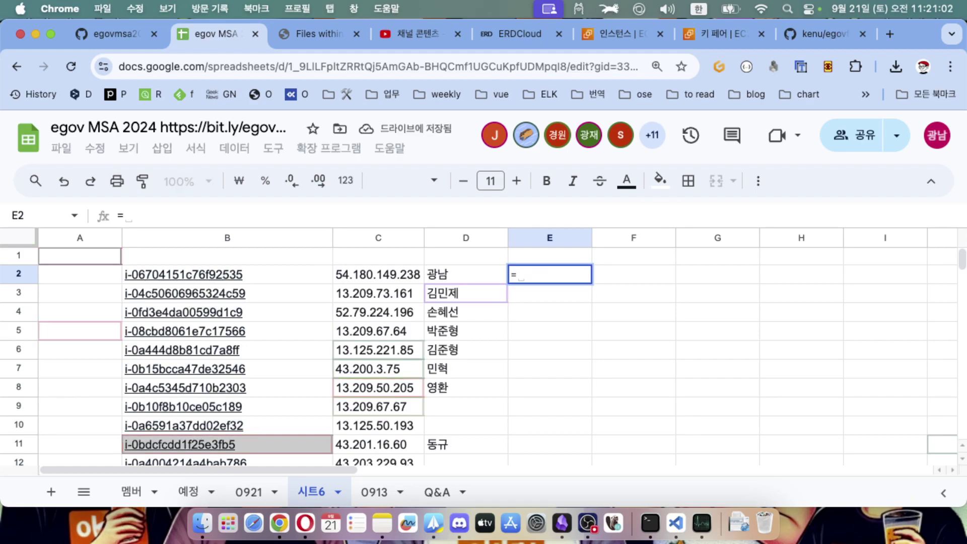
pyautogui.write('""')
pyautogui.press('Left')
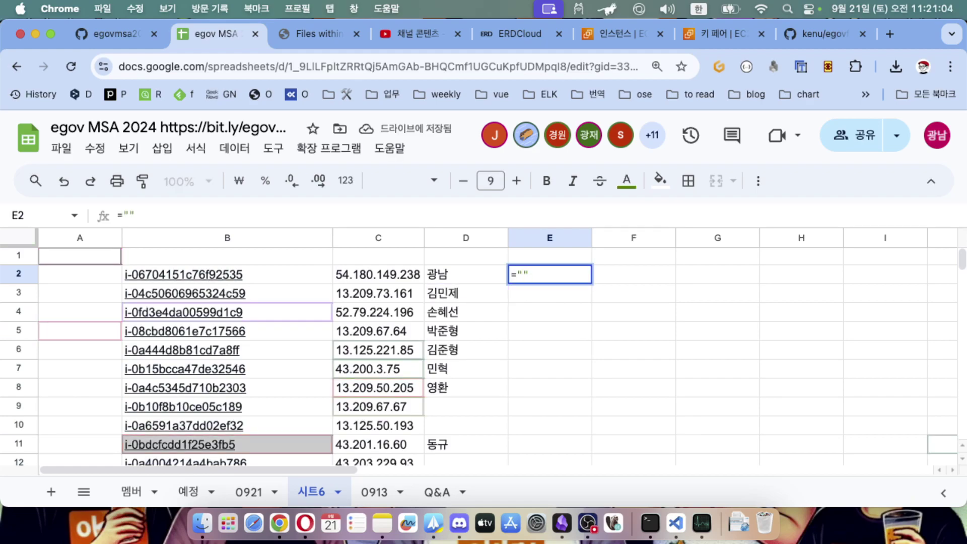
pyautogui.write('ㄴㄴ')
pyautogui.press('BackSpace')
pyautogui.press('BackSpace')
pyautogui.hotkey('ctrl', 'space')
pyautogui.write('ss')
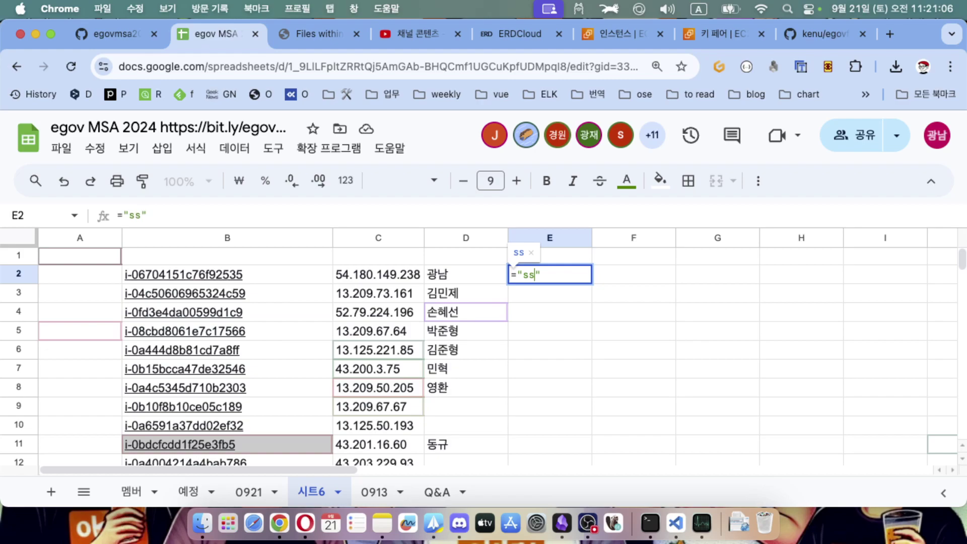
pyautogui.write('h')
pyautogui.write(' -i ~')
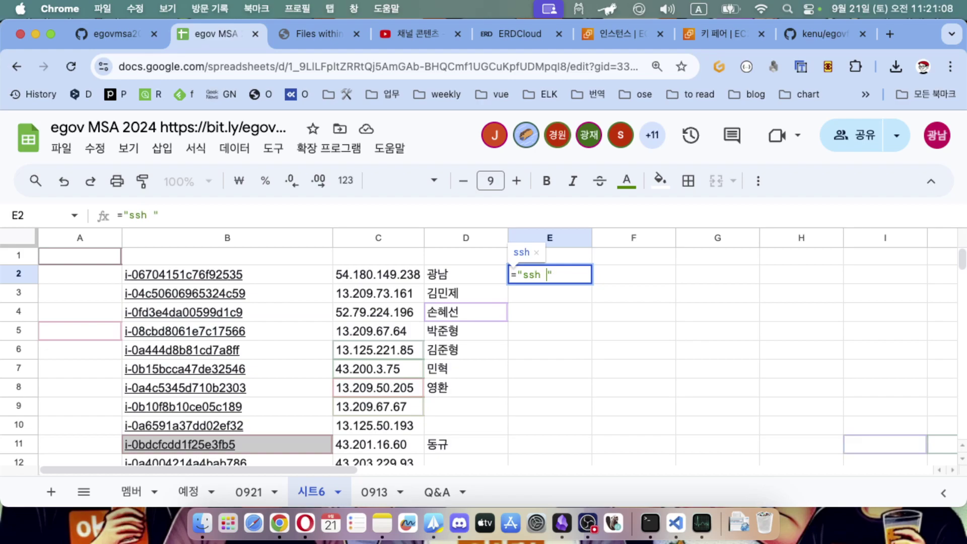
pyautogui.write('/')
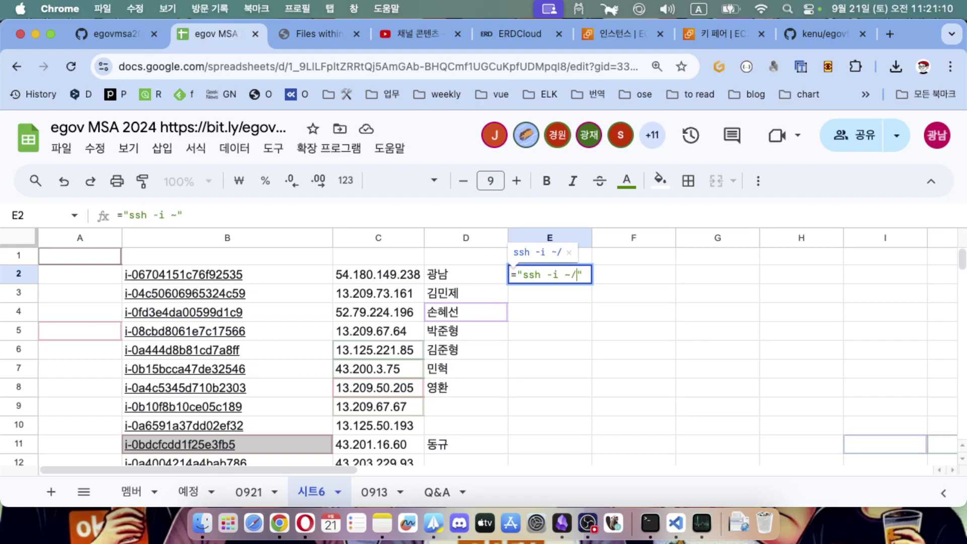
pyautogui.write('keys/ok')
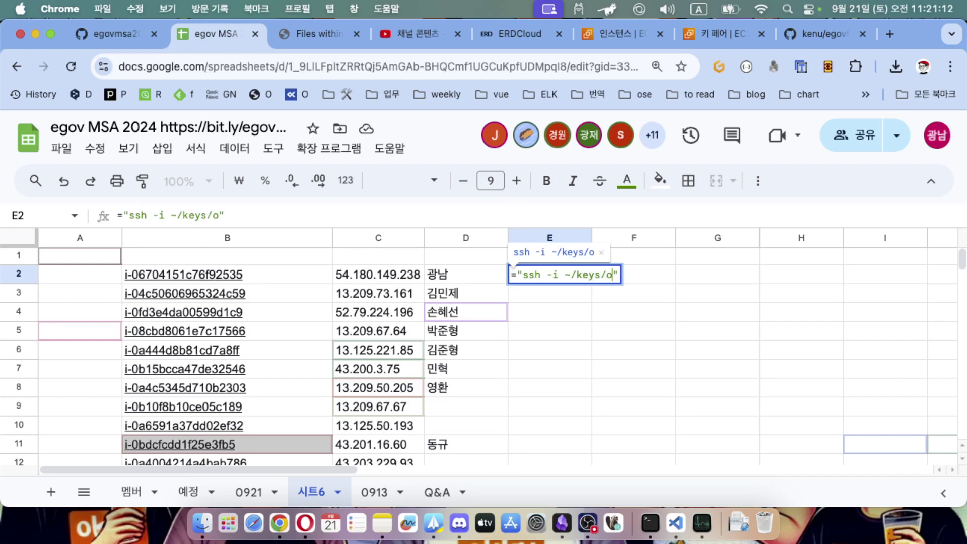
pyautogui.write('msa-key')
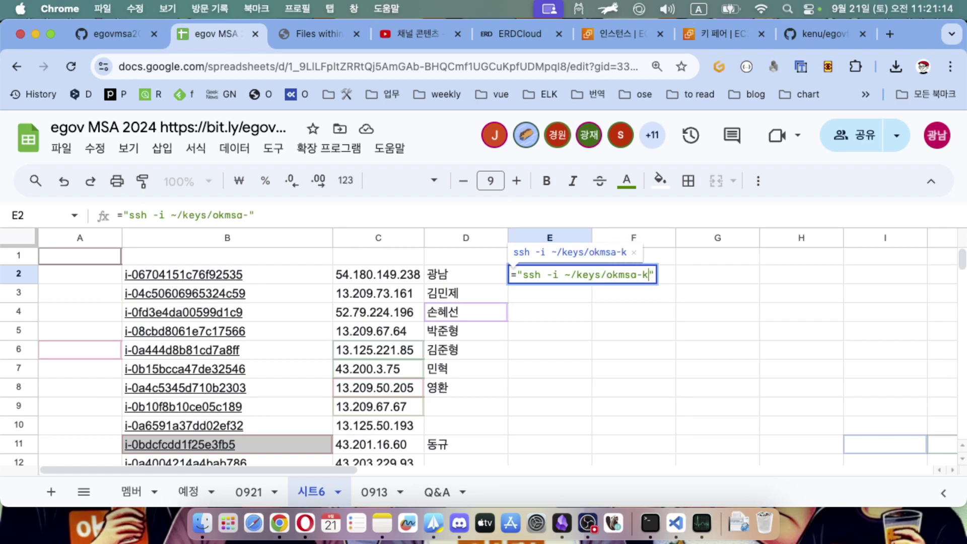
pyautogui.write('.pem')
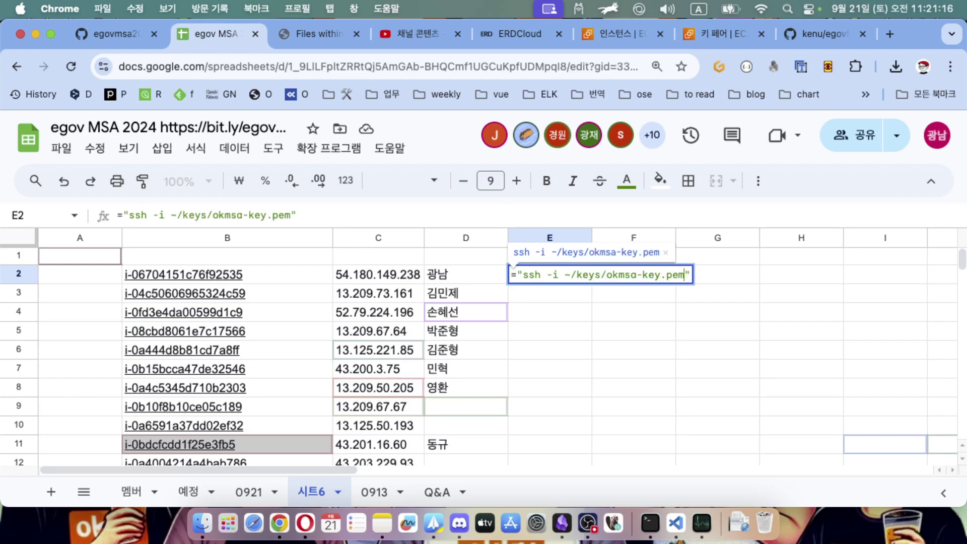
pyautogui.write(' ec2-')
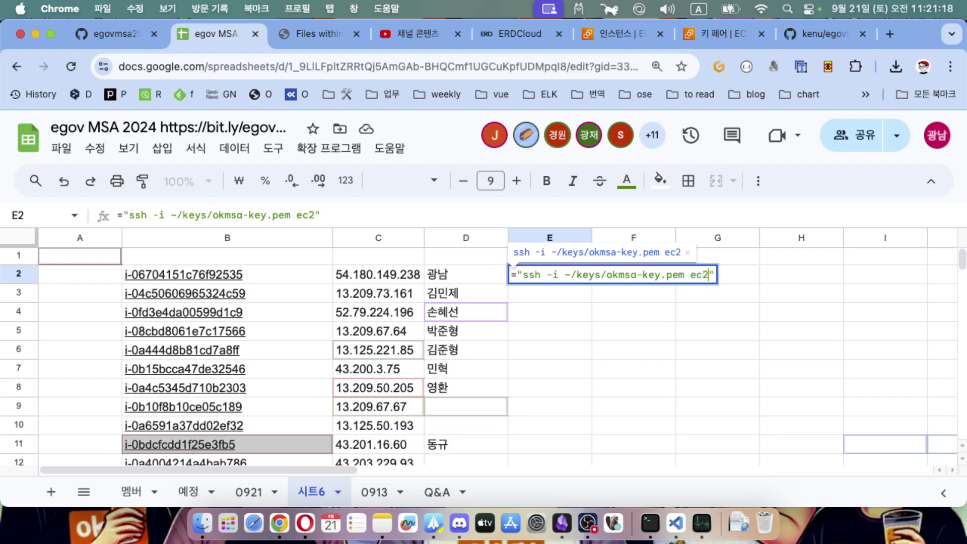
pyautogui.write('user@')
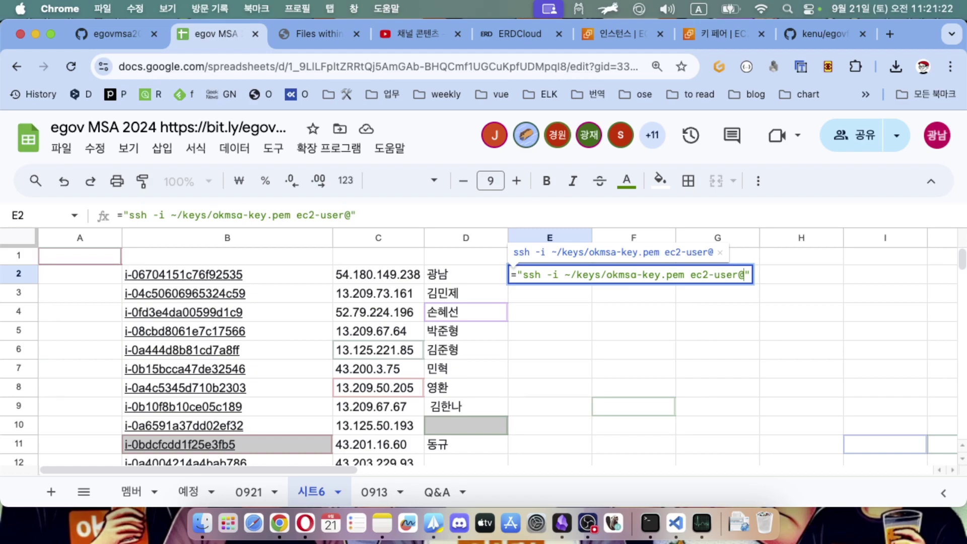
pyautogui.write('""')
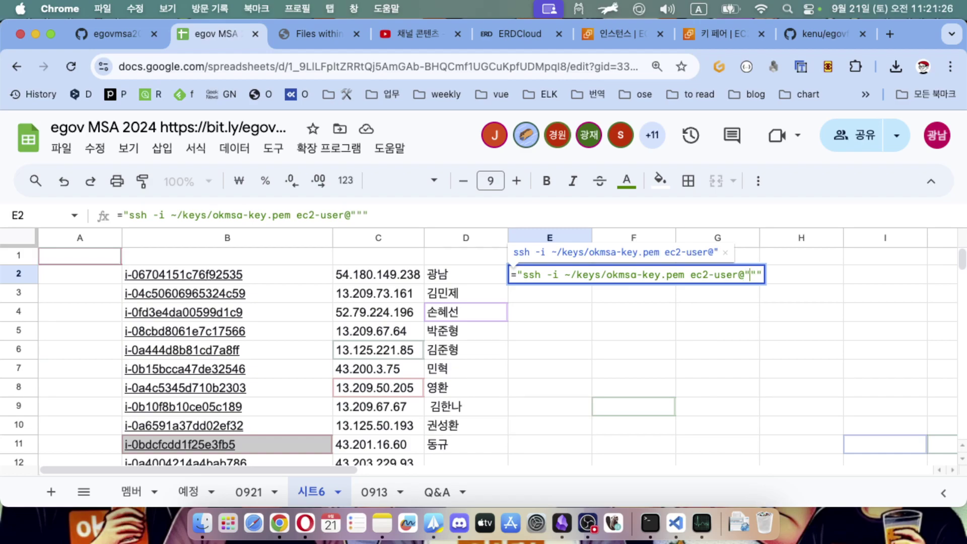
pyautogui.write('&&')
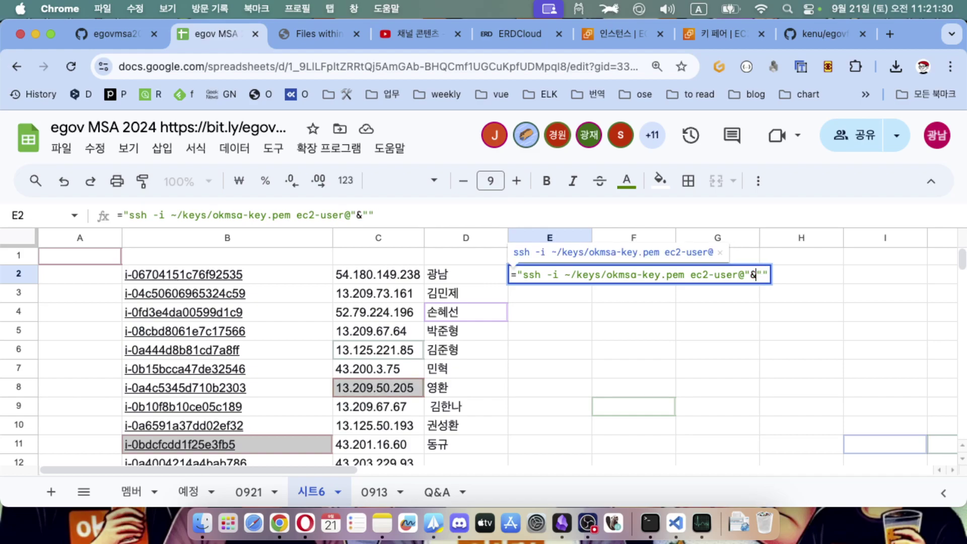
pyautogui.hotkey('shift', 'End')
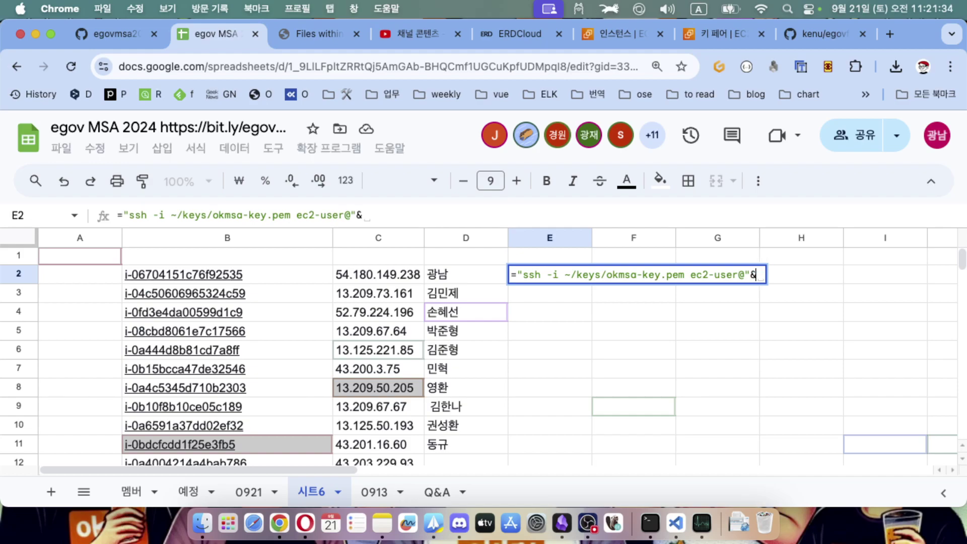
pyautogui.click(374, 262)
pyautogui.press('Return')
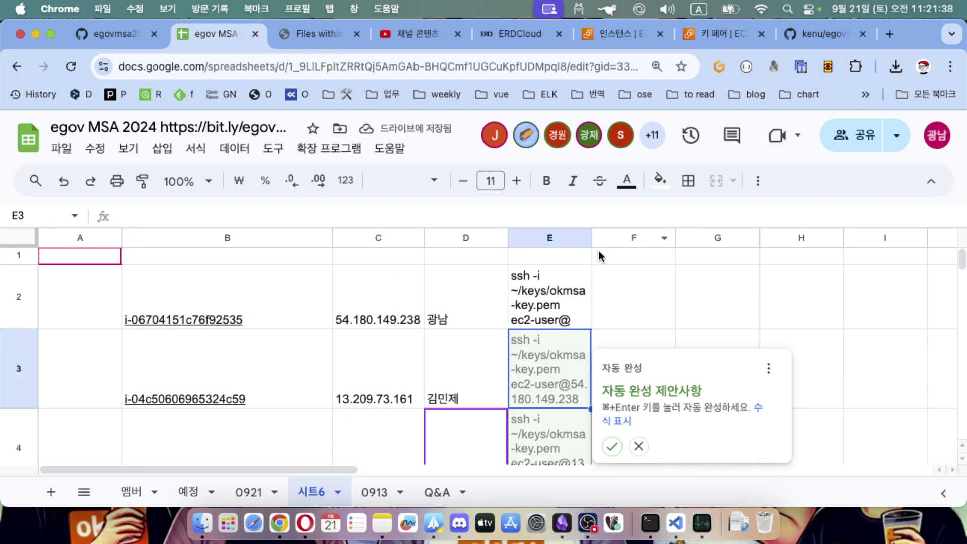
# - Widen column E and change E2's IP reference from C1 to C2
pyautogui.click(612, 447)
pyautogui.moveTo(594, 237); pyautogui.dragTo(788, 237)
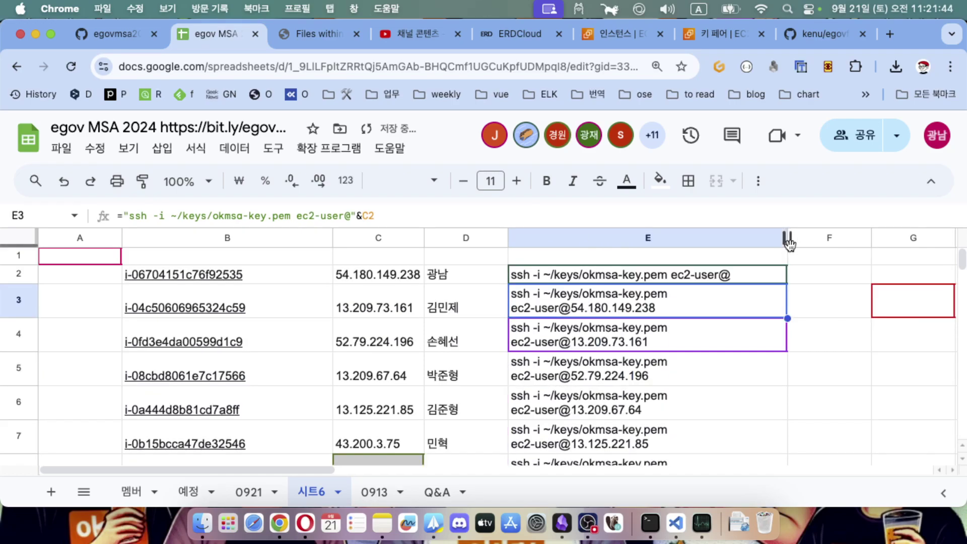
pyautogui.click(744, 273)
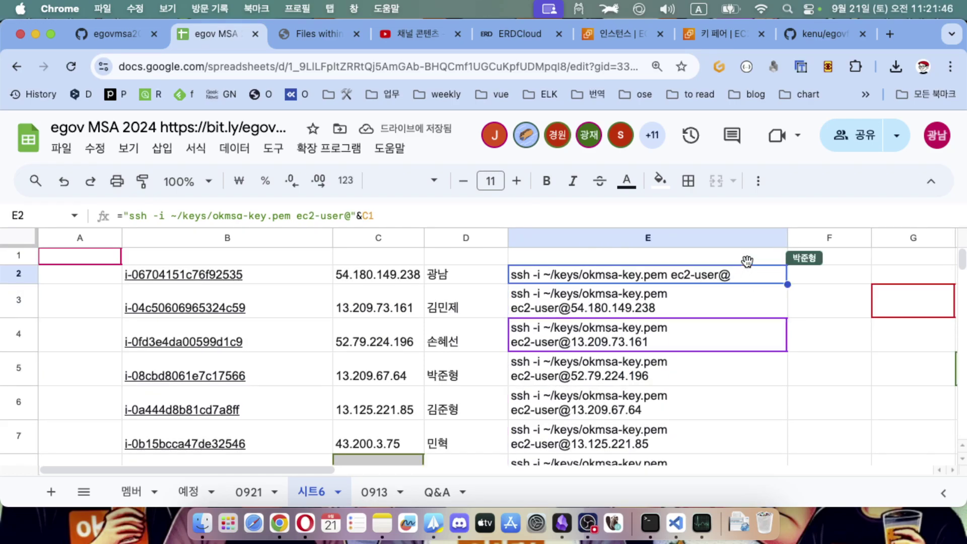
pyautogui.doubleClick(740, 274)
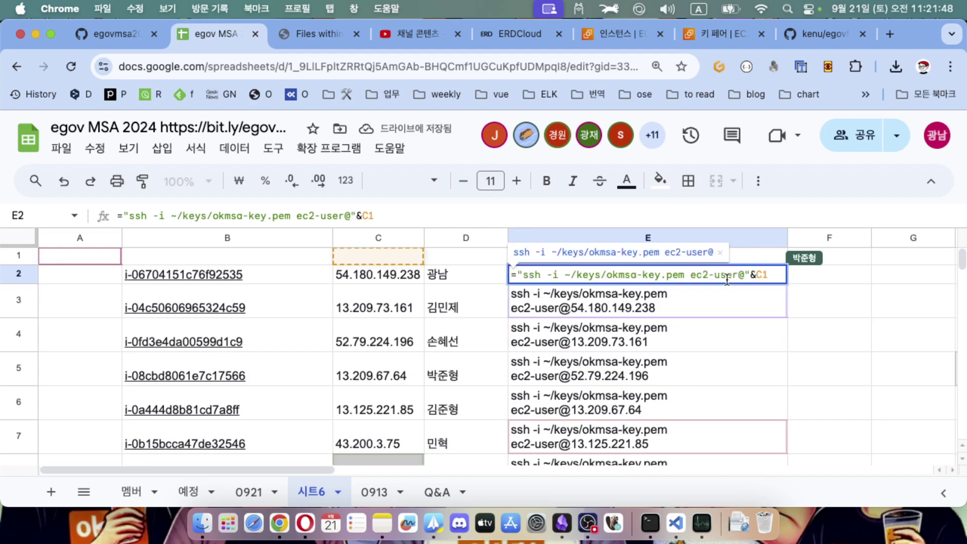
pyautogui.press('Escape')
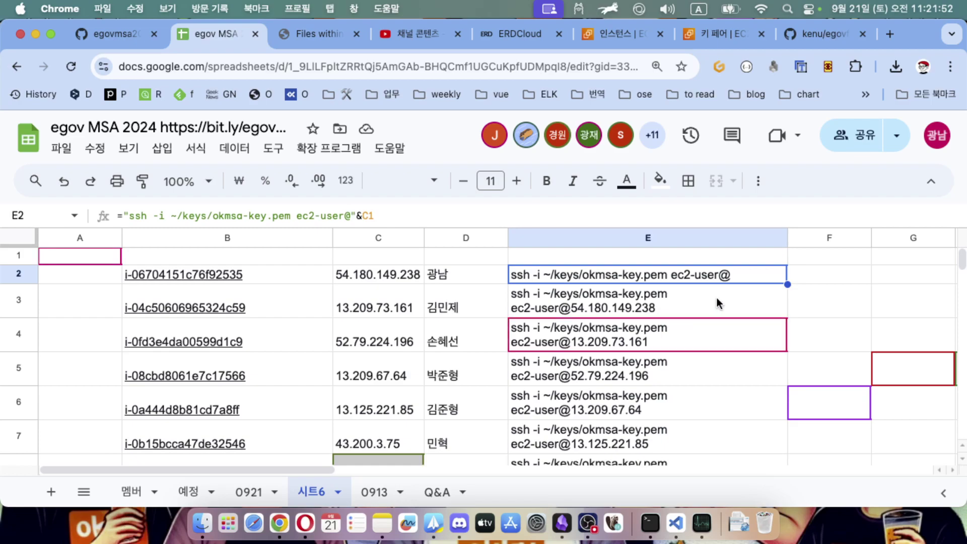
pyautogui.doubleClick(749, 274)
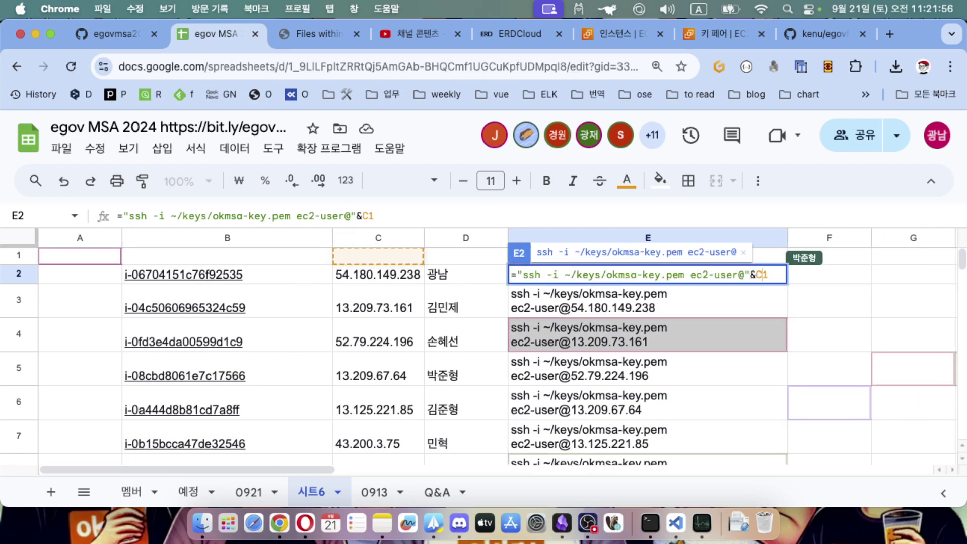
pyautogui.press('BackSpace')
pyautogui.write('2')
pyautogui.press('Return')
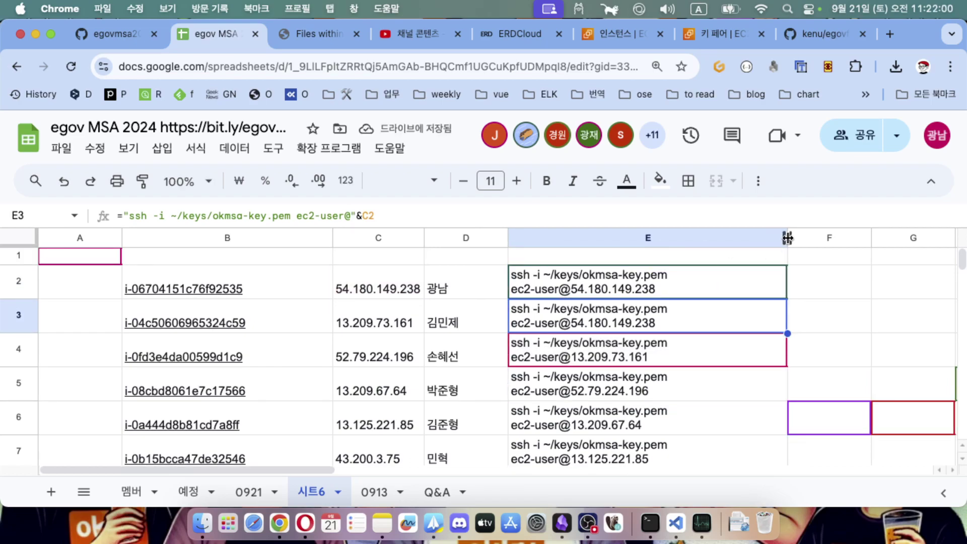
# - Fill the corrected ssh formula from E2 down through E18
pyautogui.click(769, 276)
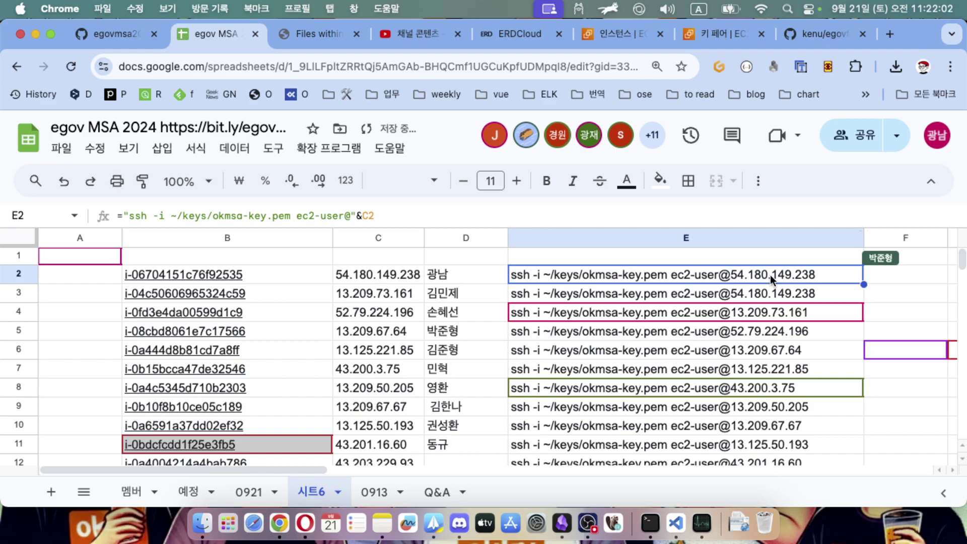
pyautogui.scroll(-5, 769, 275)
pyautogui.scroll(-2, 771, 314)
pyautogui.scroll(3, 771, 313)
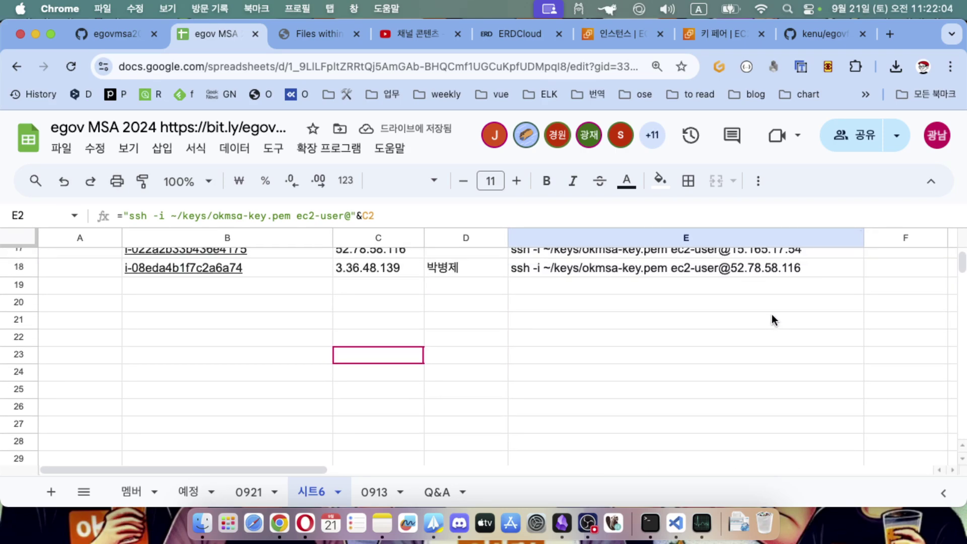
pyautogui.keyDown('shift'); pyautogui.click(790, 267); pyautogui.keyUp('shift')
pyautogui.press('super+v')
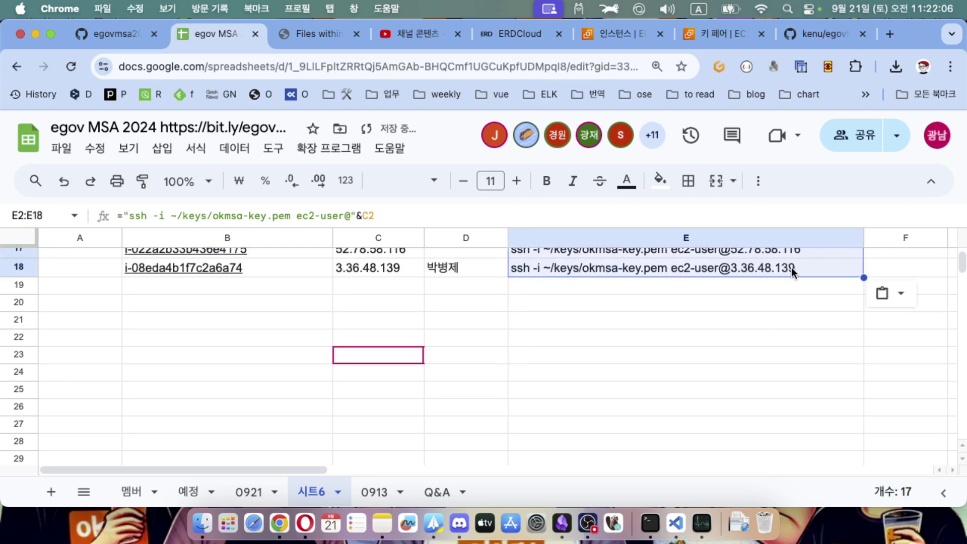
# - Verify E2 references C2 and copy its ssh command
pyautogui.scroll(10, 801, 300)
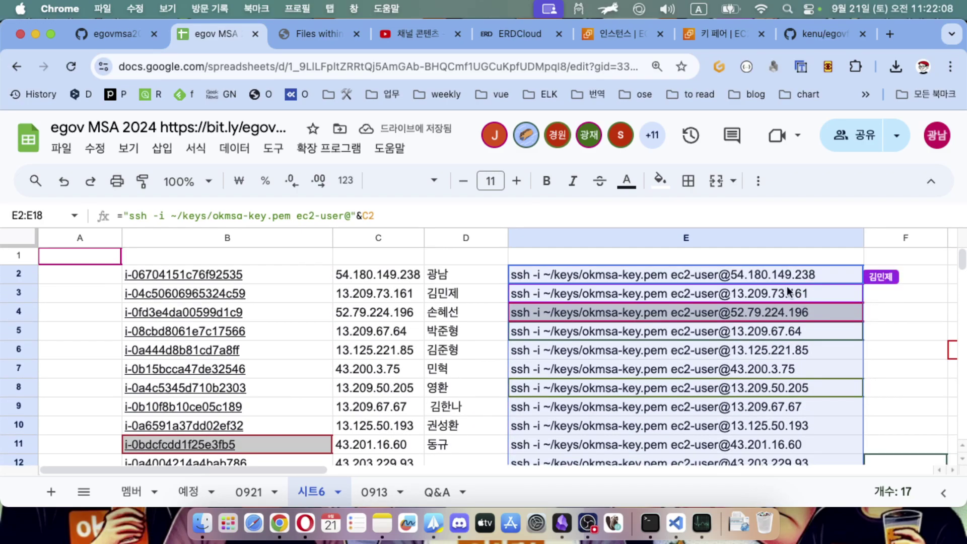
pyautogui.click(769, 275)
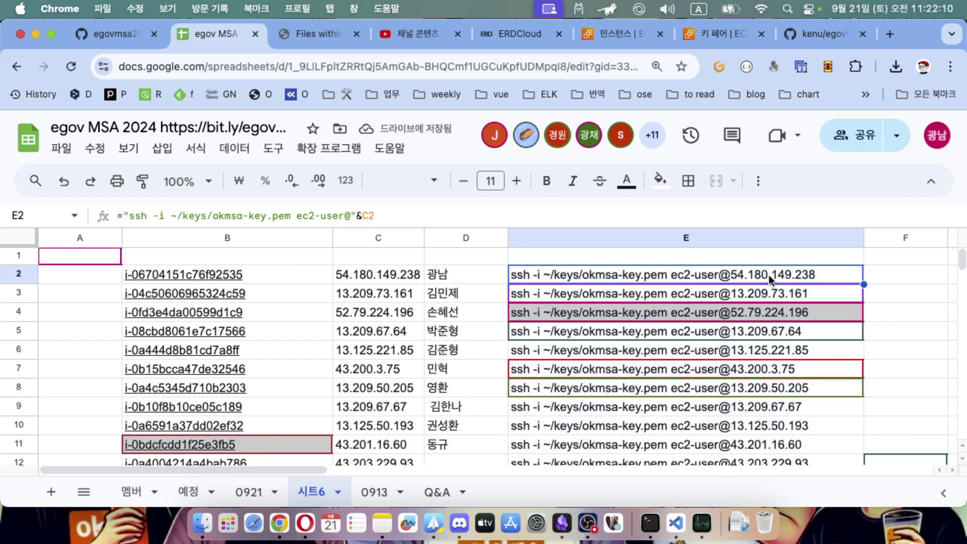
pyautogui.doubleClick(769, 274)
pyautogui.click(891, 279)
pyautogui.click(768, 274)
pyautogui.press('super+c')
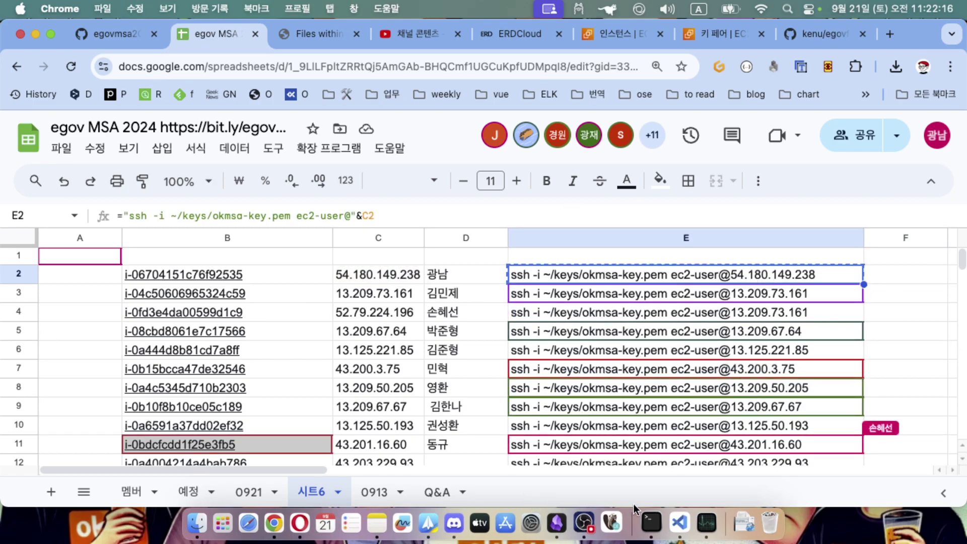
# - Paste the copied ssh command into a new Terminal window
pyautogui.click(651, 520)
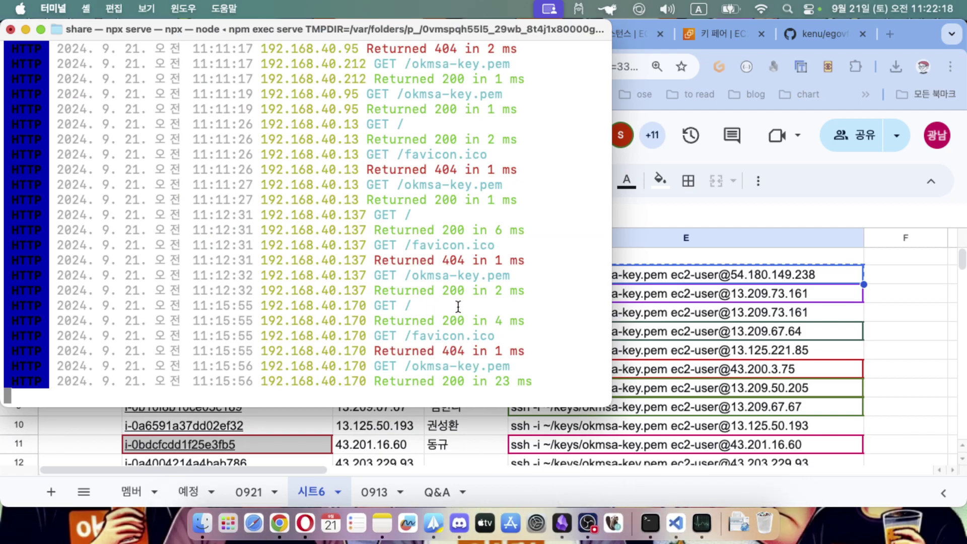
pyautogui.press('super+n')
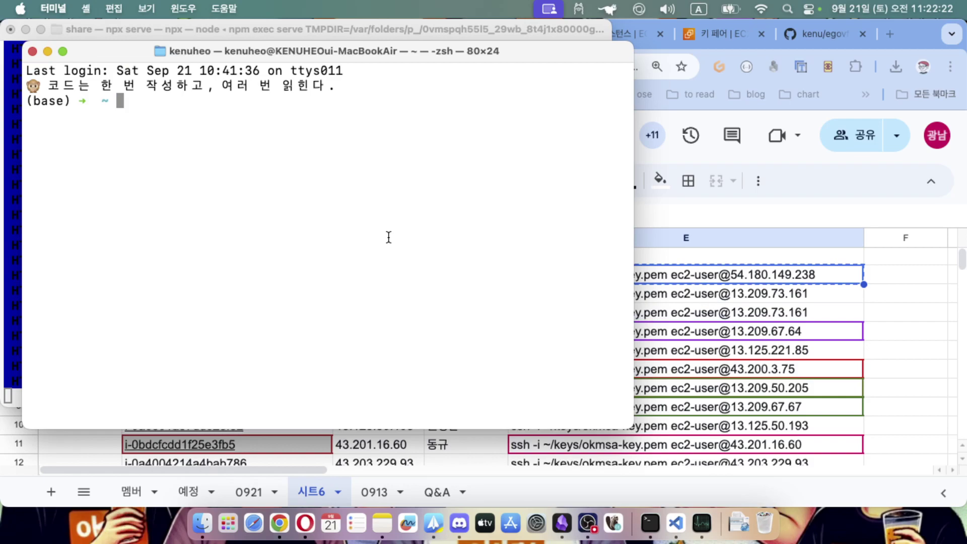
pyautogui.press('super+v')
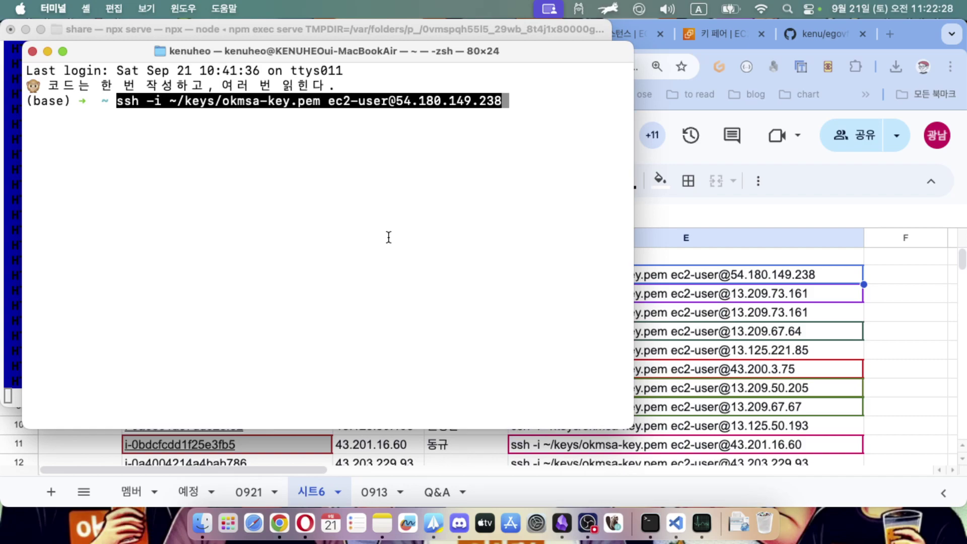
pyautogui.press('Right')
pyautogui.press('super+grave')
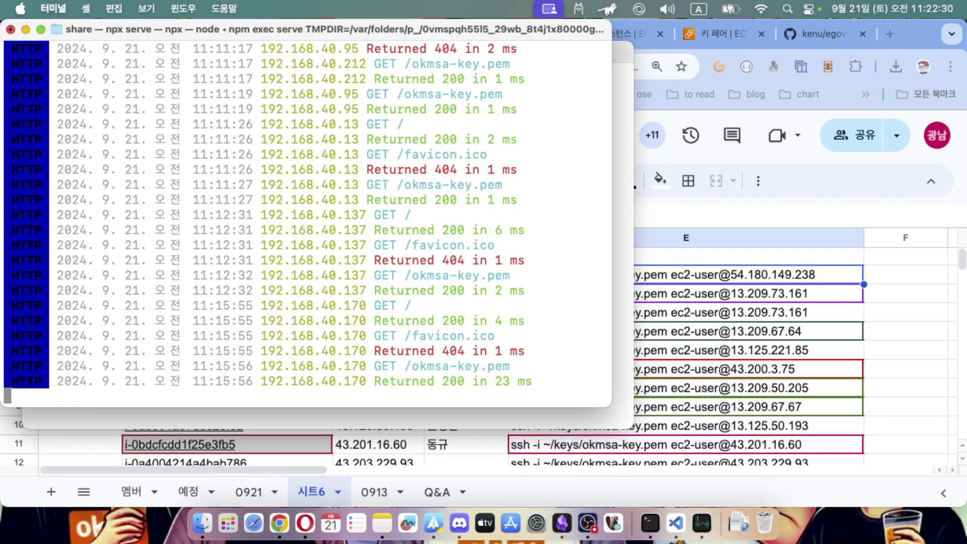
pyautogui.press('super+grave')
# - Strip the surrounding quotes, run the ssh command, and accept the 54.180.149.238 host key with yes
pyautogui.press('Left')
pyautogui.press('Left')
pyautogui.press('Left')
pyautogui.press('Left')
pyautogui.press('Left')
pyautogui.press('Left')
pyautogui.press('Left')
pyautogui.press('Left')
pyautogui.press('Left')
pyautogui.press('Left')
pyautogui.press('Left')
pyautogui.press('Left')
pyautogui.press('Left')
pyautogui.press('Left')
pyautogui.press('Left')
pyautogui.press('Left')
pyautogui.press('Left')
pyautogui.press('Left')
pyautogui.press('Left')
pyautogui.press('Left')
pyautogui.press('Left')
pyautogui.press('Left')
pyautogui.press('Left')
pyautogui.press('Left')
pyautogui.press('Left')
pyautogui.press('Left')
pyautogui.press('Left')
pyautogui.press('Left')
pyautogui.press('Left')
pyautogui.press('Left')
pyautogui.press('Left')
pyautogui.press('Left')
pyautogui.press('Left')
pyautogui.press('Left')
pyautogui.press('Left')
pyautogui.press('Left')
pyautogui.press('Left')
pyautogui.press('Left')
pyautogui.press('Left')
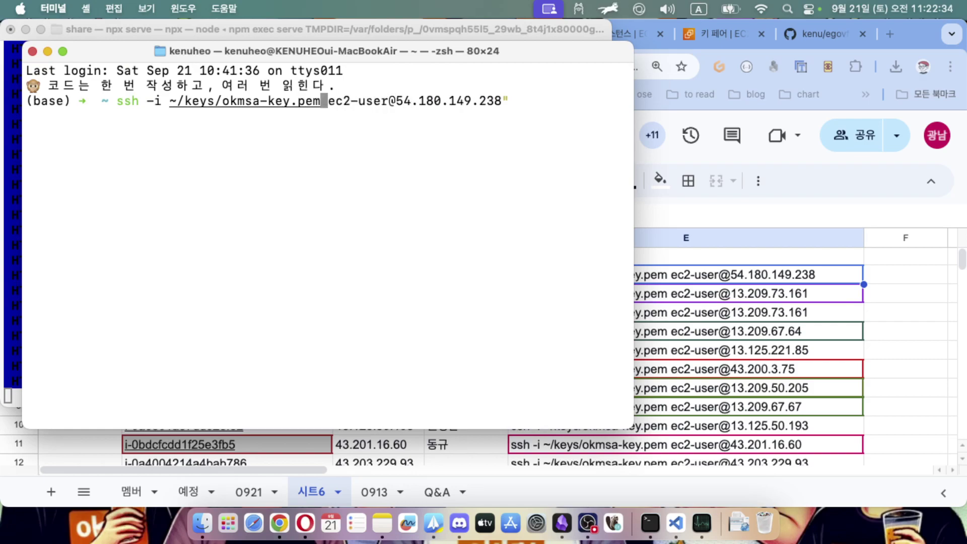
pyautogui.press('Left')
pyautogui.press('Left')
pyautogui.press('Left')
pyautogui.press('Left')
pyautogui.press('Left')
pyautogui.press('Left')
pyautogui.press('Left')
pyautogui.press('Left')
pyautogui.press('Left')
pyautogui.write('"')
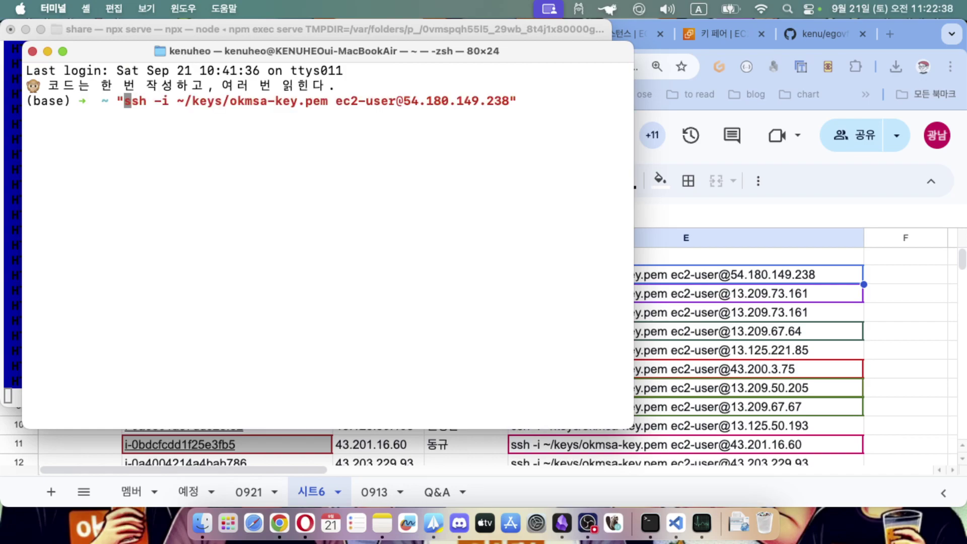
pyautogui.press('BackSpace')
pyautogui.press('Right')
pyautogui.press('Right')
pyautogui.press('Right')
pyautogui.press('Right')
pyautogui.press('Right')
pyautogui.press('Right')
pyautogui.press('Right')
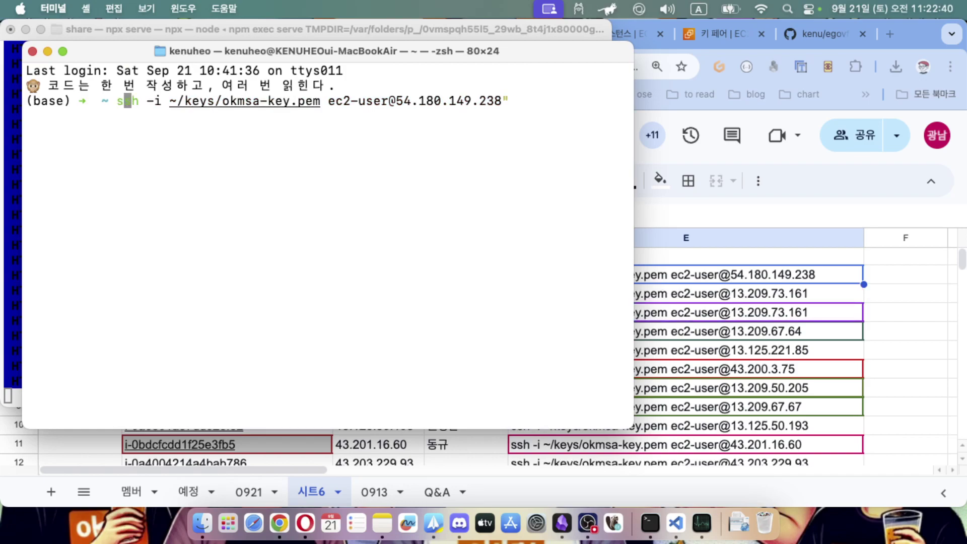
pyautogui.press('Right')
pyautogui.press('Right')
pyautogui.press('Right')
pyautogui.press('Right')
pyautogui.press('Right')
pyautogui.press('Right')
pyautogui.press('Right')
pyautogui.press('Right')
pyautogui.press('Right')
pyautogui.press('Right')
pyautogui.press('Right')
pyautogui.press('Right')
pyautogui.press('Right')
pyautogui.press('Right')
pyautogui.press('Right')
pyautogui.press('Right')
pyautogui.press('Right')
pyautogui.press('Right')
pyautogui.press('Right')
pyautogui.press('Right')
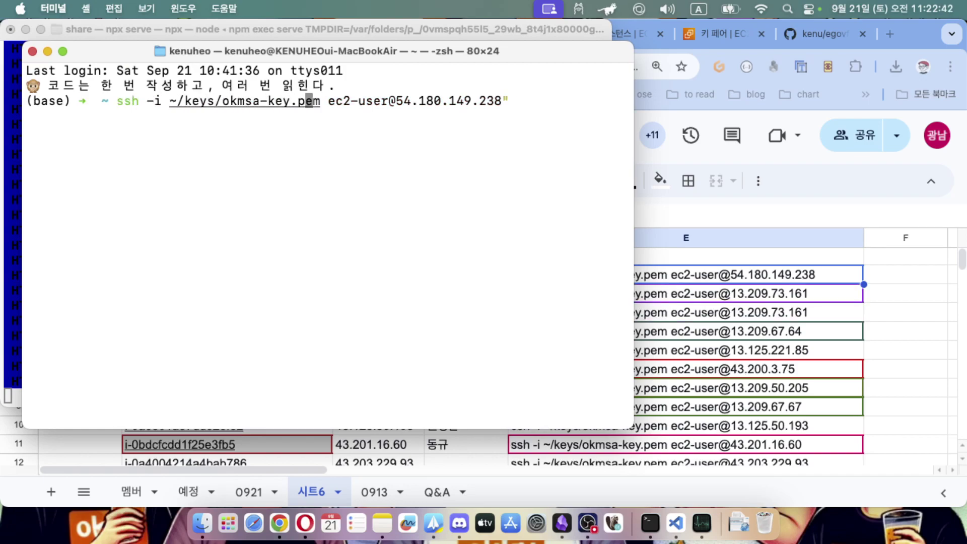
pyautogui.press('Right')
pyautogui.press('Right')
pyautogui.press('Right')
pyautogui.press('Right')
pyautogui.press('Right')
pyautogui.press('Right')
pyautogui.press('Right')
pyautogui.press('Right')
pyautogui.press('Right')
pyautogui.press('Right')
pyautogui.press('Right')
pyautogui.press('Right')
pyautogui.press('Right')
pyautogui.press('Right')
pyautogui.press('Right')
pyautogui.press('Right')
pyautogui.press('Right')
pyautogui.press('Right')
pyautogui.press('Right')
pyautogui.press('Right')
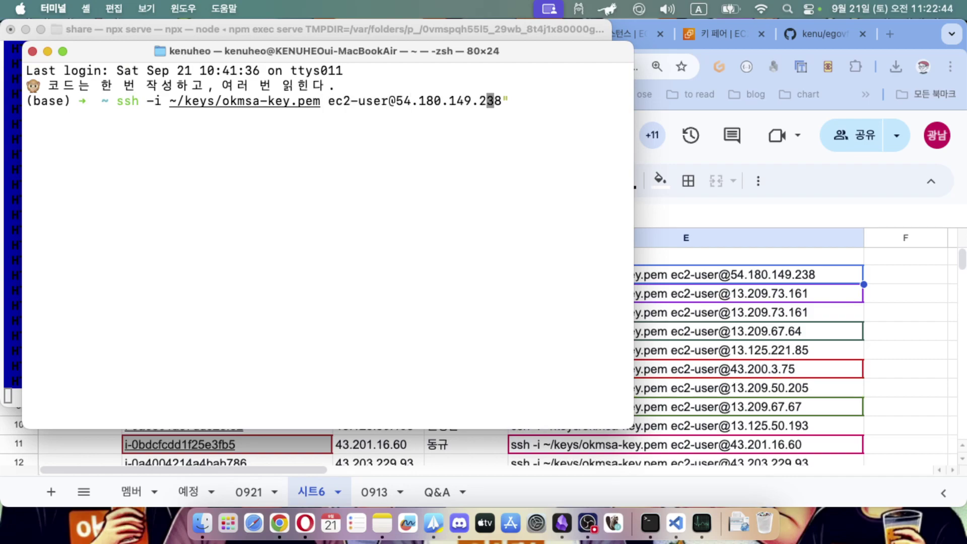
pyautogui.press('BackSpace')
pyautogui.press('Return')
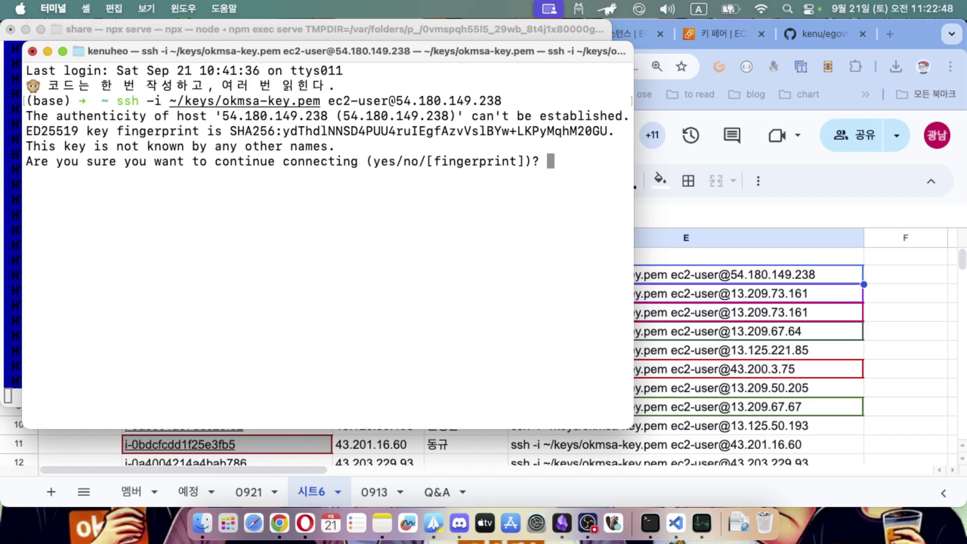
pyautogui.write('yes')
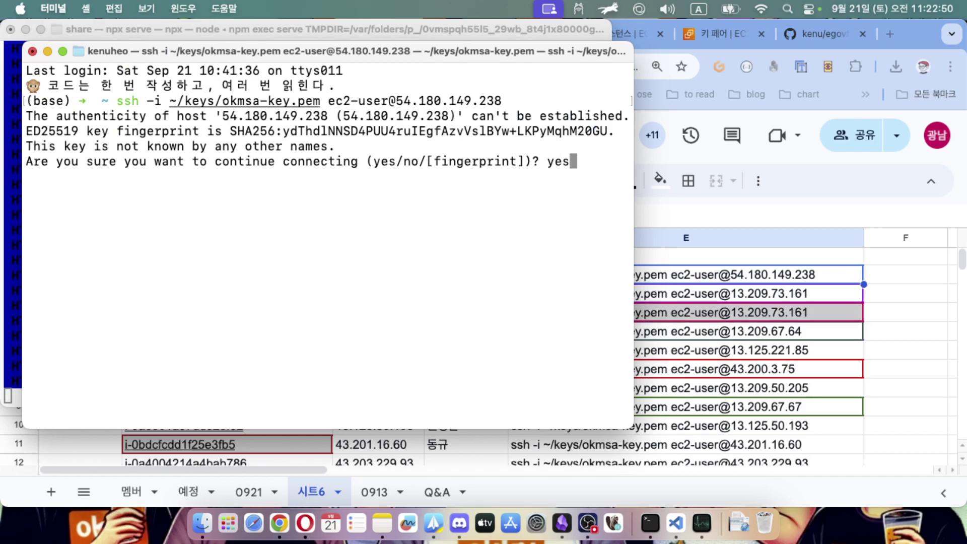
pyautogui.press('Return')
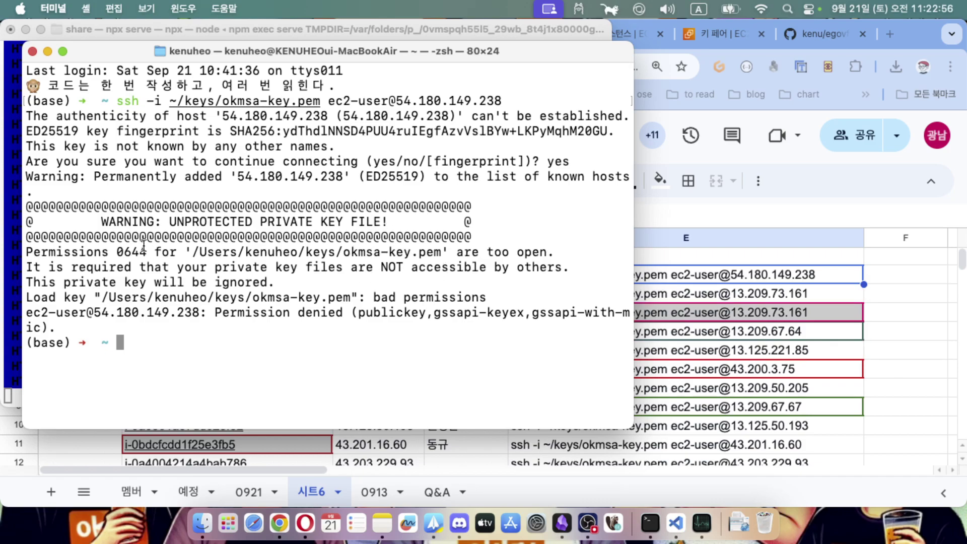
# - Restrict the key to owner read-only with chmod 400 ~/keys/okmsa-key.pem
pyautogui.moveTo(28, 252); pyautogui.dragTo(146, 252)
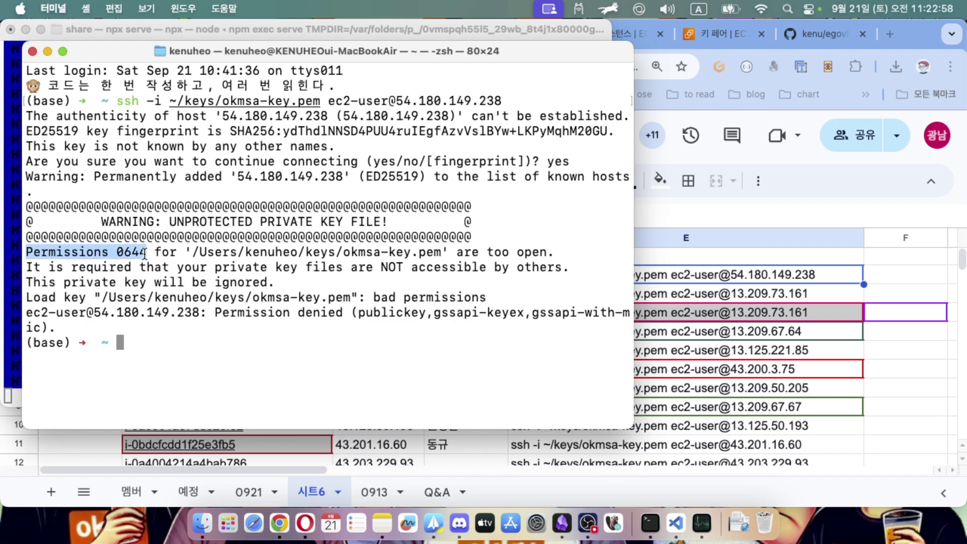
pyautogui.write('chmod')
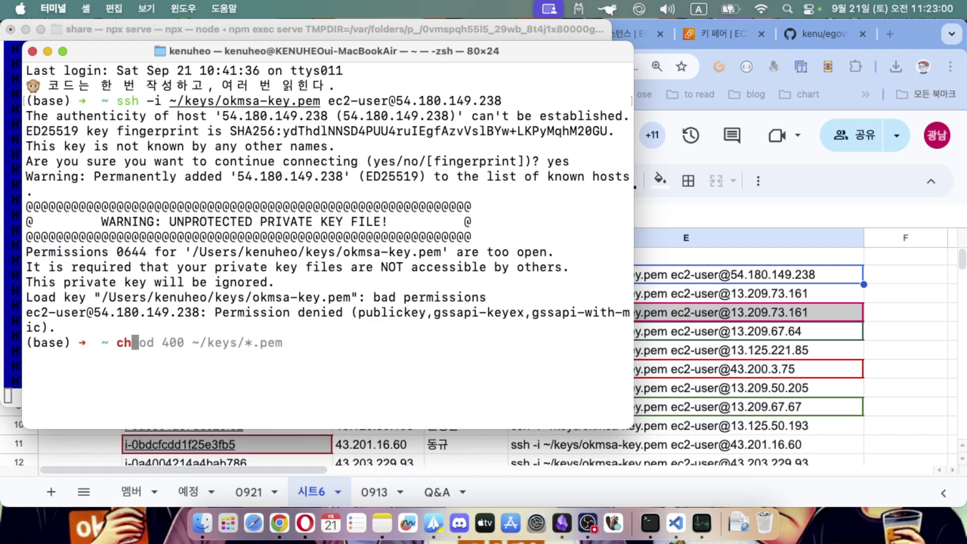
pyautogui.press('Right')
pyautogui.press('Left')
pyautogui.press('Left')
pyautogui.press('Left')
pyautogui.press('Left')
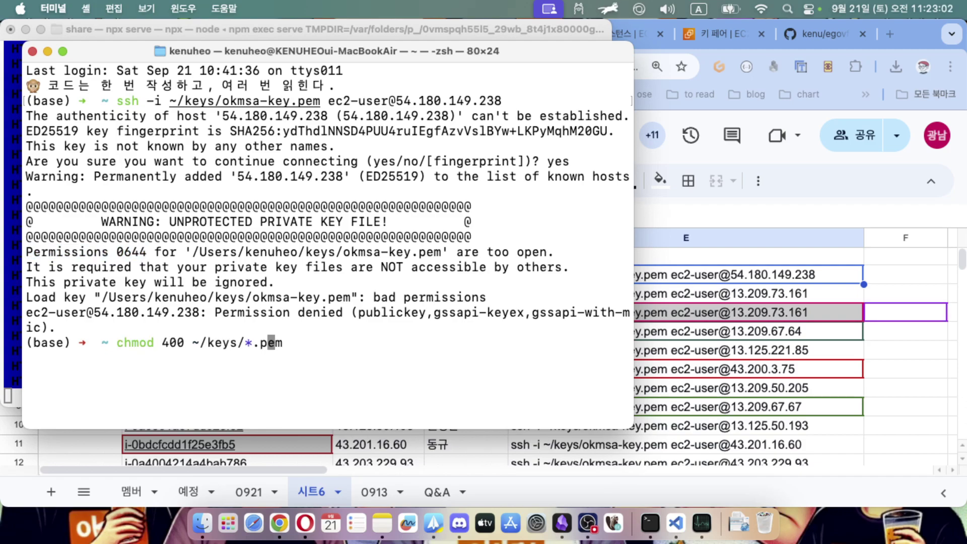
pyautogui.press('BackSpace')
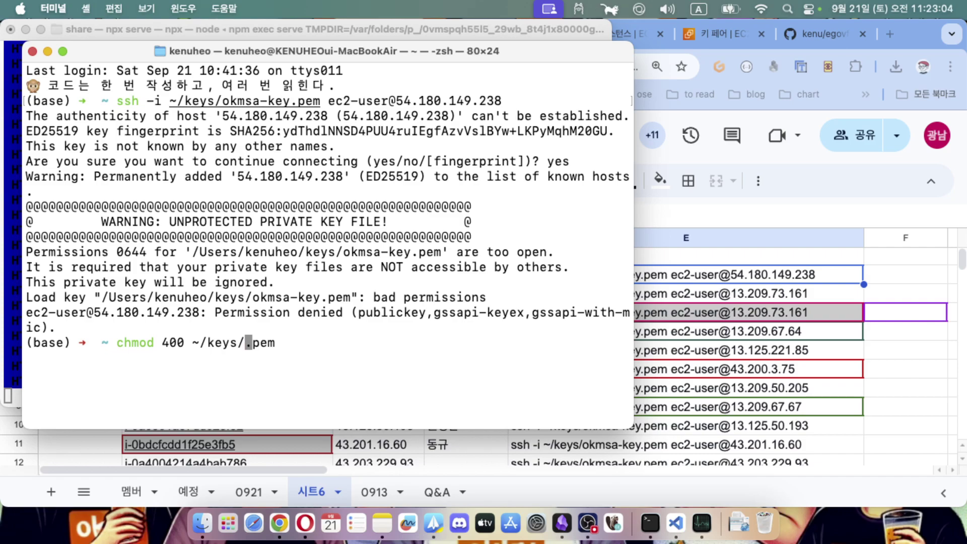
pyautogui.press('Right')
pyautogui.press('Right')
pyautogui.press('Right')
pyautogui.press('Right')
pyautogui.press('BackSpace')
pyautogui.press('BackSpace')
pyautogui.press('BackSpace')
pyautogui.press('BackSpace')
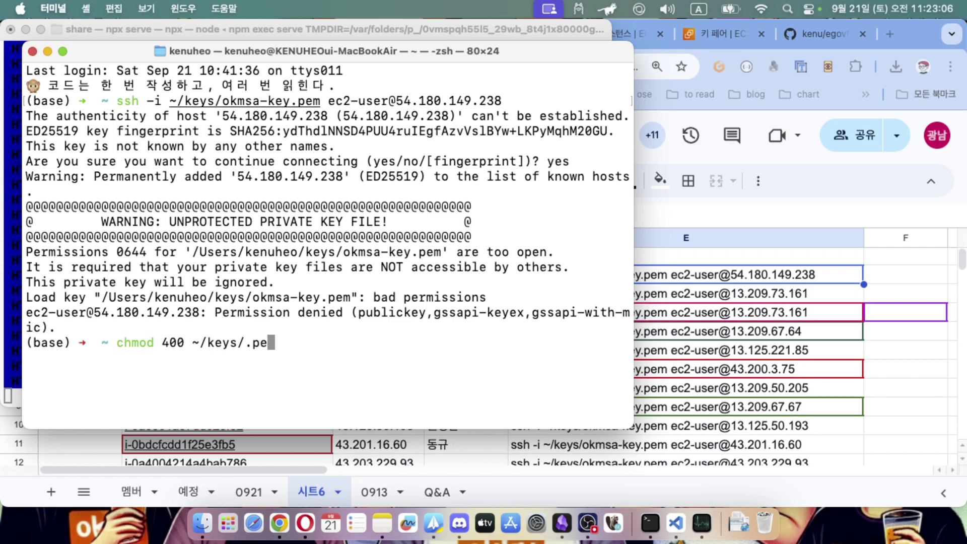
pyautogui.write('okms')
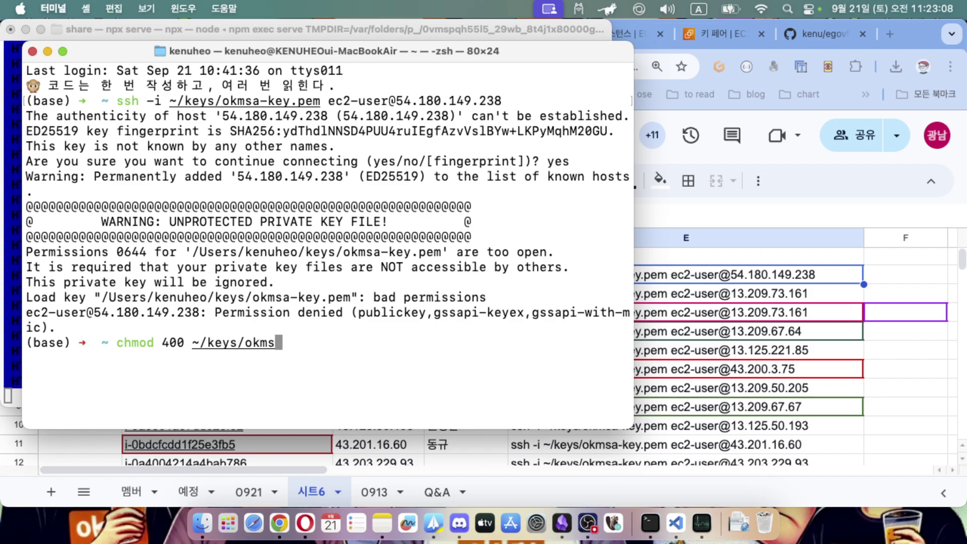
pyautogui.press('Tab')
pyautogui.press('Return')
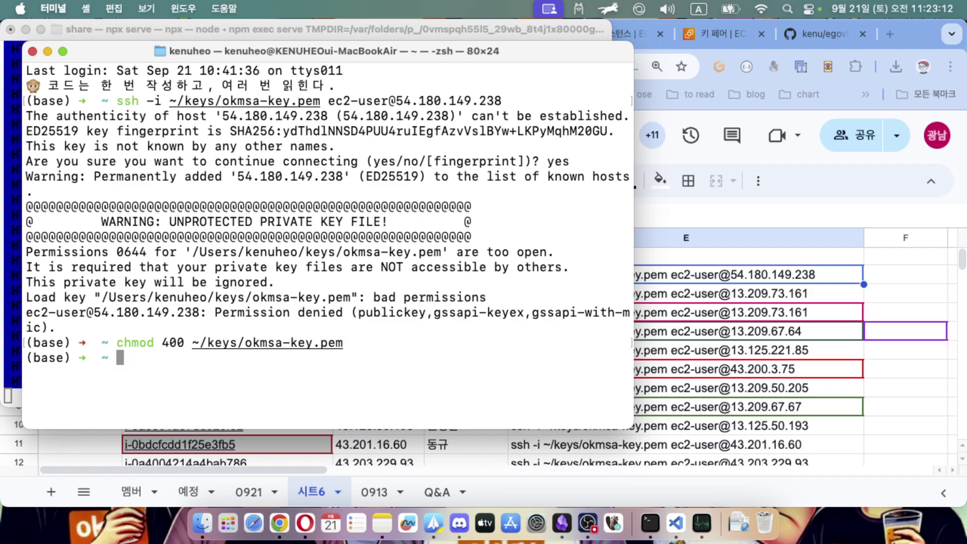
# - Rerun the suggested ssh -i command to log into 54.180.149.238 as ec2-user
pyautogui.write('ssh')
pyautogui.press('Right')
pyautogui.press('Return')
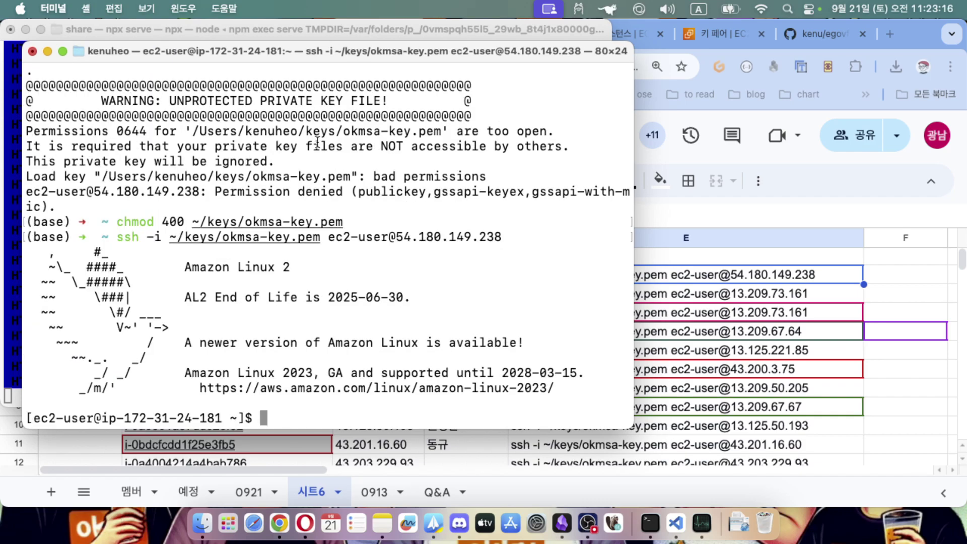
pyautogui.moveTo(437, 50); pyautogui.dragTo(601, 29)
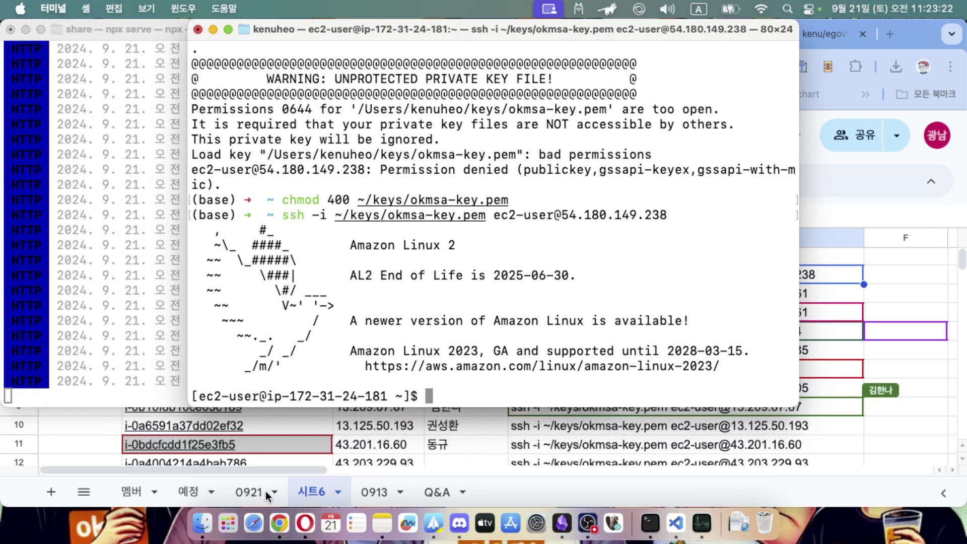
# - On the 멤버 sheet, enter the header ec2 in O1 and an O in O2
pyautogui.click(237, 492)
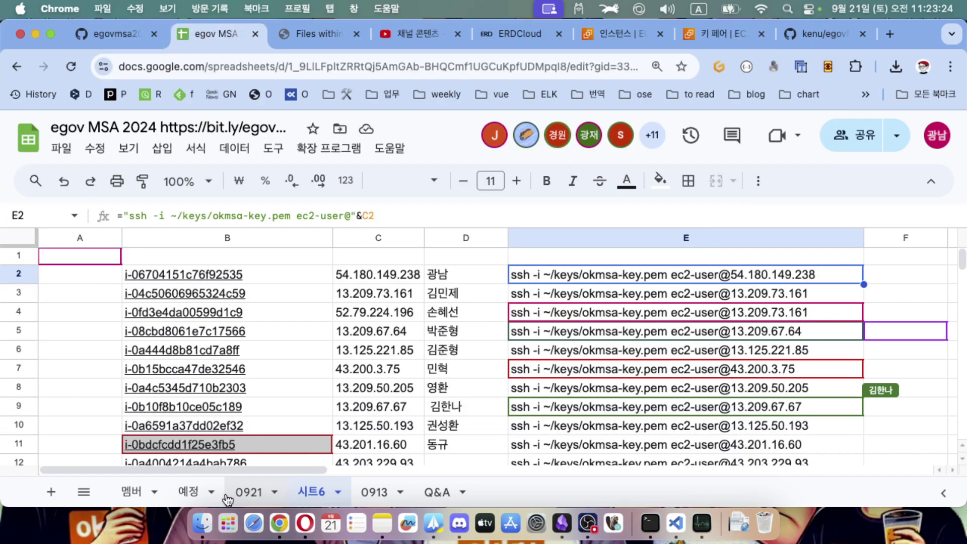
pyautogui.click(132, 492)
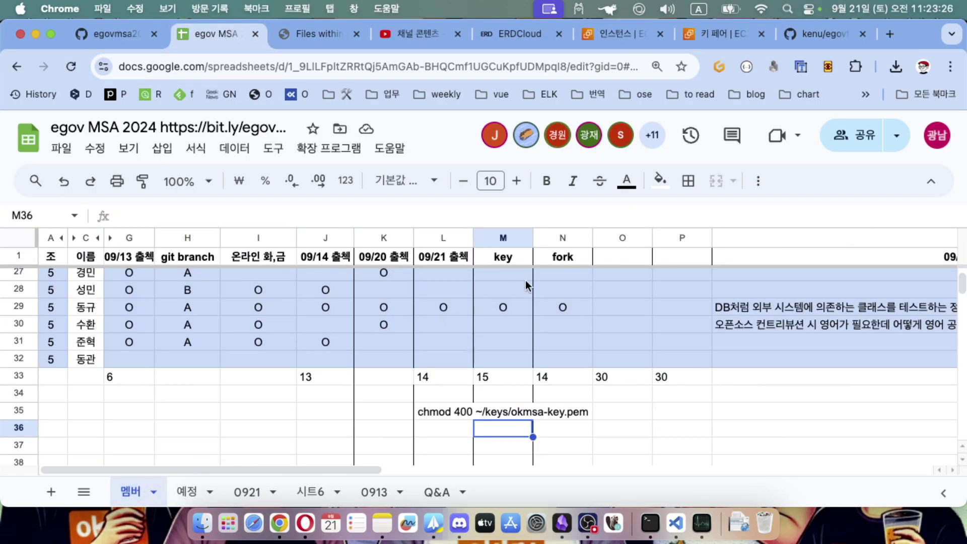
pyautogui.scroll(10, 486, 306)
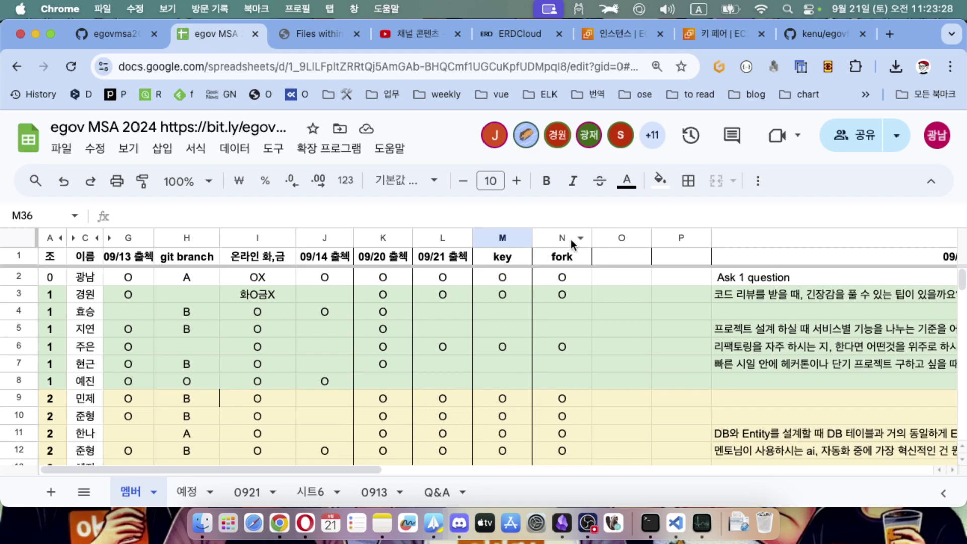
pyautogui.click(621, 257)
pyautogui.write('ec2')
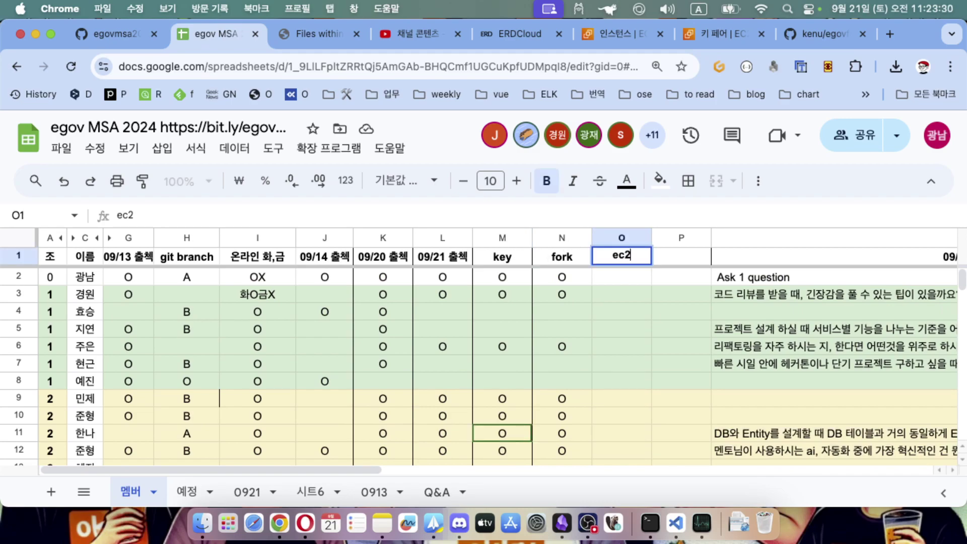
pyautogui.press('Return')
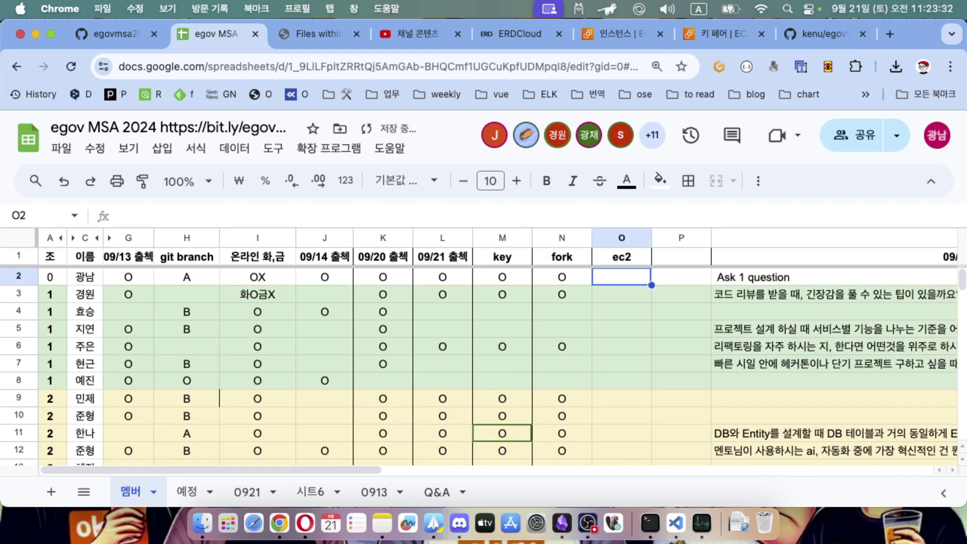
pyautogui.write('O')
pyautogui.scroll(-2, 483, 368)
pyautogui.press('Return')
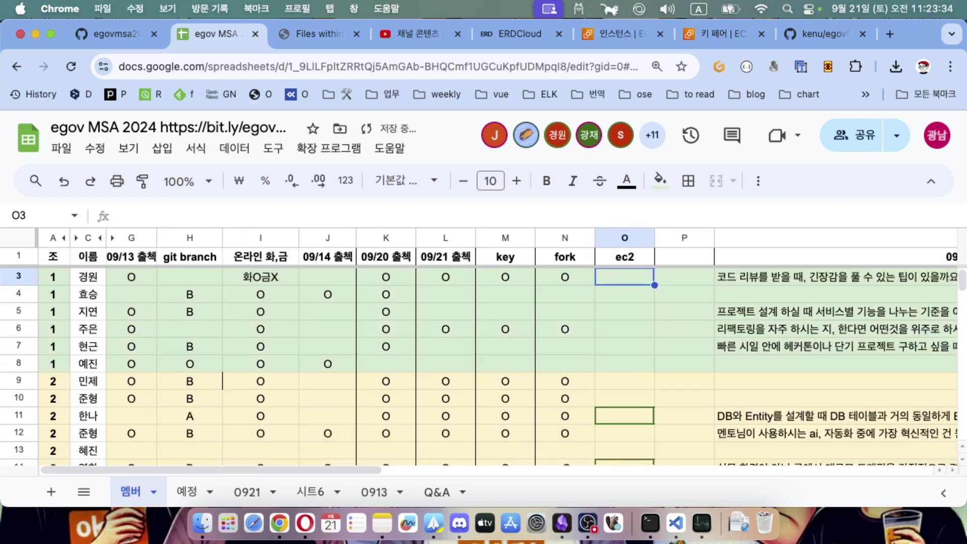
# - Narrow column O and check the count formula in cell O33
pyautogui.scroll(1, 619, 310)
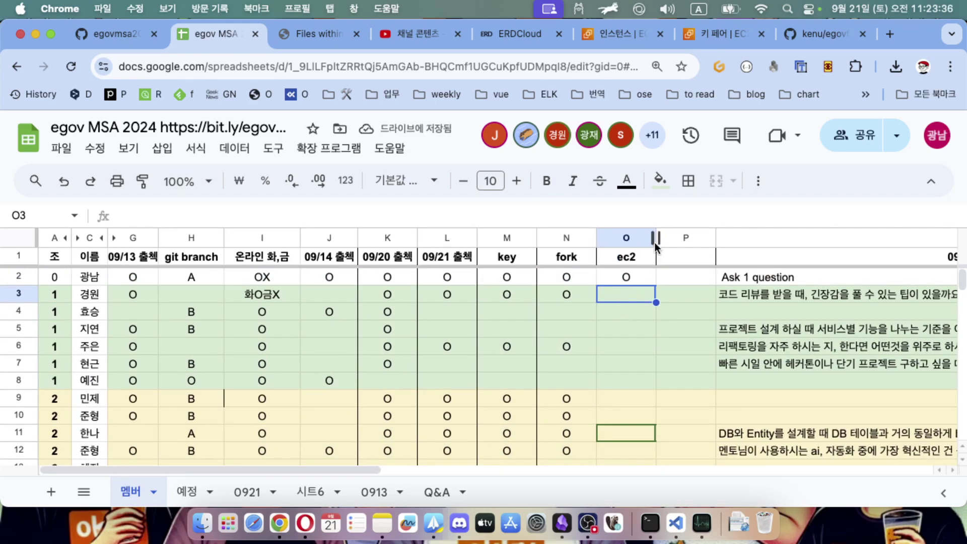
pyautogui.moveTo(655, 245); pyautogui.dragTo(517, 238)
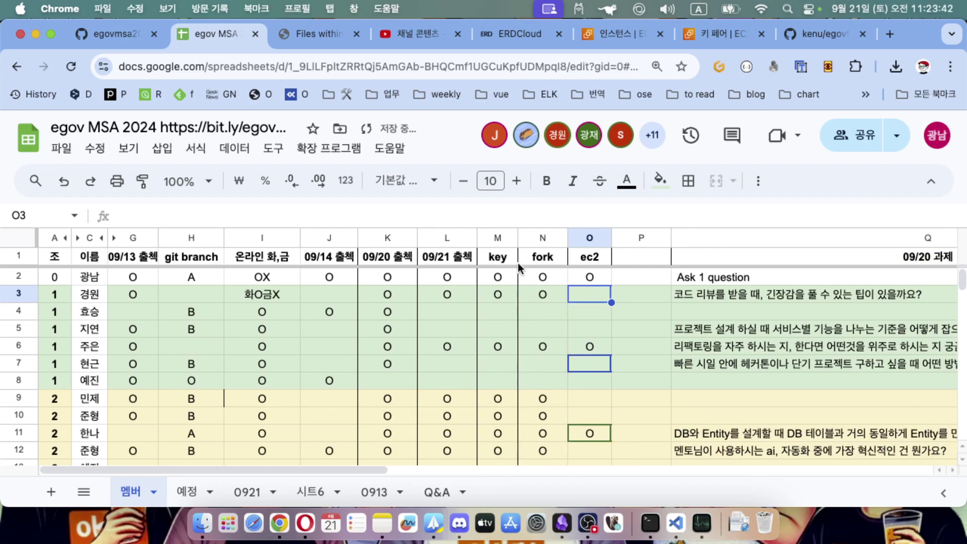
pyautogui.scroll(-10, 589, 352)
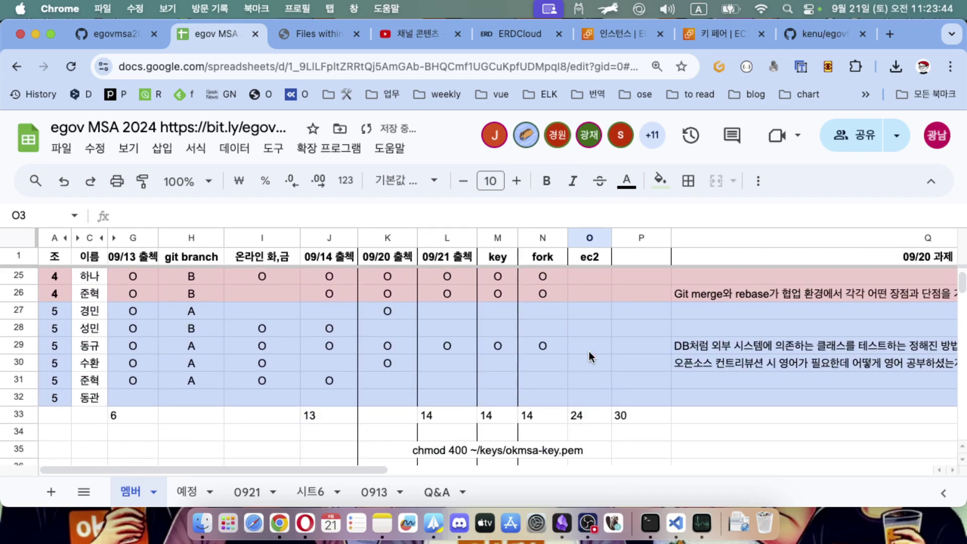
pyautogui.scroll(-2, 588, 352)
pyautogui.click(591, 373)
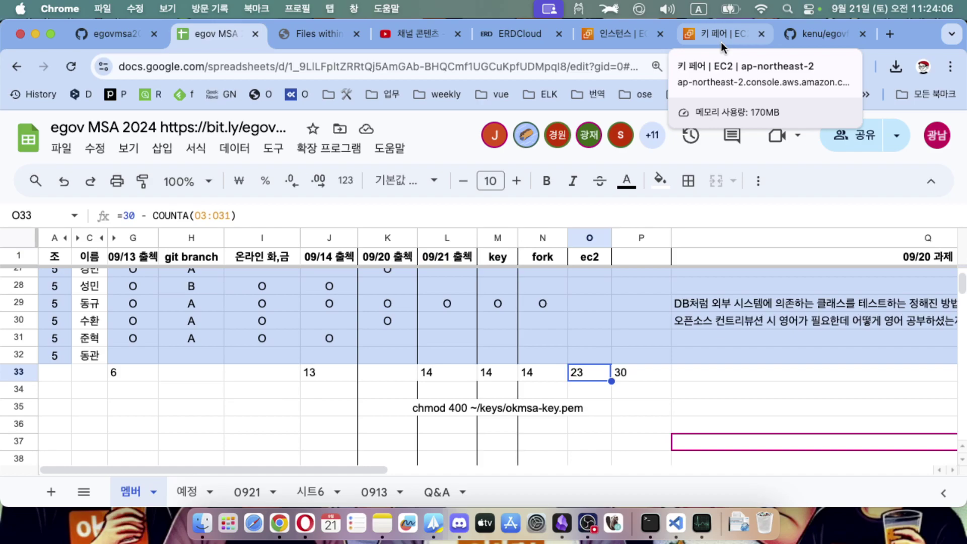
# - Show the 54.180.149.238 instance's details in the Instances list, then start launching a new instance
pyautogui.click(717, 35)
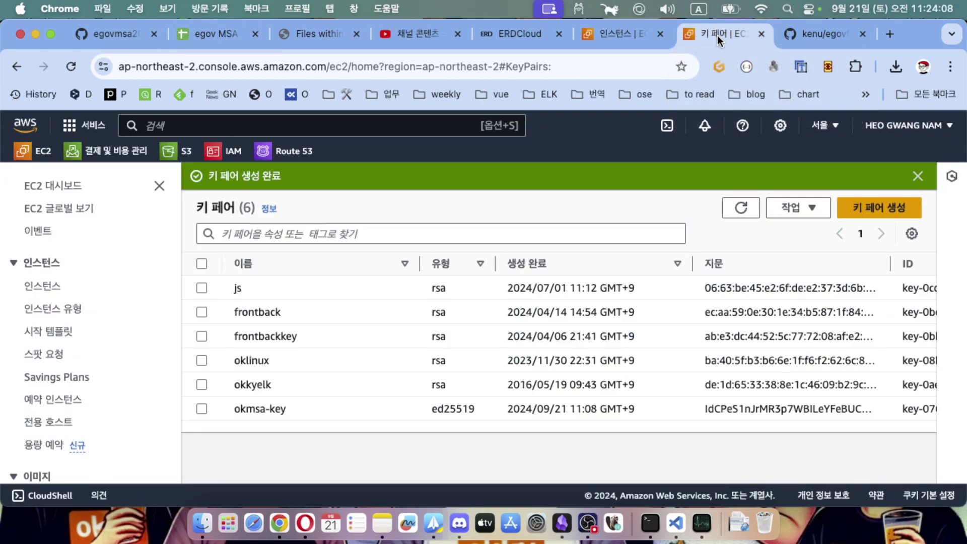
pyautogui.click(621, 32)
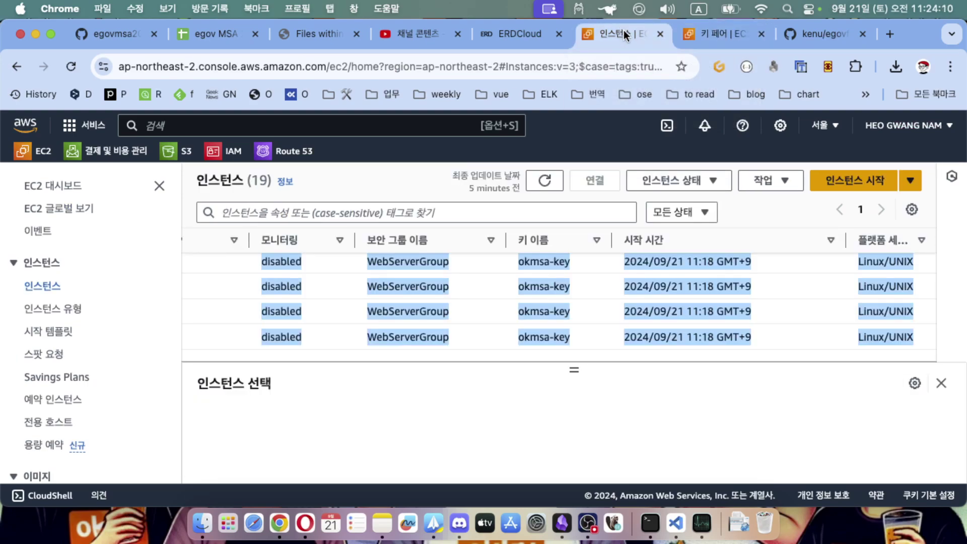
pyautogui.scroll(1, 680, 302)
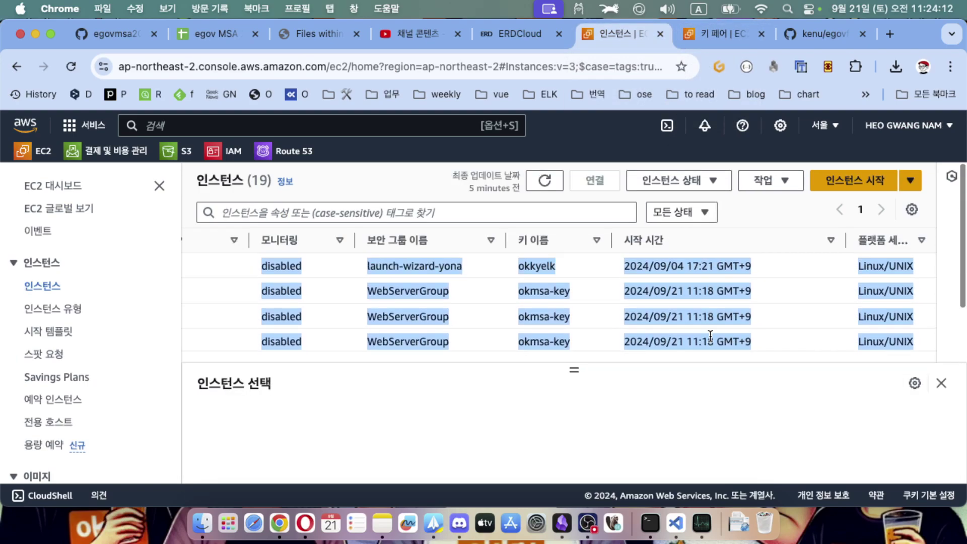
pyautogui.hscroll(-10, 651, 311)
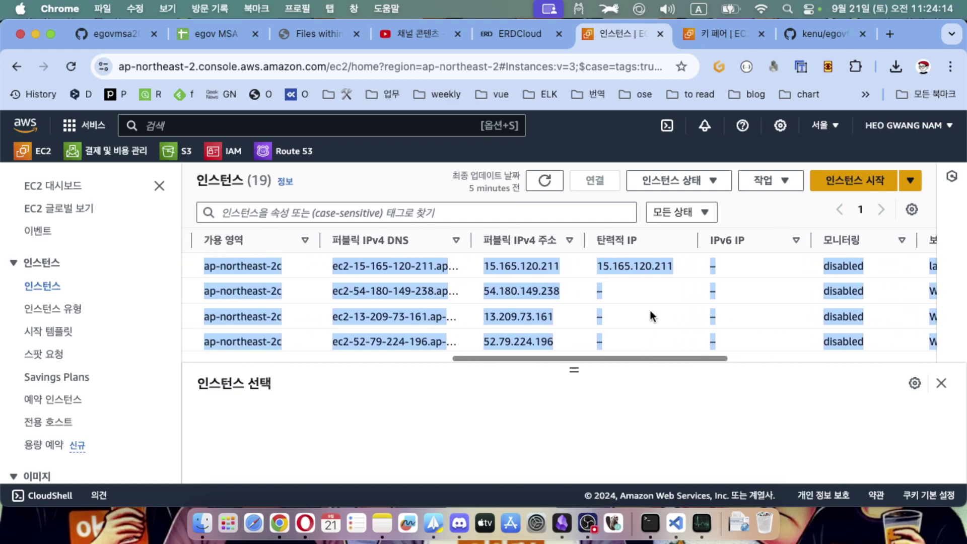
pyautogui.click(666, 292)
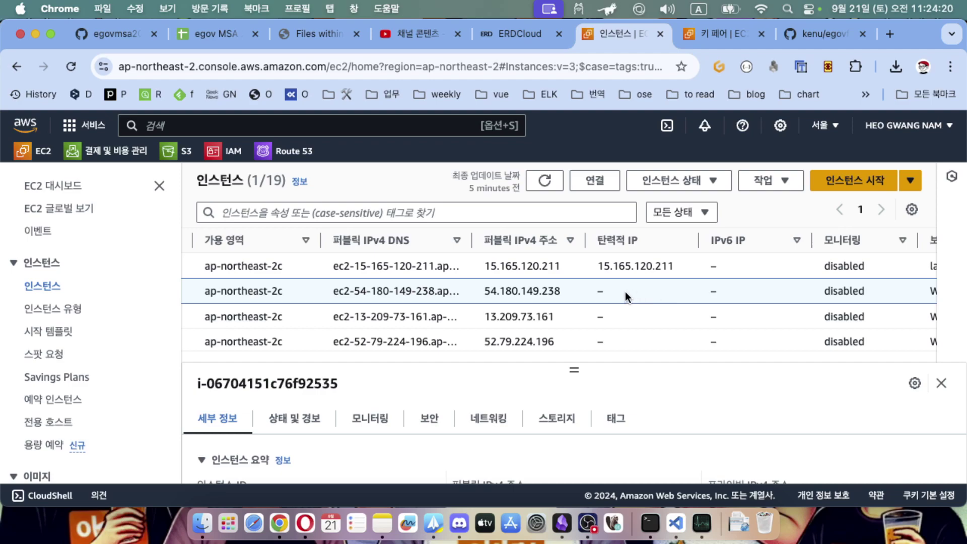
pyautogui.click(852, 182)
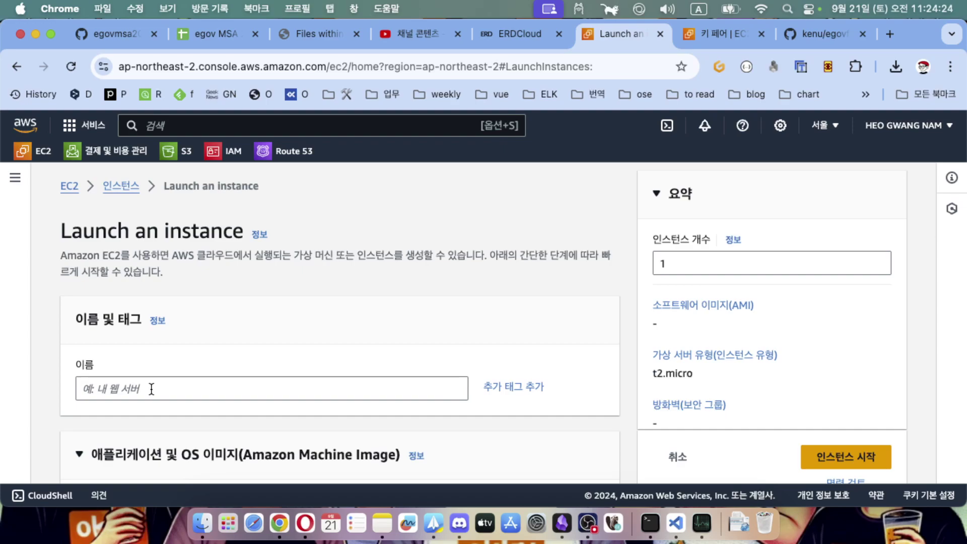
# - Name the new instance llm and look over the AMI options
pyautogui.click(151, 389)
pyautogui.write('llm')
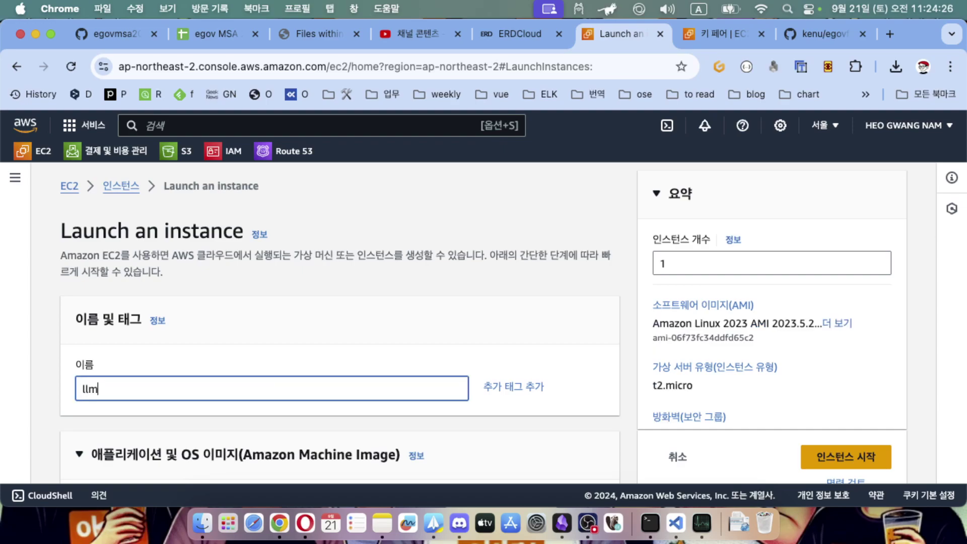
pyautogui.scroll(-6, 234, 348)
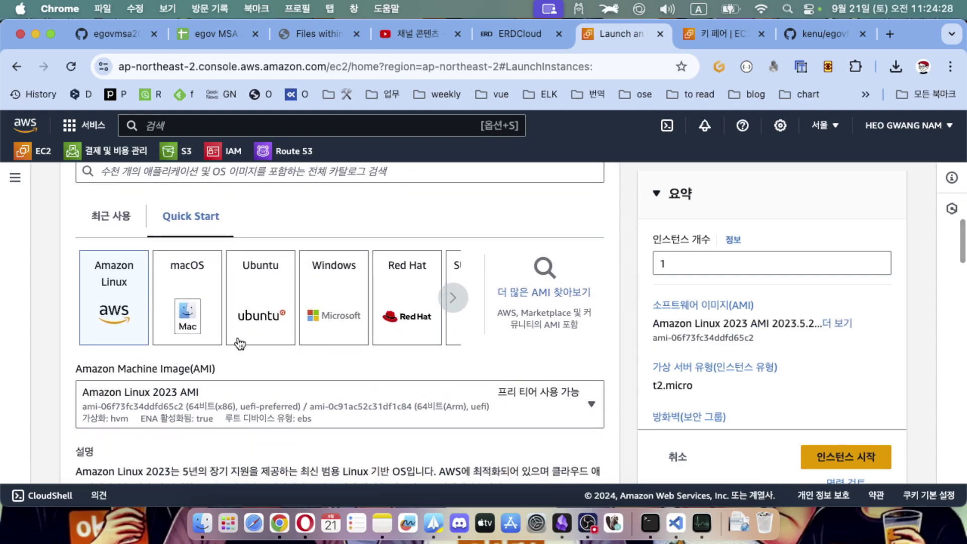
pyautogui.scroll(-5, 269, 386)
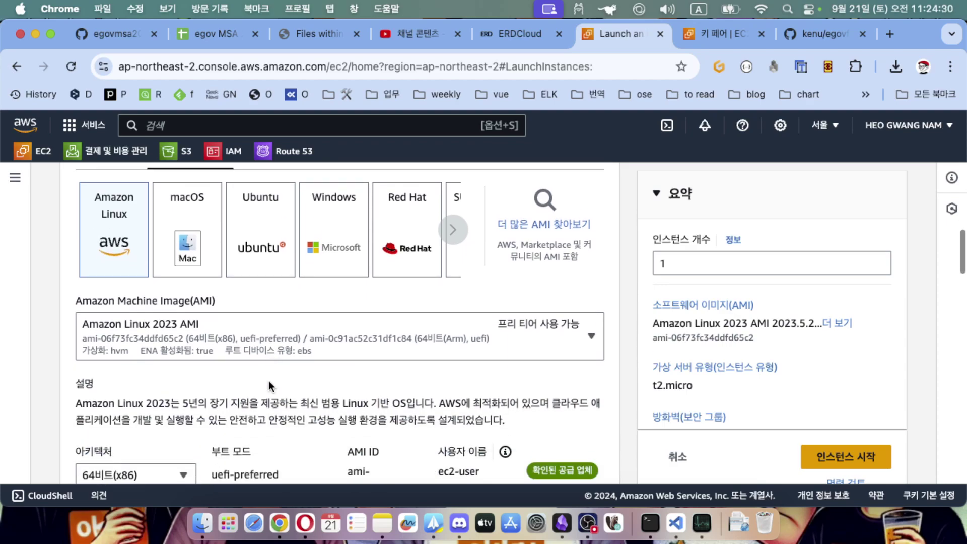
pyautogui.scroll(-2, 268, 380)
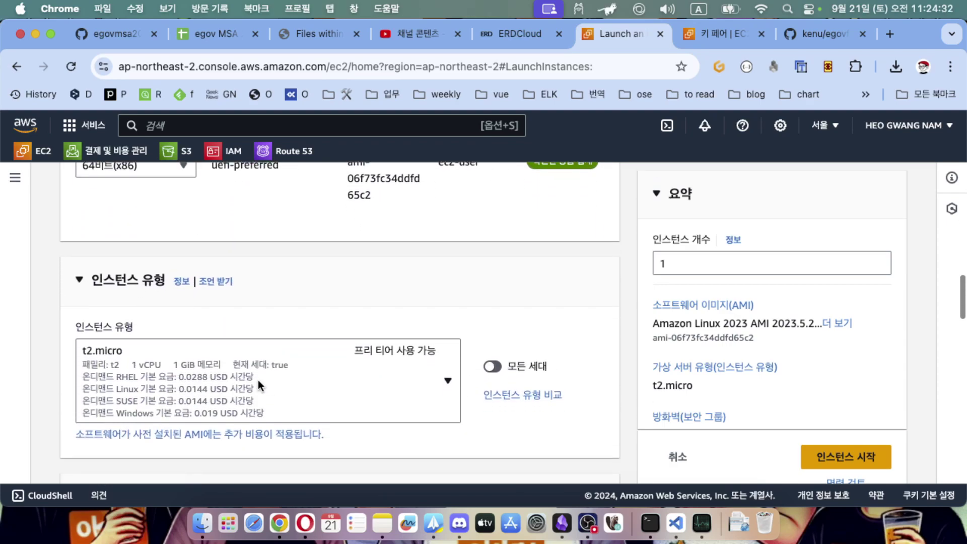
# - Search p3 in the instance type list, then close it keeping t2.micro
pyautogui.click(258, 380)
pyautogui.write('p3')
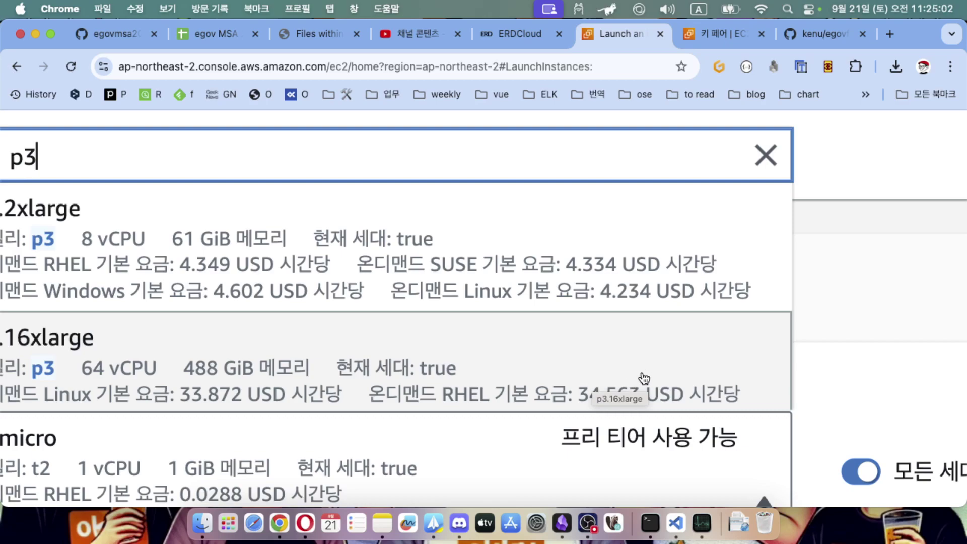
pyautogui.click(839, 309)
pyautogui.scroll(-2, 667, 313)
pyautogui.scroll(-3, 667, 318)
pyautogui.scroll(5, 666, 318)
pyautogui.scroll(-3, 667, 317)
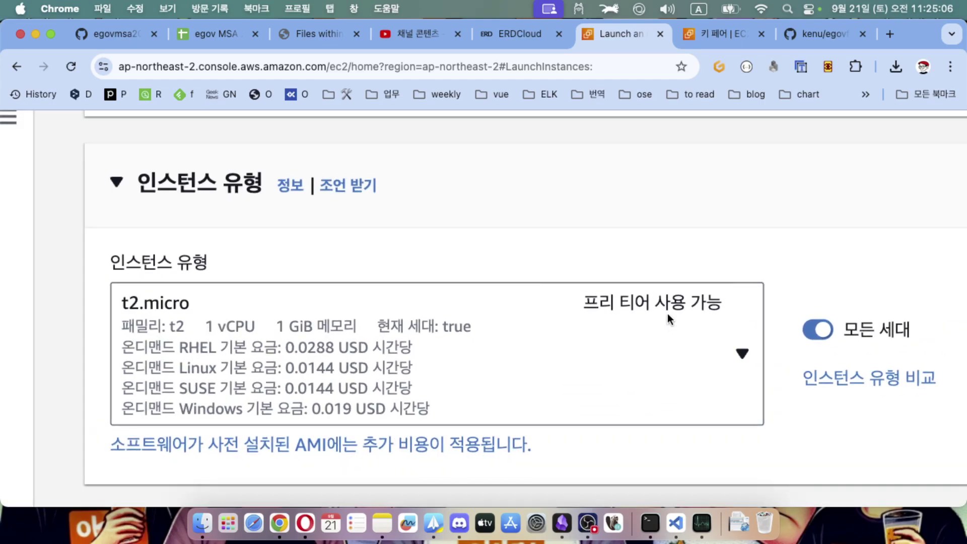
pyautogui.scroll(-5, 667, 314)
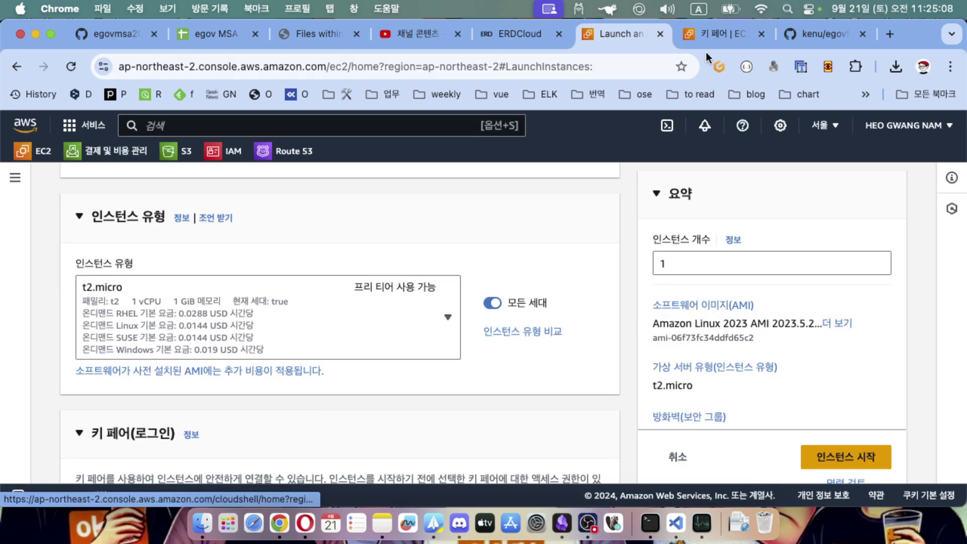
# - Compare the key pairs page with the launch form, ending on the key pair list
pyautogui.click(714, 33)
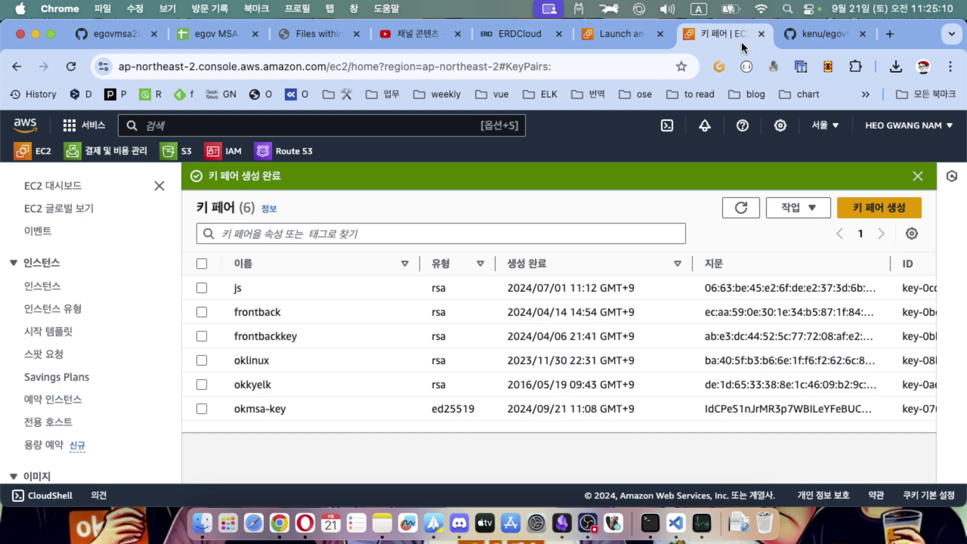
pyautogui.click(606, 38)
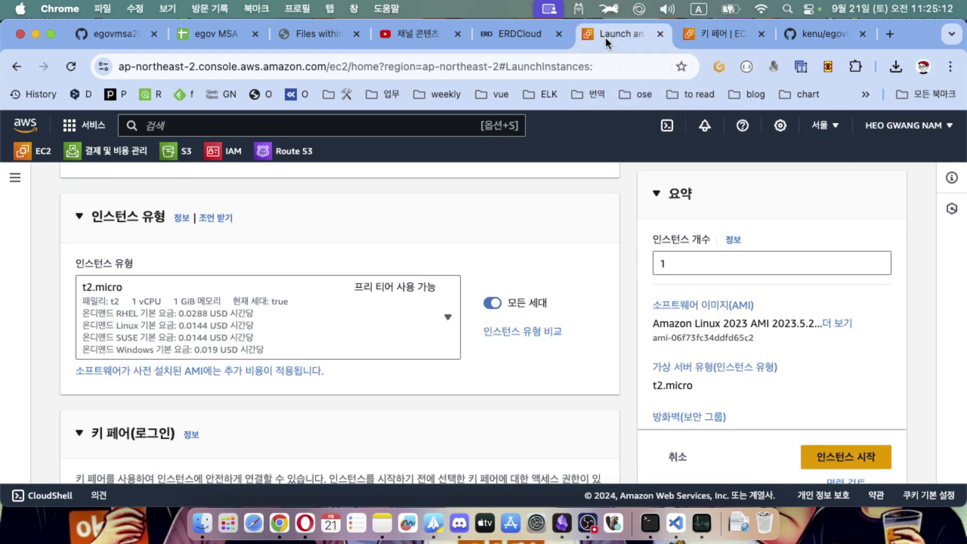
pyautogui.scroll(-5, 541, 297)
pyautogui.scroll(-3, 541, 298)
pyautogui.scroll(10, 541, 297)
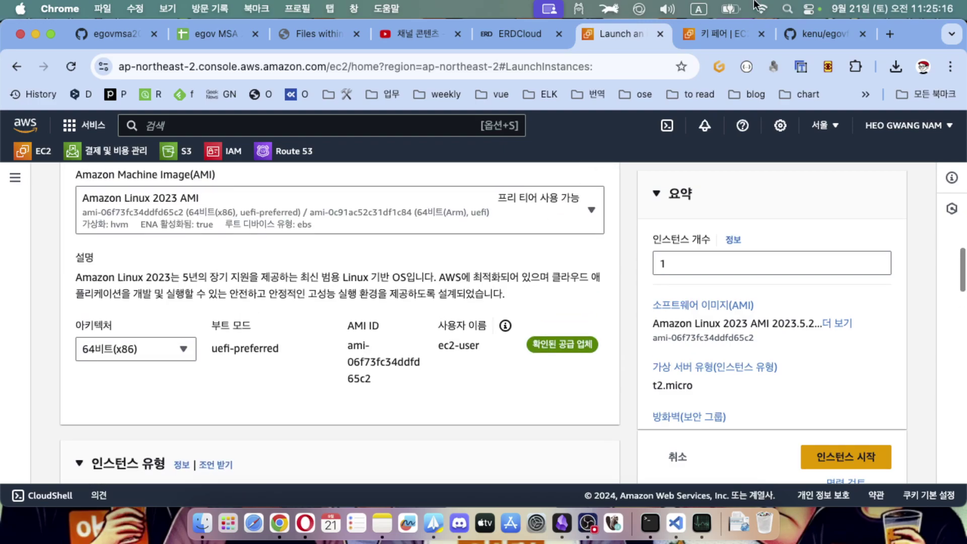
pyautogui.click(728, 36)
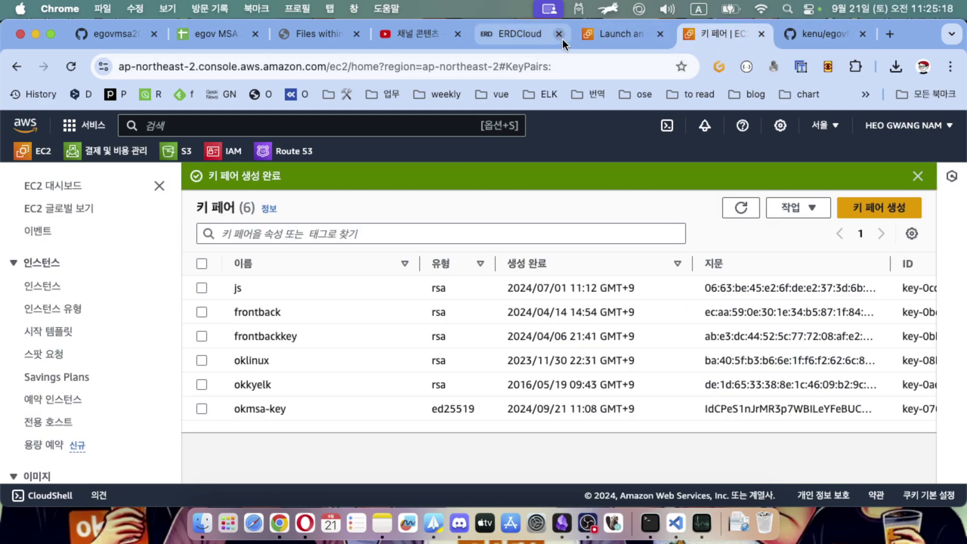
# - Scroll the 멤버 sheet of the egov MSA spreadsheet to see which members have O in column O
pyautogui.click(202, 36)
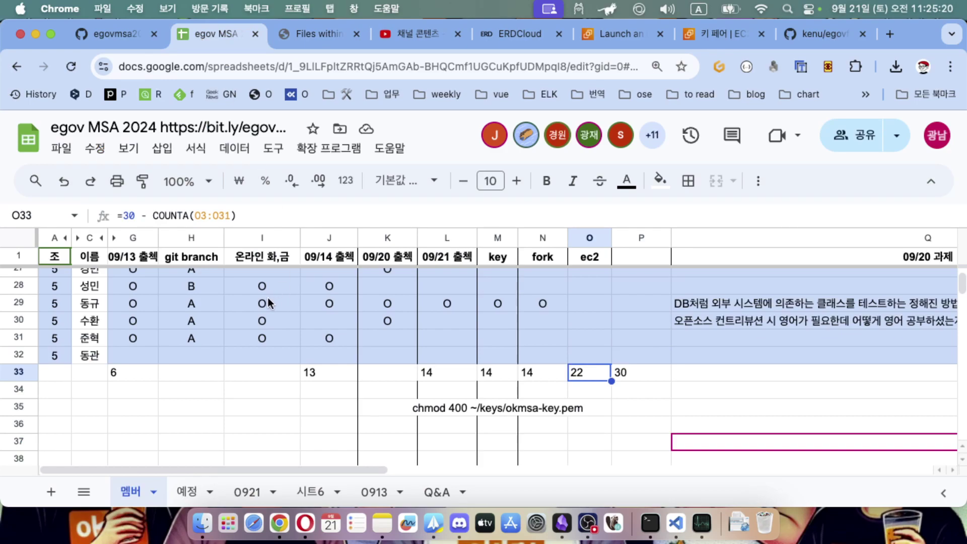
pyautogui.scroll(5, 528, 376)
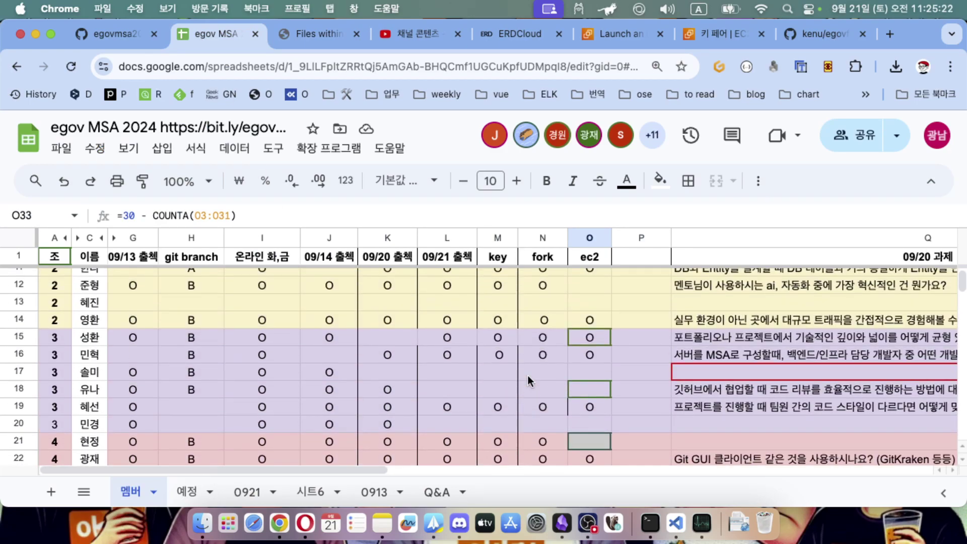
pyautogui.scroll(-2, 589, 300)
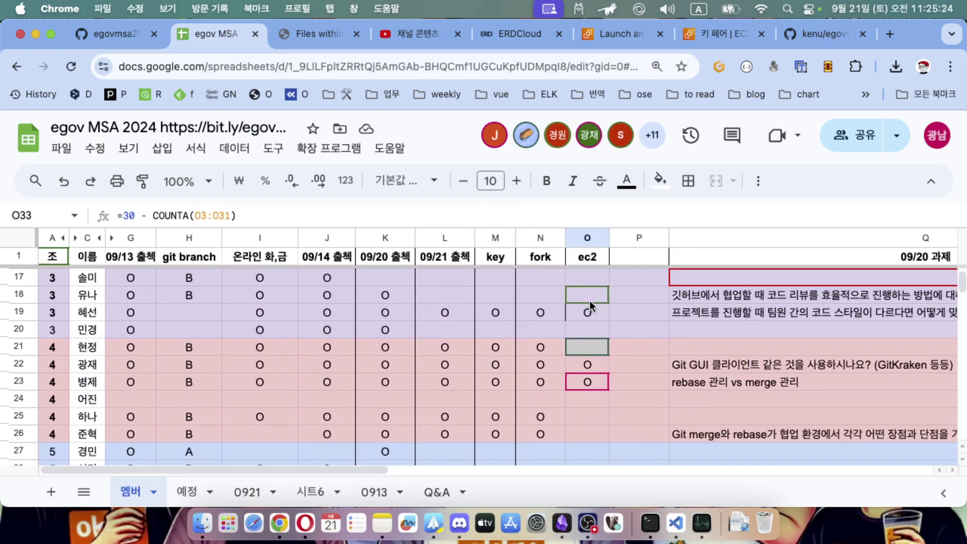
pyautogui.scroll(-2, 590, 376)
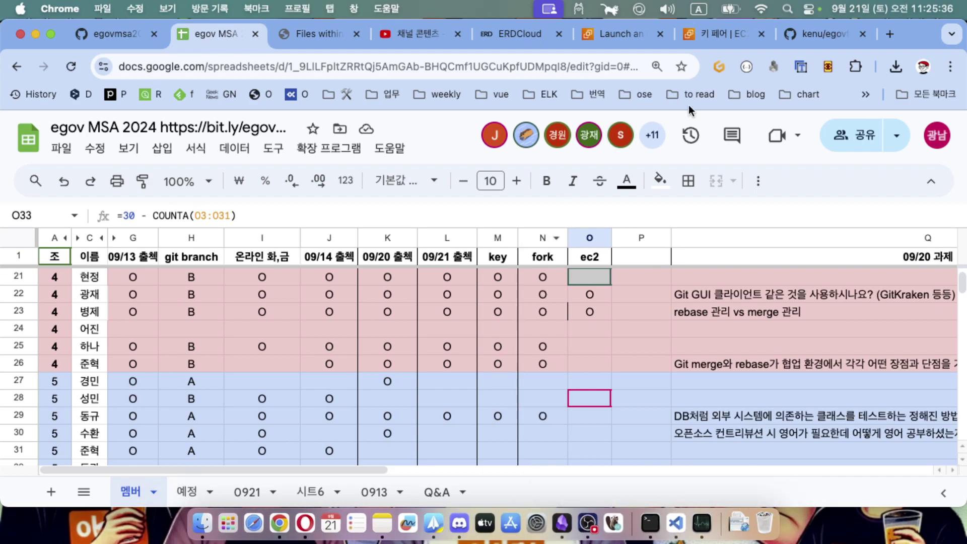
# - Close the 키 페어 tab, leaving the launch setup page open
pyautogui.click(710, 35)
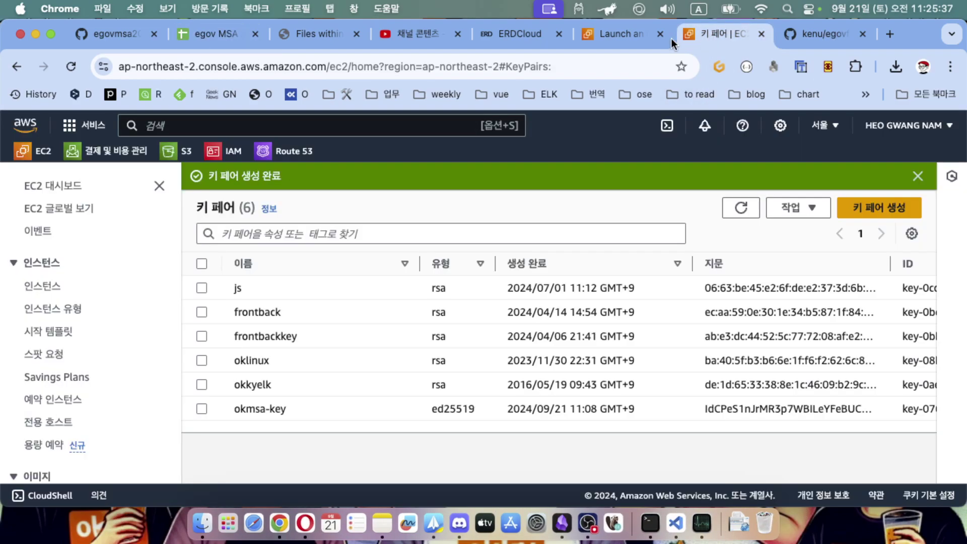
pyautogui.click(618, 34)
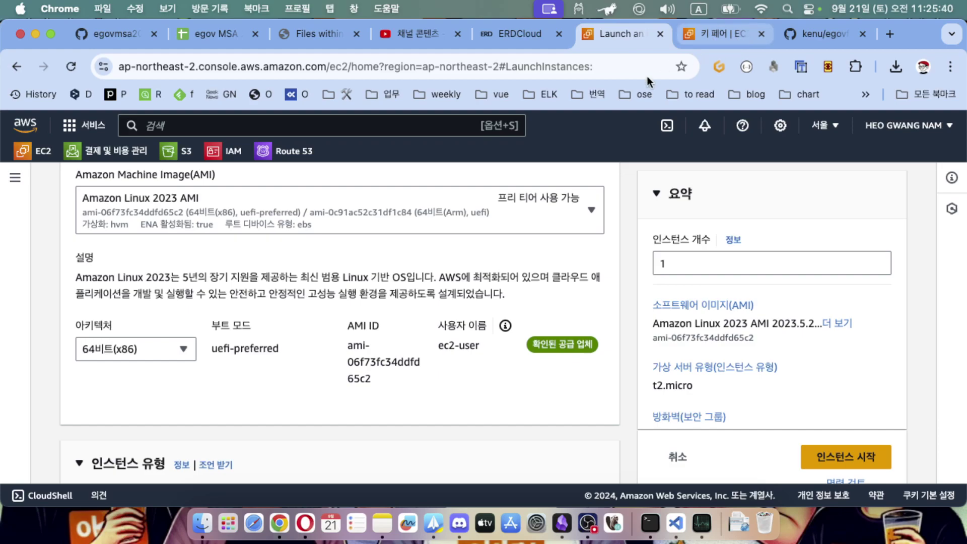
pyautogui.click(762, 34)
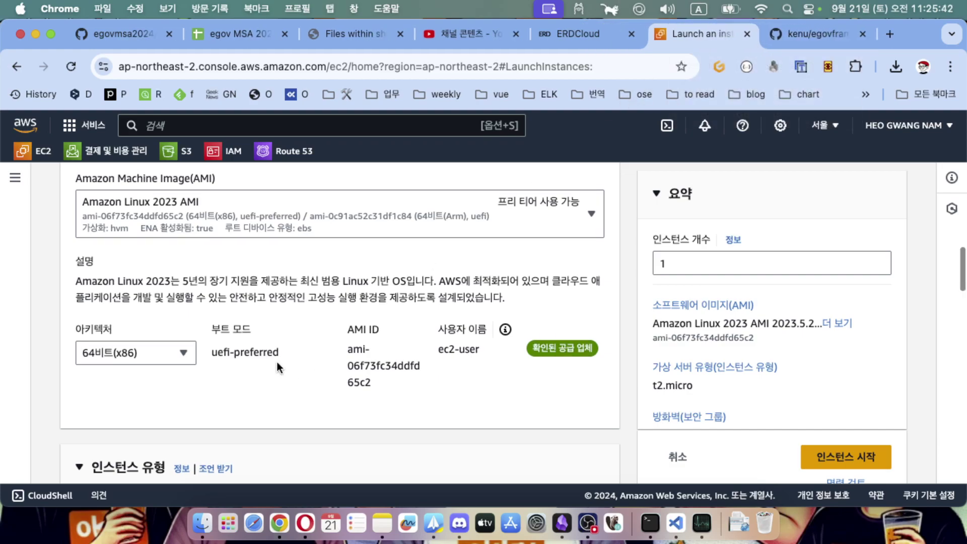
pyautogui.scroll(10, 277, 362)
# - Return to the Instances list and cancel renaming the t2.xlarge instance, leaving it unnamed
pyautogui.click(118, 194)
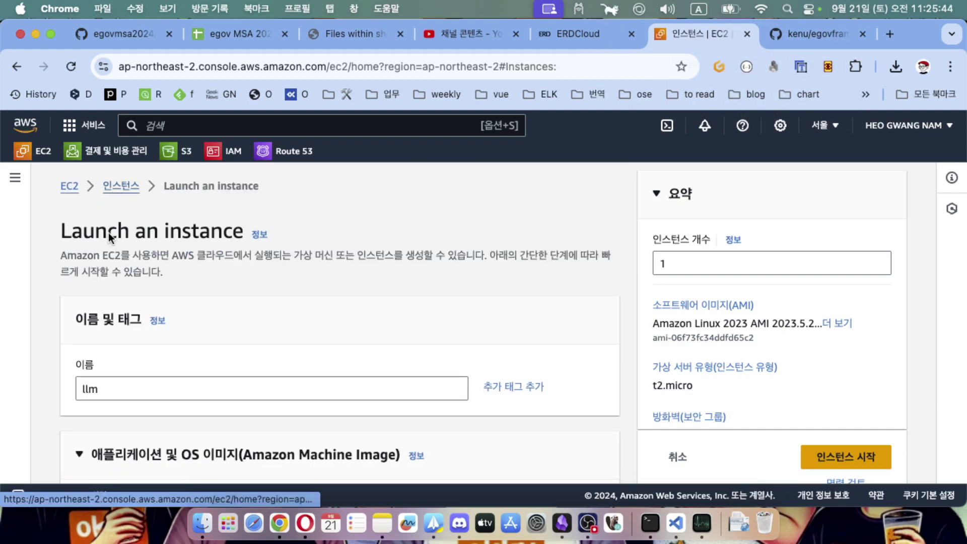
pyautogui.hscroll(-10, 251, 282)
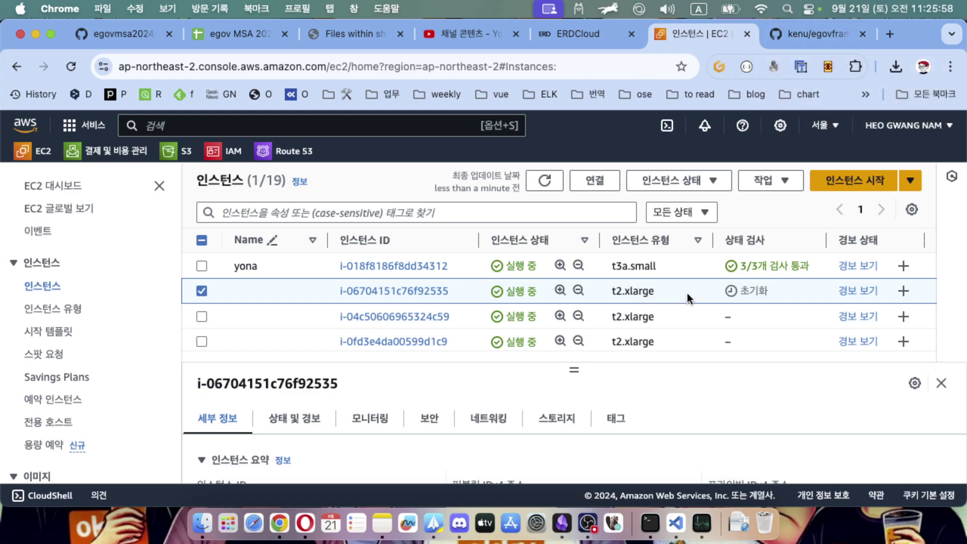
pyautogui.click(315, 292)
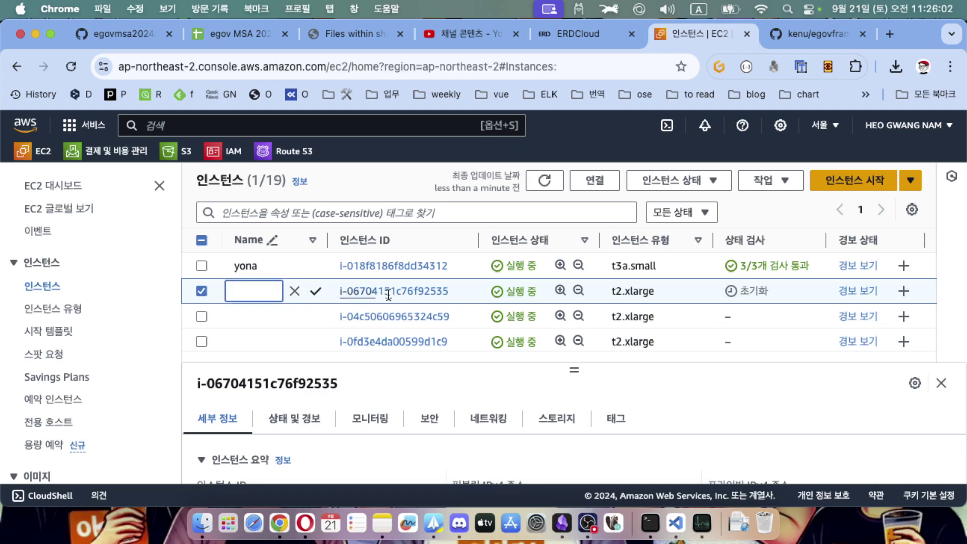
pyautogui.click(675, 296)
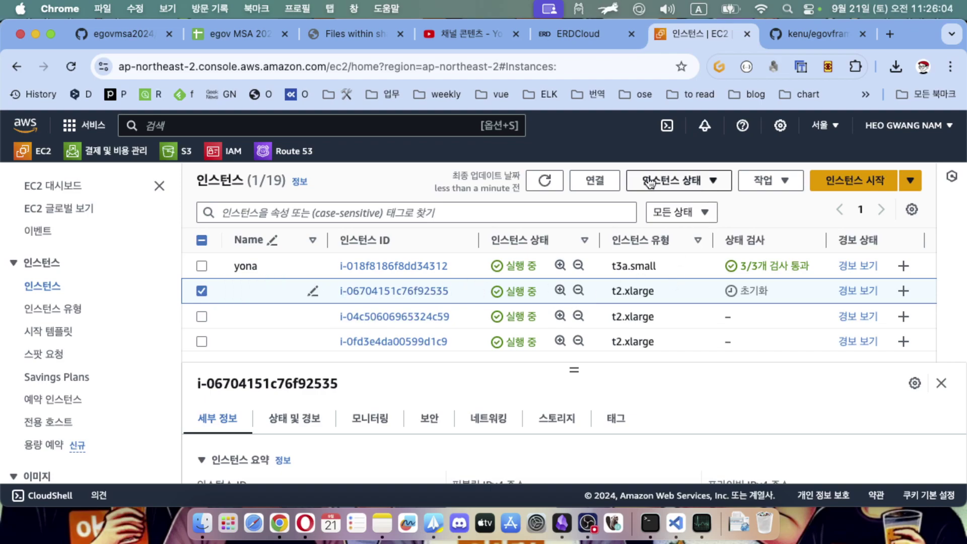
# - Open an EC2 Instance Connect shell on i-06704151c76f92535, close it, and return to the spreadsheet
pyautogui.click(596, 185)
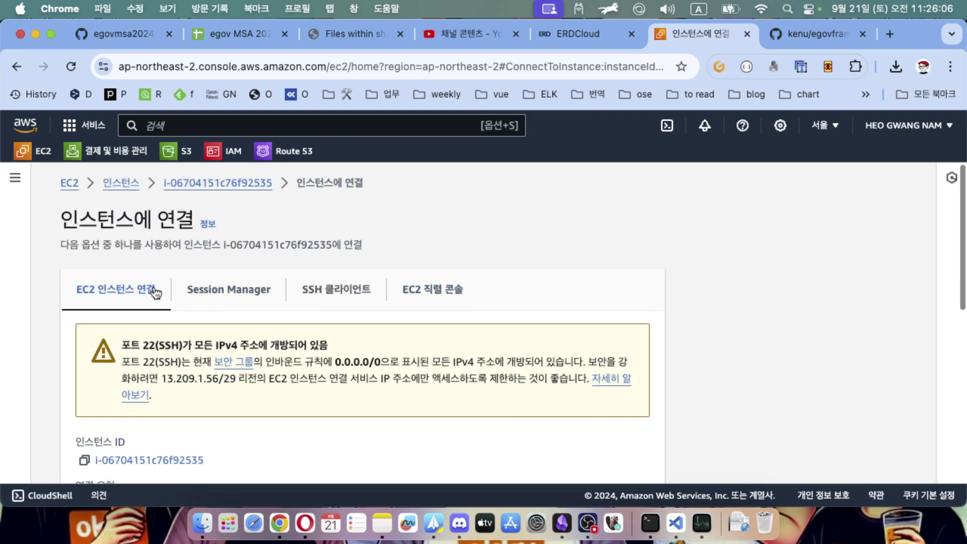
pyautogui.scroll(-10, 156, 292)
pyautogui.click(654, 462)
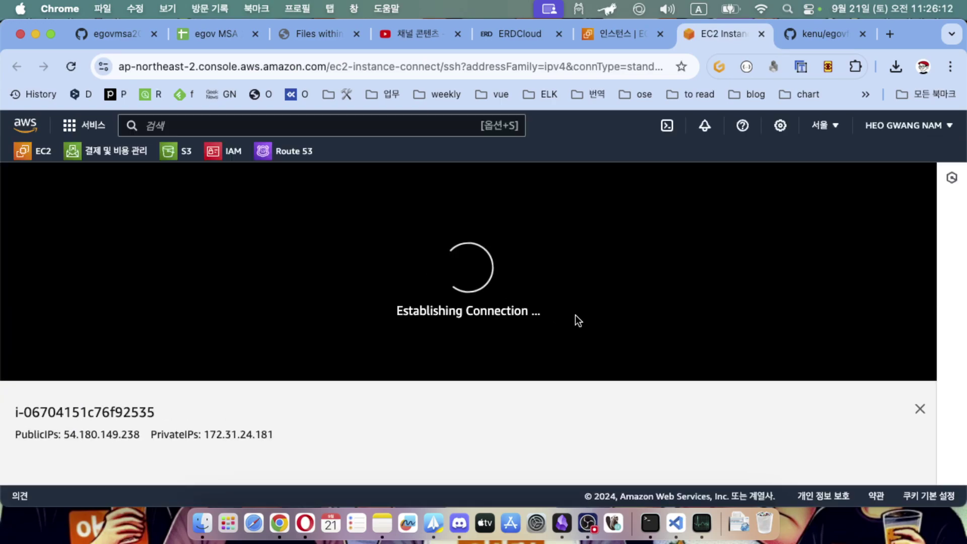
pyautogui.click(920, 407)
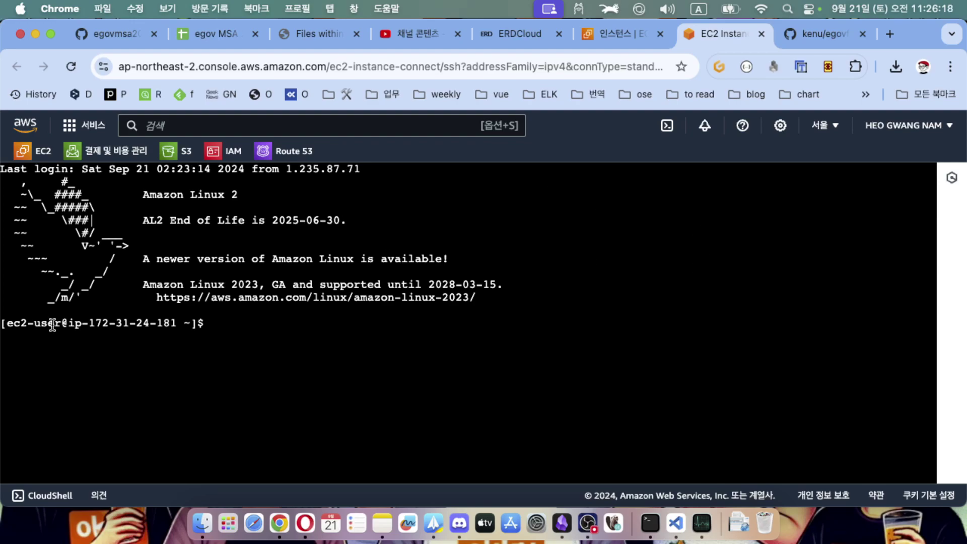
pyautogui.click(761, 35)
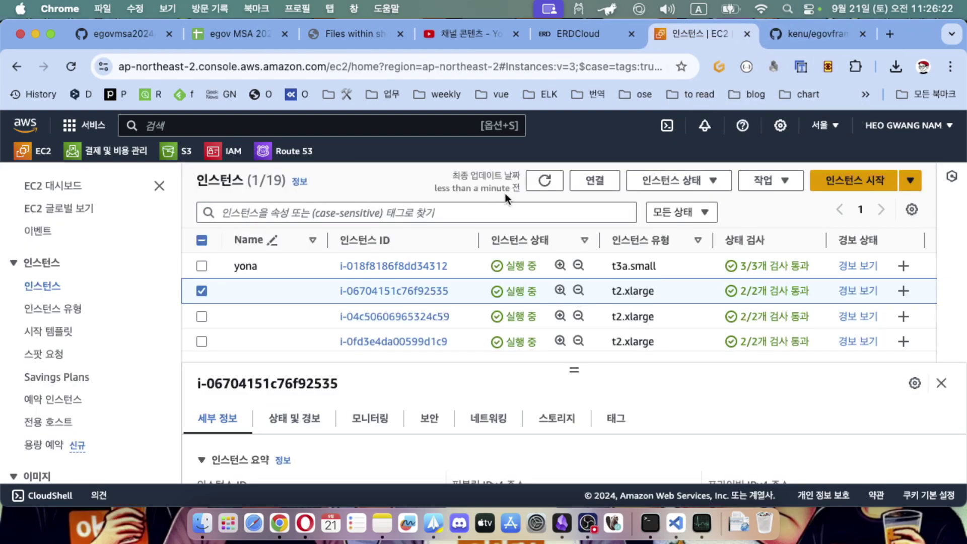
pyautogui.click(249, 41)
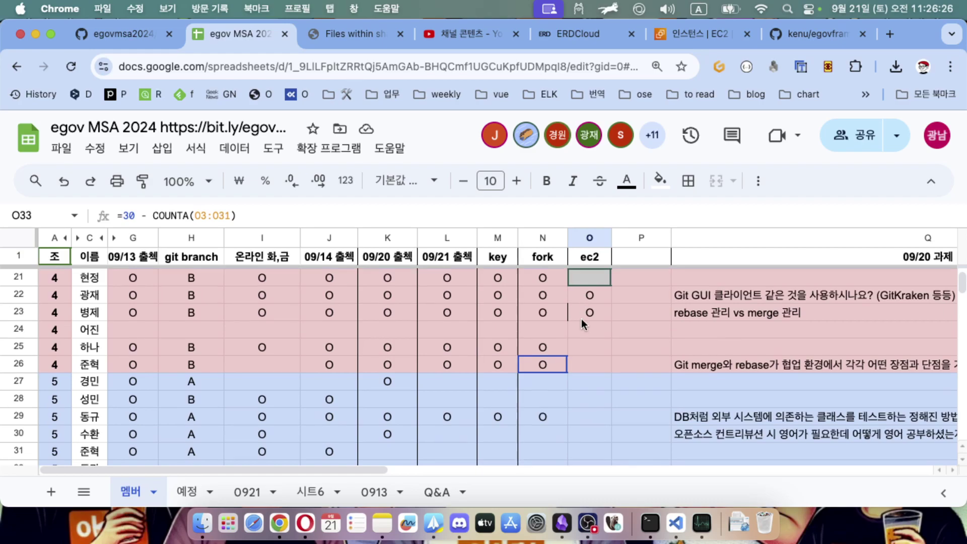
# - Check the ec2 column from cell O3, then move to the egovframe-msa-edu GitHub tab
pyautogui.scroll(10, 581, 318)
pyautogui.click(587, 295)
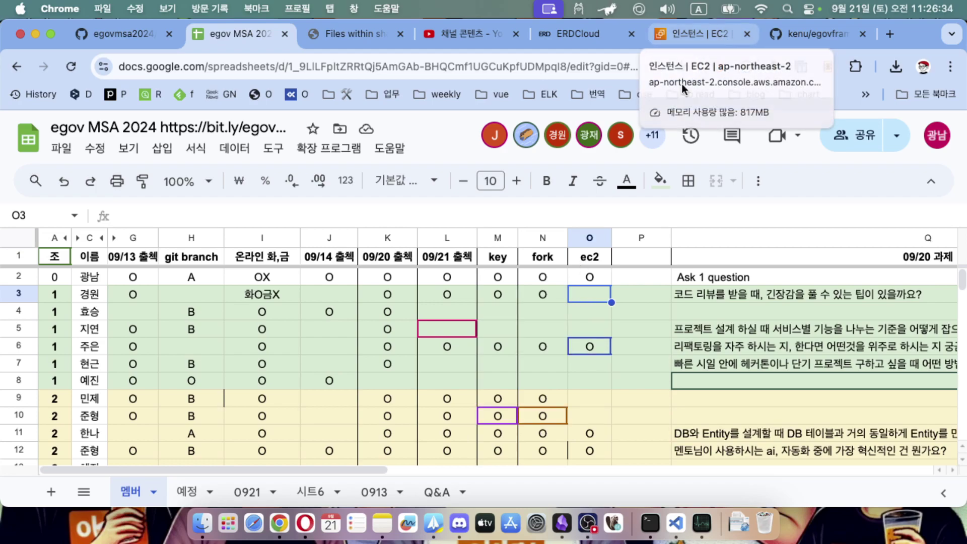
pyautogui.scroll(-10, 590, 289)
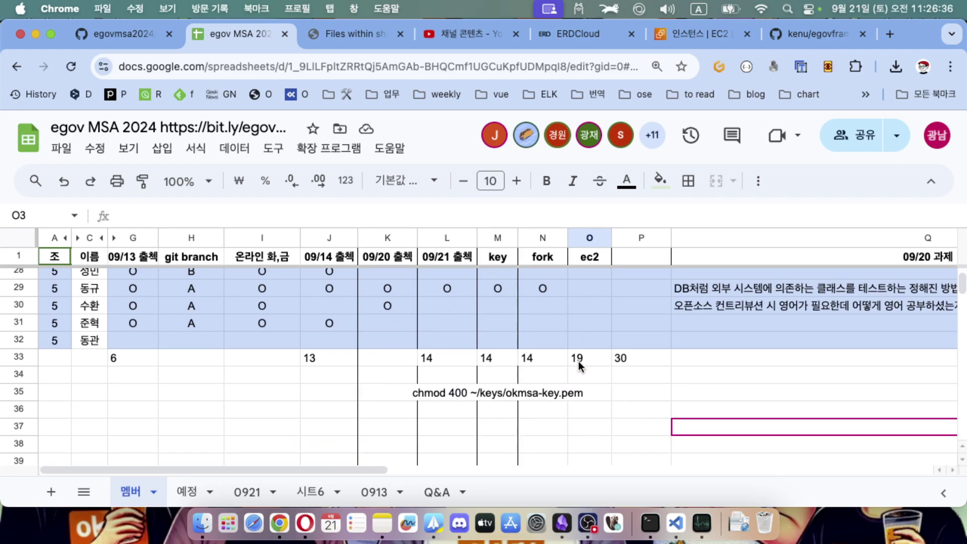
pyautogui.scroll(10, 591, 337)
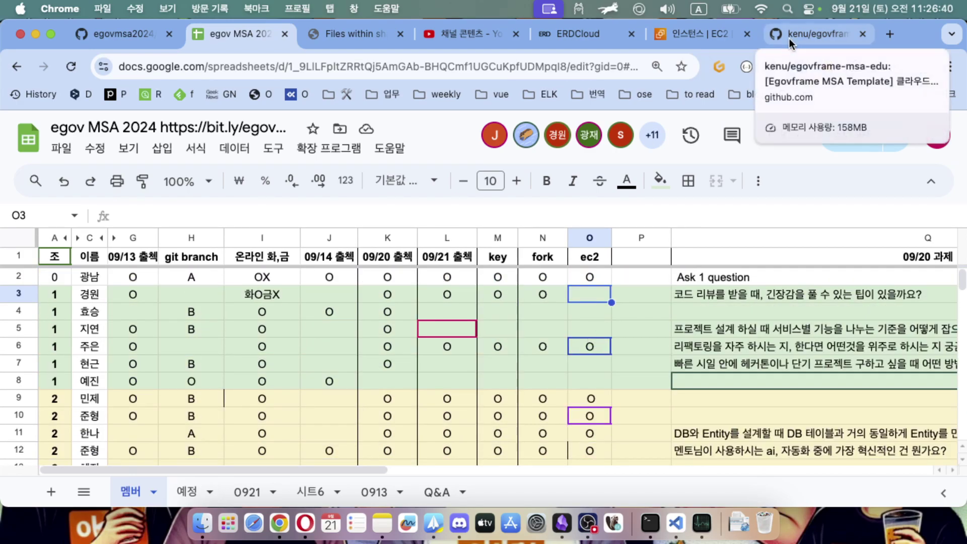
pyautogui.click(789, 39)
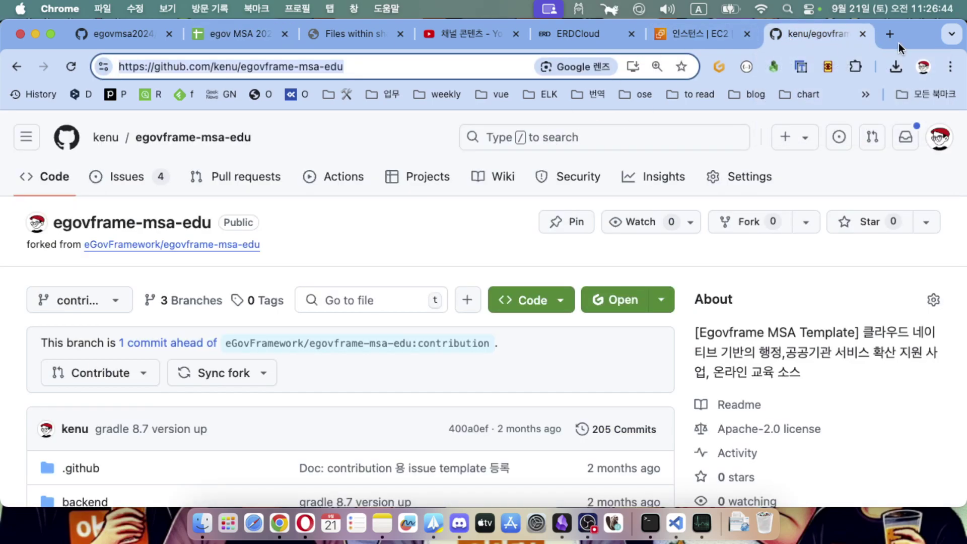
# - Open a new blank tab and close the ERDCloud tab
pyautogui.click(213, 67)
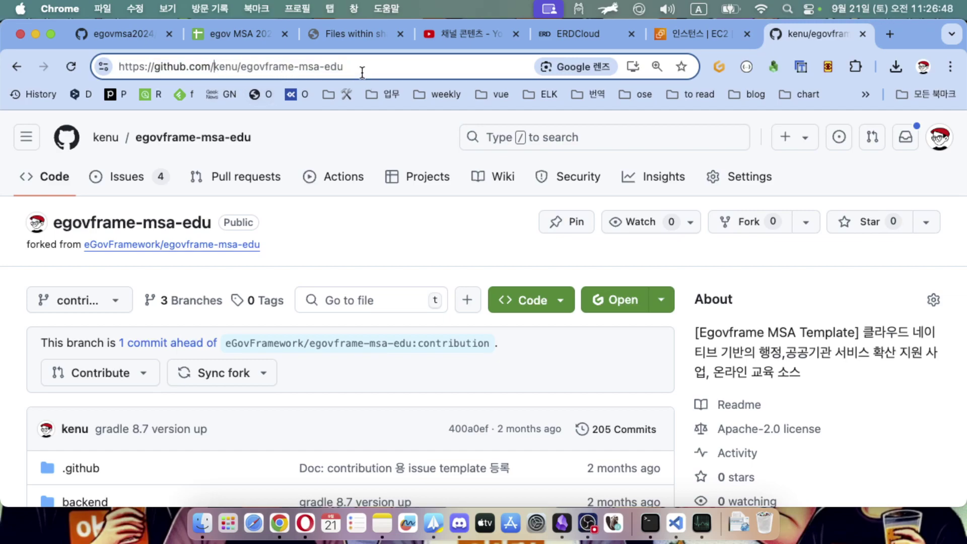
pyautogui.click(896, 33)
pyautogui.click(567, 34)
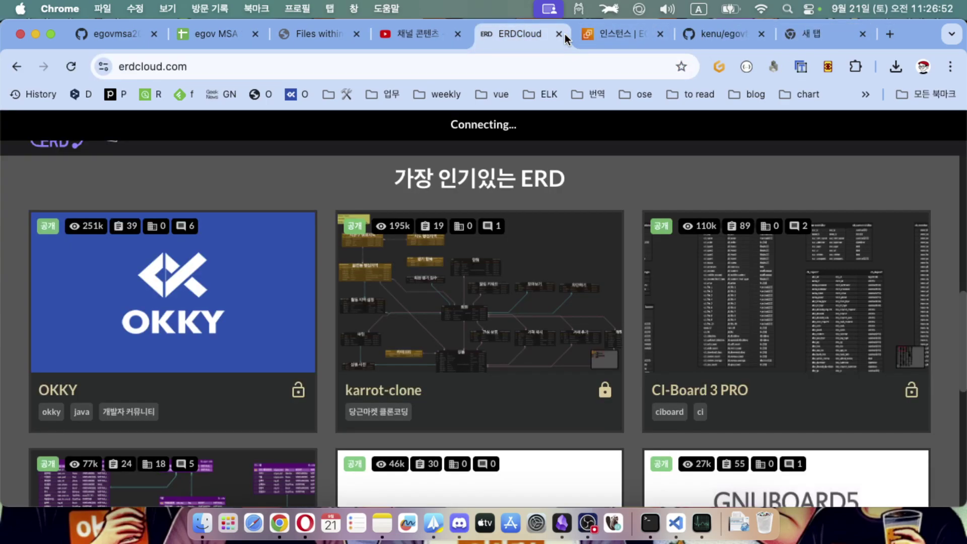
pyautogui.click(559, 34)
pyautogui.click(702, 36)
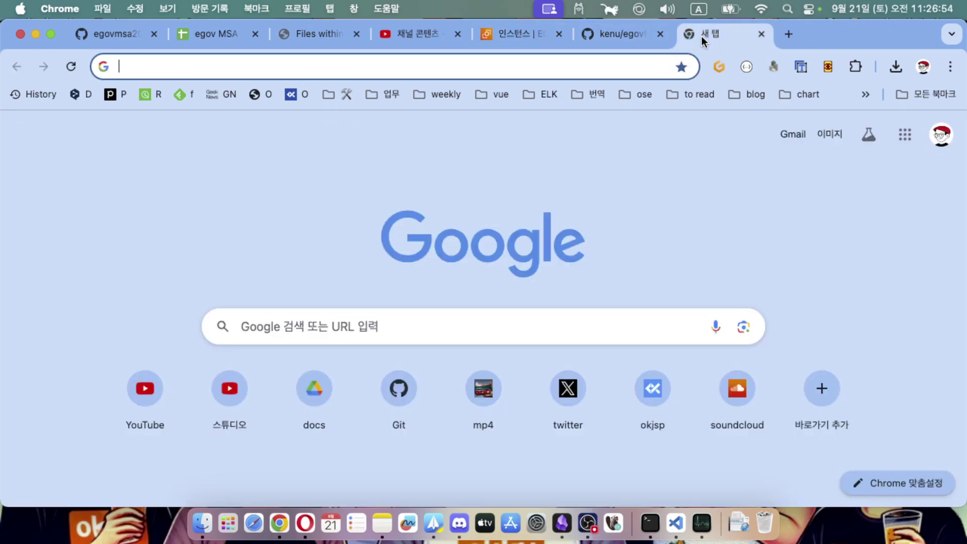
# - Load okdevtv.com/mib/egov/msa in the new tab
pyautogui.click(600, 66)
pyautogui.write('ok')
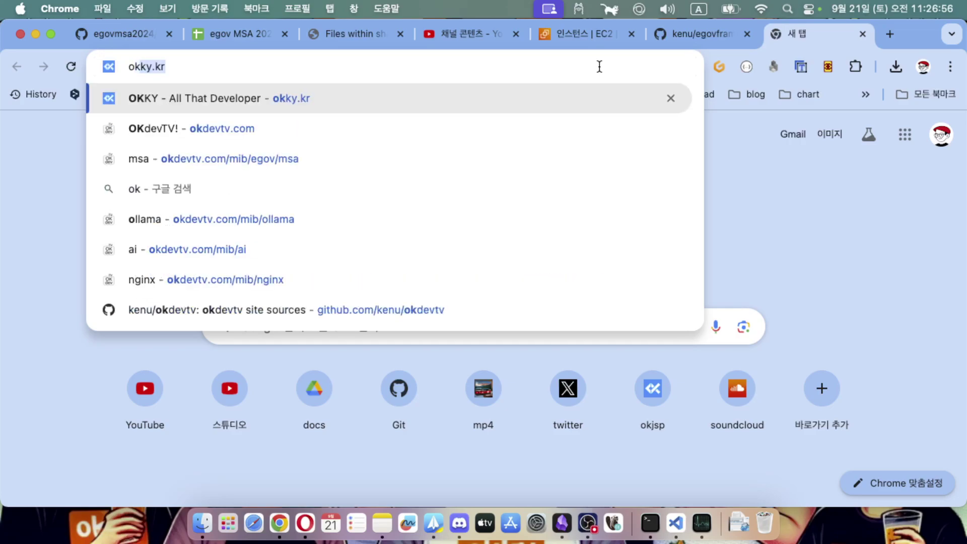
pyautogui.write('dev')
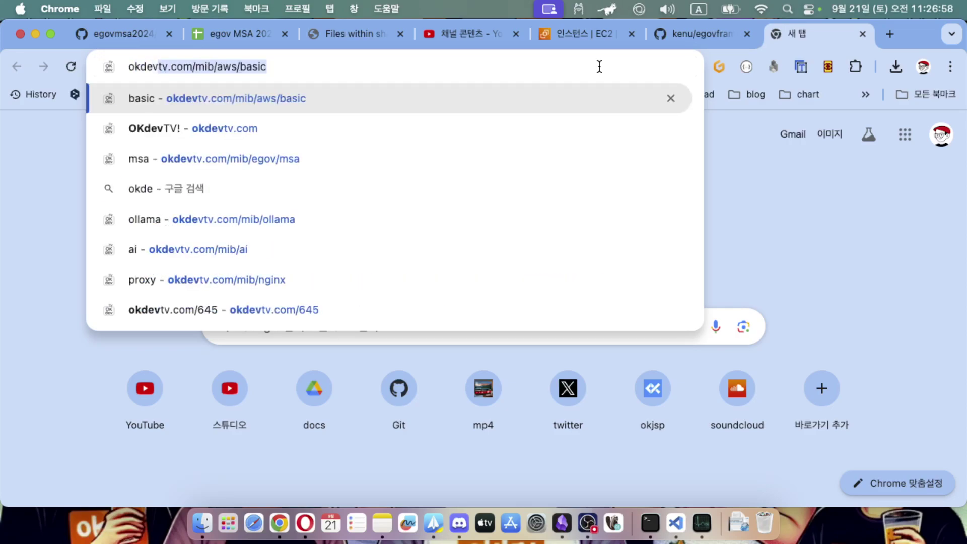
pyautogui.press('Right')
pyautogui.press('BackSpace')
pyautogui.press('BackSpace')
pyautogui.press('BackSpace')
pyautogui.press('BackSpace')
pyautogui.press('BackSpace')
pyautogui.press('BackSpace')
pyautogui.press('BackSpace')
pyautogui.press('BackSpace')
pyautogui.press('BackSpace')
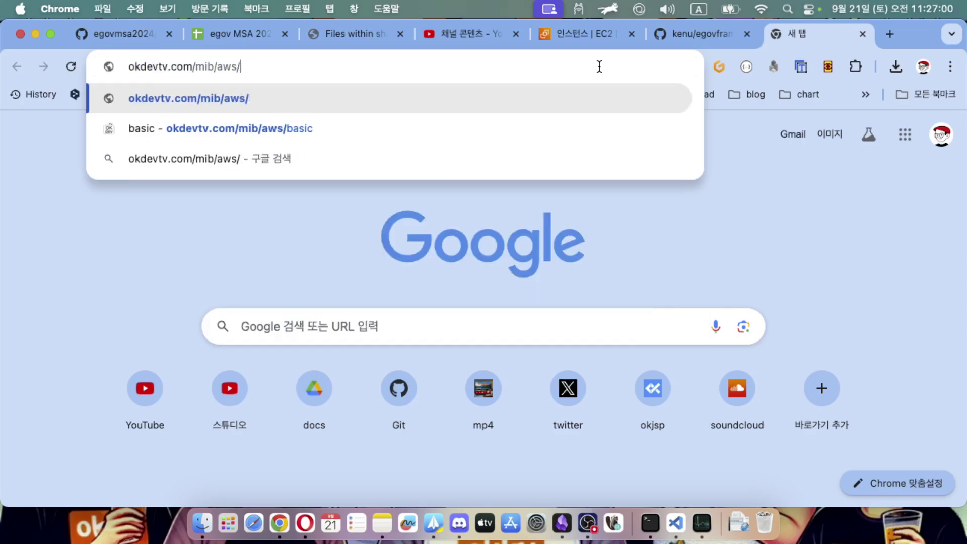
pyautogui.write('egov')
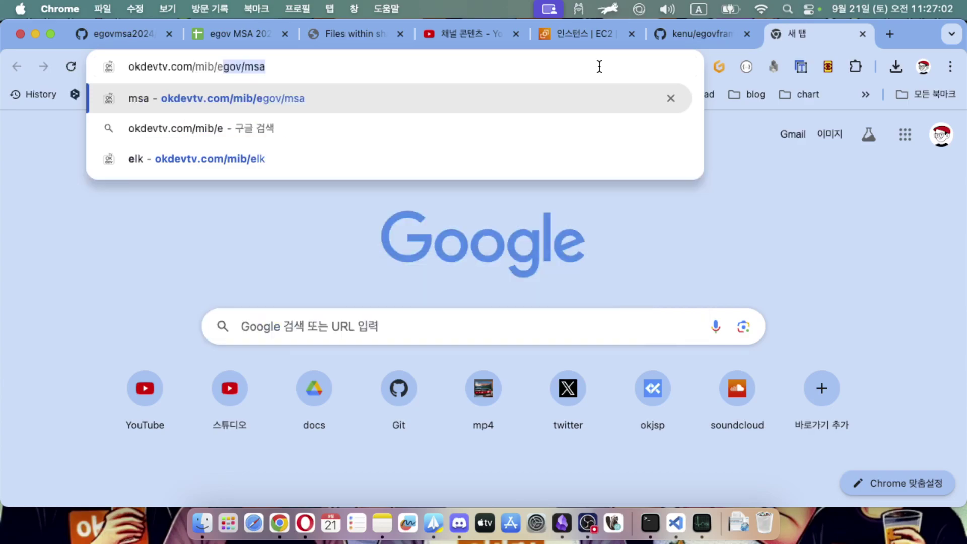
pyautogui.write('/')
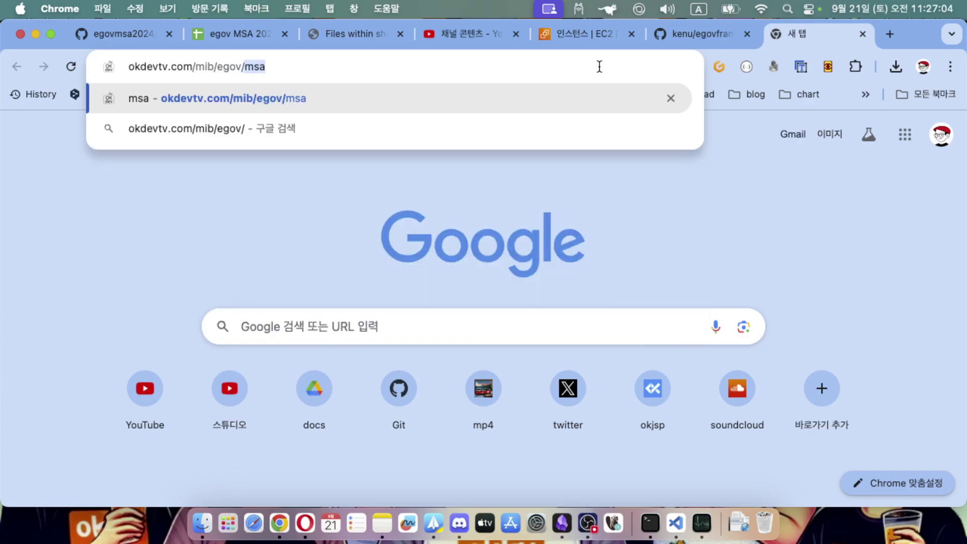
pyautogui.write('msa')
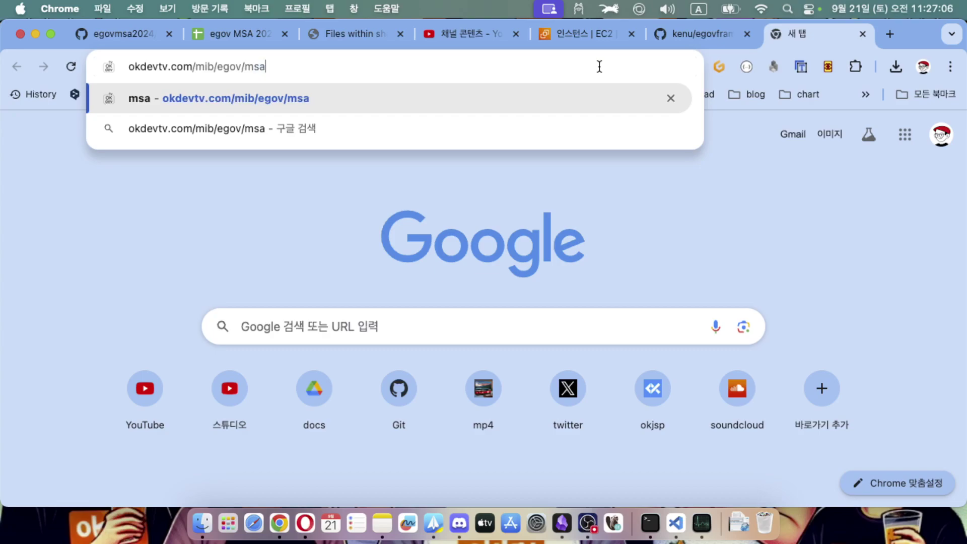
pyautogui.press('Return')
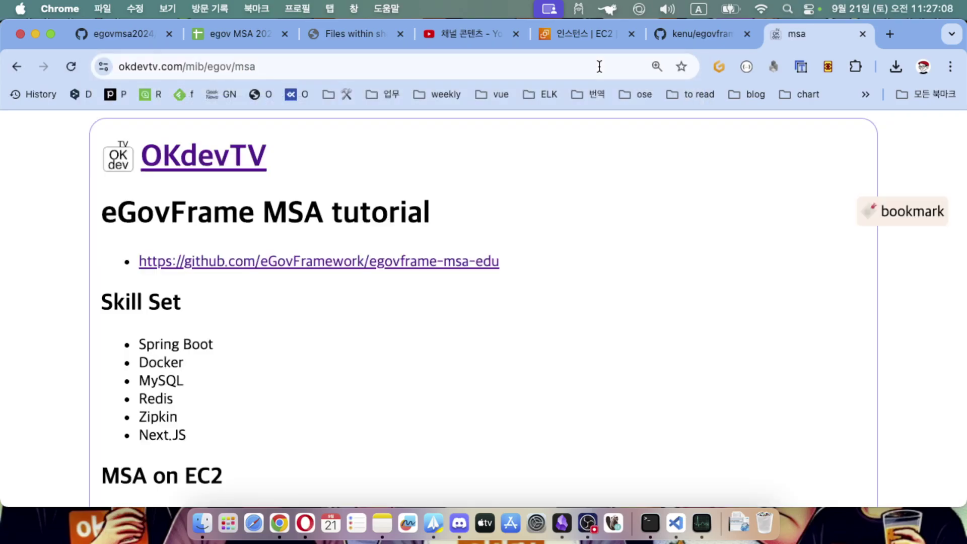
# - Highlight the Docker, MySQL, Zipkin and Spring Boot entries in the Skill Set
pyautogui.scroll(-10, 266, 392)
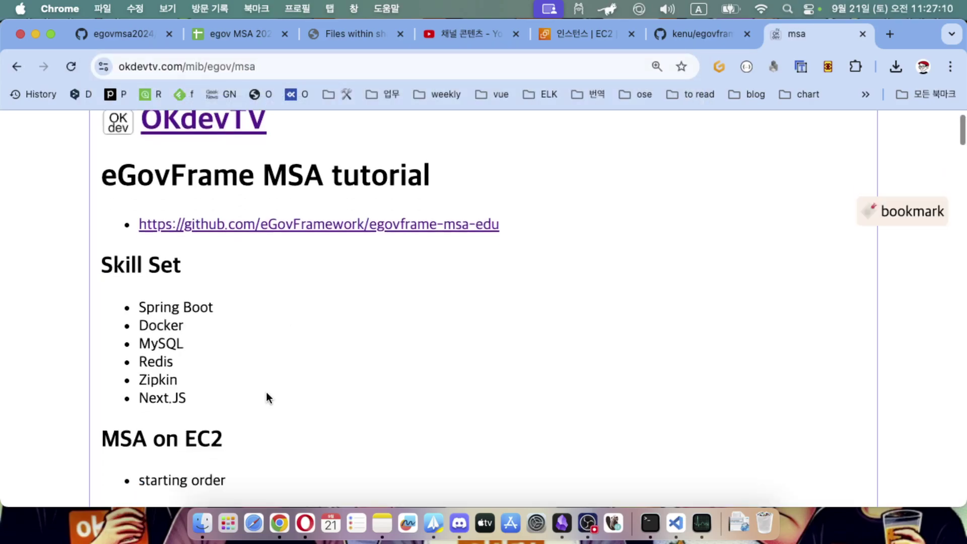
pyautogui.scroll(10, 266, 392)
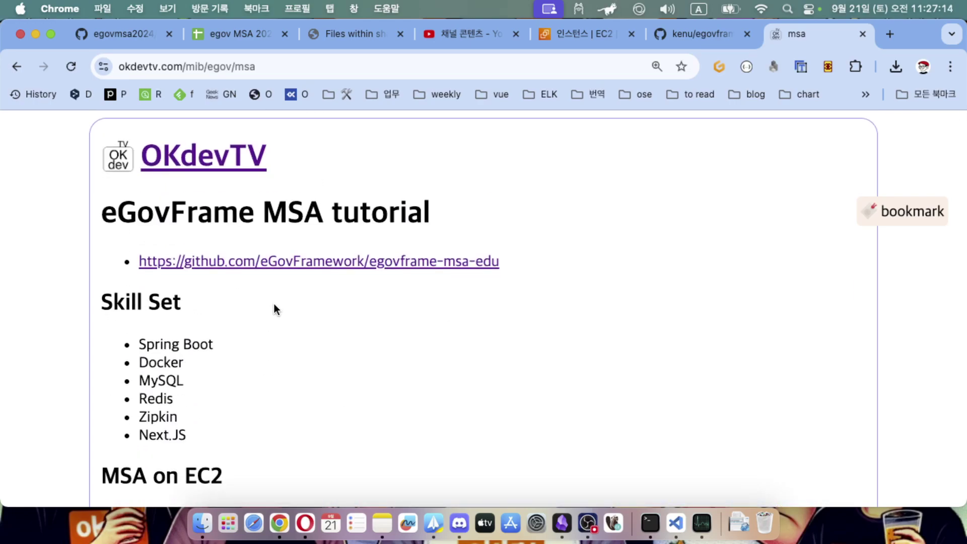
pyautogui.scroll(-2, 231, 361)
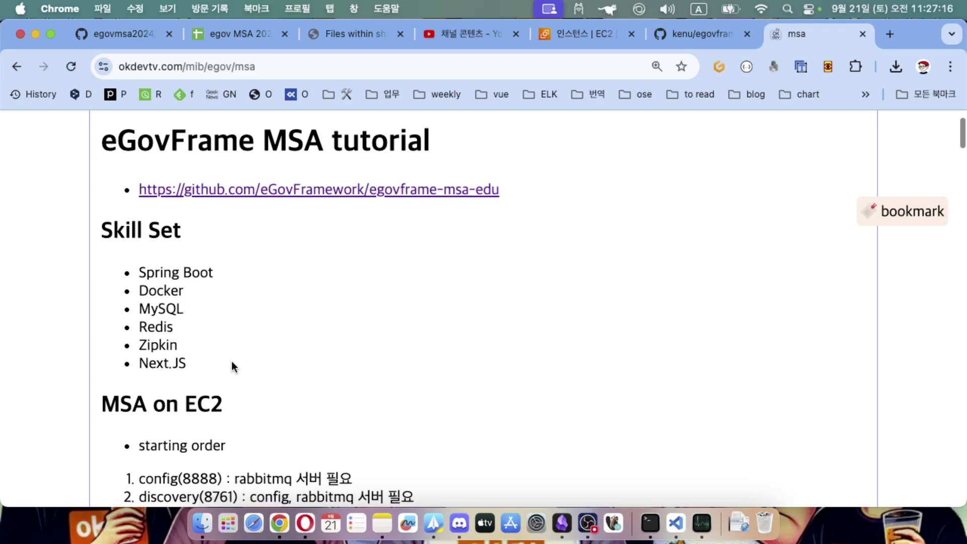
pyautogui.moveTo(141, 272); pyautogui.dragTo(267, 271)
pyautogui.moveTo(136, 291); pyautogui.dragTo(252, 302)
pyautogui.click(192, 310)
pyautogui.doubleClick(162, 308)
pyautogui.click(173, 328)
pyautogui.moveTo(173, 327); pyautogui.dragTo(141, 345)
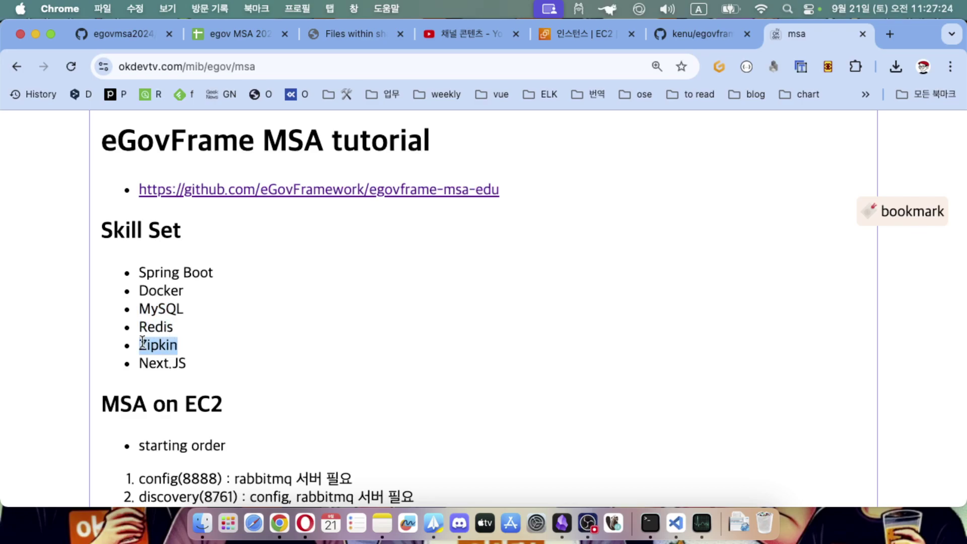
pyautogui.moveTo(224, 265); pyautogui.dragTo(125, 274)
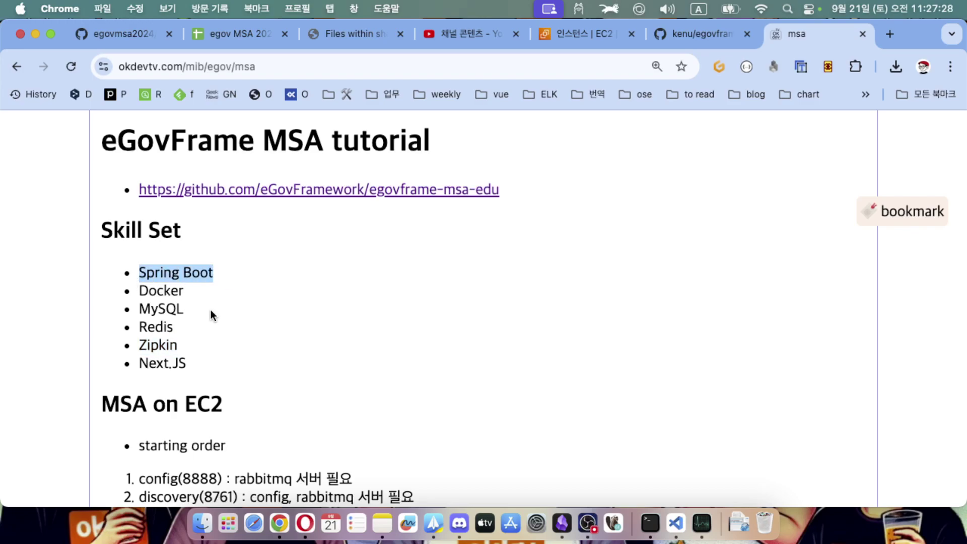
# - Highlight Next.JS and starting-order items config, discovery and apigateway, then open a new tab
pyautogui.scroll(-2, 210, 313)
pyautogui.click(181, 313)
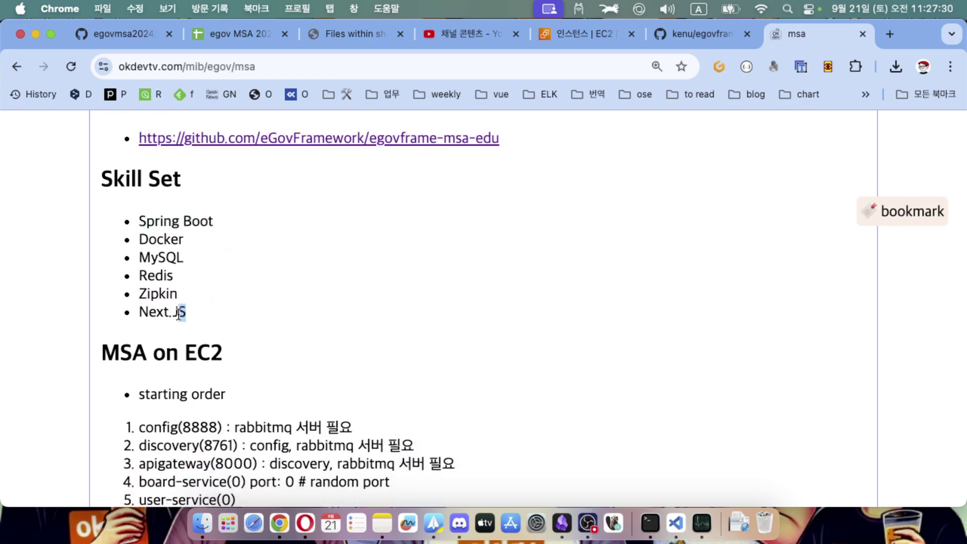
pyautogui.moveTo(181, 315); pyautogui.dragTo(140, 318)
pyautogui.scroll(-6, 274, 315)
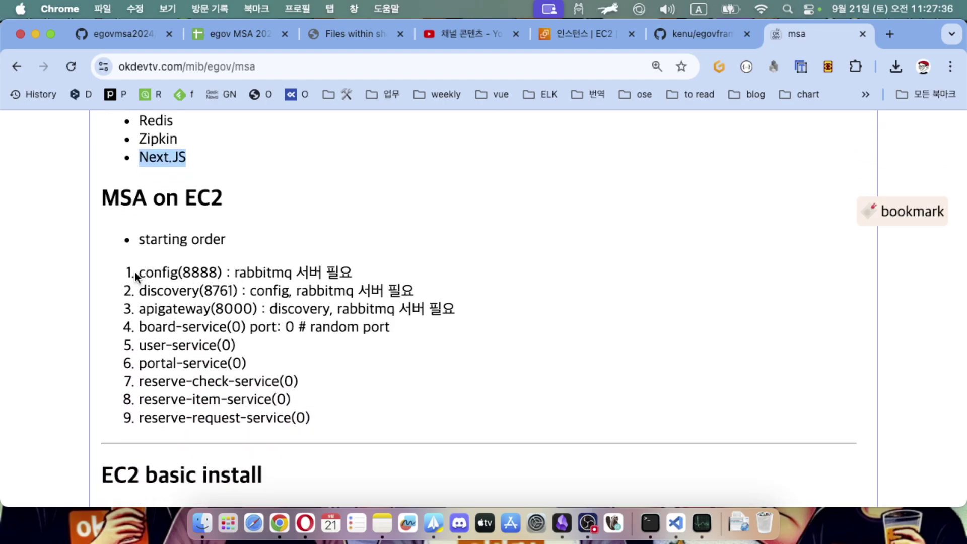
pyautogui.moveTo(119, 275); pyautogui.dragTo(459, 309)
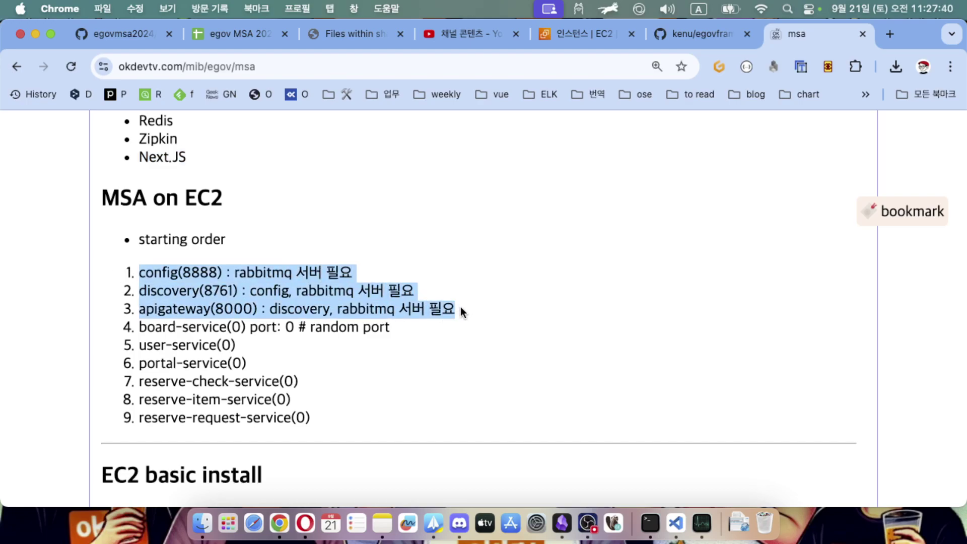
pyautogui.click(889, 34)
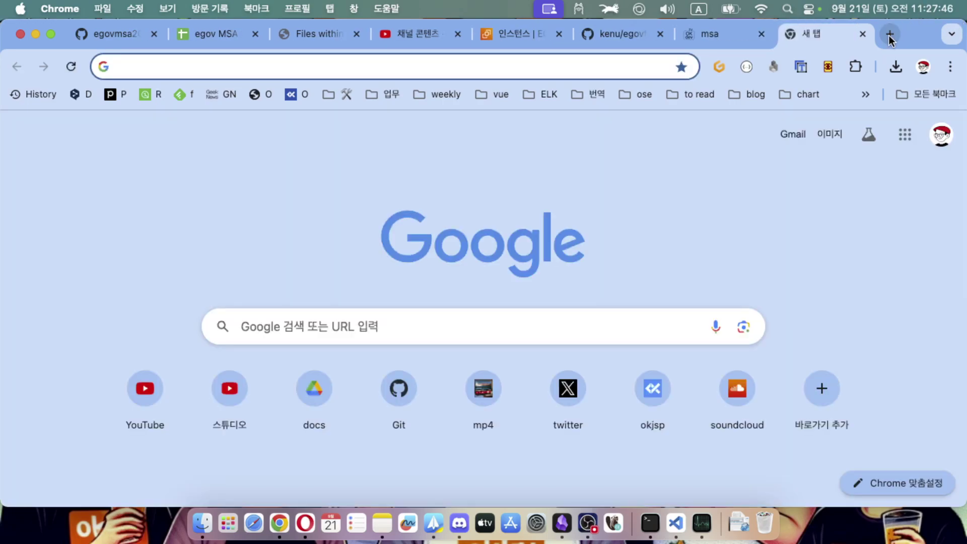
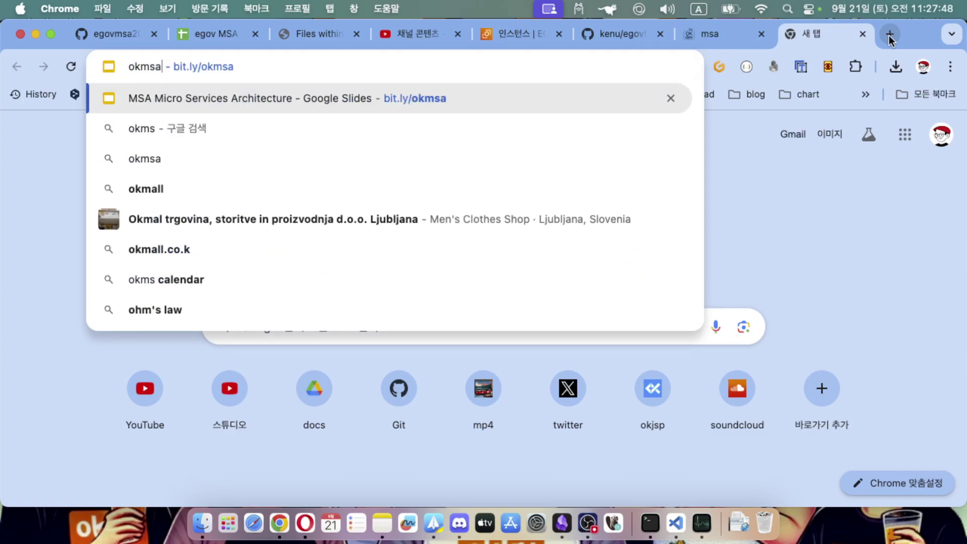
pyautogui.click(468, 90)
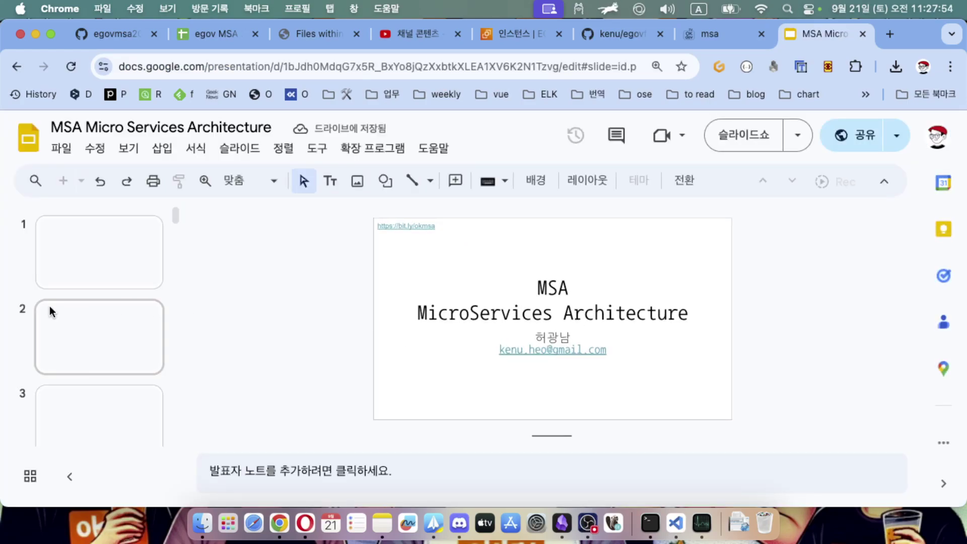
pyautogui.scroll(-8, 49, 306)
pyautogui.scroll(-12, 49, 306)
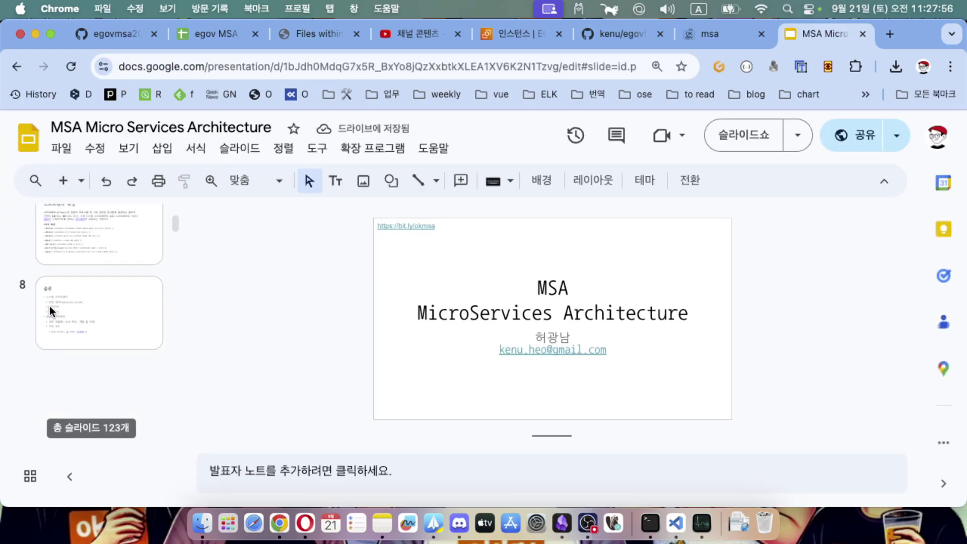
pyautogui.scroll(-12, 49, 306)
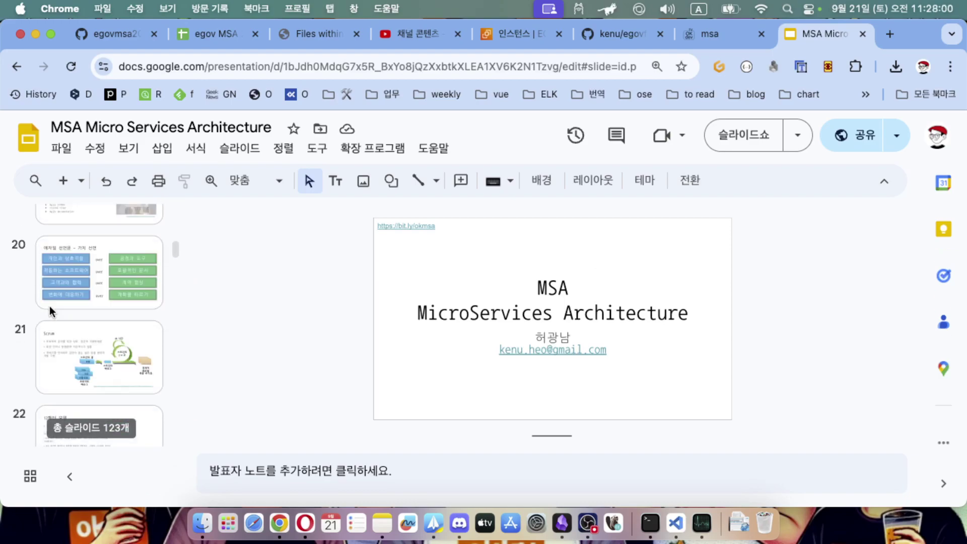
pyautogui.scroll(-6, 49, 306)
pyautogui.scroll(-7, 49, 310)
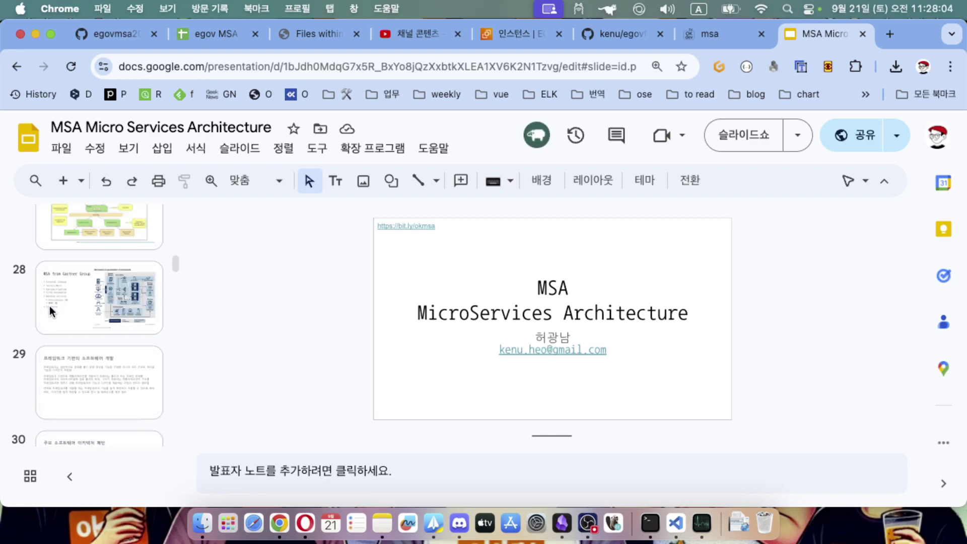
pyautogui.click(50, 311)
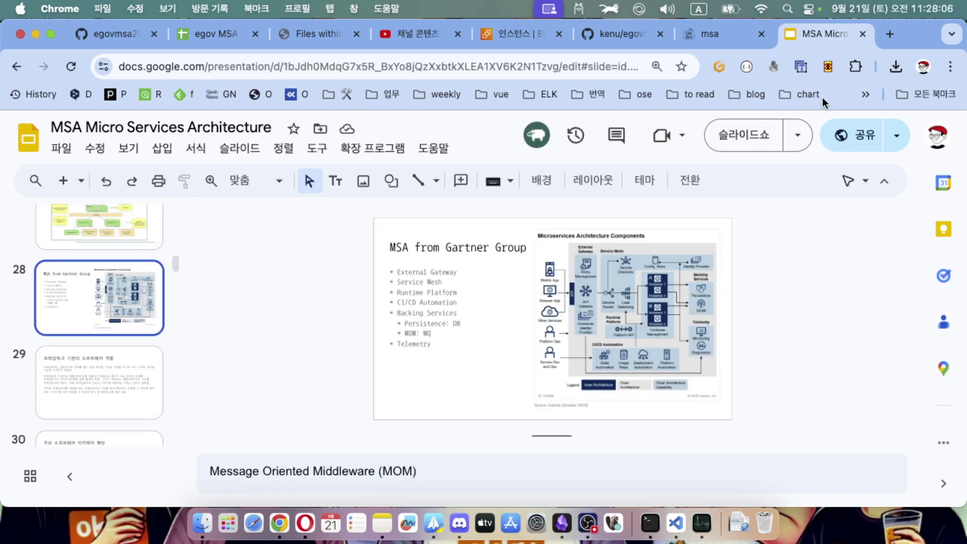
pyautogui.click(735, 132)
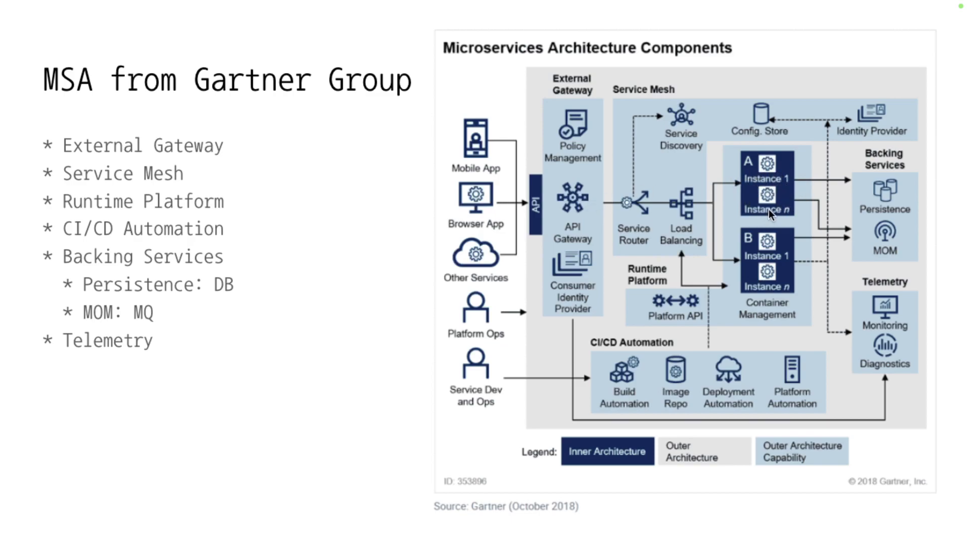
pyautogui.press('Escape')
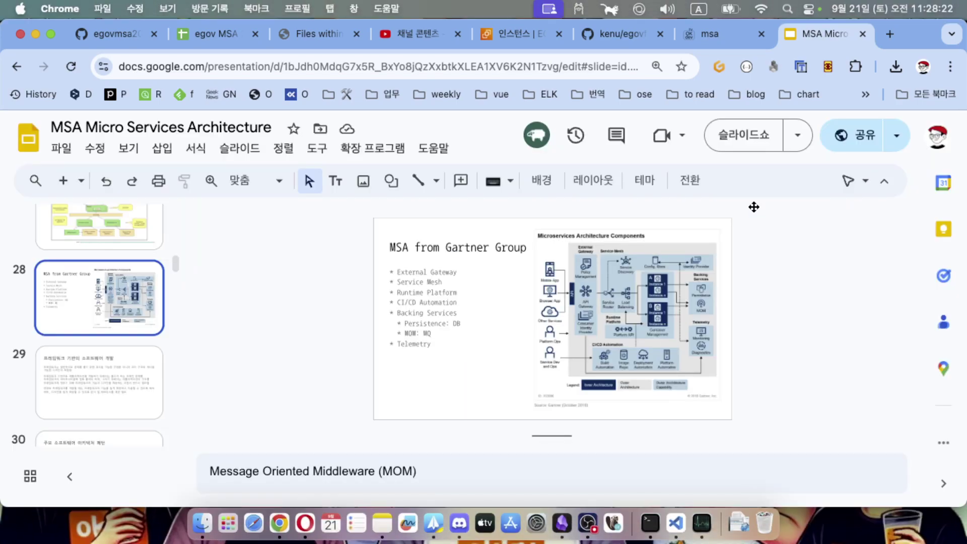
# - On the okdevtv MSA tutorial page, highlight starting-order items 4–9 and the apigateway(8000) entry
pyautogui.click(695, 38)
pyautogui.moveTo(140, 327); pyautogui.dragTo(326, 420)
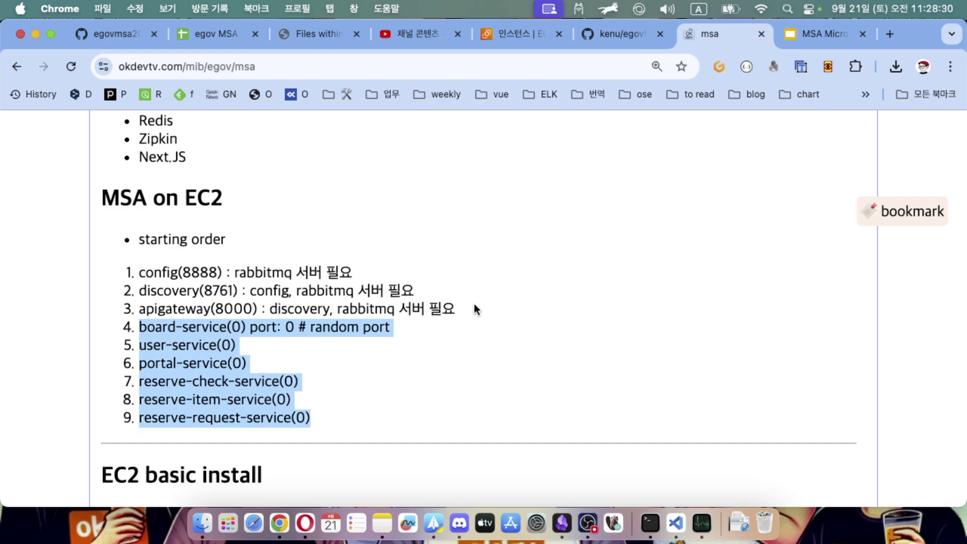
pyautogui.scroll(-3, 315, 381)
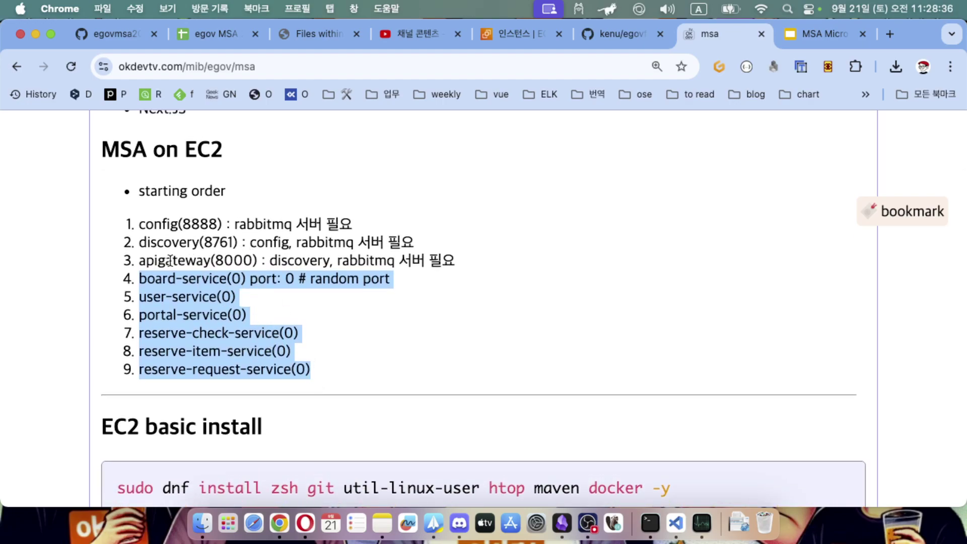
pyautogui.moveTo(141, 266); pyautogui.dragTo(261, 270)
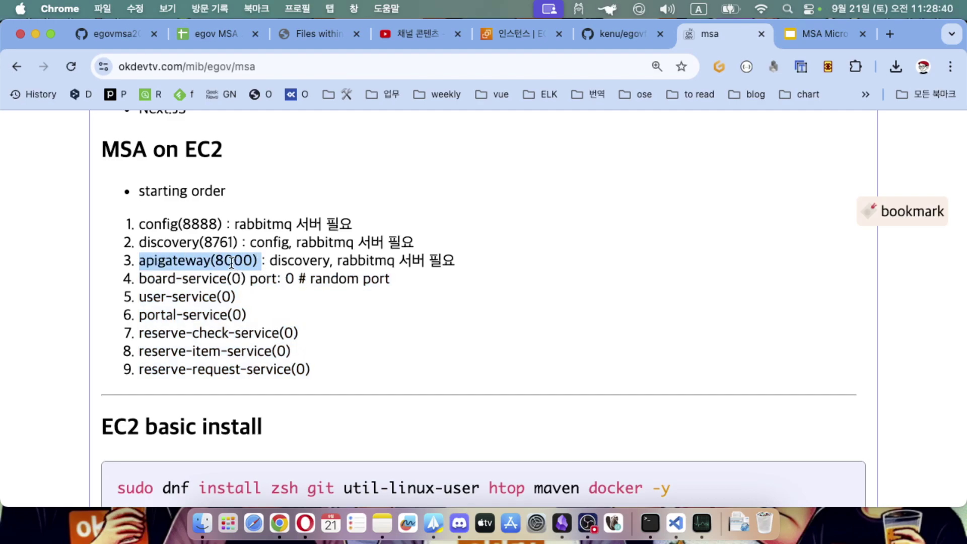
pyautogui.click(255, 223)
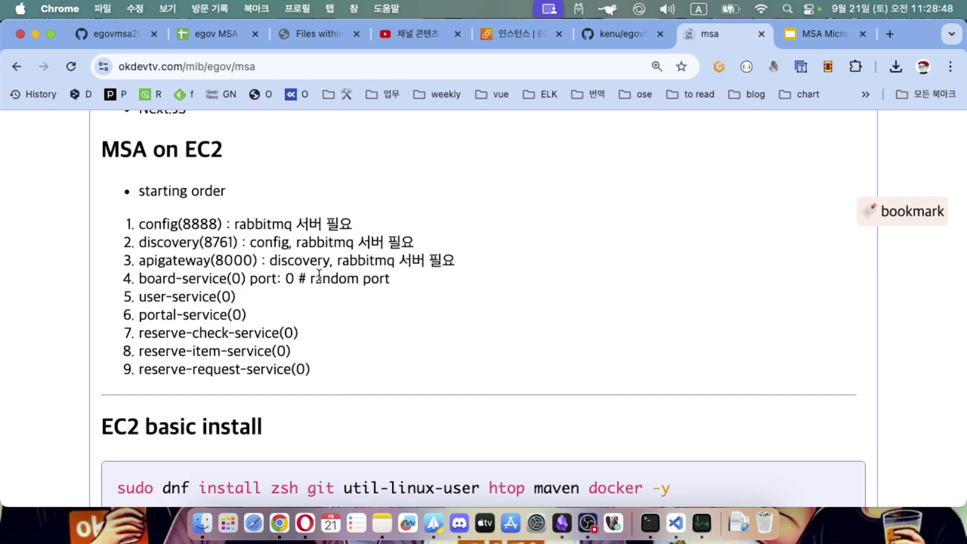
# - Scroll to 'EC2 basic install', copy 'oh-my-zsh' from the install URL, and select the page address
pyautogui.scroll(-5, 422, 318)
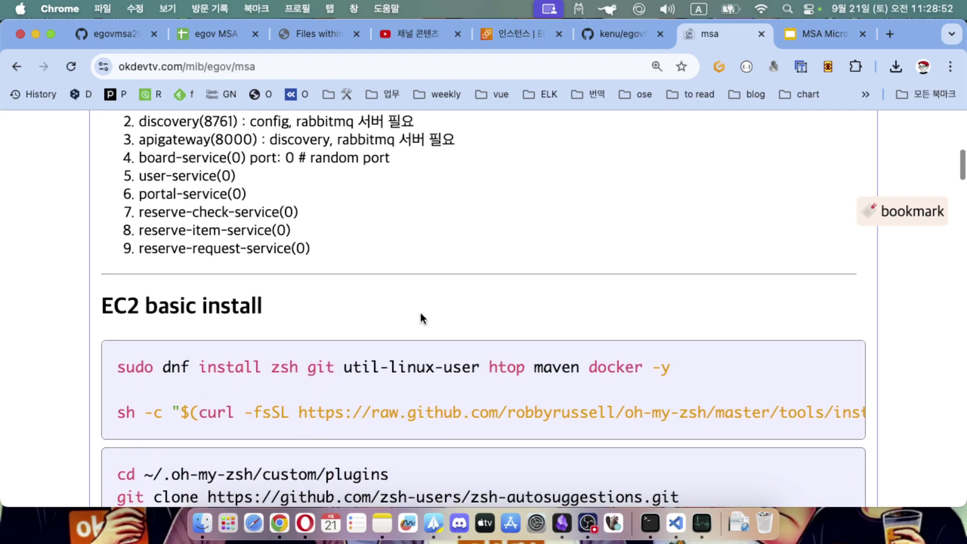
pyautogui.scroll(-3, 422, 319)
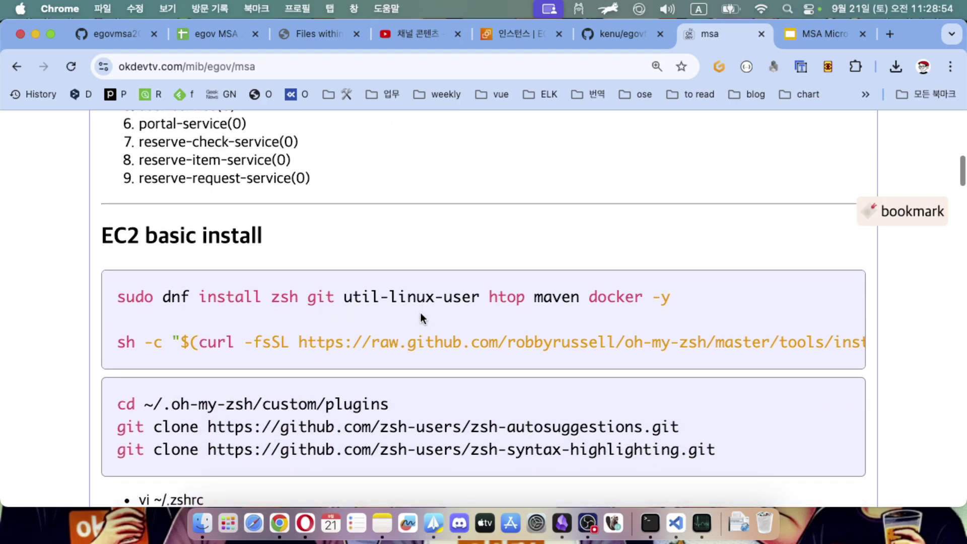
pyautogui.doubleClick(288, 296)
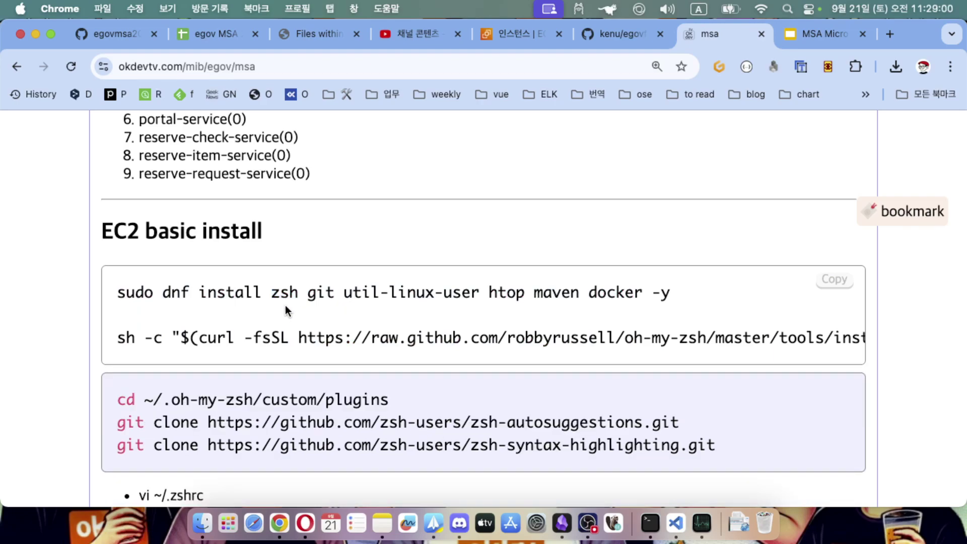
pyautogui.moveTo(625, 338); pyautogui.dragTo(708, 338)
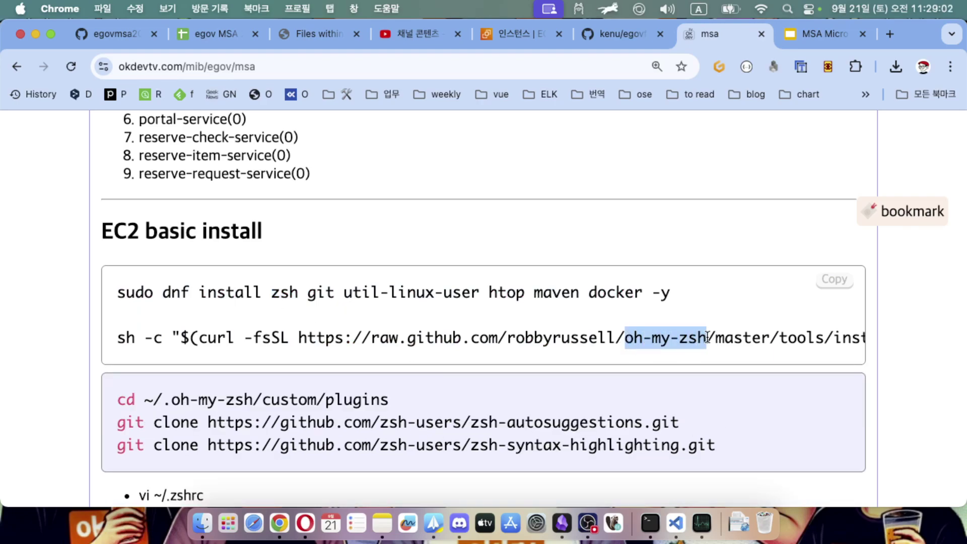
pyautogui.press('super+c')
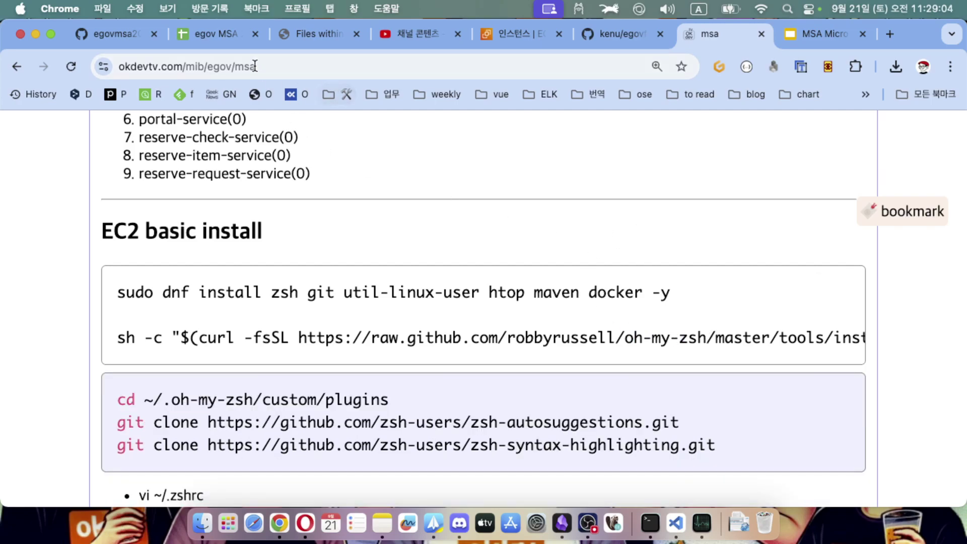
pyautogui.click(254, 67)
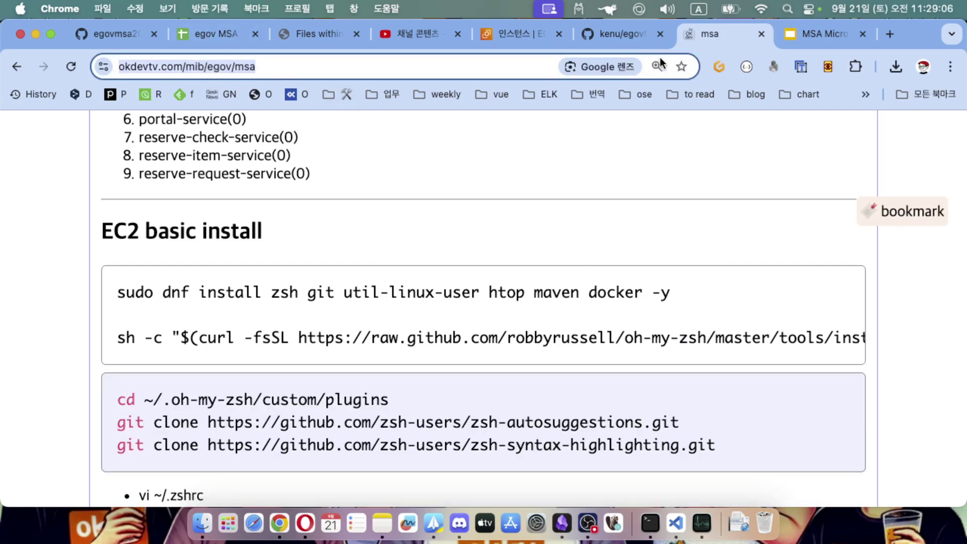
pyautogui.click(227, 33)
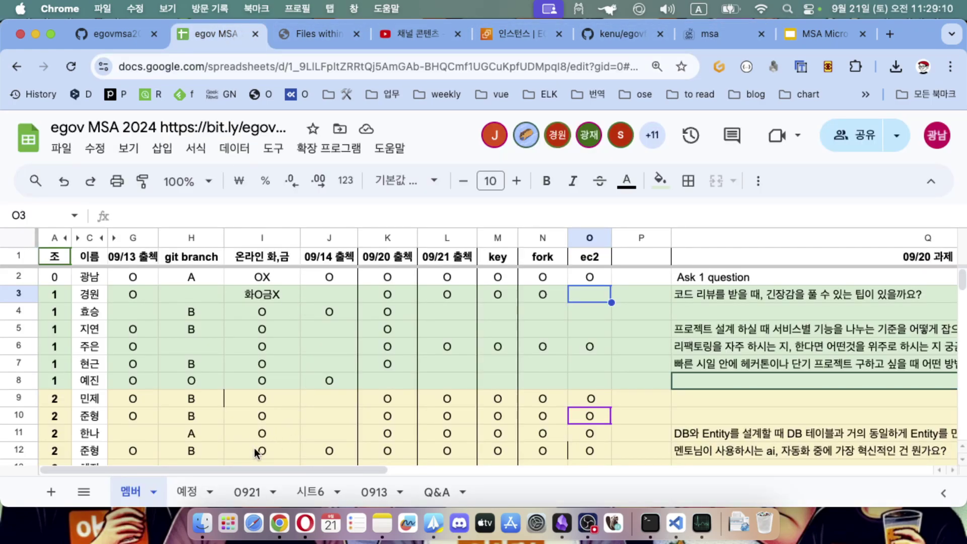
pyautogui.scroll(-2, 254, 448)
pyautogui.click(243, 484)
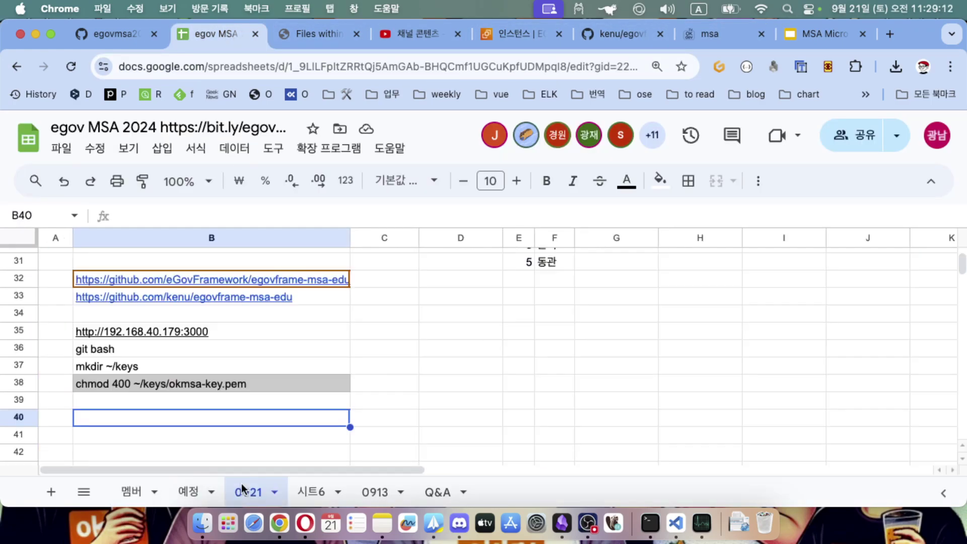
pyautogui.doubleClick(190, 416)
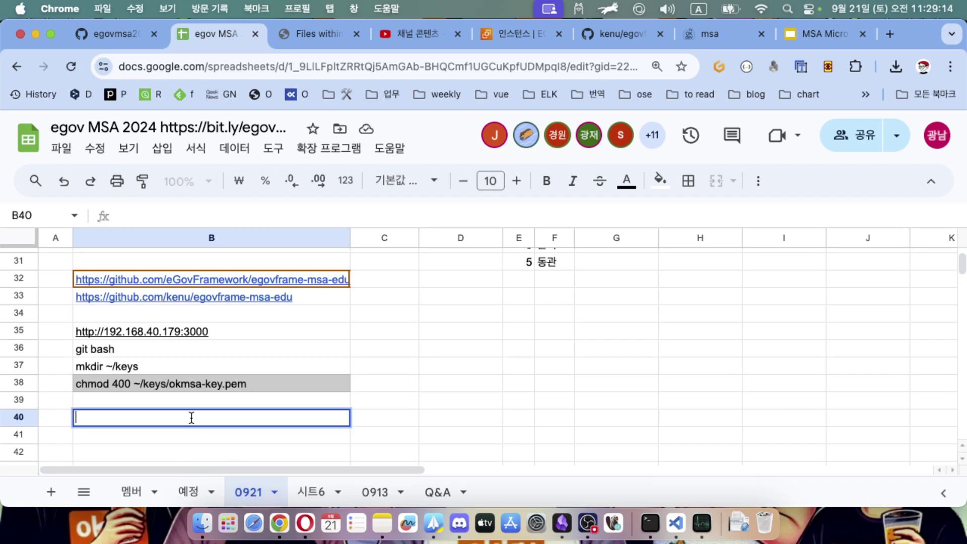
pyautogui.press('super+v')
pyautogui.press('Return')
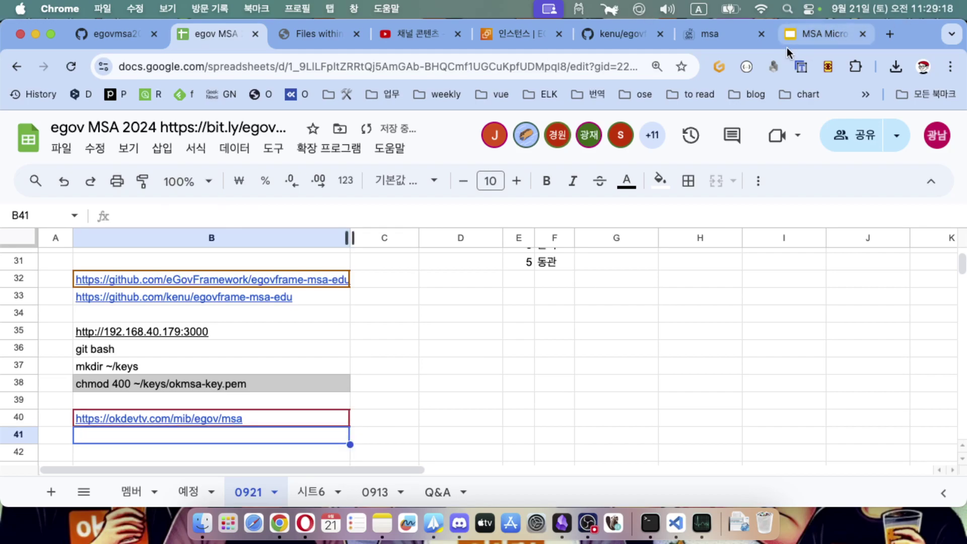
pyautogui.click(715, 34)
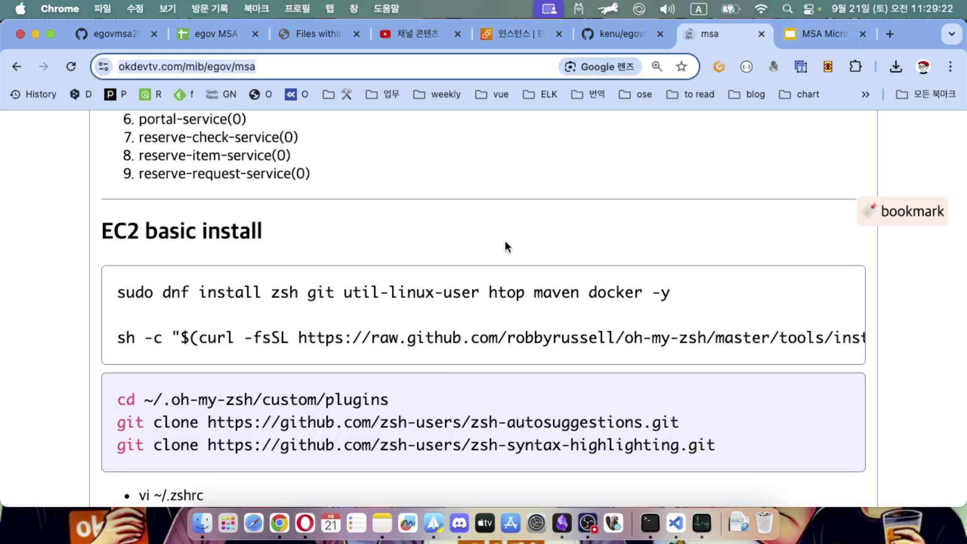
# - Copy the EC2 basic install commands and run them twice in the SSH session
pyautogui.click(836, 280)
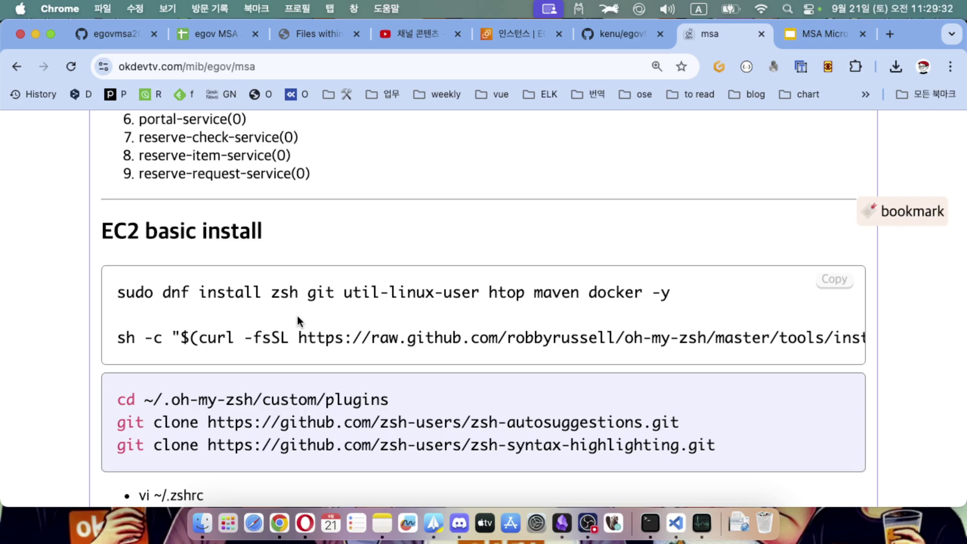
pyautogui.click(654, 519)
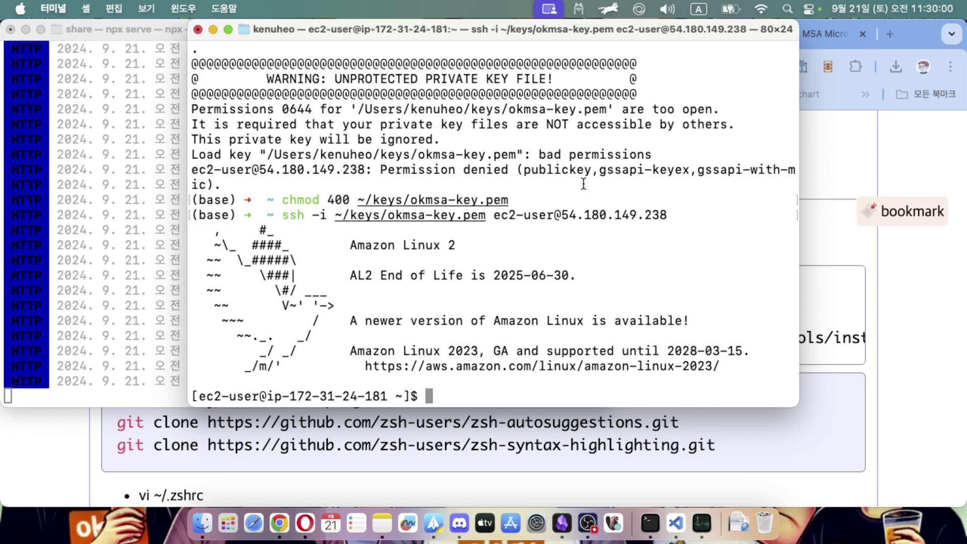
pyautogui.press('super+v')
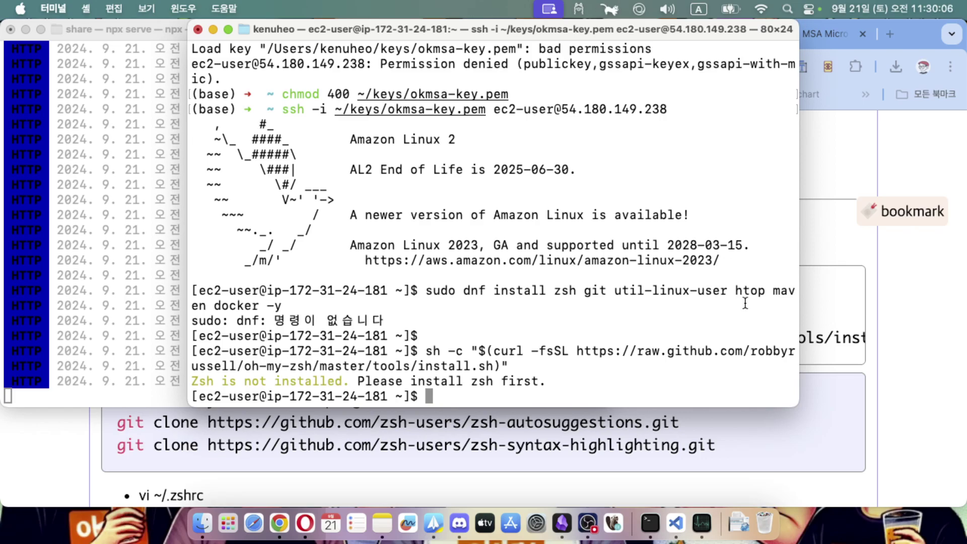
pyautogui.click(872, 329)
pyautogui.click(546, 290)
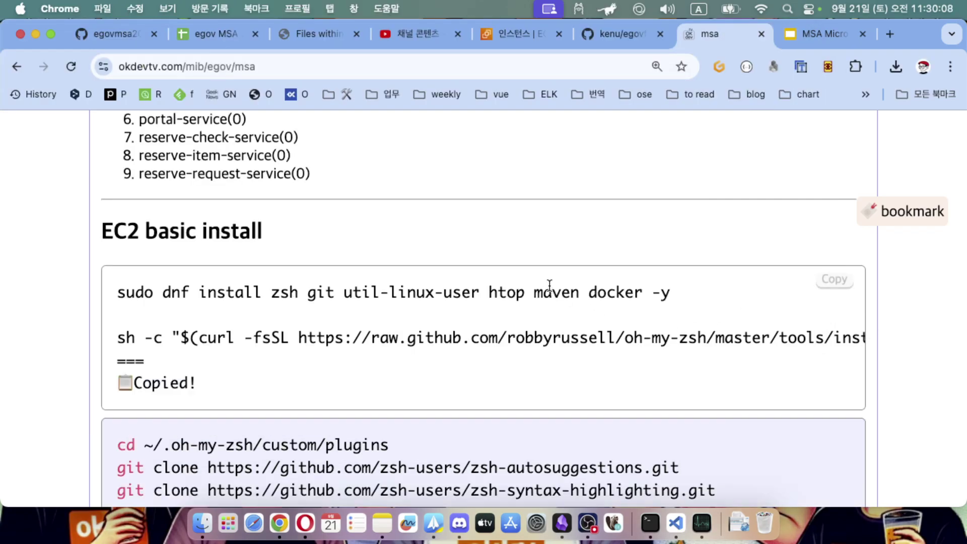
pyautogui.press('super+Tab')
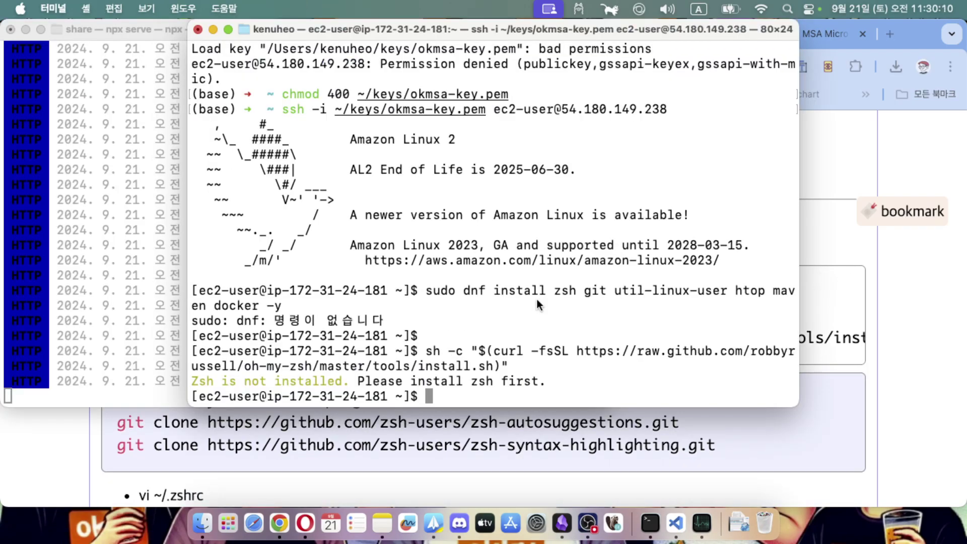
pyautogui.press('super+v')
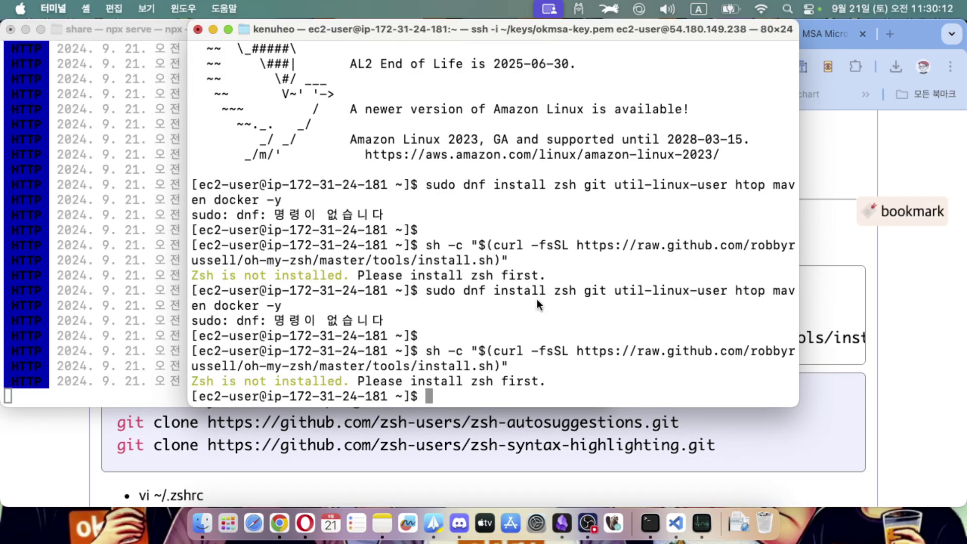
# - Reload the tutorial and retry the install commands, which keep failing with dnf not found
pyautogui.click(953, 303)
pyautogui.click(839, 278)
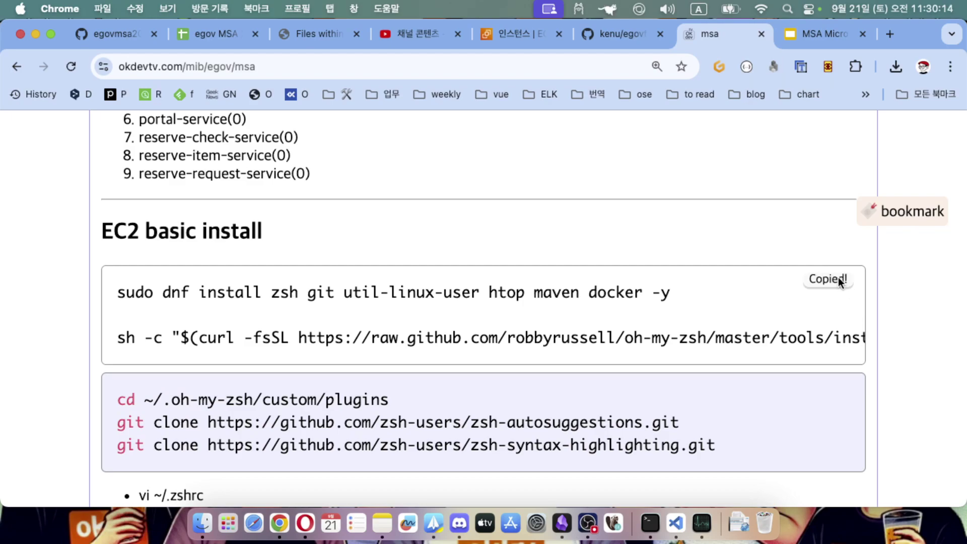
pyautogui.press('super+Tab')
pyautogui.press('super+v')
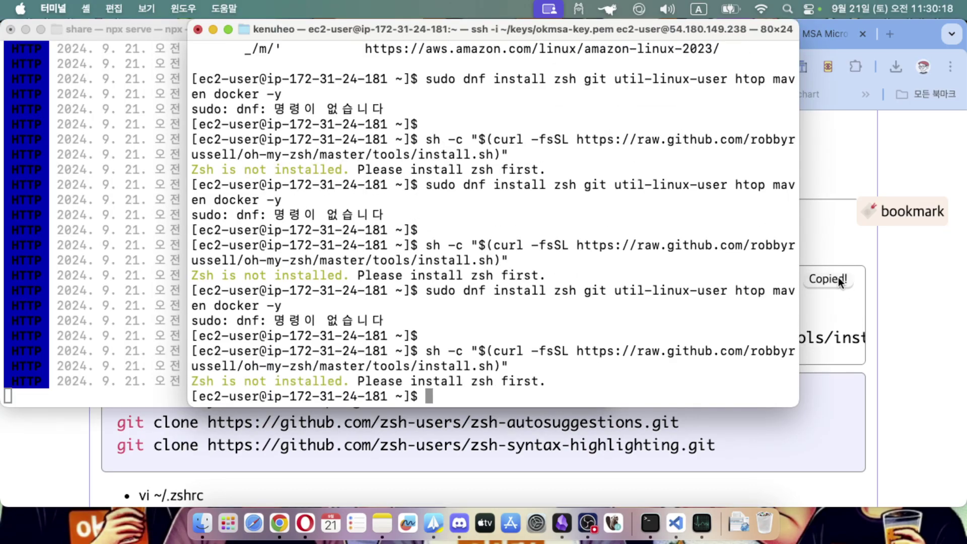
pyautogui.click(876, 341)
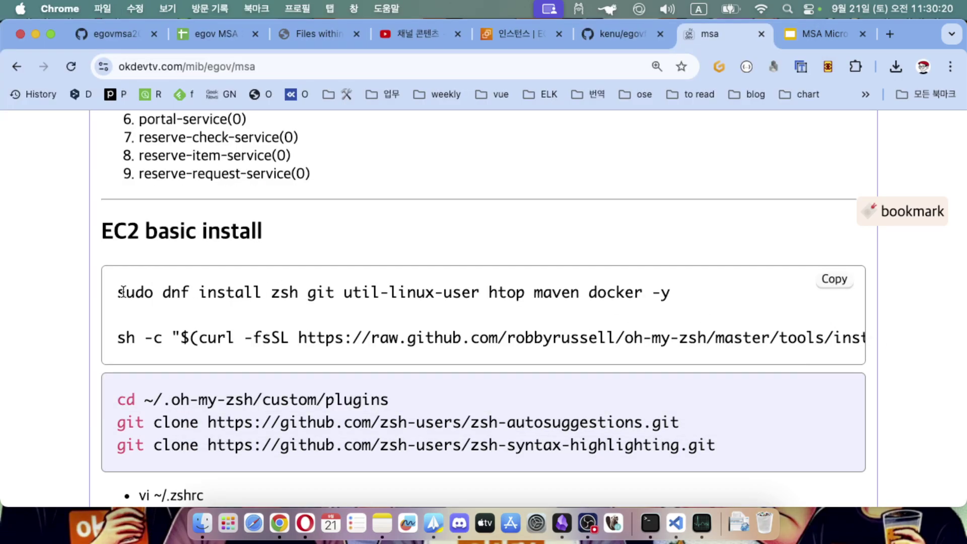
pyautogui.press('super+r')
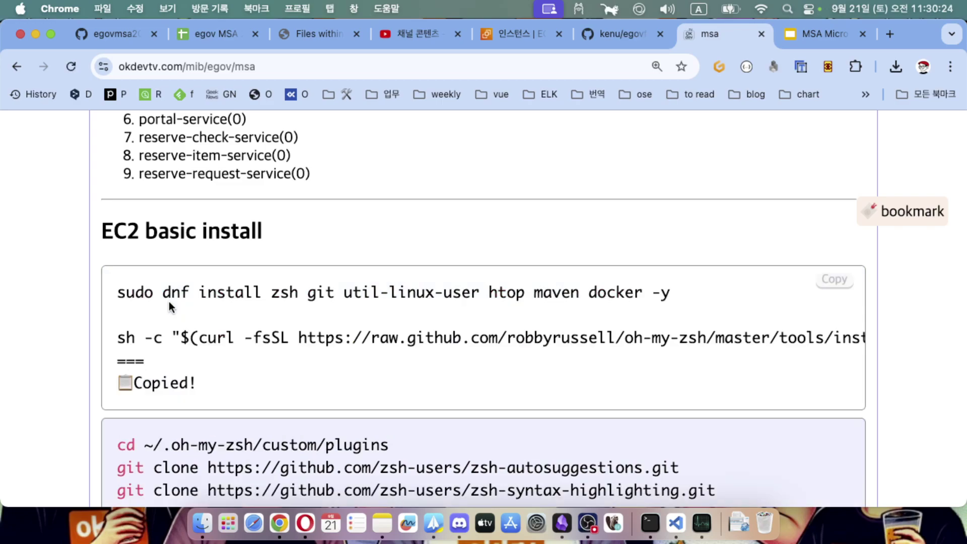
pyautogui.press('super+Tab')
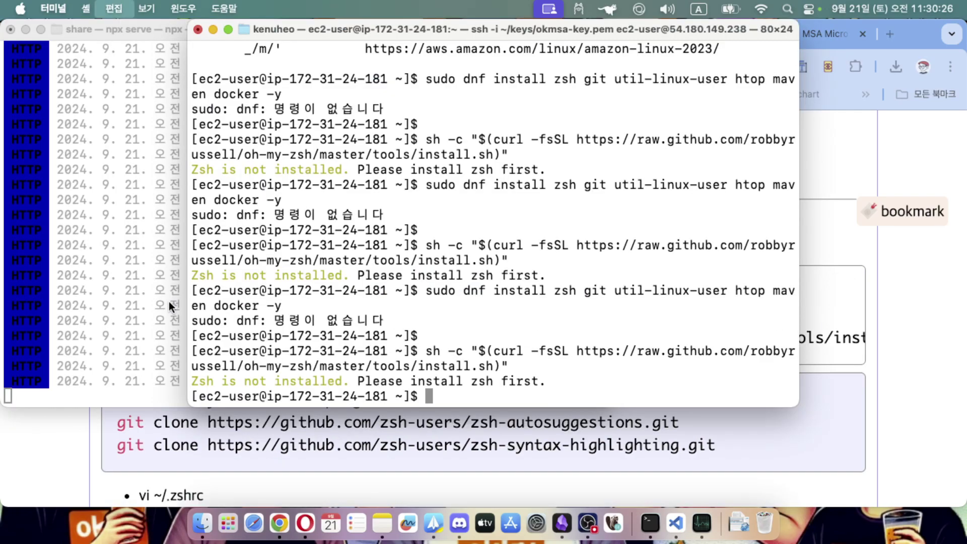
pyautogui.press('super+v')
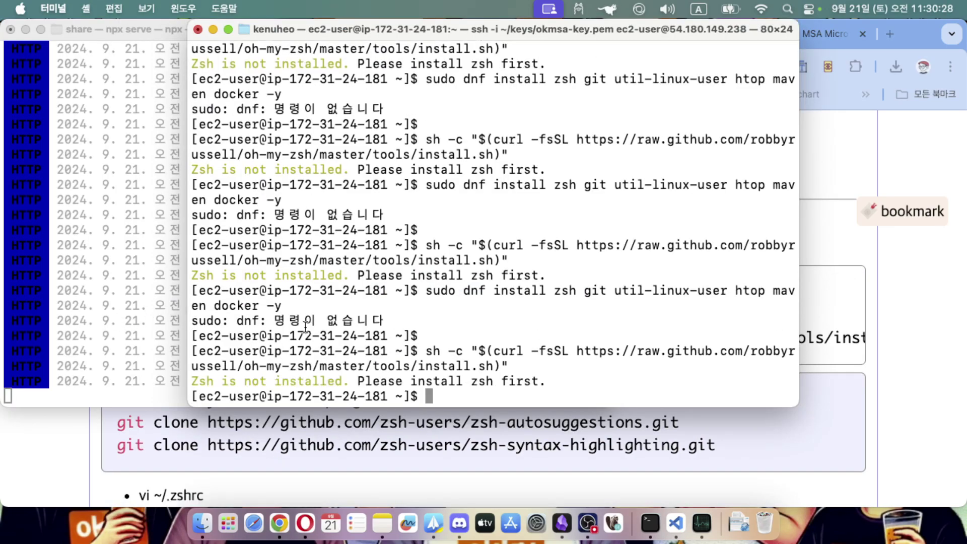
pyautogui.click(49, 436)
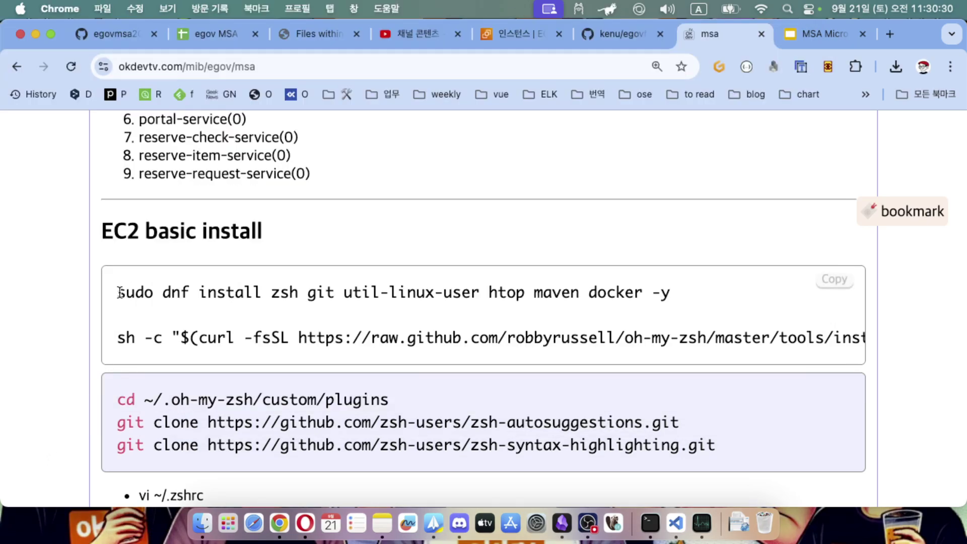
pyautogui.click(120, 291)
pyautogui.press('super+Tab')
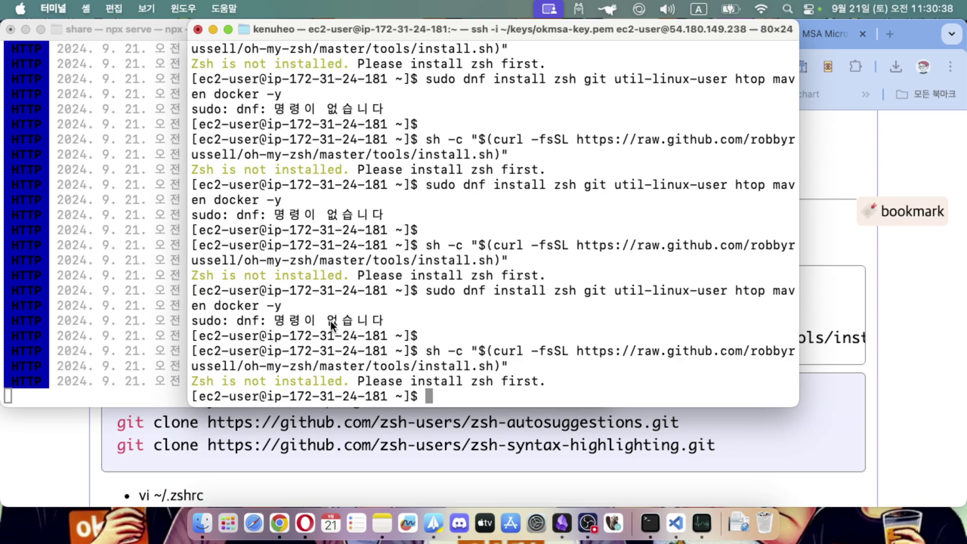
# - Rerun the package install with yum instead of dnf to install zsh, git, htop, maven and docker
pyautogui.press('Up')
pyautogui.press('Up')
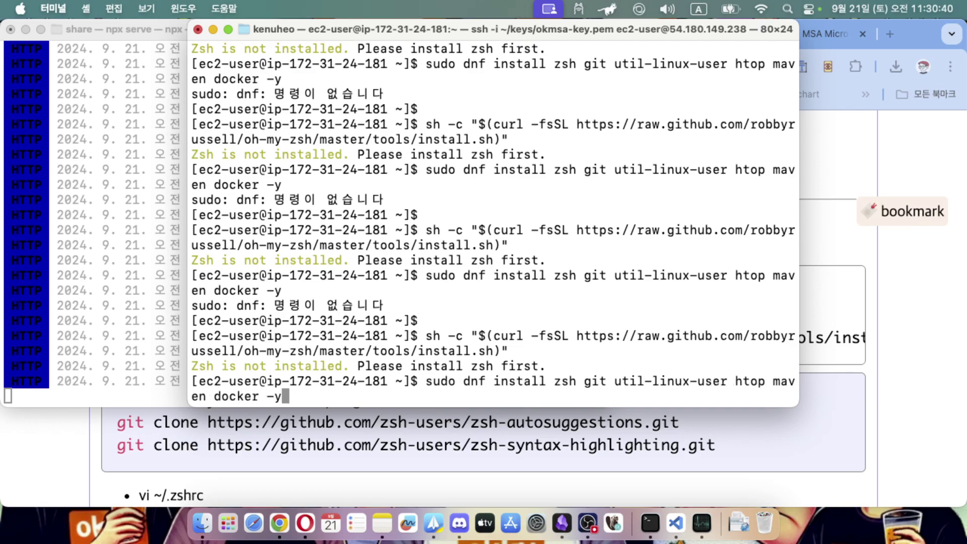
pyautogui.press('Left')
pyautogui.press('Left')
pyautogui.press('Left')
pyautogui.press('Left')
pyautogui.press('Left')
pyautogui.press('Left')
pyautogui.press('Left')
pyautogui.press('Left')
pyautogui.press('Left')
pyautogui.press('Left')
pyautogui.press('Left')
pyautogui.press('Left')
pyautogui.press('Left')
pyautogui.press('Left')
pyautogui.press('Left')
pyautogui.press('Left')
pyautogui.press('Left')
pyautogui.press('Left')
pyautogui.press('Left')
pyautogui.press('Left')
pyautogui.press('Left')
pyautogui.press('Left')
pyautogui.press('Left')
pyautogui.press('Left')
pyautogui.press('Left')
pyautogui.press('Left')
pyautogui.press('Left')
pyautogui.press('Left')
pyautogui.press('Left')
pyautogui.press('Left')
pyautogui.press('Left')
pyautogui.press('Left')
pyautogui.press('Left')
pyautogui.press('Left')
pyautogui.press('Left')
pyautogui.press('Left')
pyautogui.press('Left')
pyautogui.press('Left')
pyautogui.press('Left')
pyautogui.press('BackSpace')
pyautogui.press('BackSpace')
pyautogui.press('BackSpace')
pyautogui.write('yum')
pyautogui.press('Return')
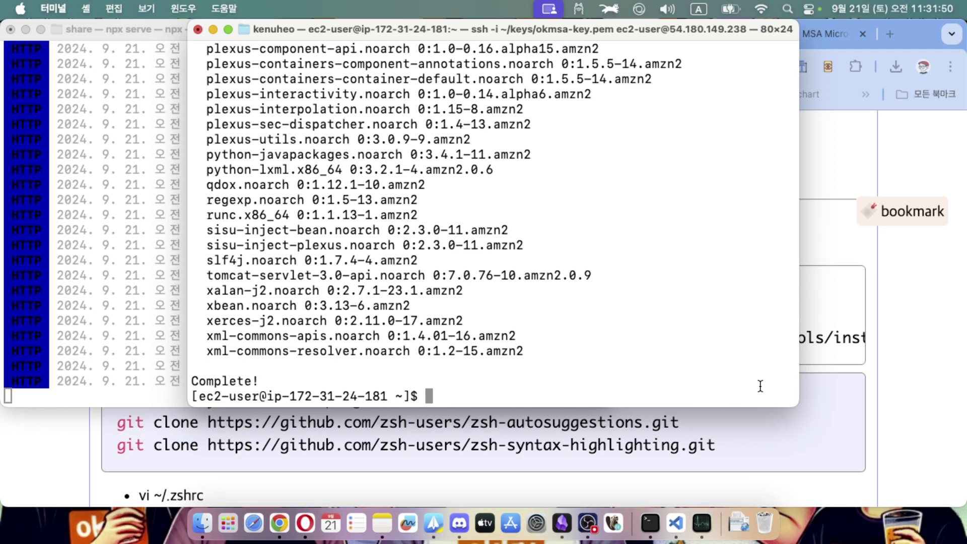
# - Rerun the Oh My Zsh installer and accept making zsh the default shell
pyautogui.press('Up')
pyautogui.press('Up')
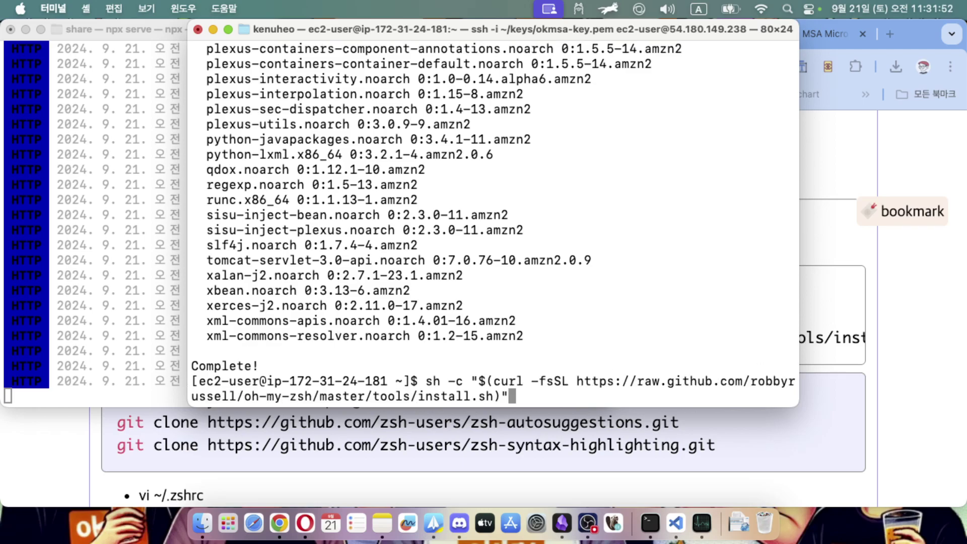
pyautogui.press('Return')
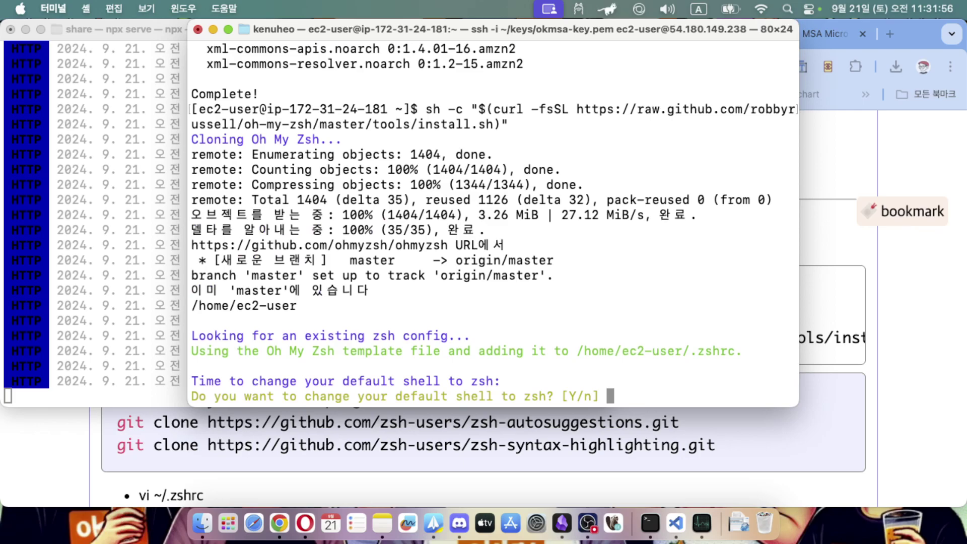
pyautogui.press('Return')
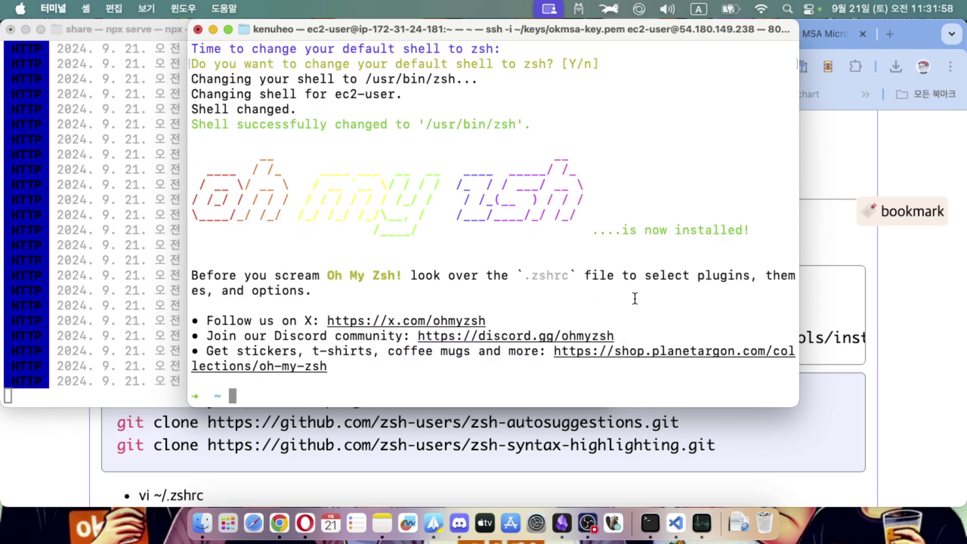
# - Clone zsh-autosuggestions and zsh-syntax-highlighting into Oh My Zsh's custom plugins using the page's commands
pyautogui.click(893, 388)
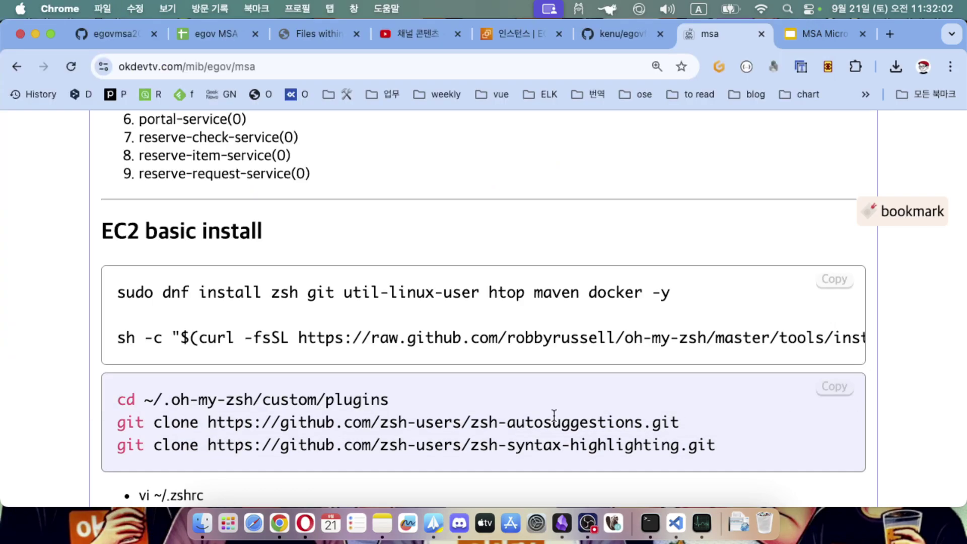
pyautogui.scroll(-3, 554, 414)
pyautogui.click(582, 305)
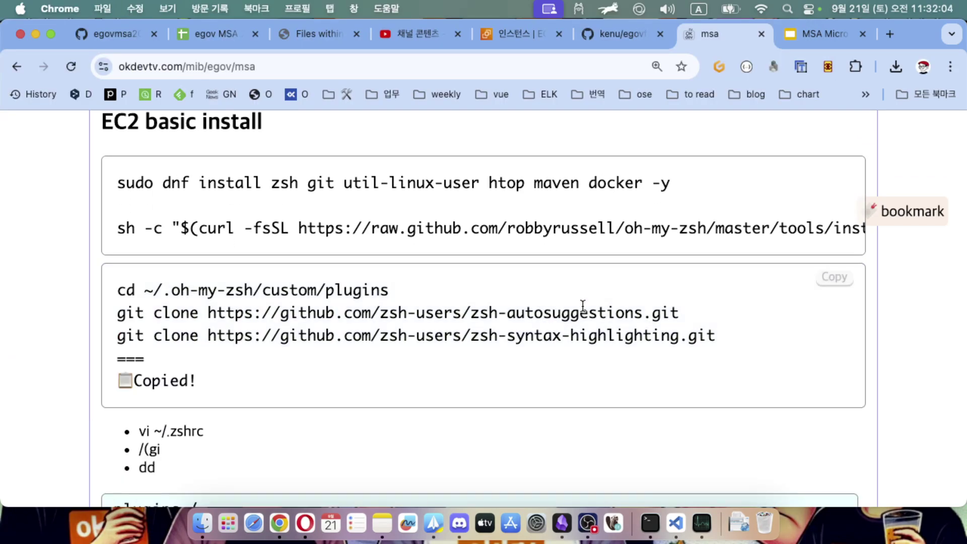
pyautogui.press('super+Tab')
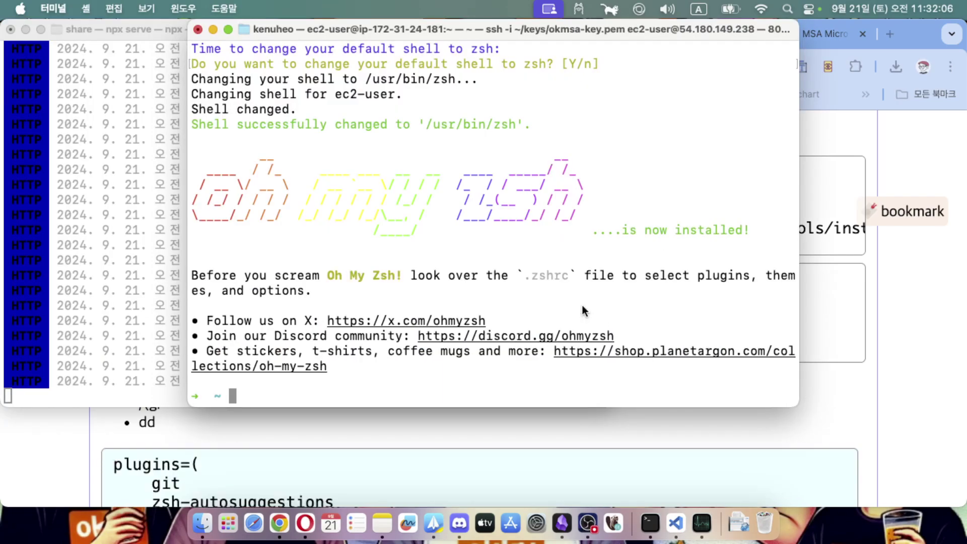
pyautogui.write('cd ~/.oh-my-zsh/custom/plugins git clone https://github.com/zsh-users/zsh-autosuggestions.git git clone https://github.com/zsh-users/zsh-syntax-highlighting.git')
pyautogui.press('Return')
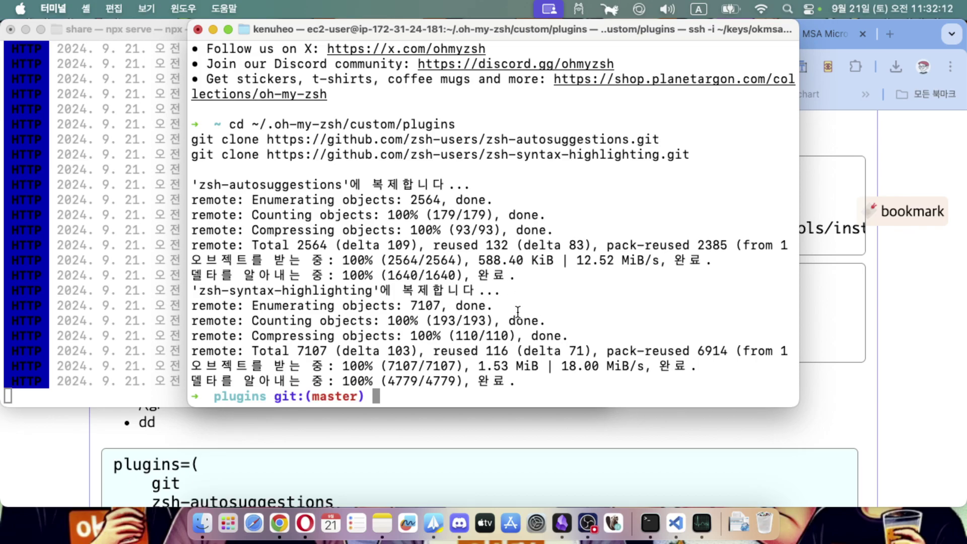
# - Terminate the npx serve window and run 'vi ~/.zshrc' to open the config in vi
pyautogui.click(345, 427)
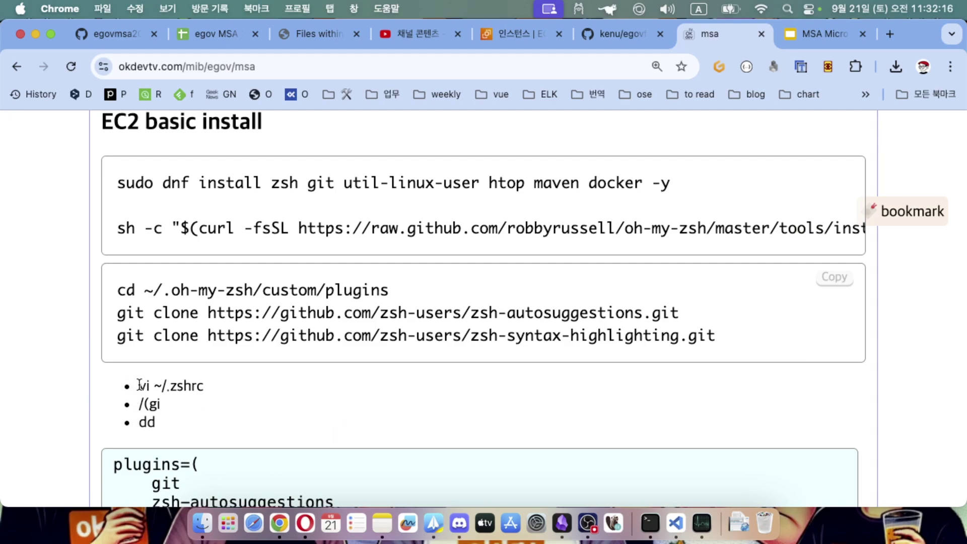
pyautogui.moveTo(138, 386); pyautogui.dragTo(249, 395)
pyautogui.press('super+c')
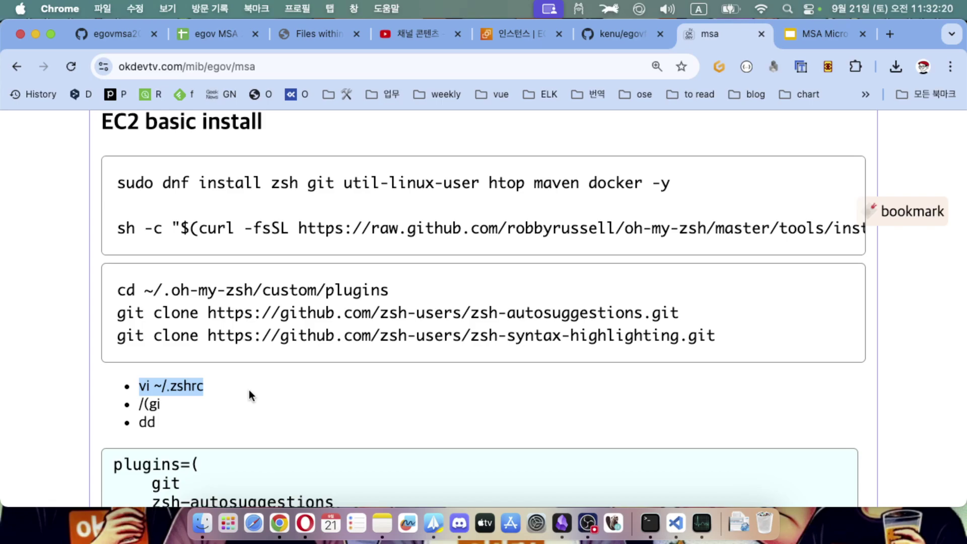
pyautogui.press('super+Tab')
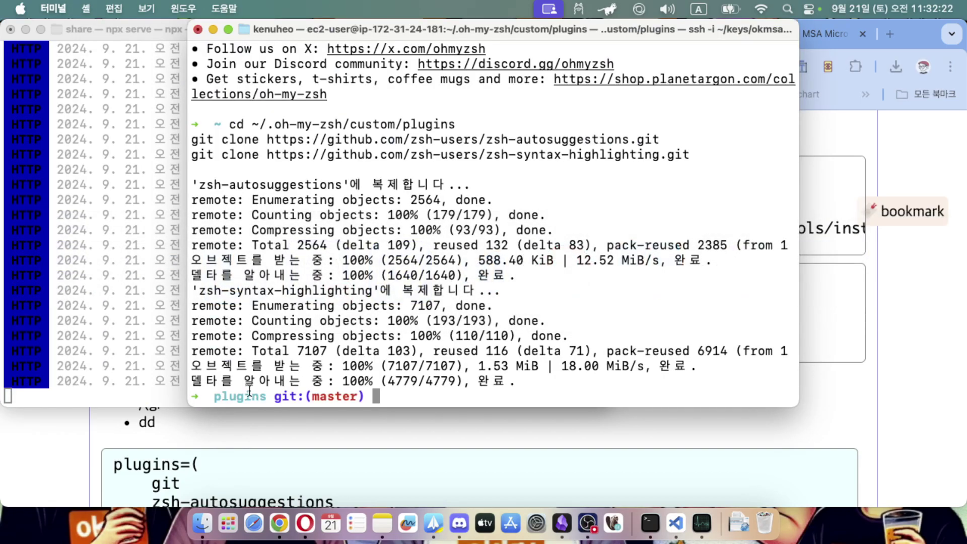
pyautogui.press('super+v')
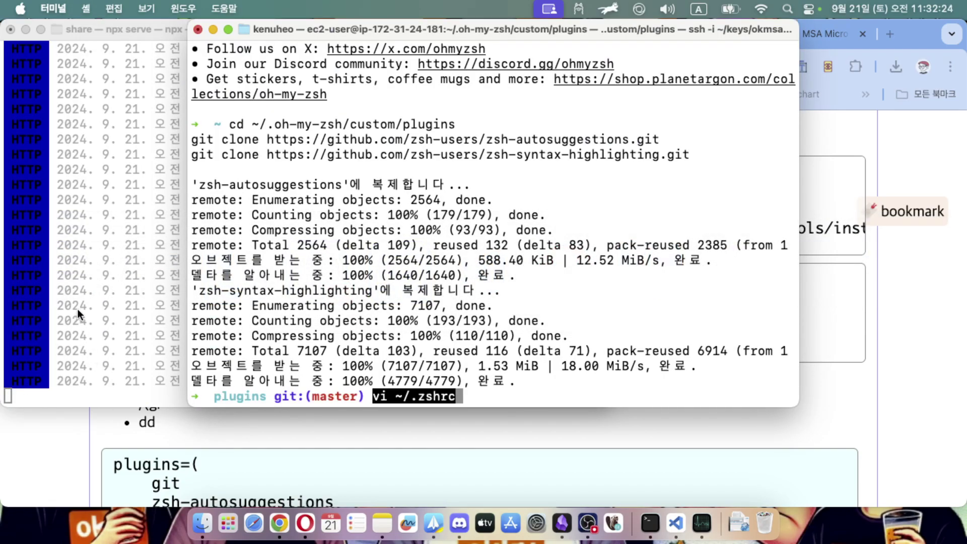
pyautogui.click(79, 309)
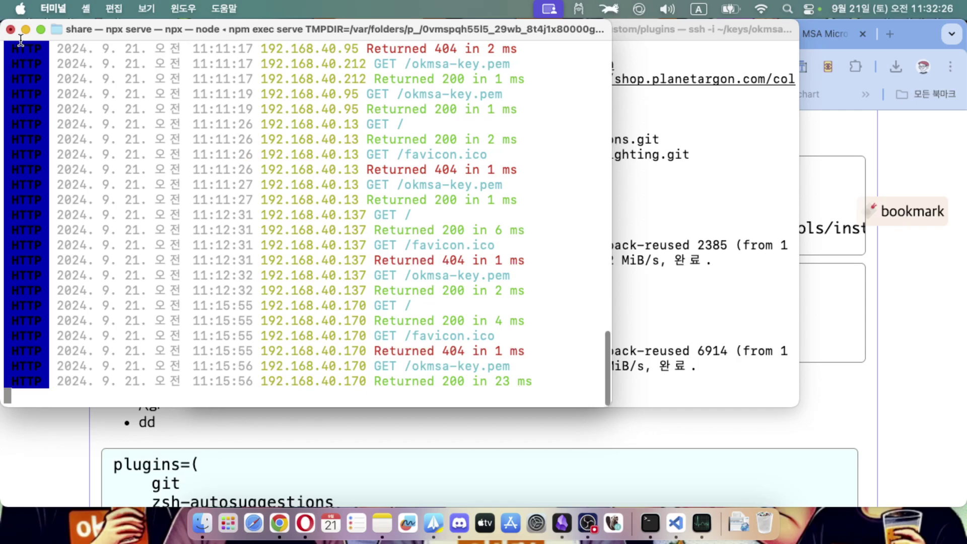
pyautogui.click(10, 29)
pyautogui.click(350, 283)
pyautogui.moveTo(373, 29); pyautogui.dragTo(545, 9)
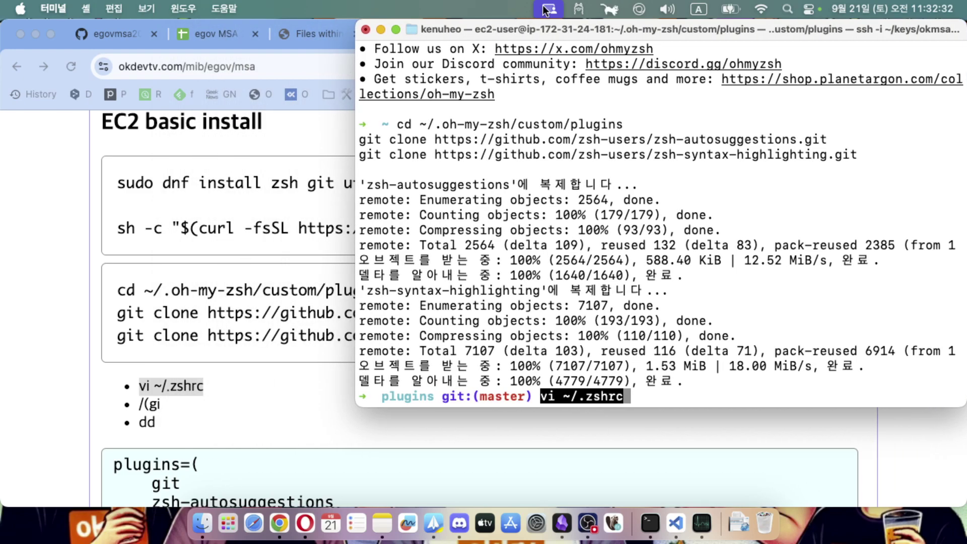
pyautogui.press('Return')
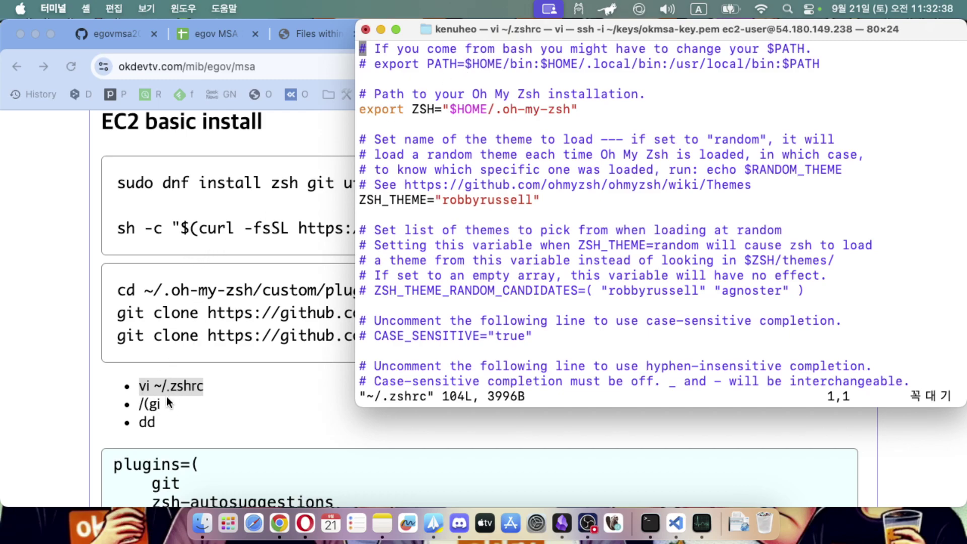
# - Search vi for '(git' and delete the default plugins=(git) line from ~/.zshrc
pyautogui.write('/')
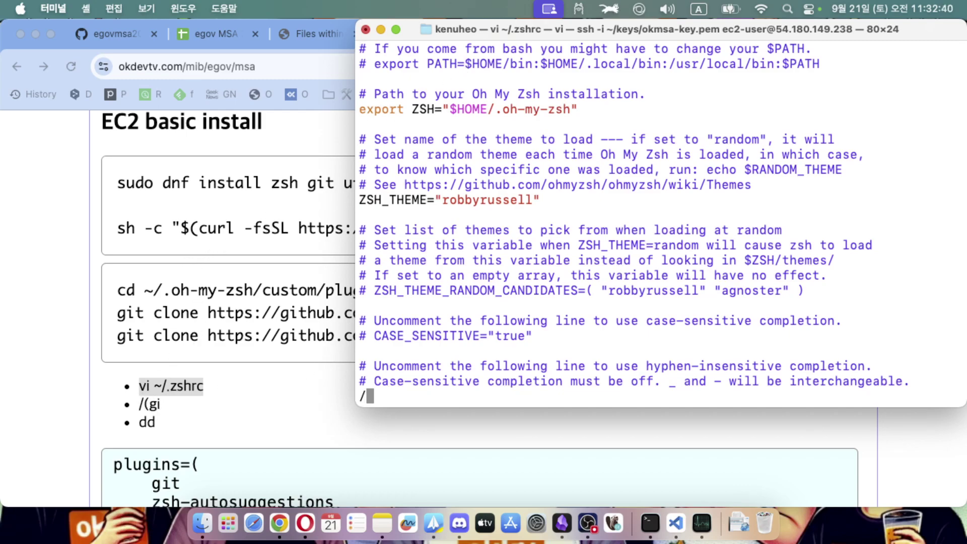
pyautogui.write('(')
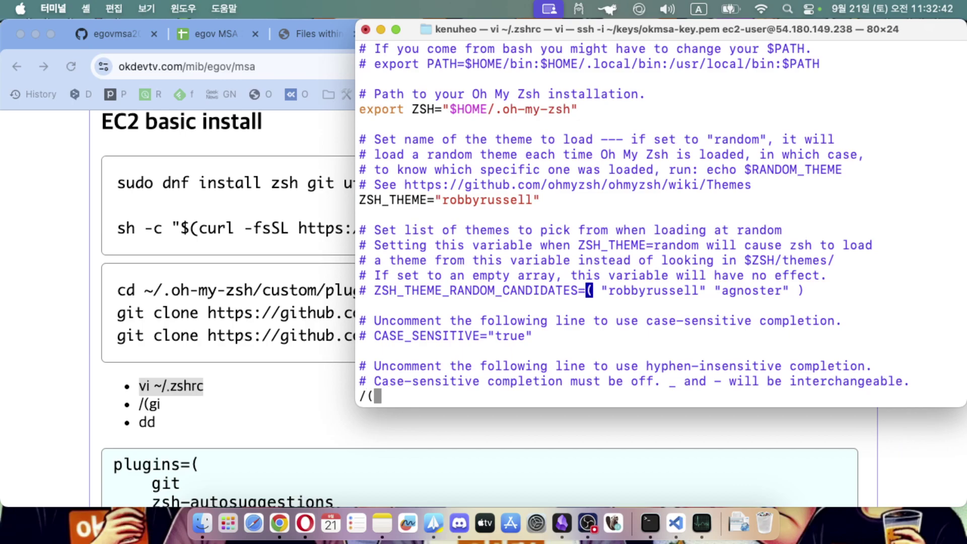
pyautogui.write('gi')
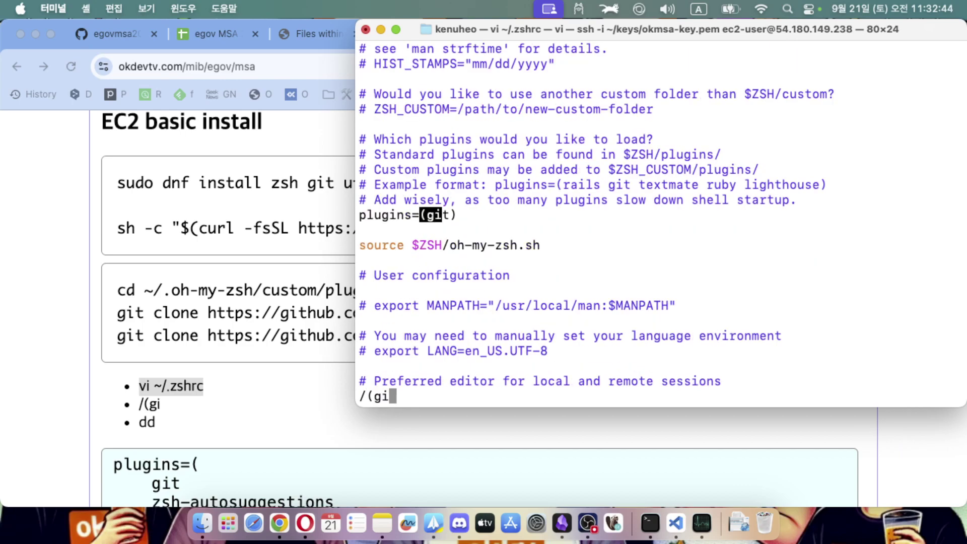
pyautogui.press('Return')
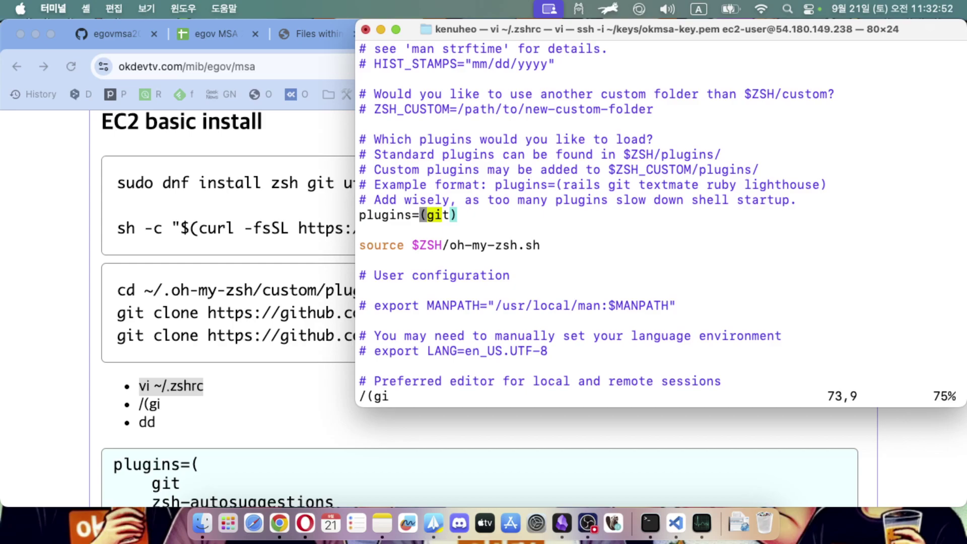
pyautogui.write('/')
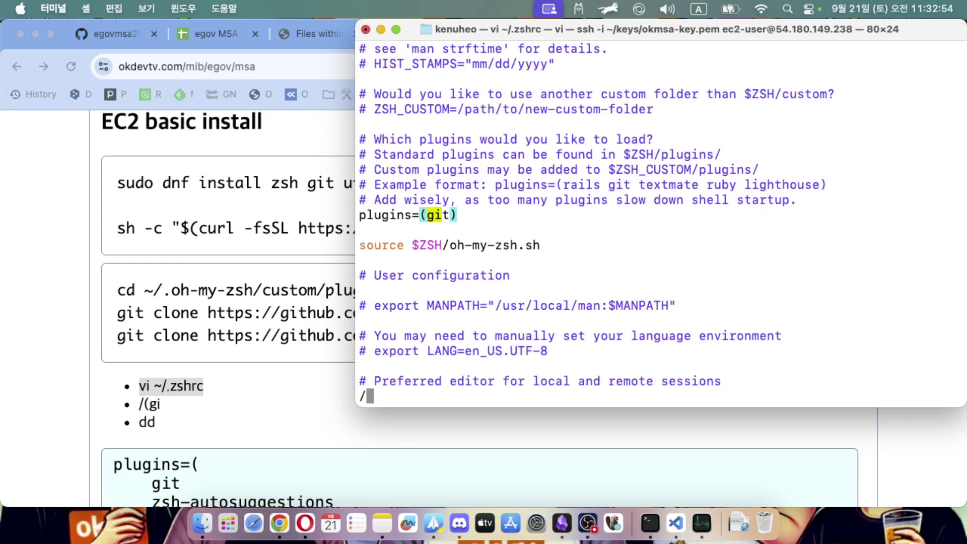
pyautogui.write('(gi')
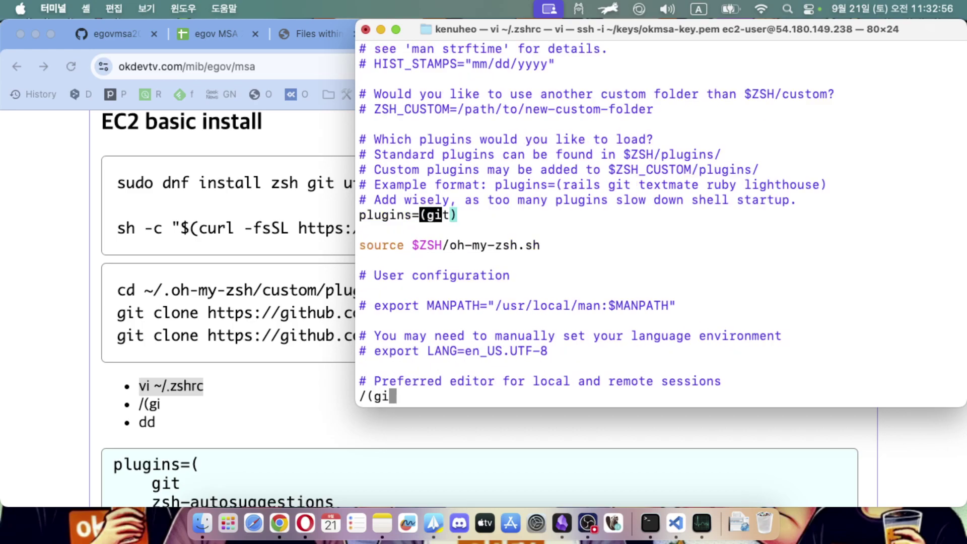
pyautogui.write('t')
pyautogui.press('Return')
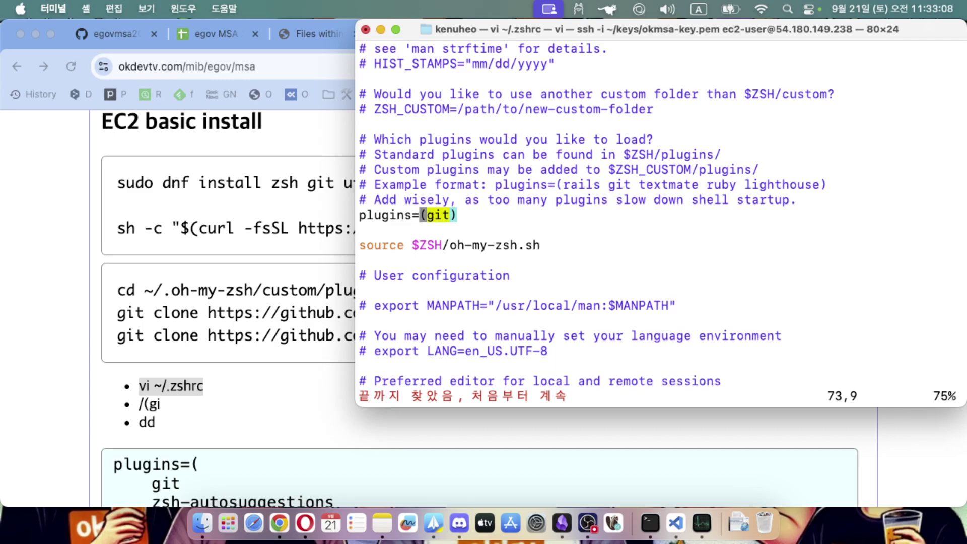
pyautogui.press('d')
pyautogui.press('d')
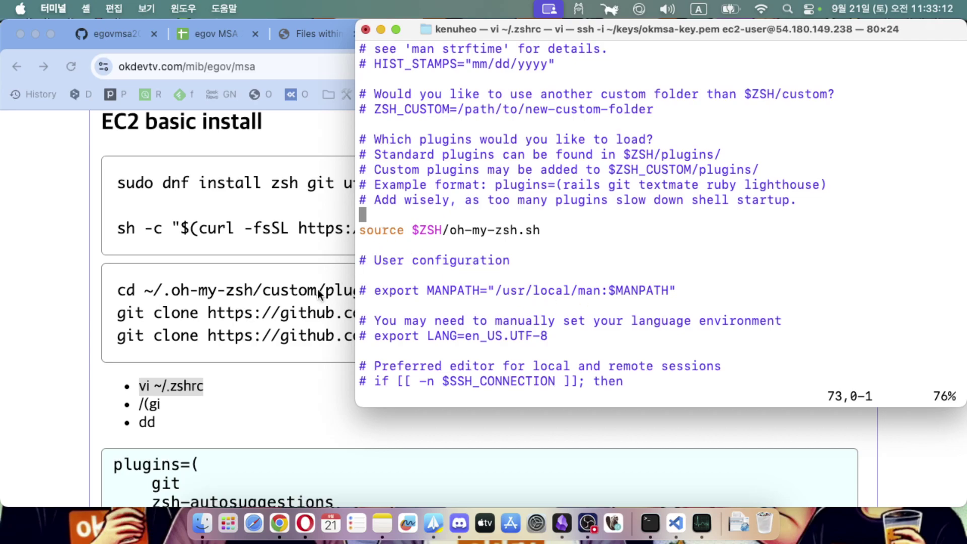
pyautogui.scroll(-3, 240, 357)
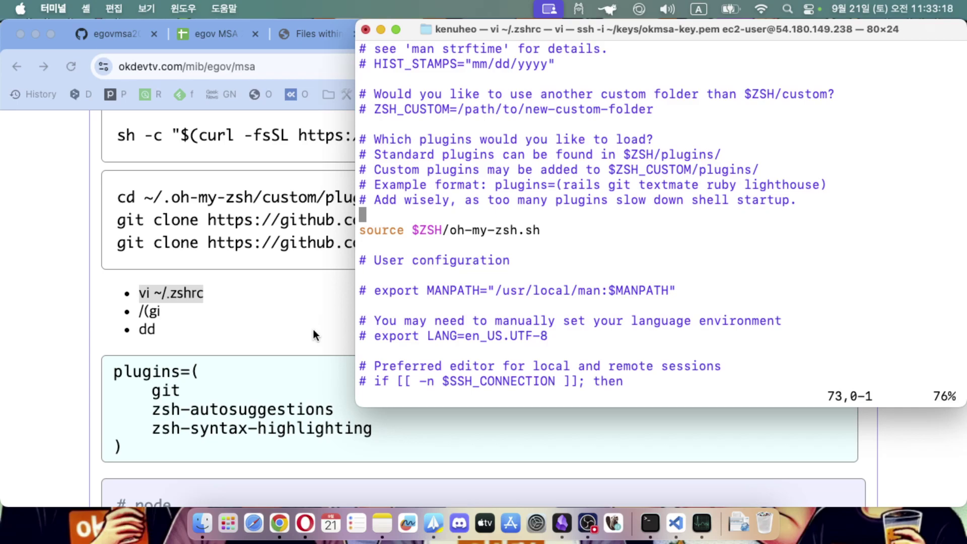
pyautogui.press('super+Tab')
# - Paste the plugins=(git zsh-autosuggestions zsh-syntax-highlighting) block into ~/.zshrc and save with :wq
pyautogui.click(298, 380)
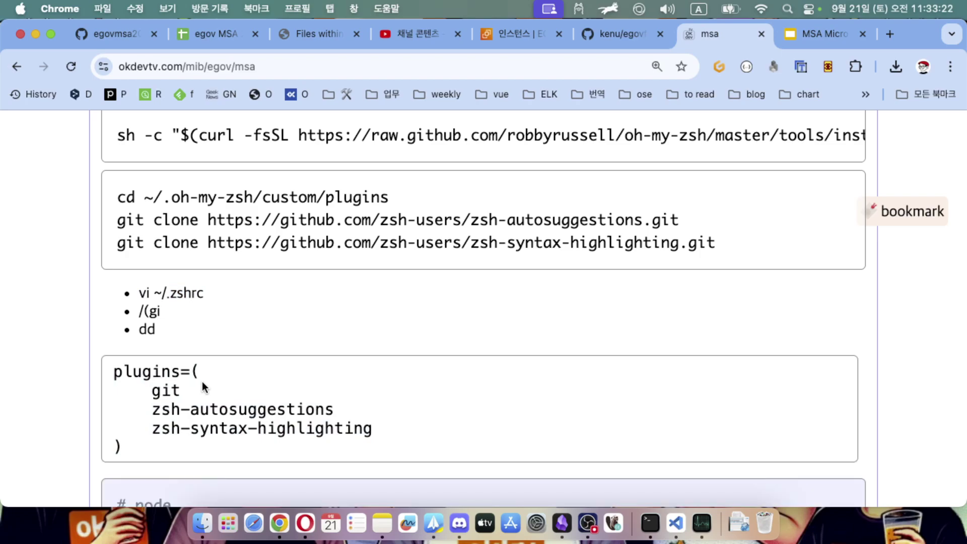
pyautogui.press('super+Tab')
pyautogui.rightClick(475, 209)
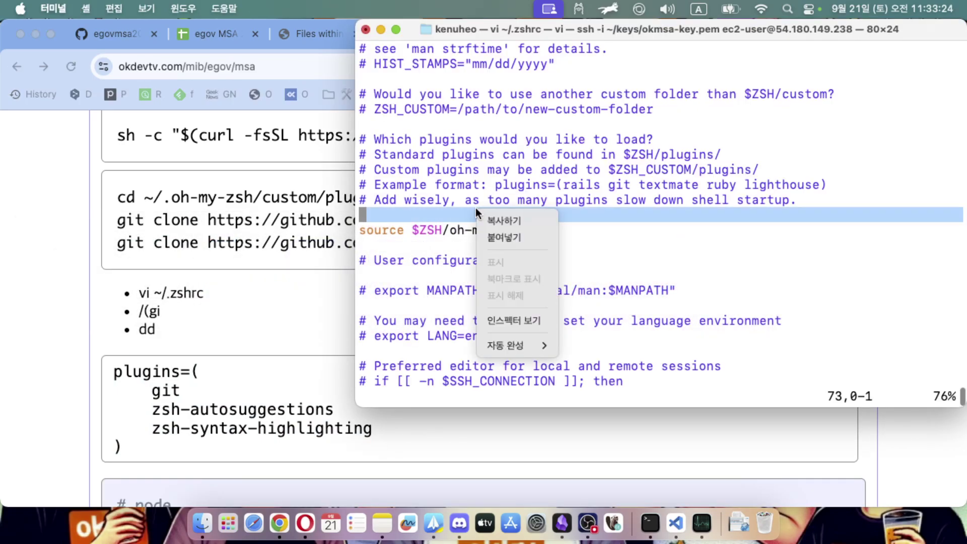
pyautogui.click(509, 239)
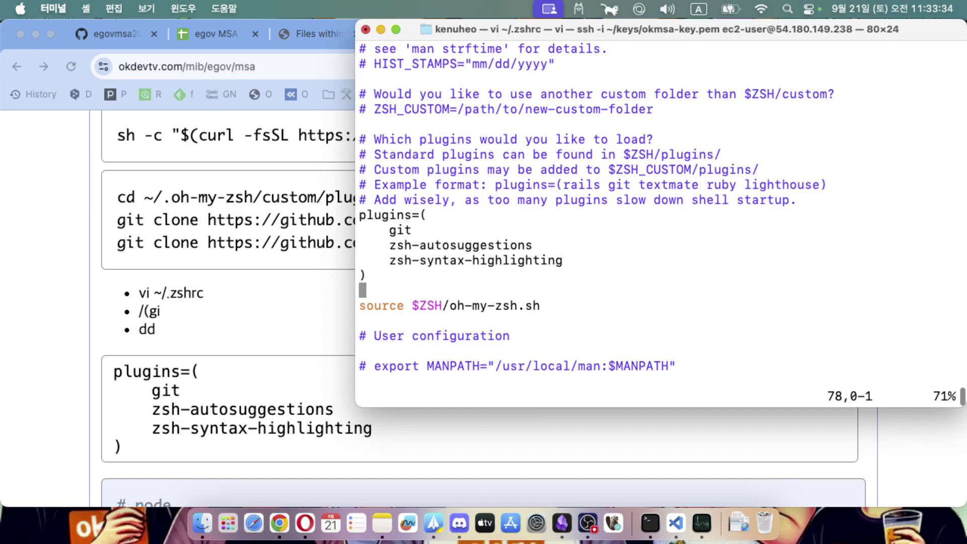
pyautogui.press(':')
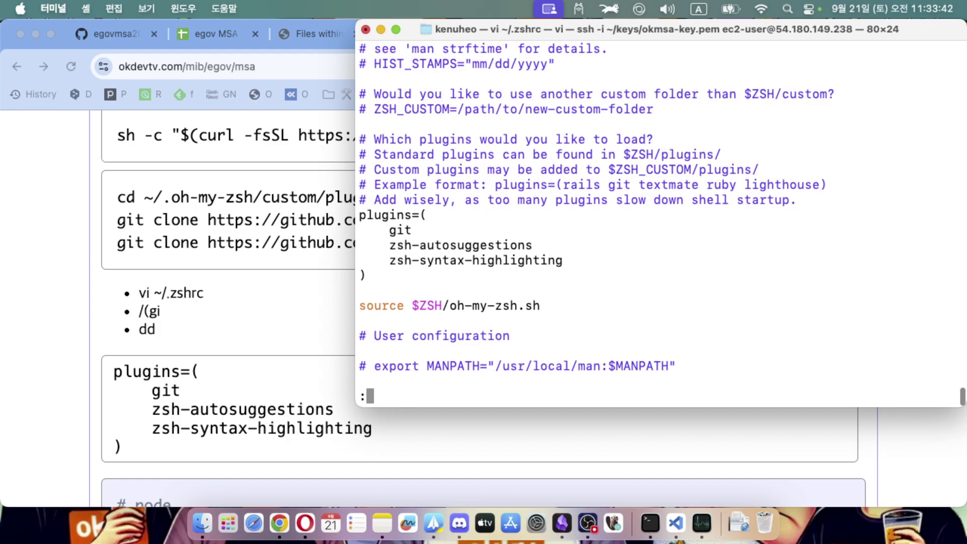
pyautogui.write('wq')
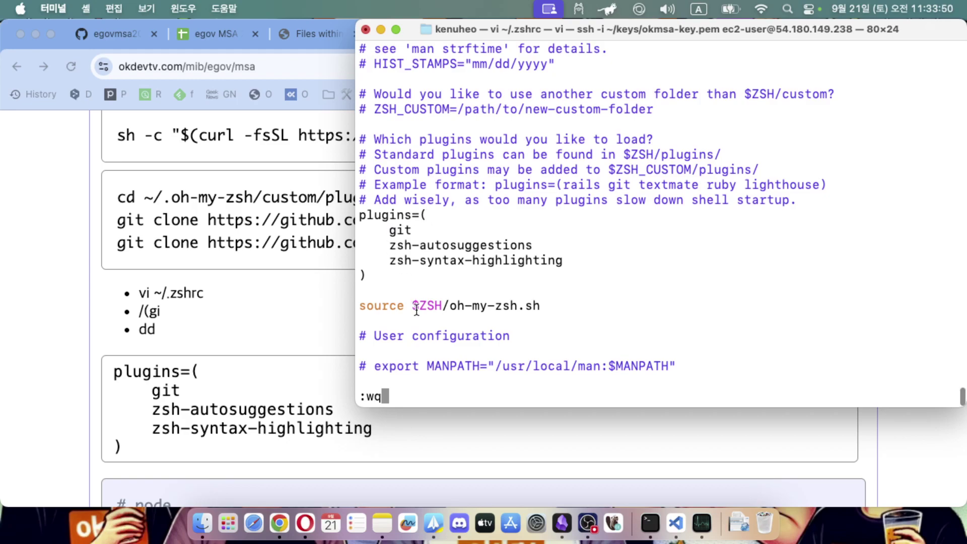
pyautogui.press('Return')
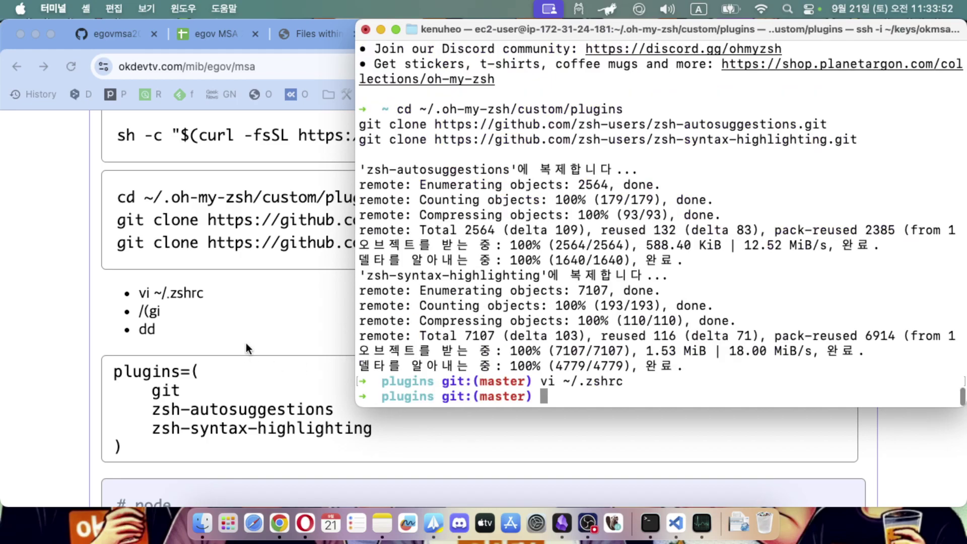
# - Run '. ~/.zshrc' to reload the config, then bring Chrome's tutorial page forward
pyautogui.scroll(-3, 259, 357)
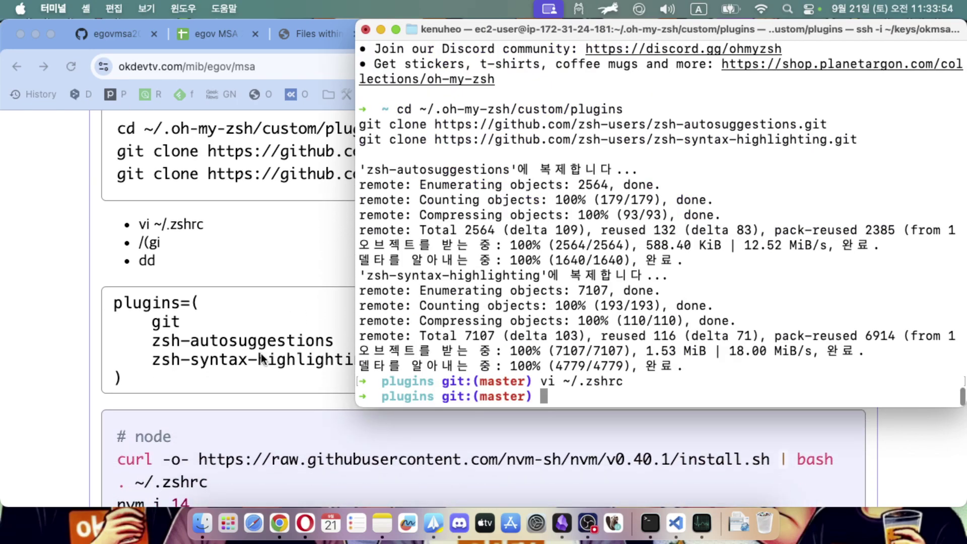
pyautogui.scroll(-1, 261, 353)
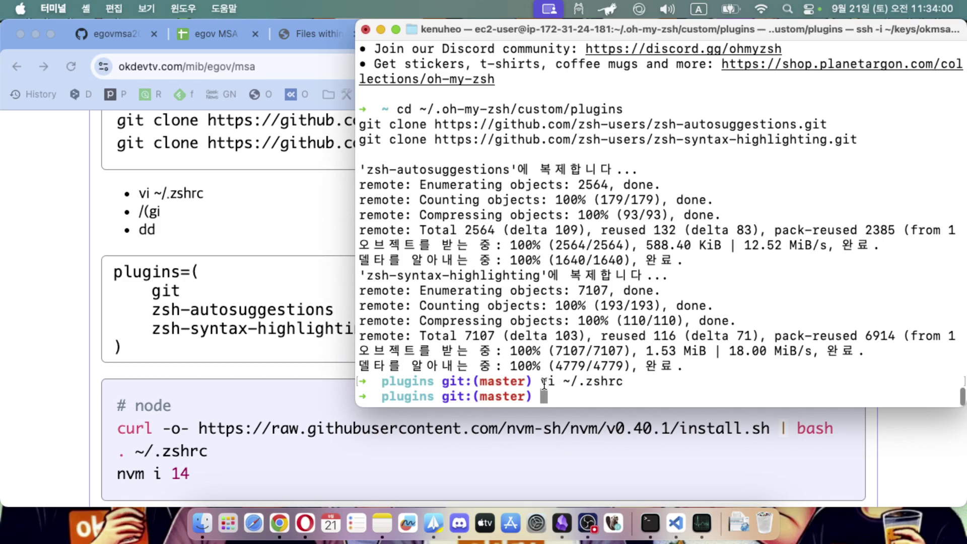
pyautogui.write('. ~')
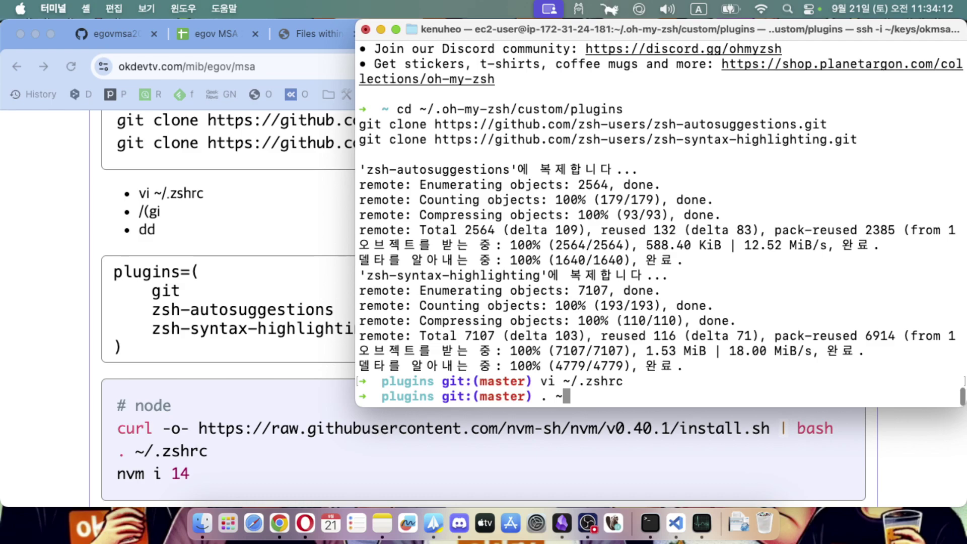
pyautogui.write('/.zsh')
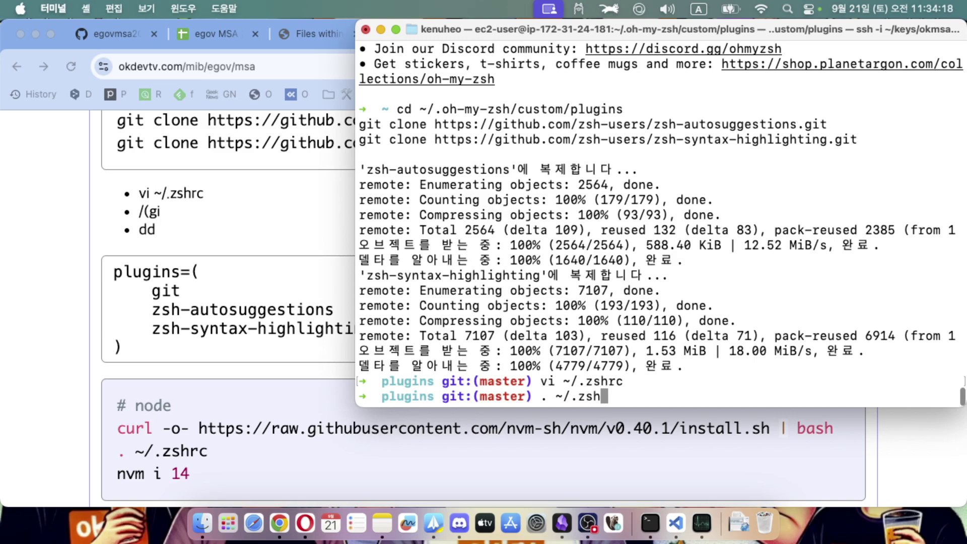
pyautogui.write('rc')
pyautogui.press('Return')
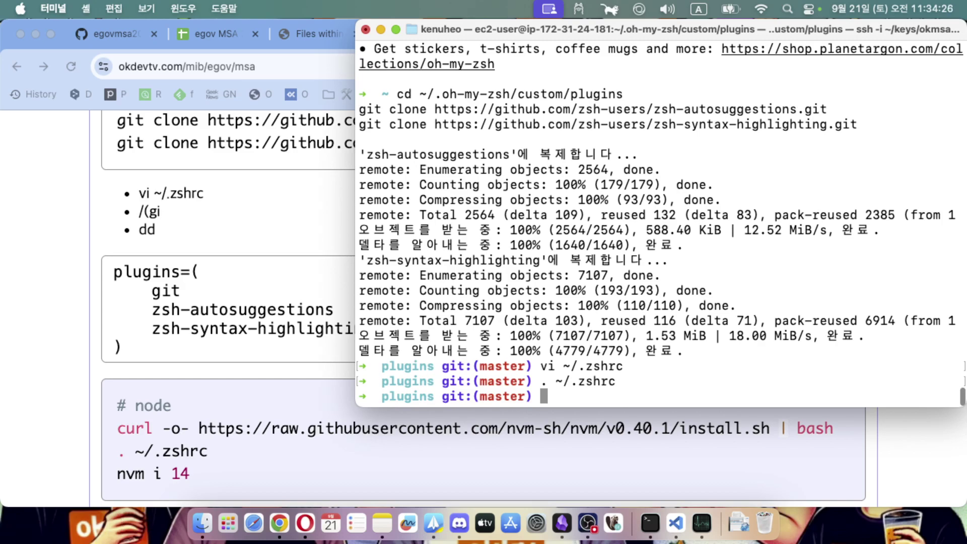
pyautogui.click(77, 374)
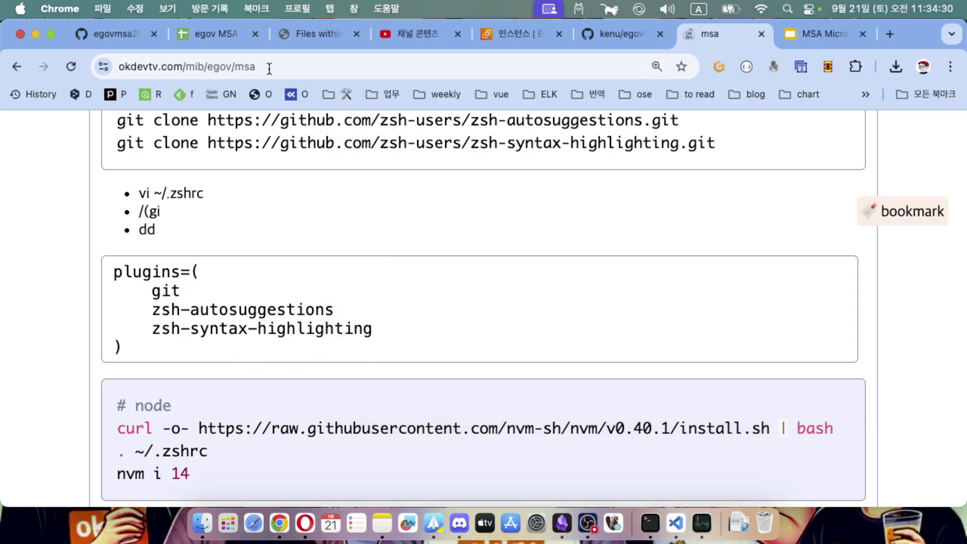
# - In the 멤버 sheet, insert three empty columns to the right of the key, fork and ec2 columns
pyautogui.click(226, 35)
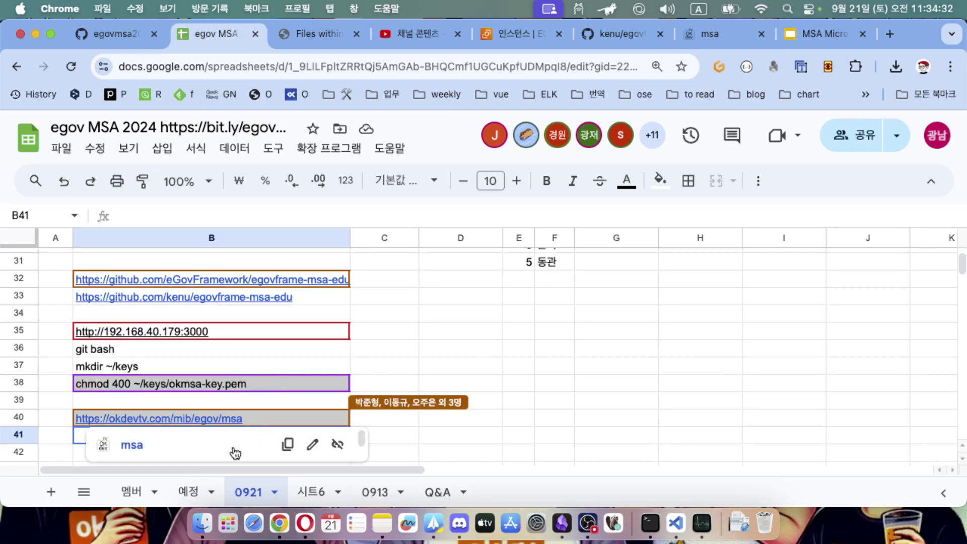
pyautogui.click(122, 490)
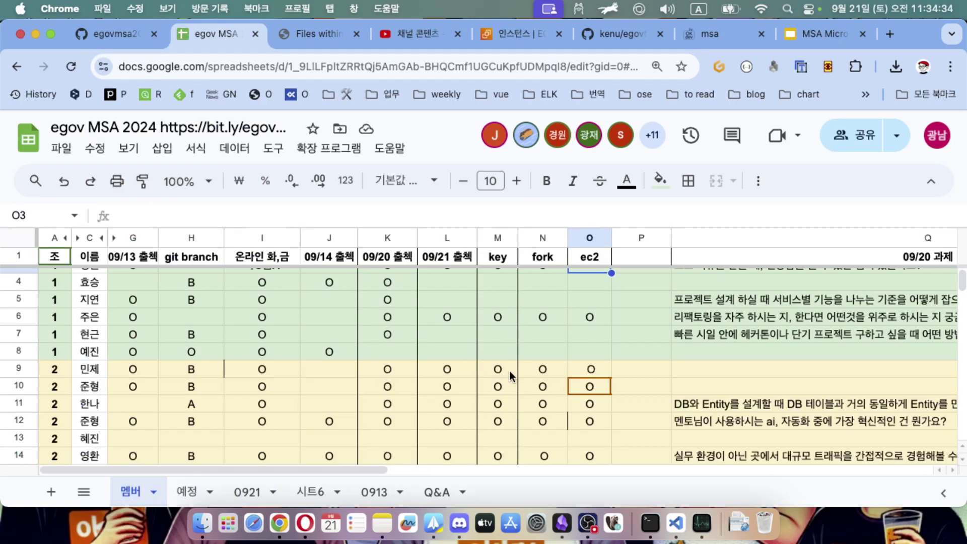
pyautogui.scroll(2, 627, 303)
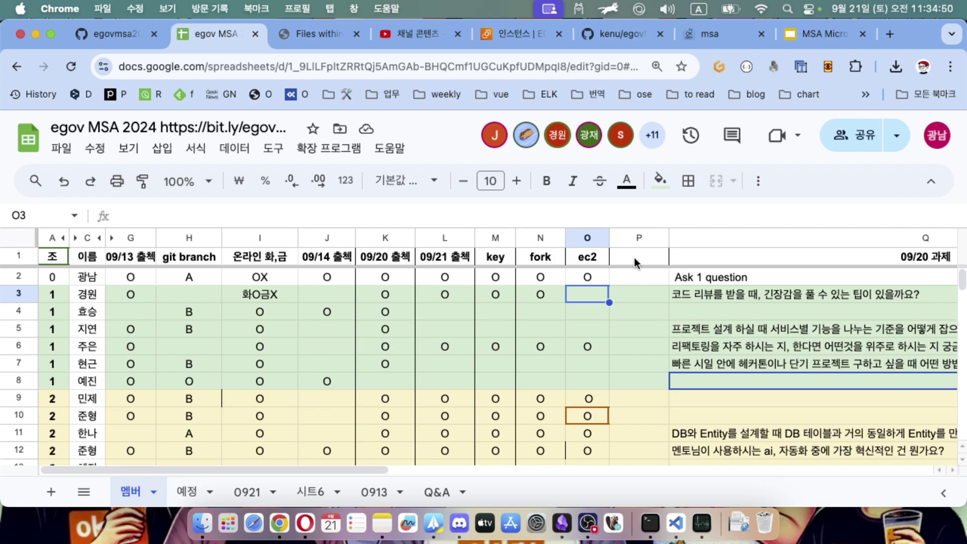
pyautogui.click(634, 258)
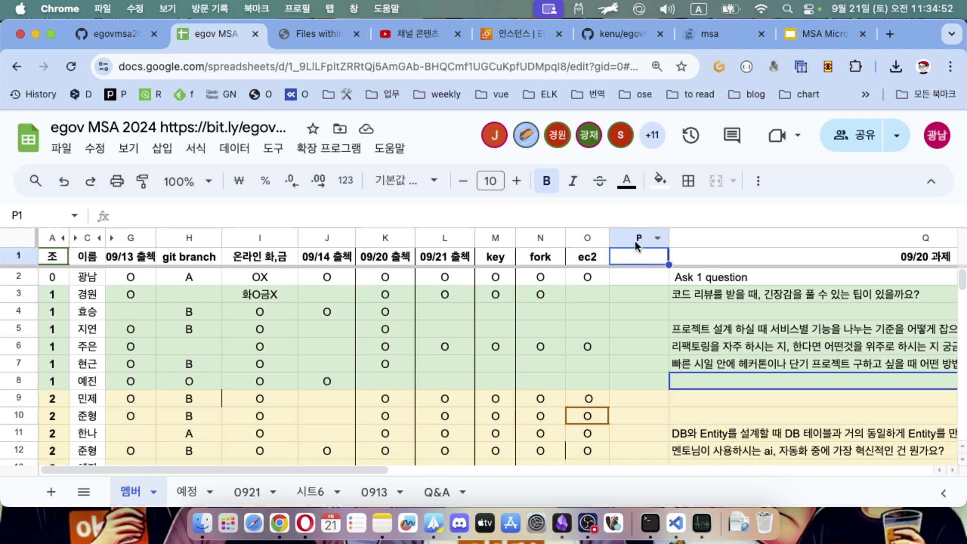
pyautogui.moveTo(591, 240); pyautogui.dragTo(500, 237)
pyautogui.rightClick(500, 236)
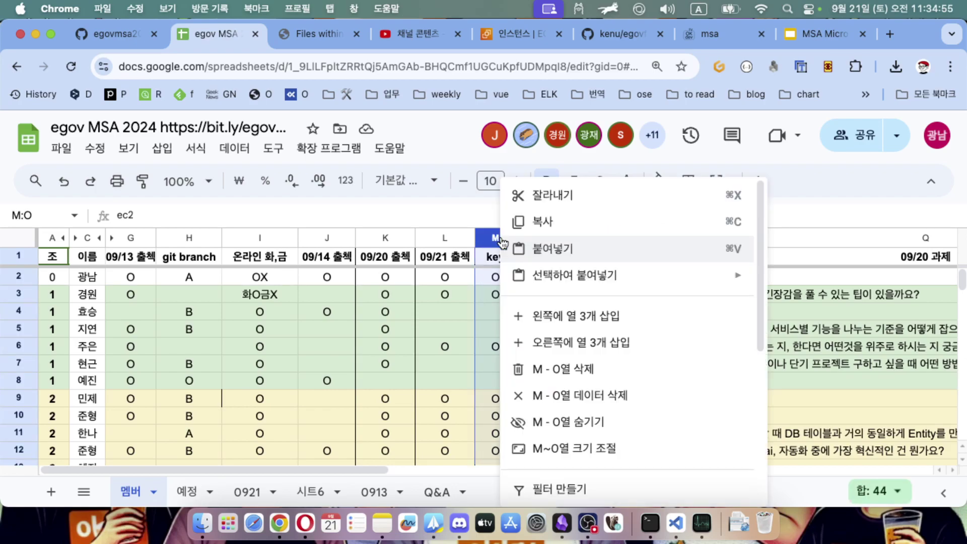
pyautogui.click(567, 345)
pyautogui.click(634, 259)
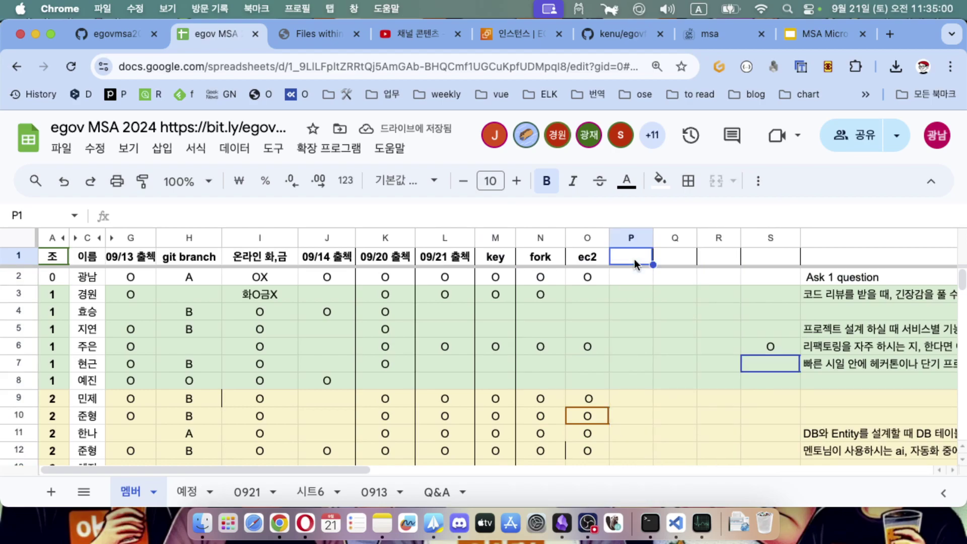
# - Enter the header 'zsh' in P1 and mark 'O' in P2
pyautogui.write('zsh')
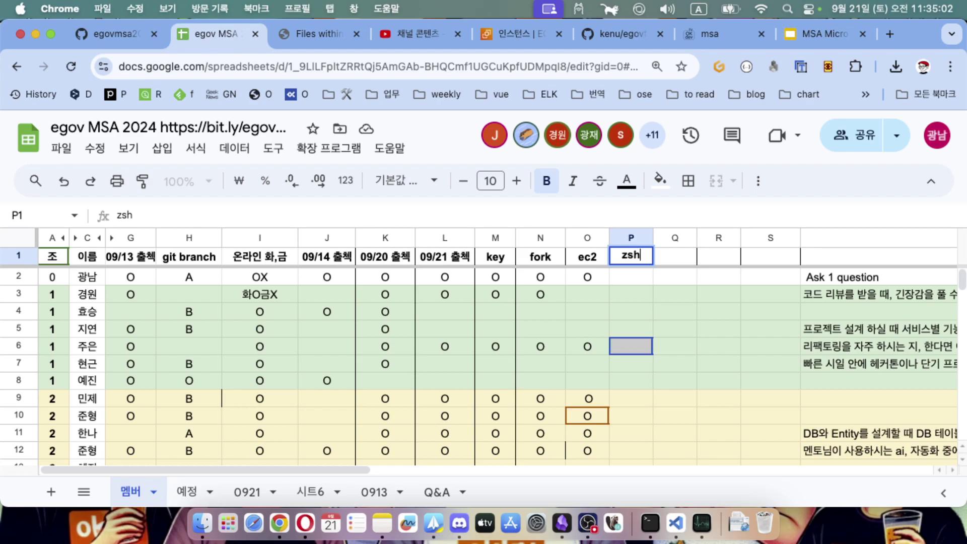
pyautogui.press('Return')
pyautogui.write('O')
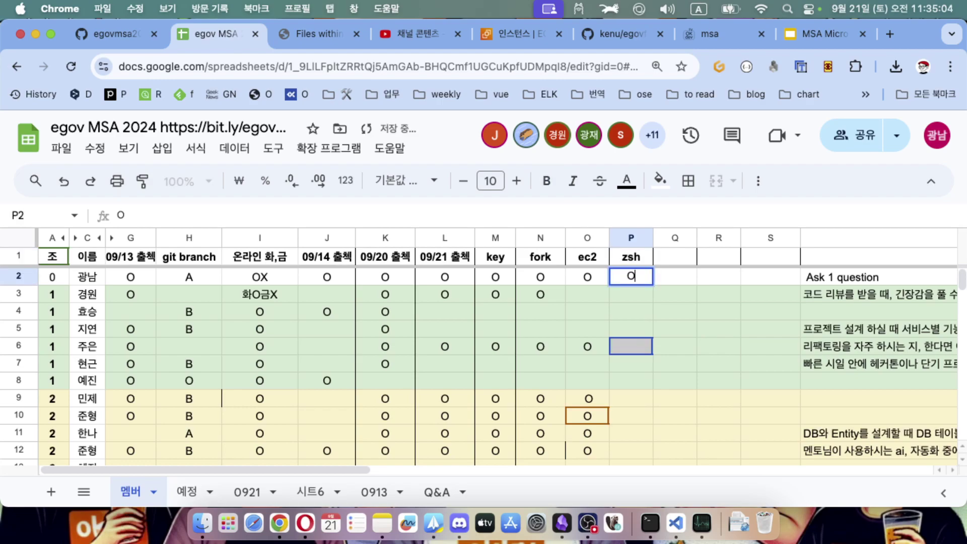
pyautogui.press('Return')
# - Copy the O33 count formula into P33:R33, so P33 tallies 24
pyautogui.scroll(-1, 478, 368)
pyautogui.scroll(-2, 478, 367)
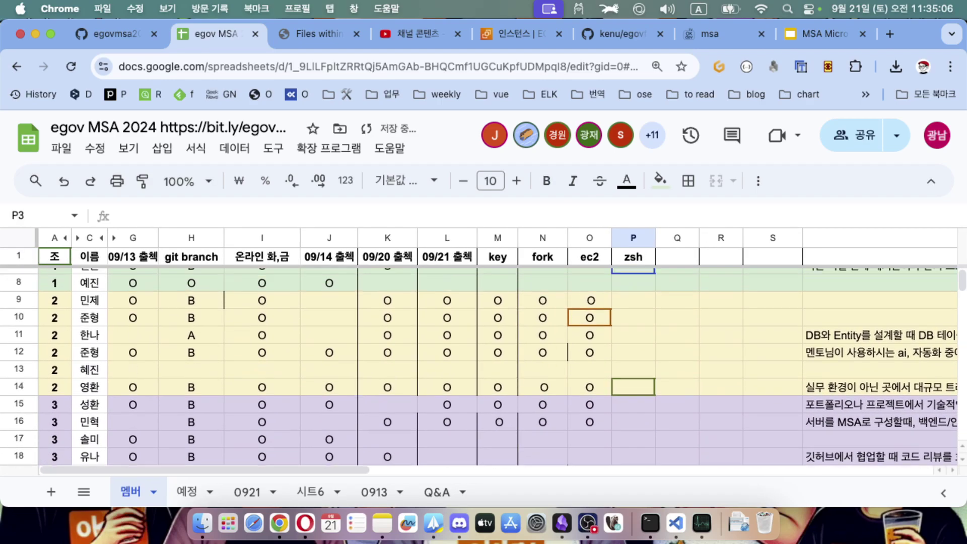
pyautogui.scroll(3, 479, 368)
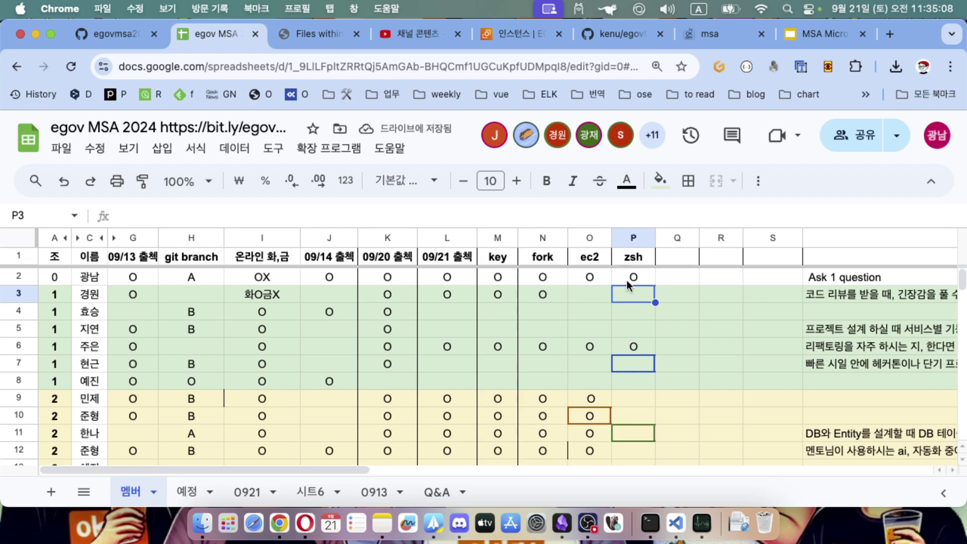
pyautogui.scroll(-3, 629, 298)
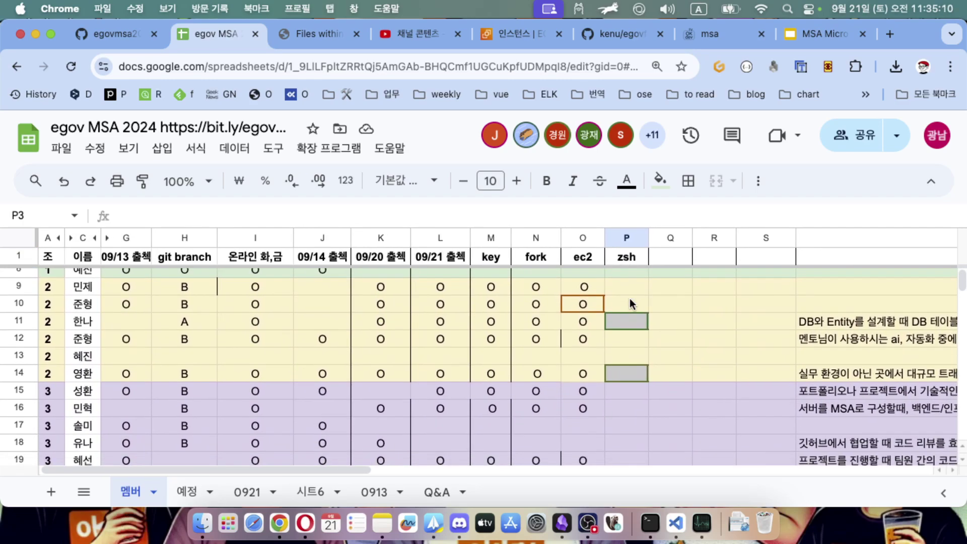
pyautogui.scroll(-7, 630, 299)
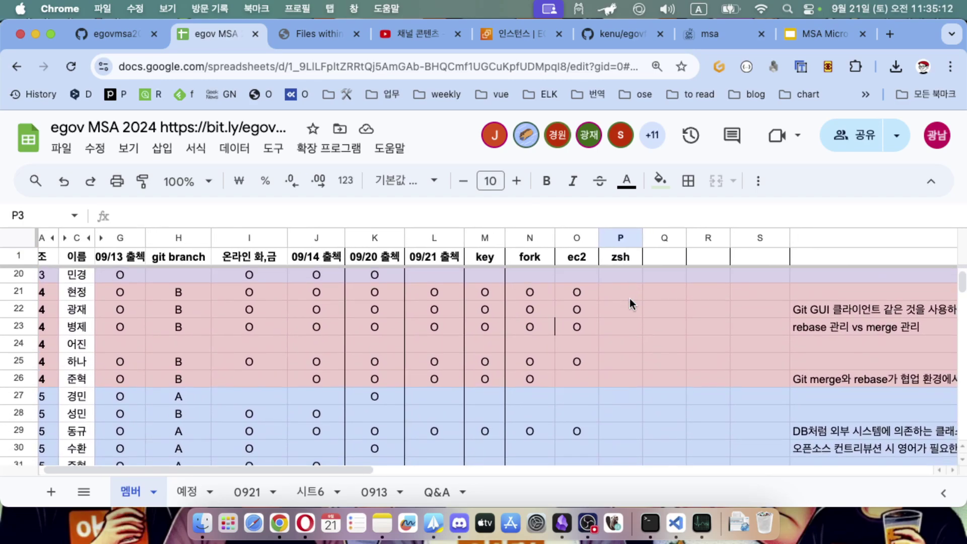
pyautogui.scroll(-1, 630, 298)
pyautogui.click(591, 367)
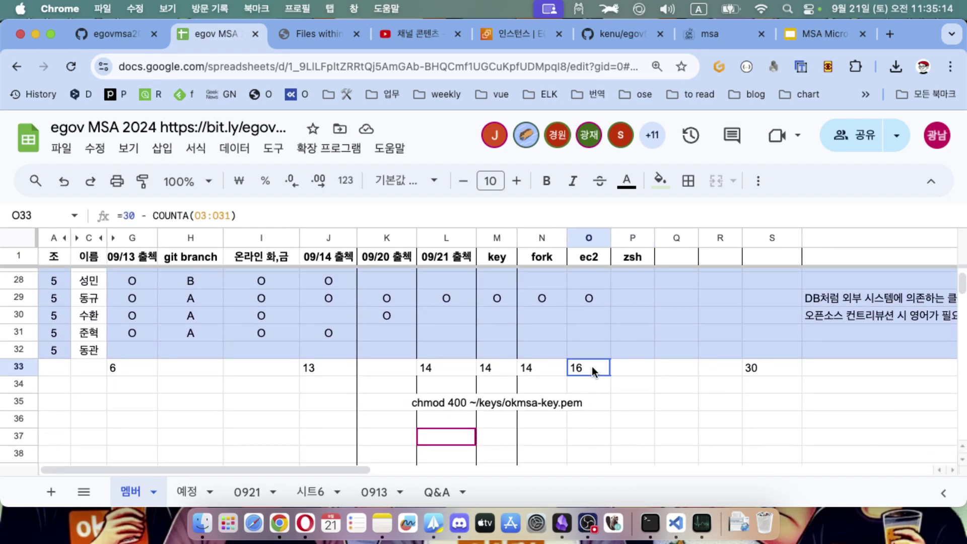
pyautogui.press('super+c')
pyautogui.moveTo(620, 367); pyautogui.dragTo(717, 371)
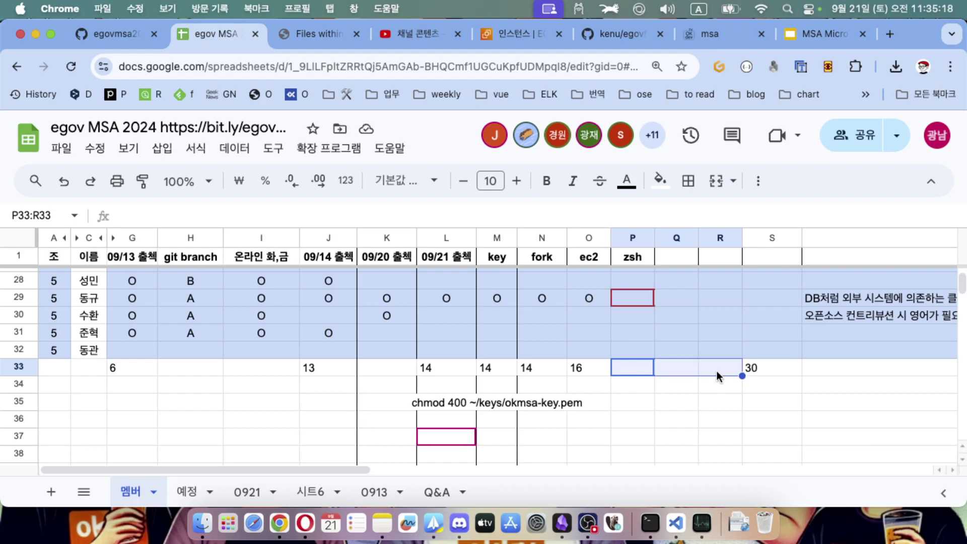
pyautogui.press('super+v')
pyautogui.scroll(3, 717, 371)
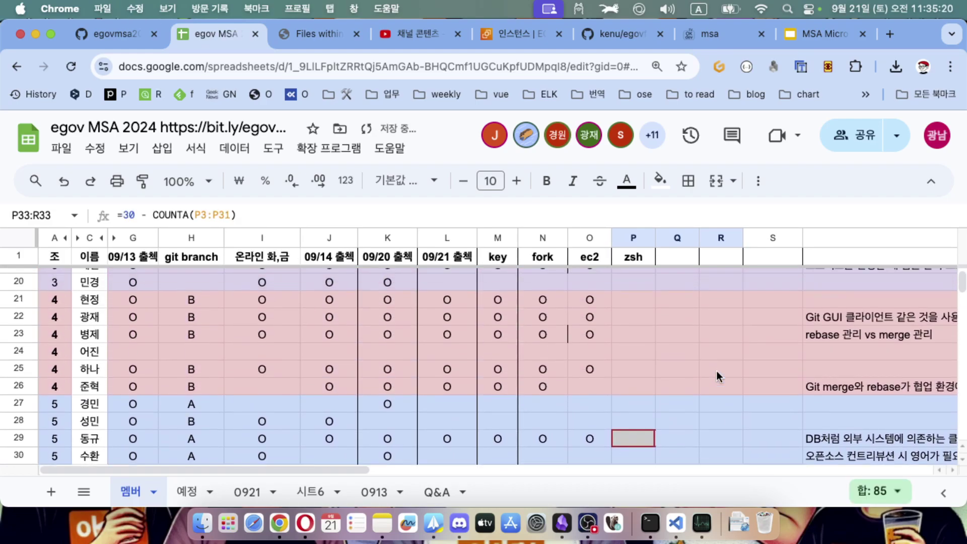
pyautogui.scroll(1, 718, 371)
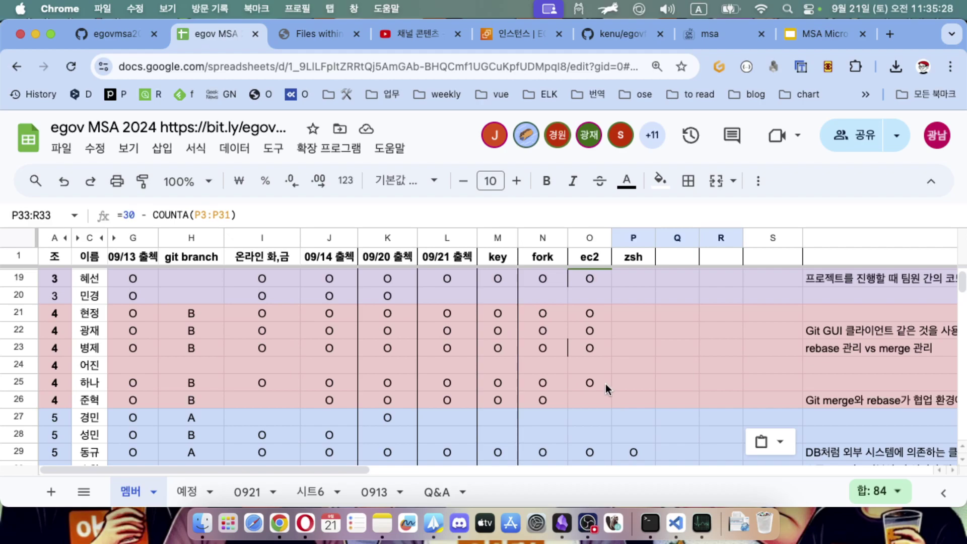
pyautogui.scroll(5, 605, 383)
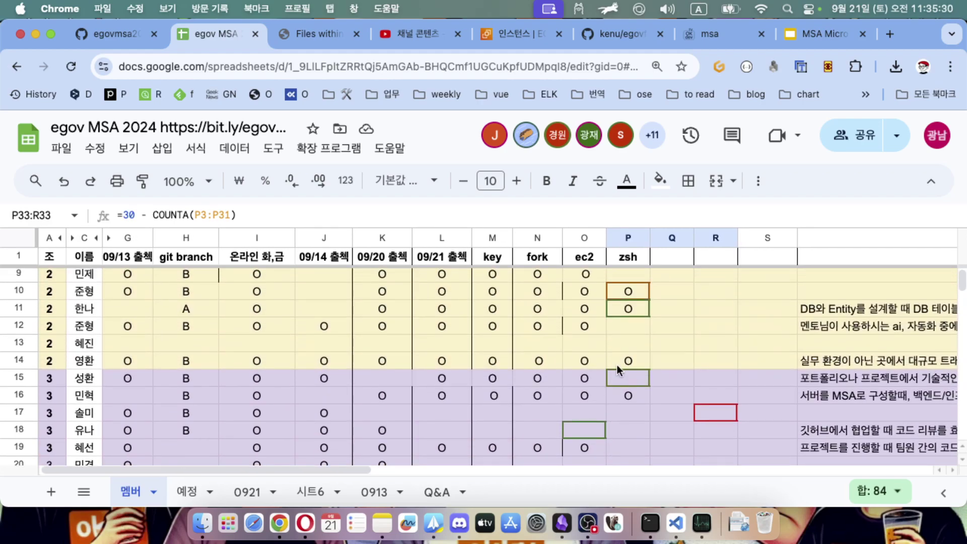
pyautogui.scroll(5, 630, 324)
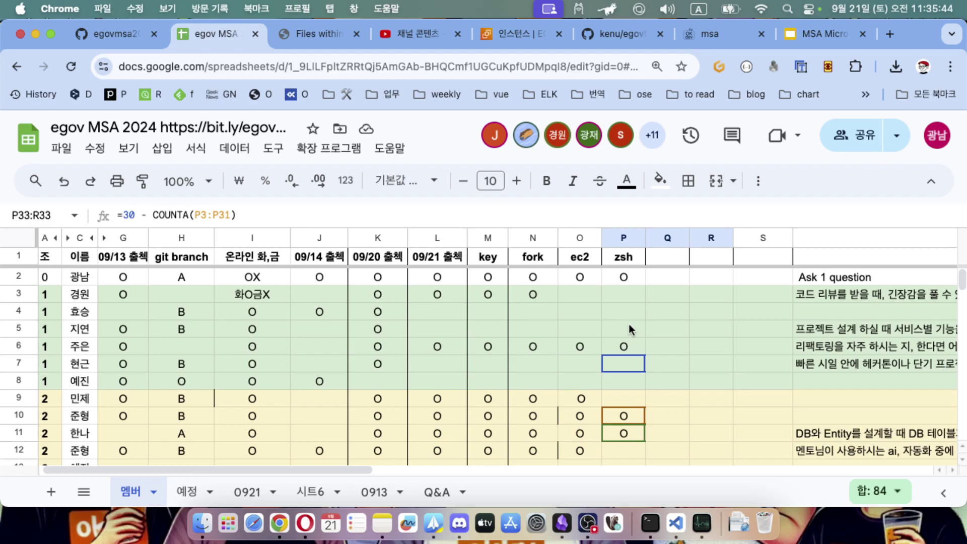
pyautogui.scroll(-10, 629, 329)
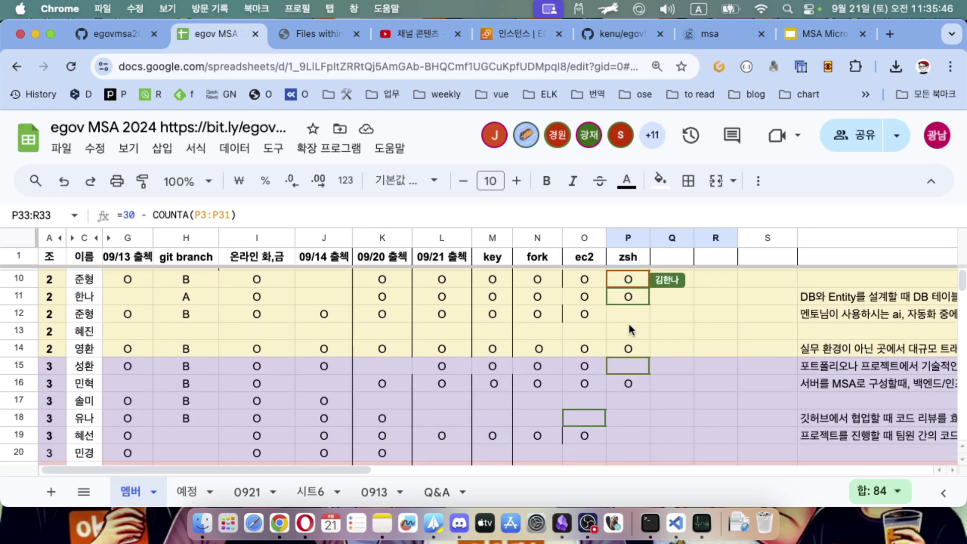
pyautogui.scroll(-5, 628, 324)
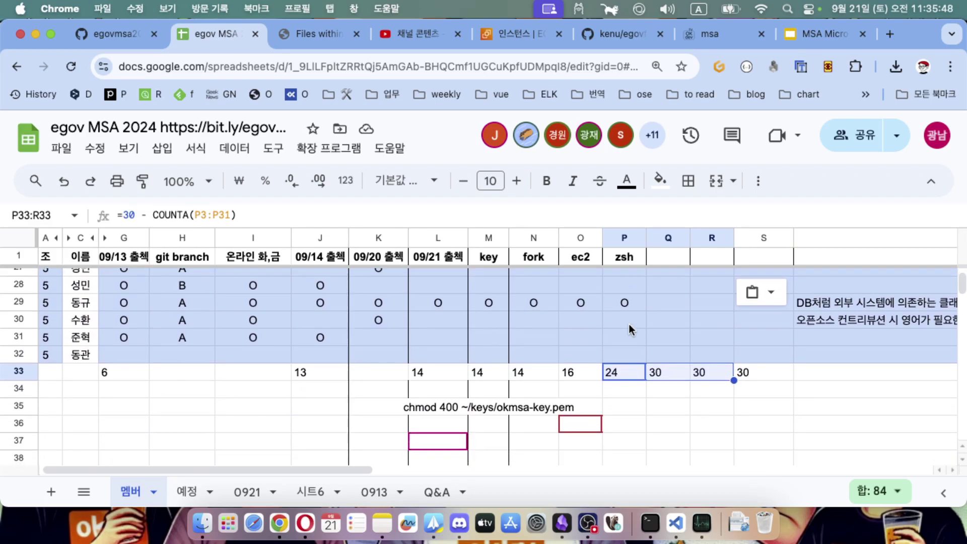
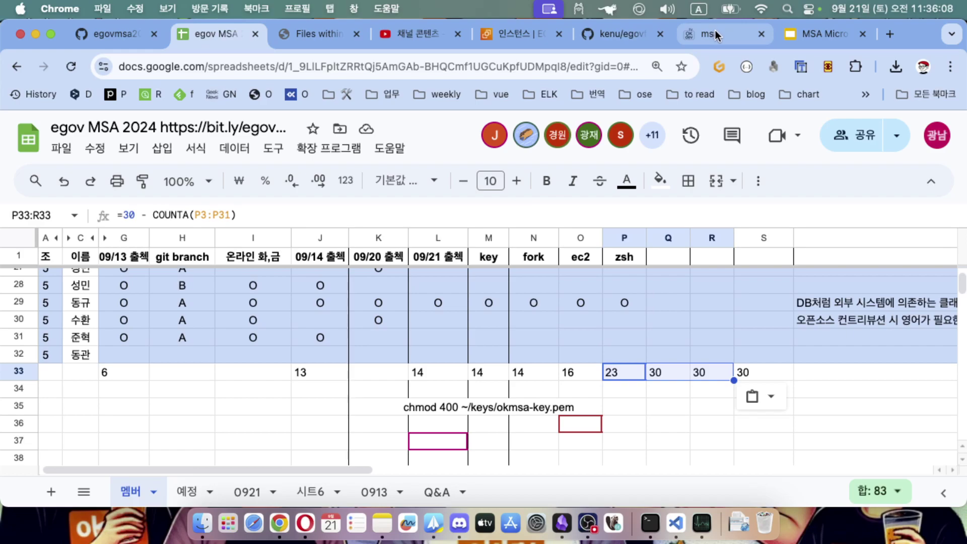
# - Move the msa guide tab beside egov MSA and reopen the MSA Micro slides deck
pyautogui.click(716, 29)
pyautogui.moveTo(715, 30); pyautogui.dragTo(313, 32)
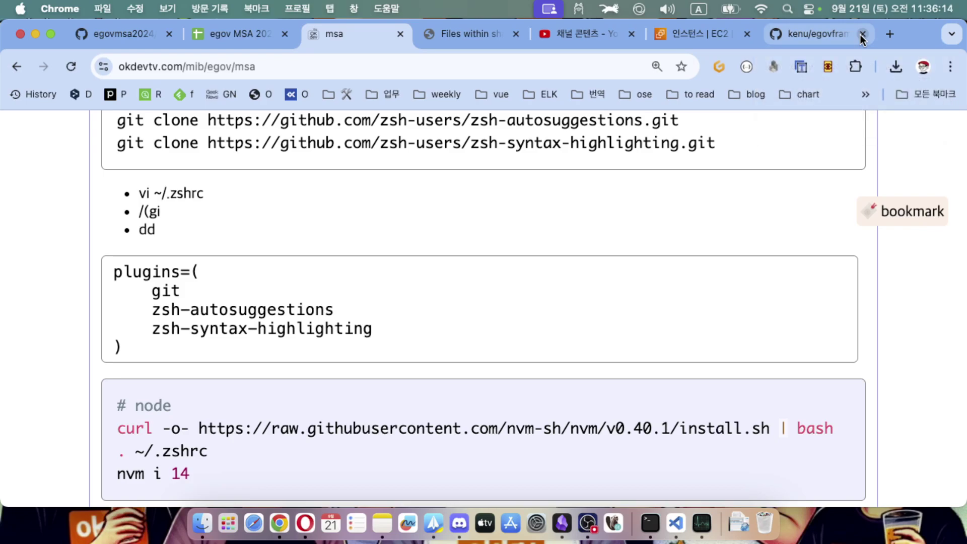
pyautogui.press('super+shift+t')
pyautogui.click(700, 35)
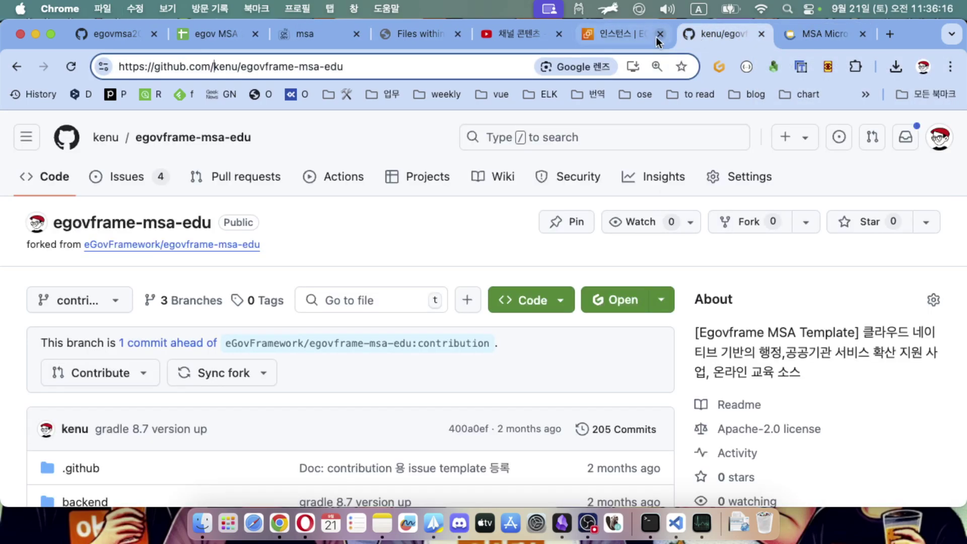
pyautogui.click(629, 35)
pyautogui.click(319, 37)
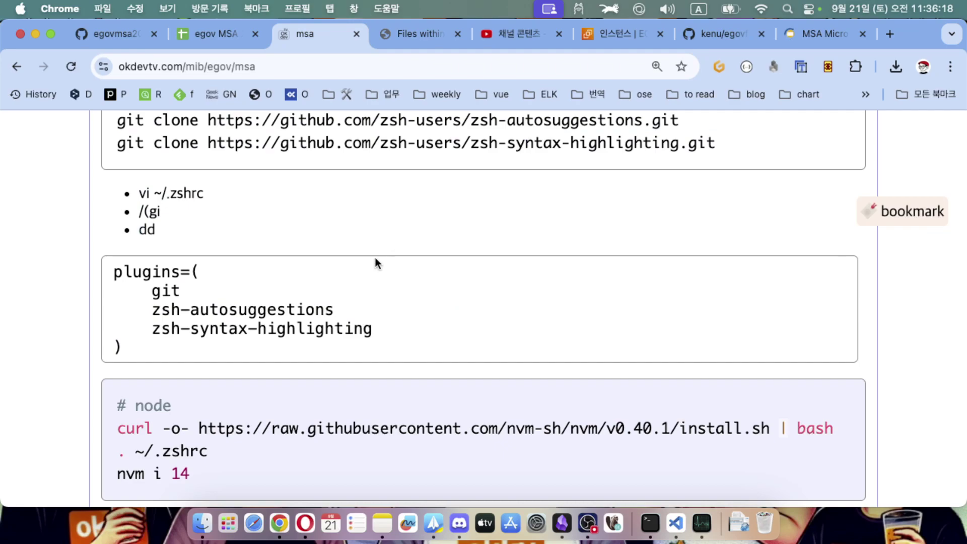
# - Copy the guide's # node block: nvm install script, zshrc reload and nvm i 14
pyautogui.scroll(-3, 283, 347)
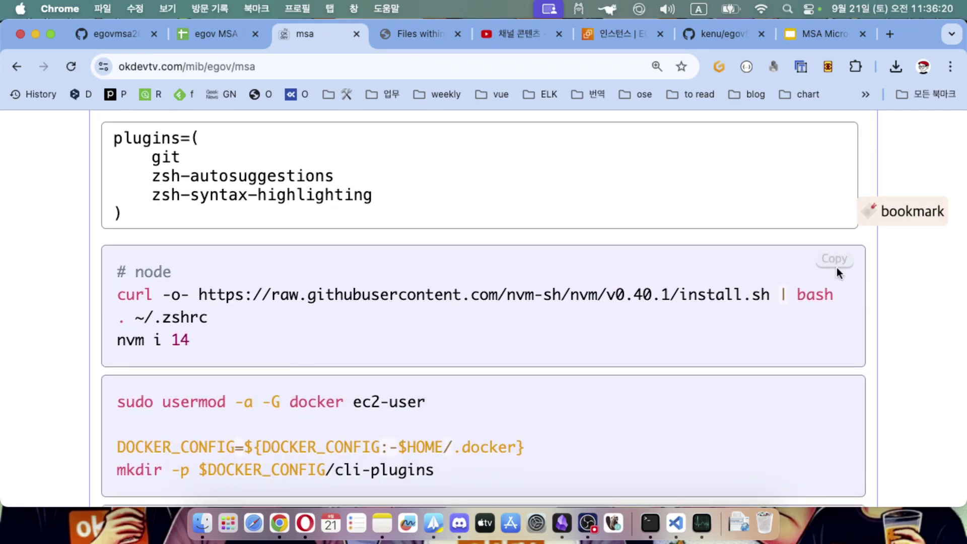
pyautogui.click(835, 260)
pyautogui.moveTo(119, 297); pyautogui.dragTo(831, 289)
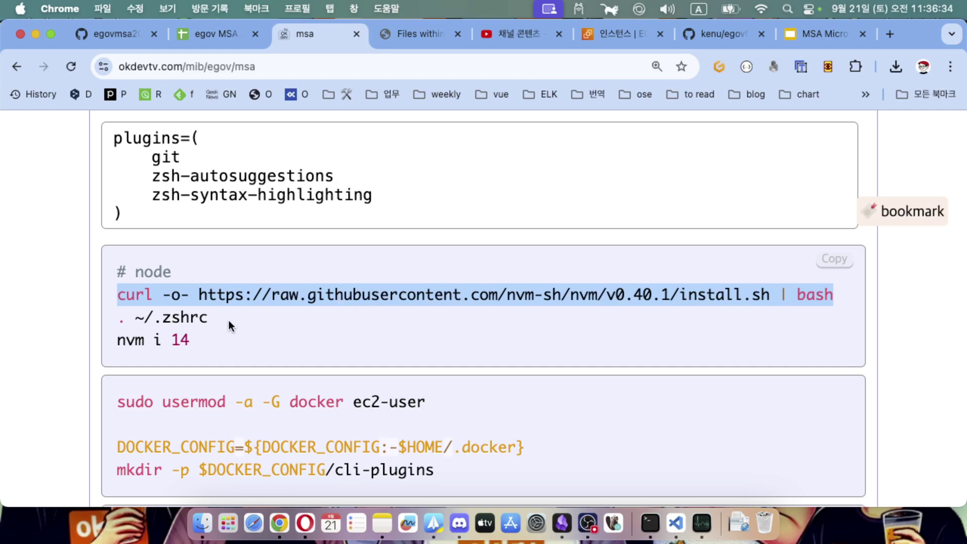
pyautogui.click(218, 317)
pyautogui.moveTo(217, 317); pyautogui.dragTo(116, 340)
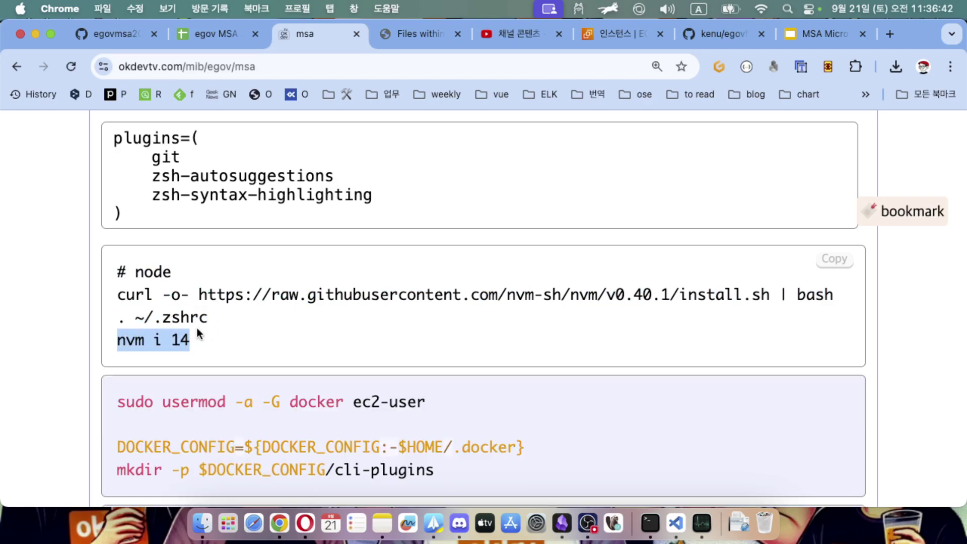
pyautogui.click(207, 334)
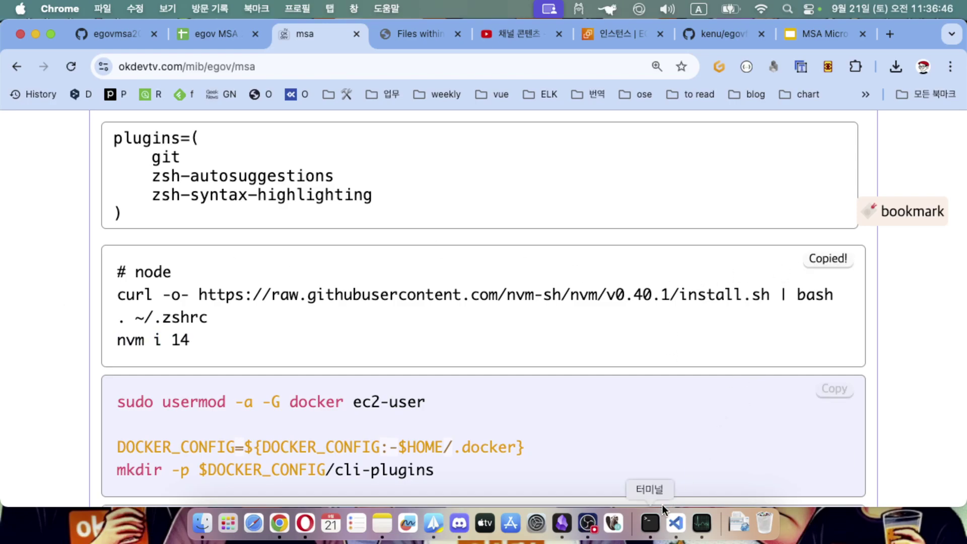
# - Run the copied nvm install script and nvm i 14 on the server
pyautogui.click(649, 517)
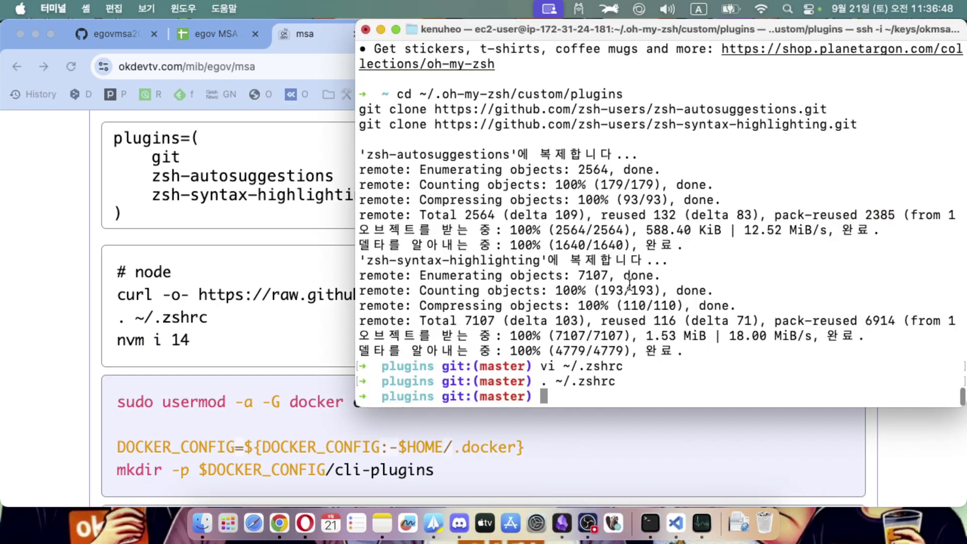
pyautogui.press('super+v')
pyautogui.press('Return')
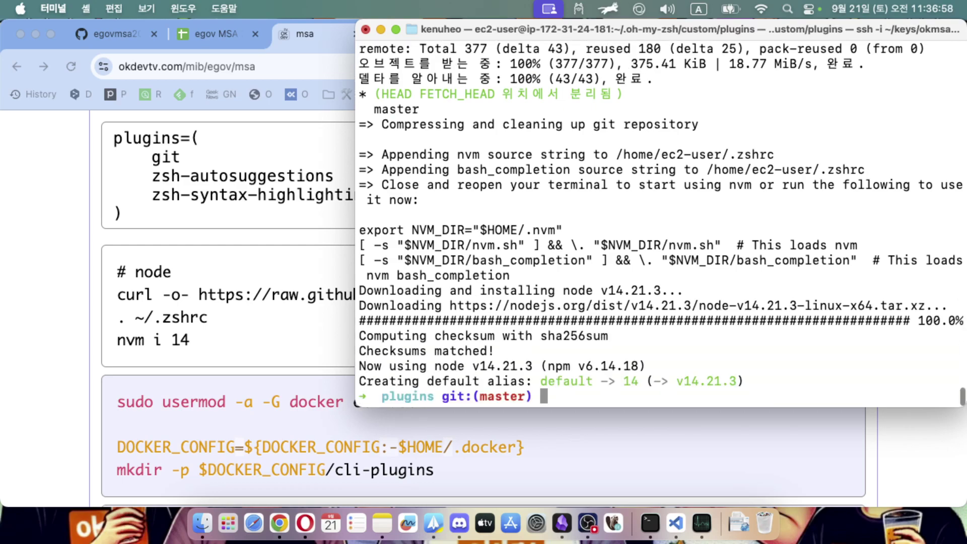
# - Check with node -v that Node v14.21.3 is installed
pyautogui.write('nvm')
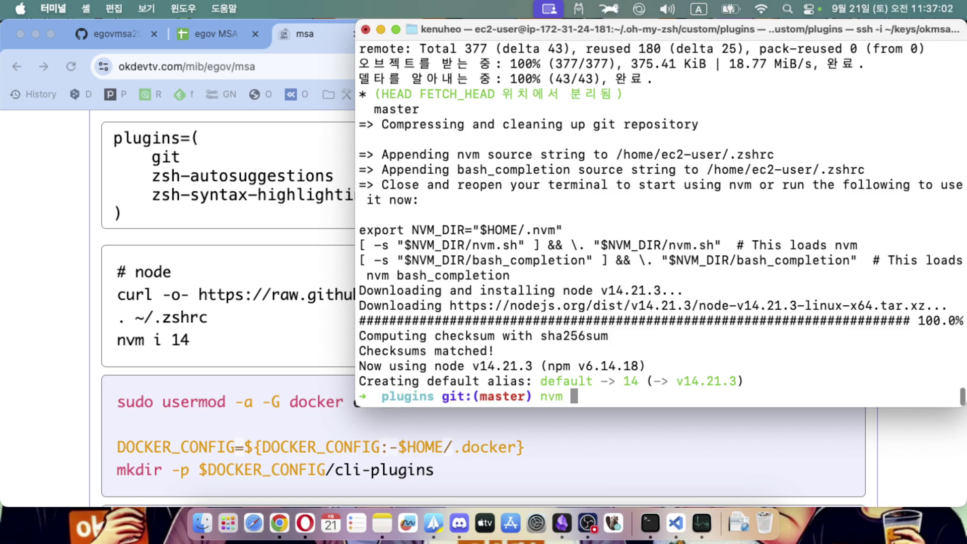
pyautogui.press('BackSpace')
pyautogui.press('BackSpace')
pyautogui.press('BackSpace')
pyautogui.write('o')
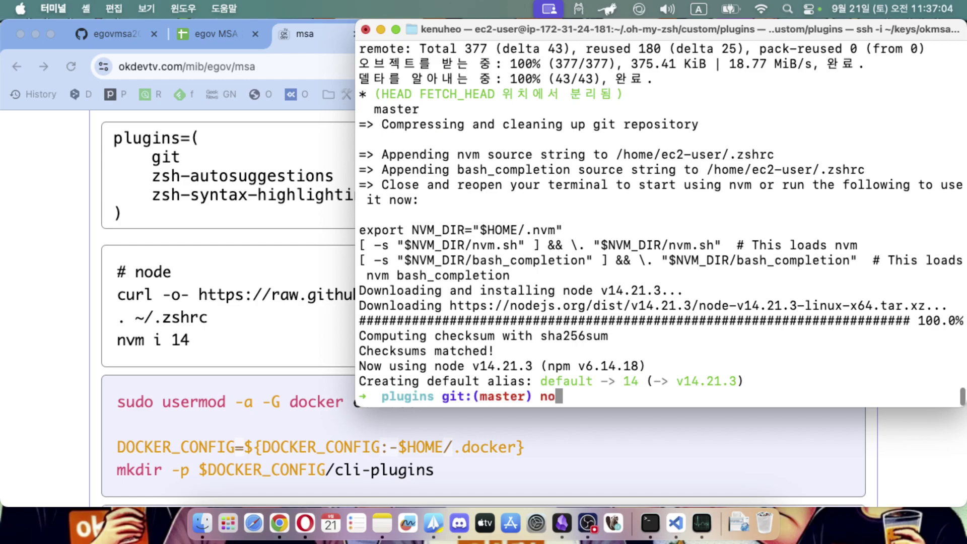
pyautogui.write('de -')
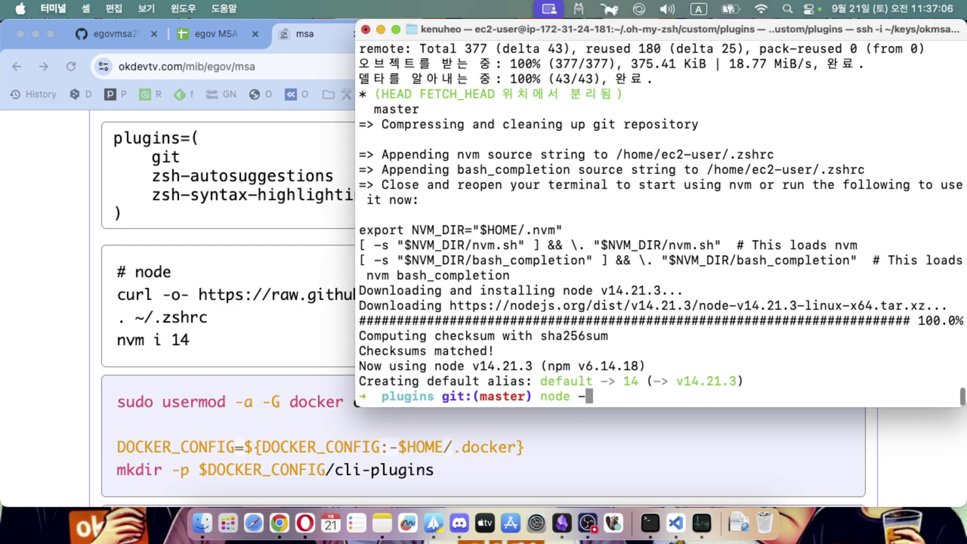
pyautogui.write('v')
pyautogui.press('Return')
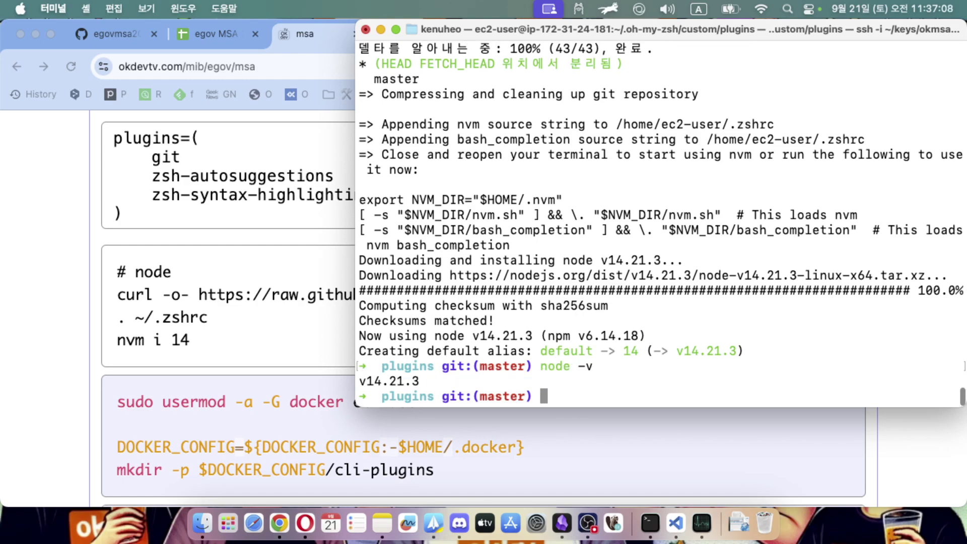
pyautogui.click(211, 279)
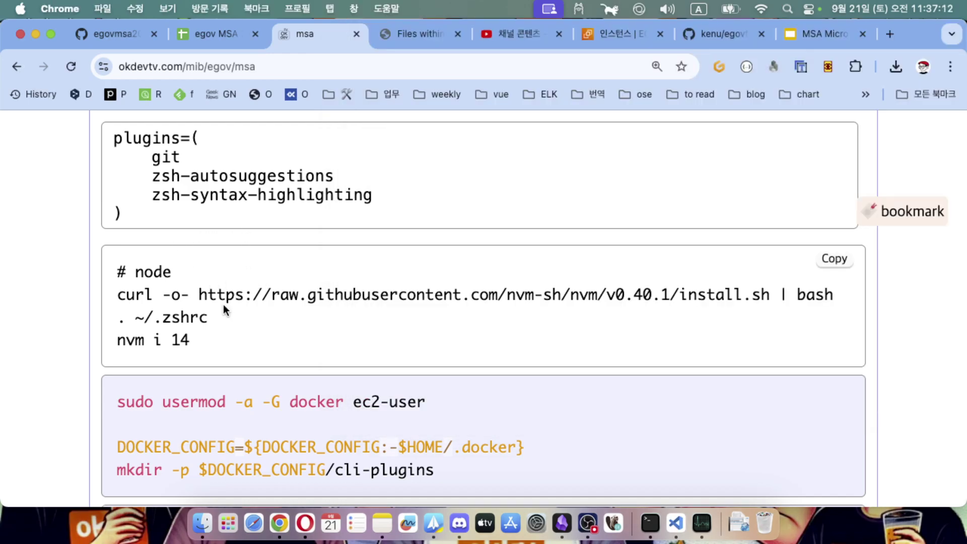
# - Walk through the sudo usermod line that adds ec2-user to the docker group
pyautogui.scroll(-2, 225, 304)
pyautogui.scroll(-2, 225, 304)
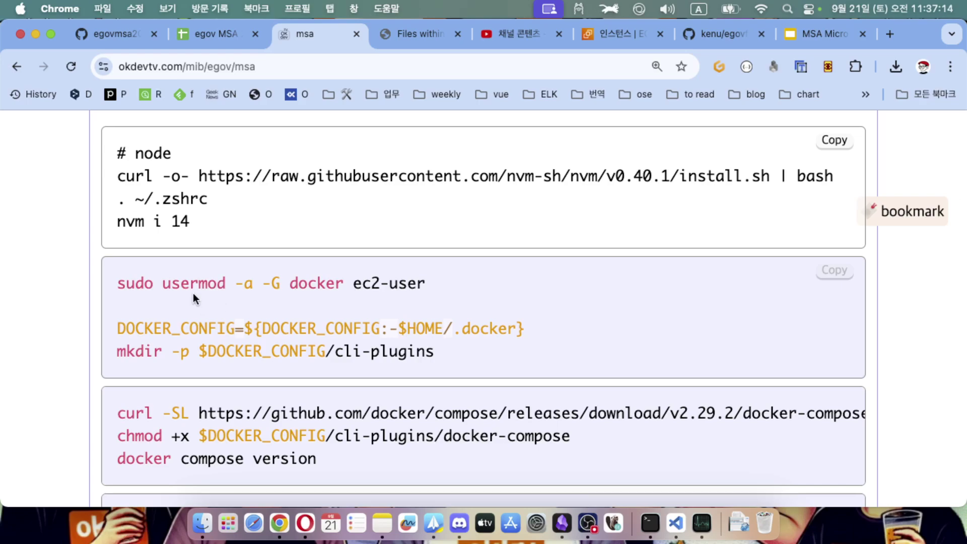
pyautogui.click(120, 286)
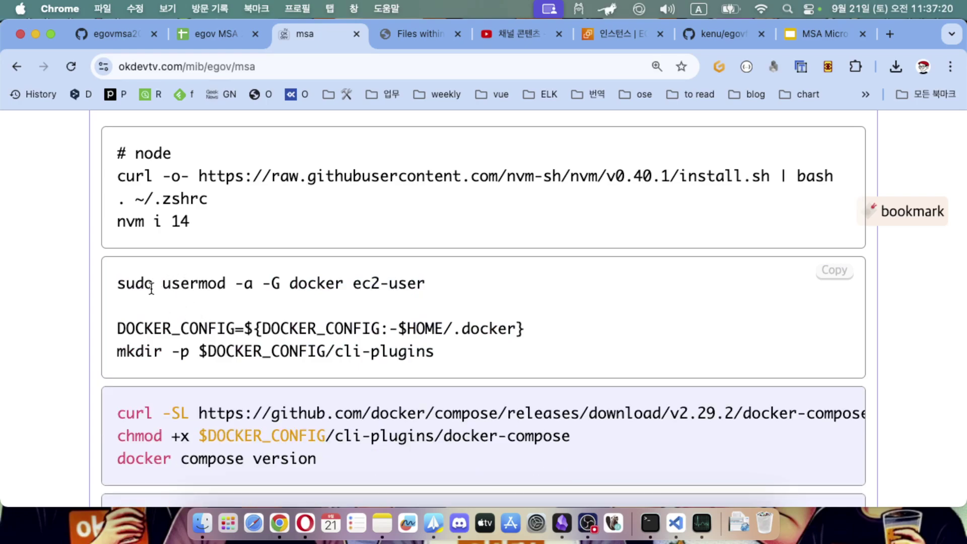
pyautogui.moveTo(120, 283); pyautogui.dragTo(357, 287)
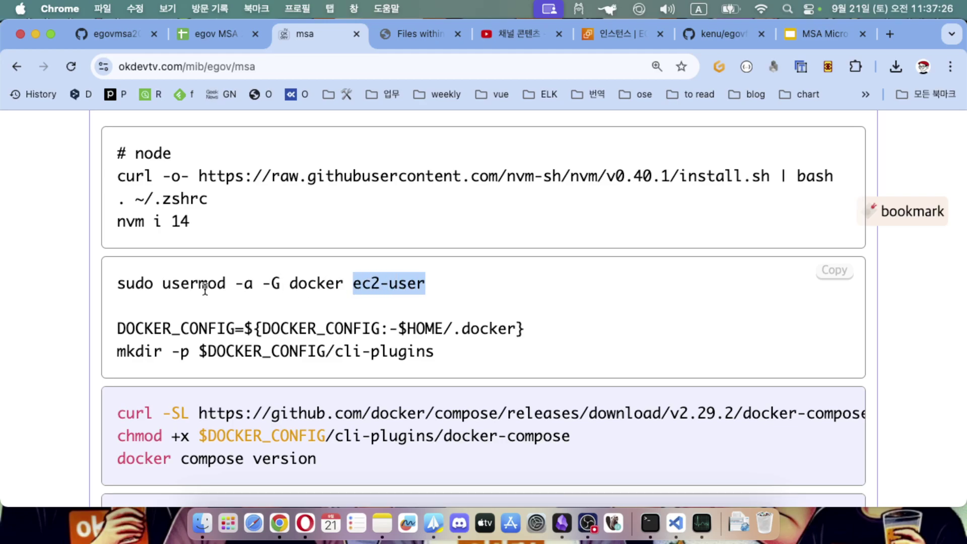
pyautogui.moveTo(115, 285); pyautogui.dragTo(452, 286)
pyautogui.click(242, 272)
pyautogui.press('super+c')
pyautogui.click(450, 286)
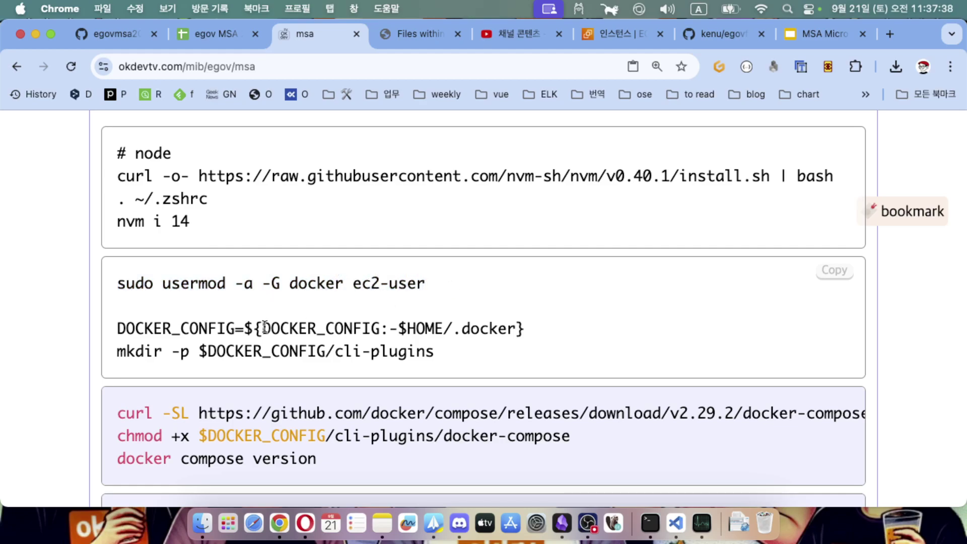
# - Explain the DOCKER_CONFIG and mkdir cli-plugins lines, then copy the whole block
pyautogui.moveTo(118, 329); pyautogui.dragTo(235, 326)
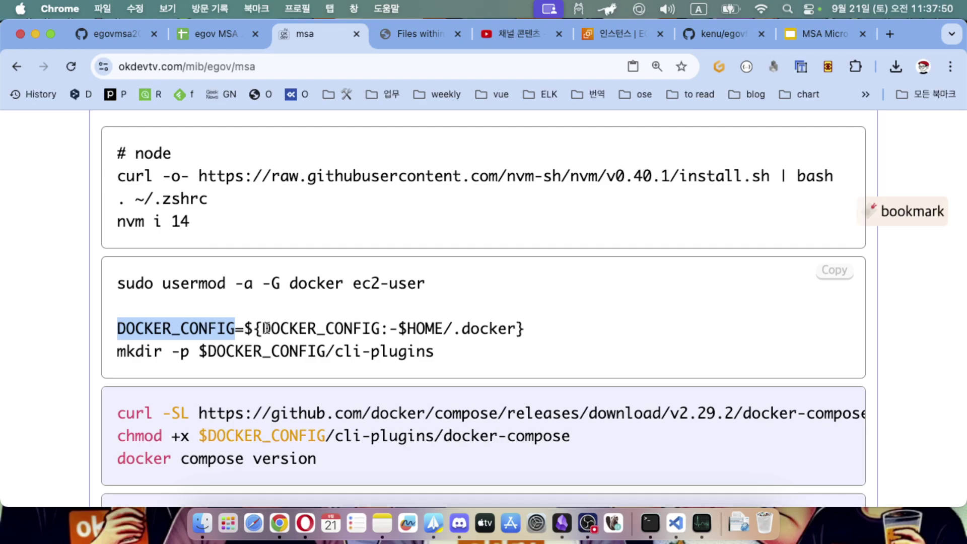
pyautogui.moveTo(398, 329); pyautogui.dragTo(513, 329)
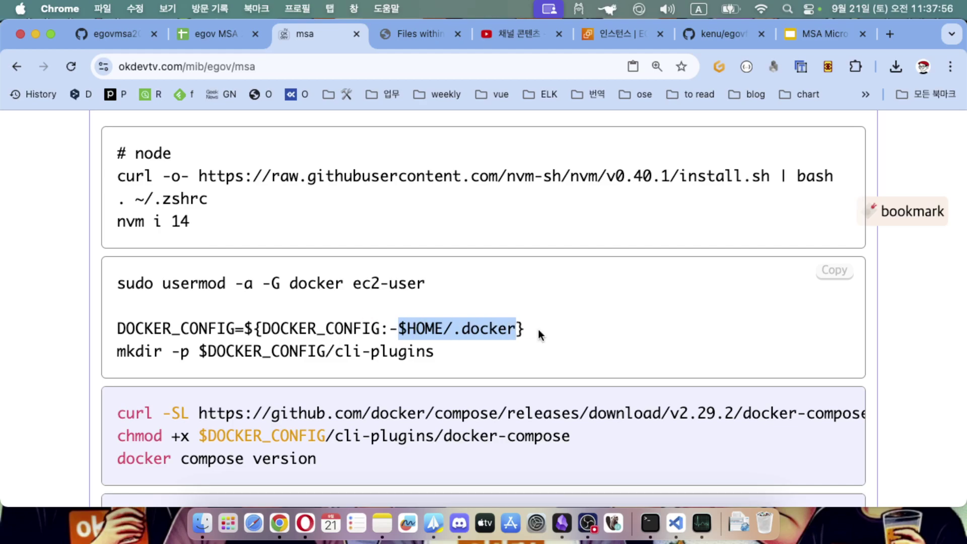
pyautogui.click(537, 328)
pyautogui.moveTo(535, 329); pyautogui.dragTo(103, 328)
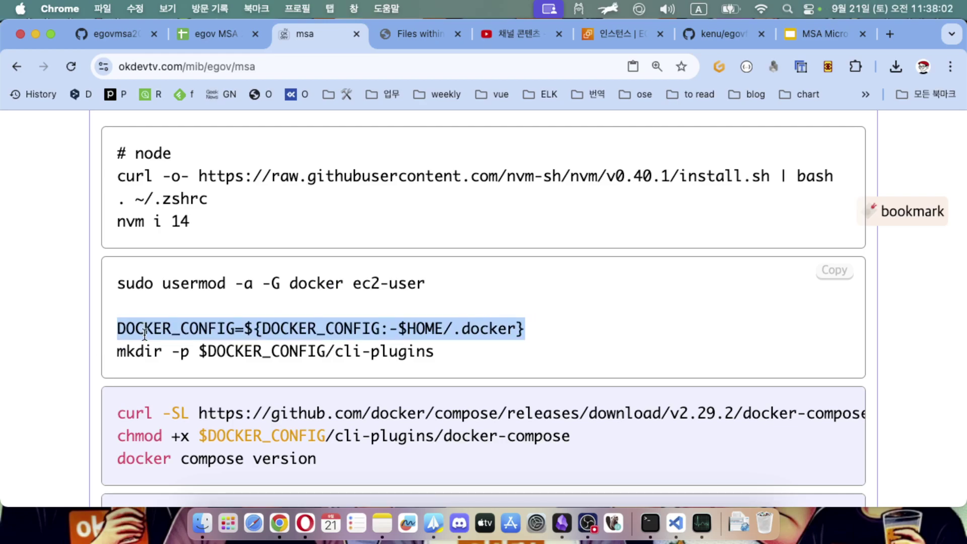
pyautogui.click(201, 351)
pyautogui.moveTo(201, 351); pyautogui.dragTo(436, 361)
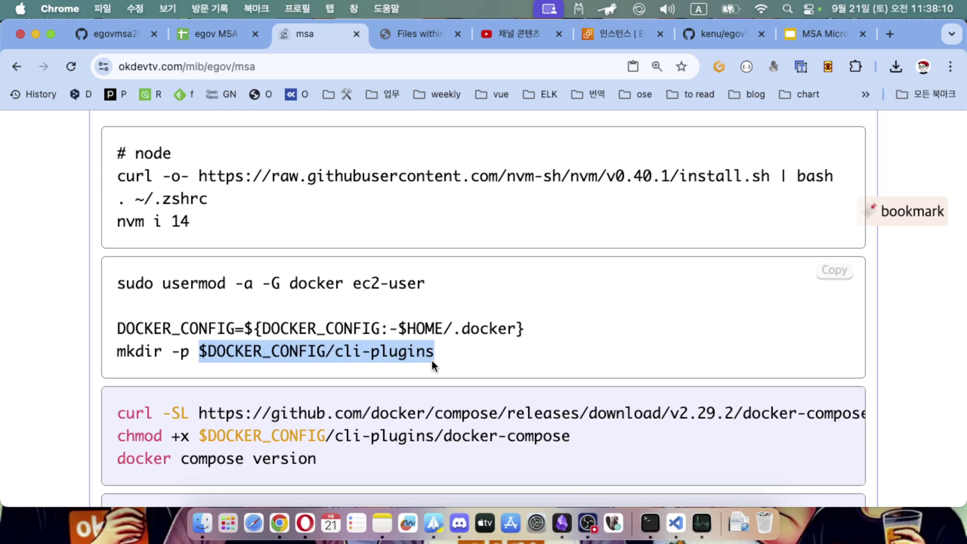
pyautogui.click(423, 351)
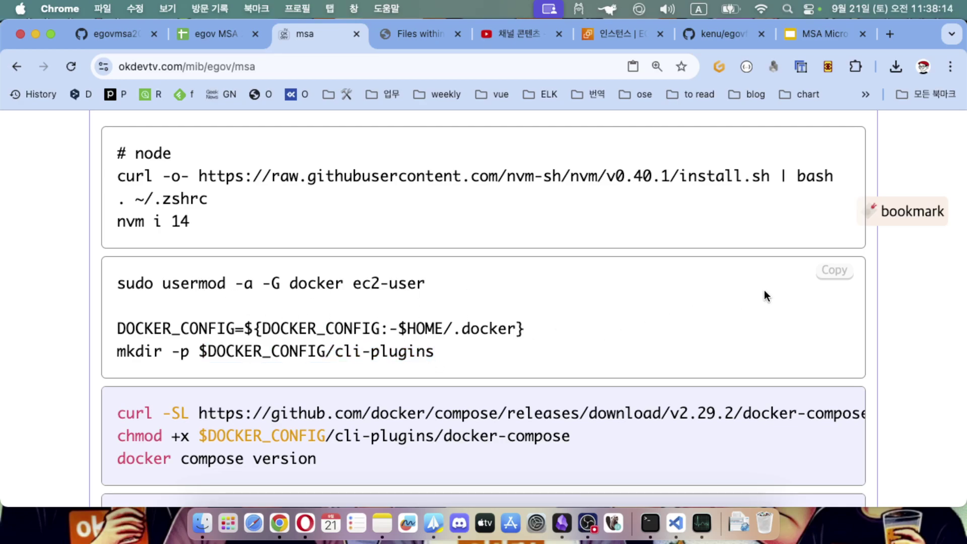
pyautogui.click(834, 271)
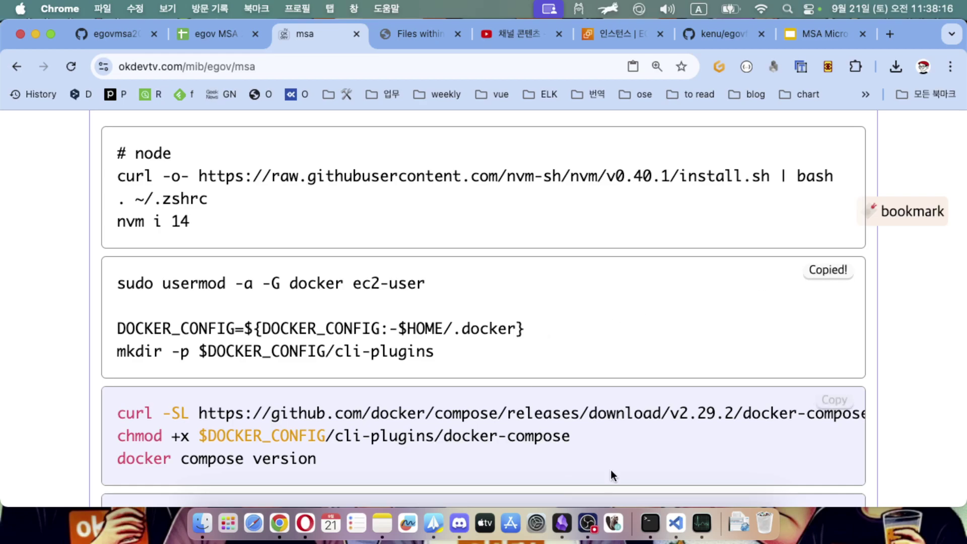
pyautogui.click(655, 515)
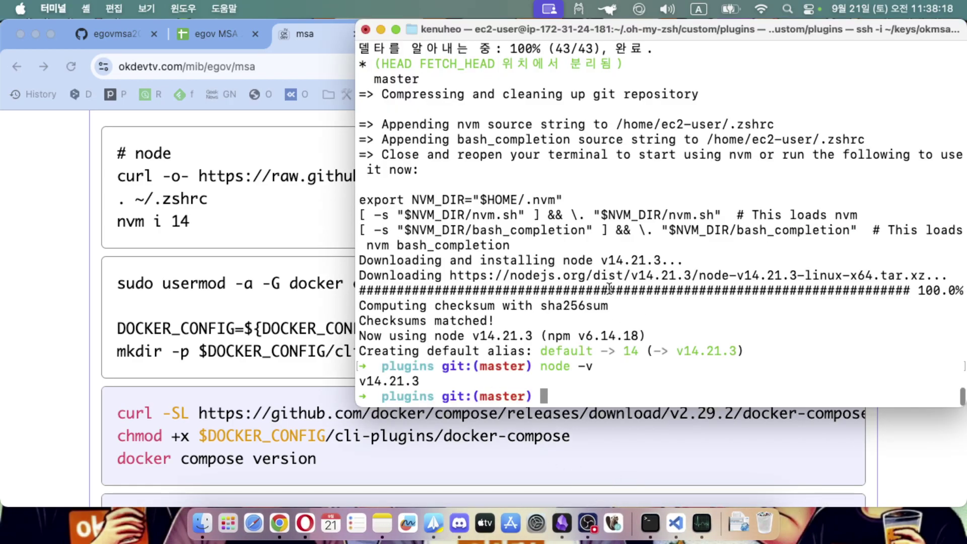
# - Run the copied usermod, DOCKER_CONFIG and mkdir cli-plugins commands at the server prompt
pyautogui.press('super+v')
pyautogui.press('Return')
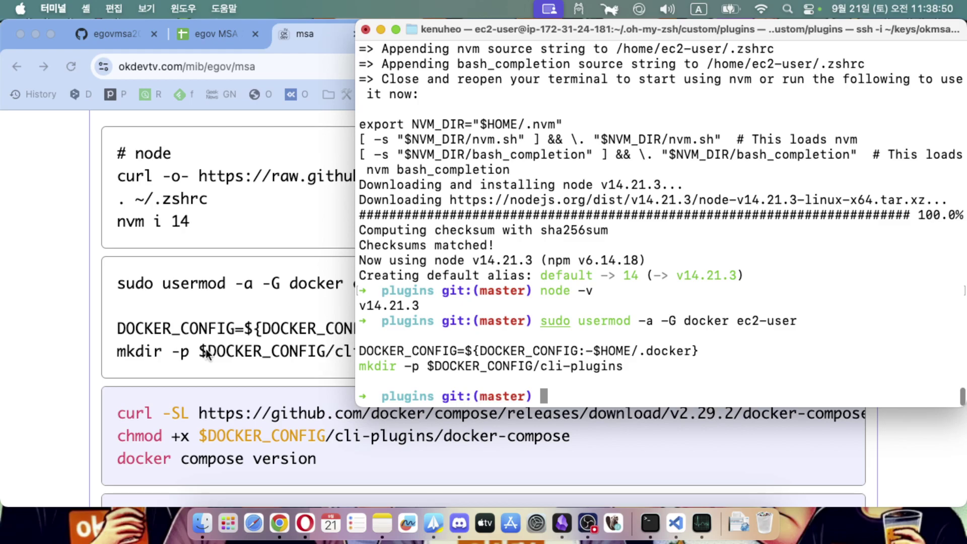
# - Open the github.com/docker/compose/releases URL from the guide's curl line in a new tab
pyautogui.click(205, 341)
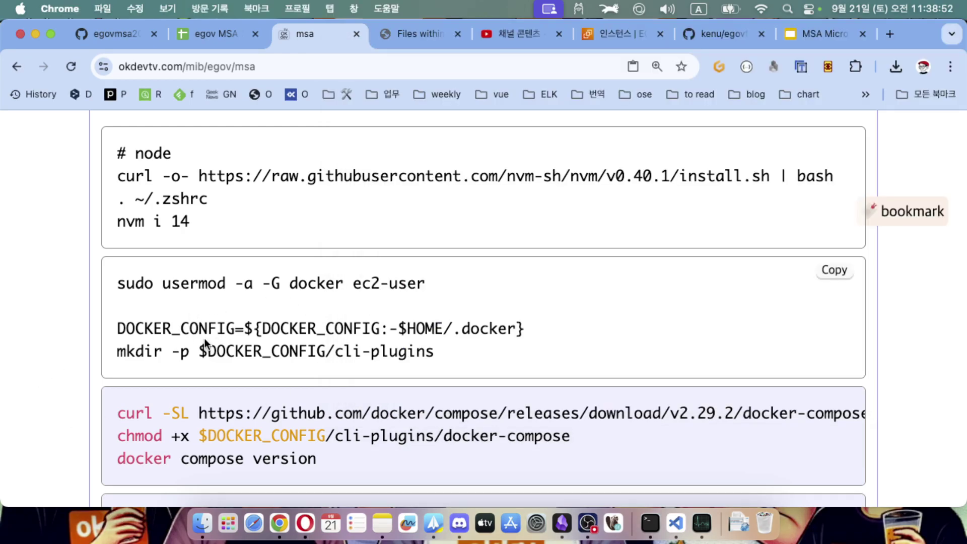
pyautogui.scroll(-3, 311, 312)
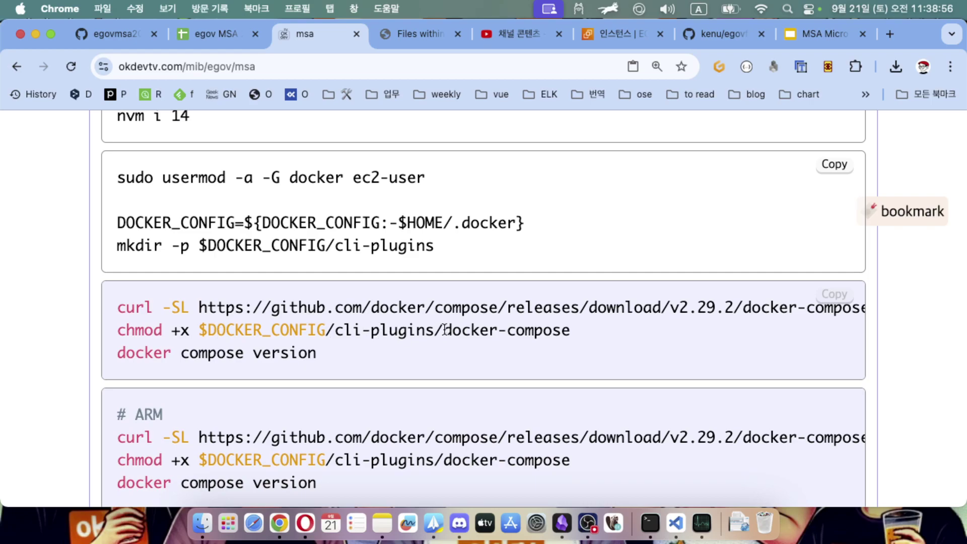
pyautogui.moveTo(434, 330); pyautogui.dragTo(197, 332)
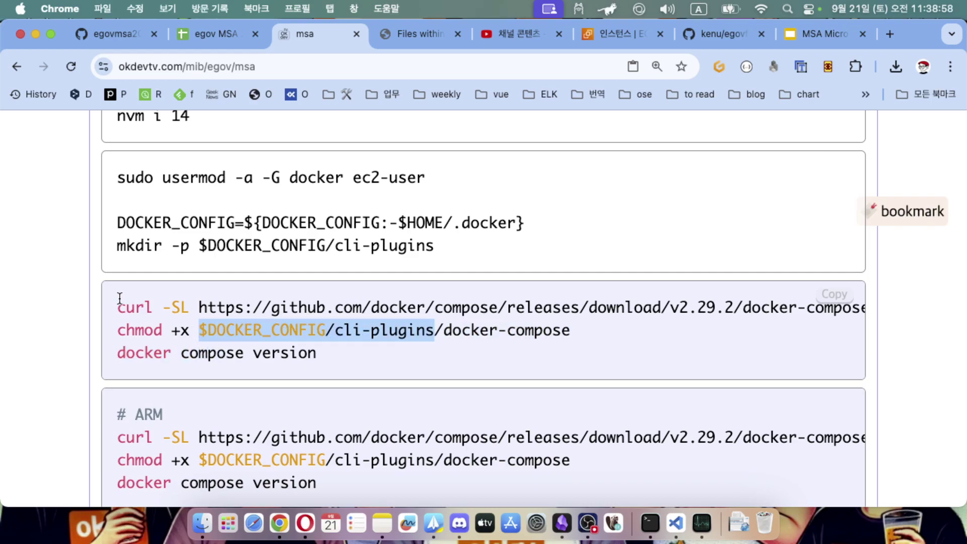
pyautogui.moveTo(119, 304); pyautogui.dragTo(469, 308)
pyautogui.click(537, 294)
pyautogui.moveTo(536, 295); pyautogui.dragTo(686, 356)
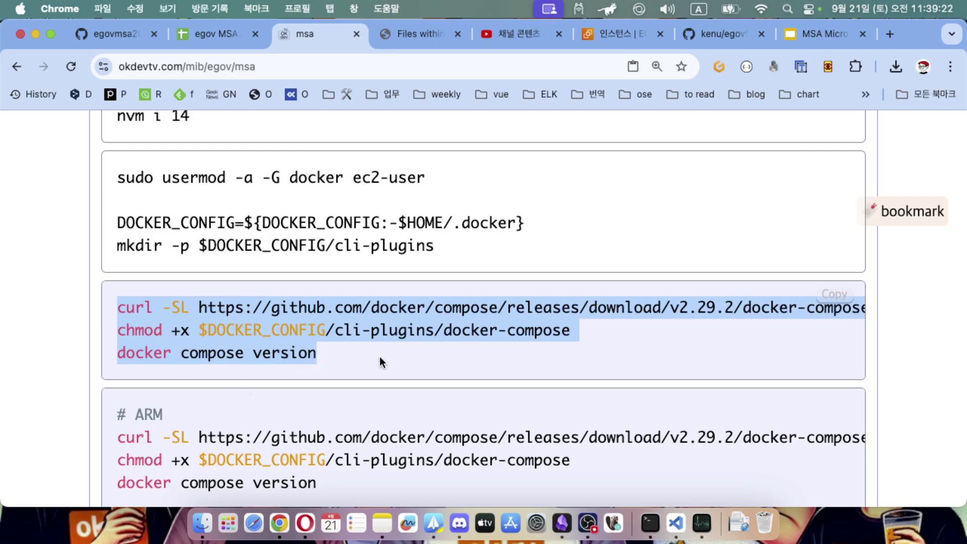
pyautogui.click(553, 350)
pyautogui.moveTo(576, 307); pyautogui.dragTo(201, 301)
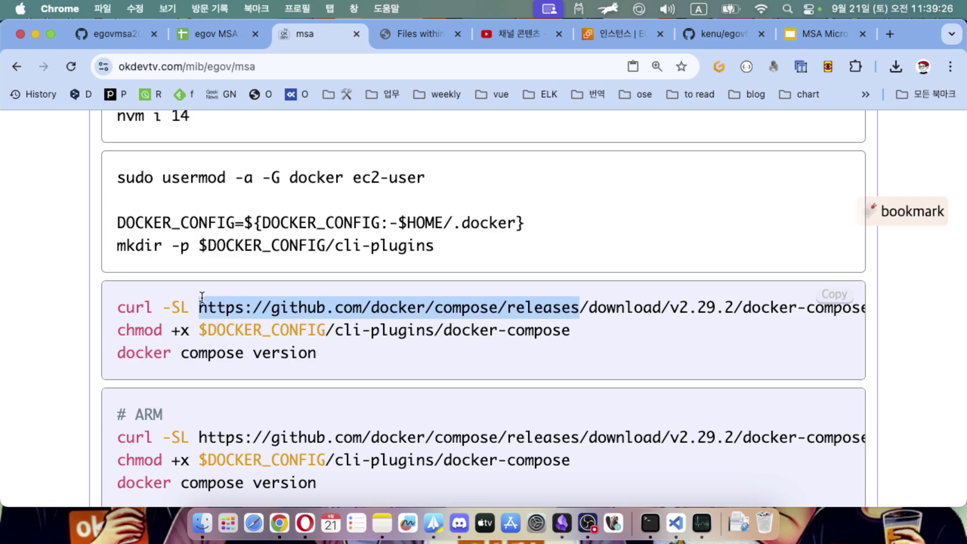
pyautogui.rightClick(229, 309)
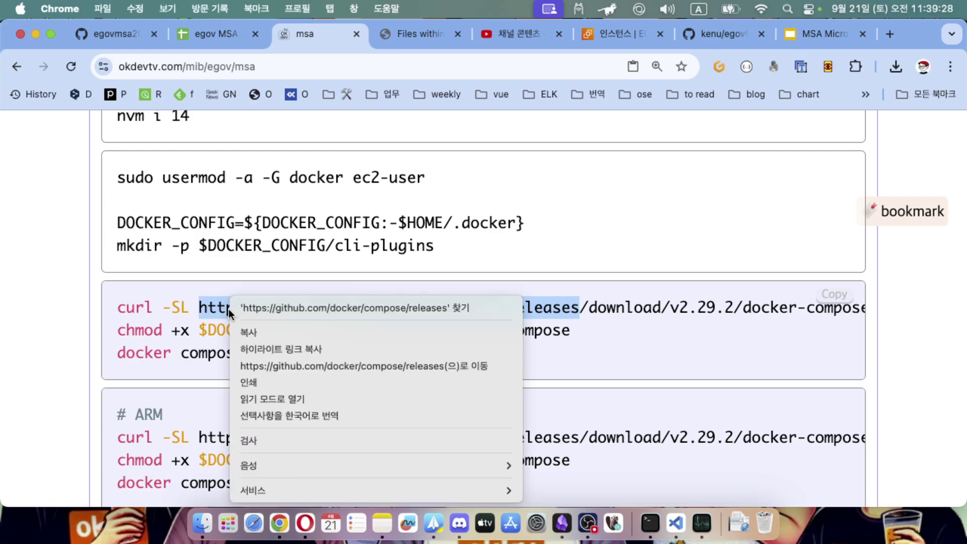
pyautogui.click(271, 365)
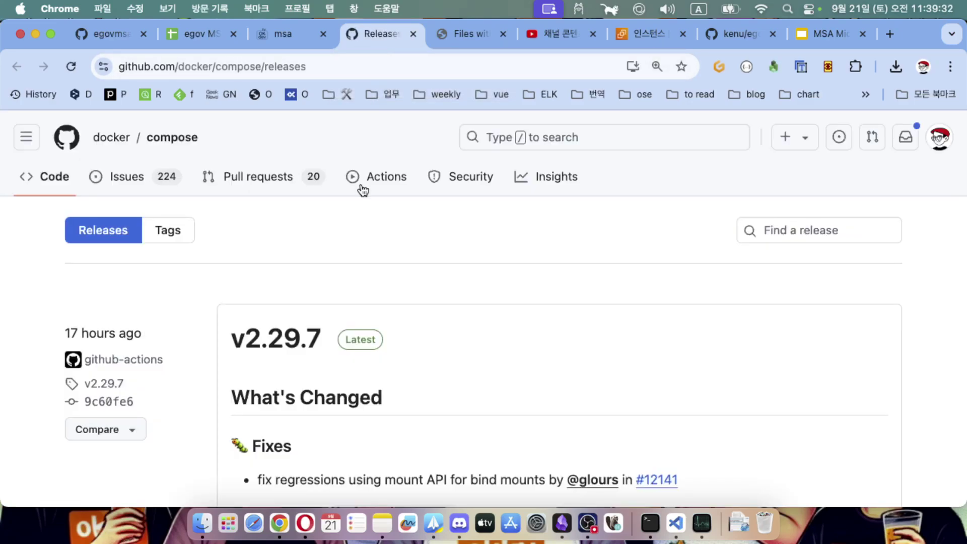
# - Show all 26 v2.29.7 assets and browse them, including the 60.8 MB docker-compose-linux-x86_64
pyautogui.scroll(-12, 326, 361)
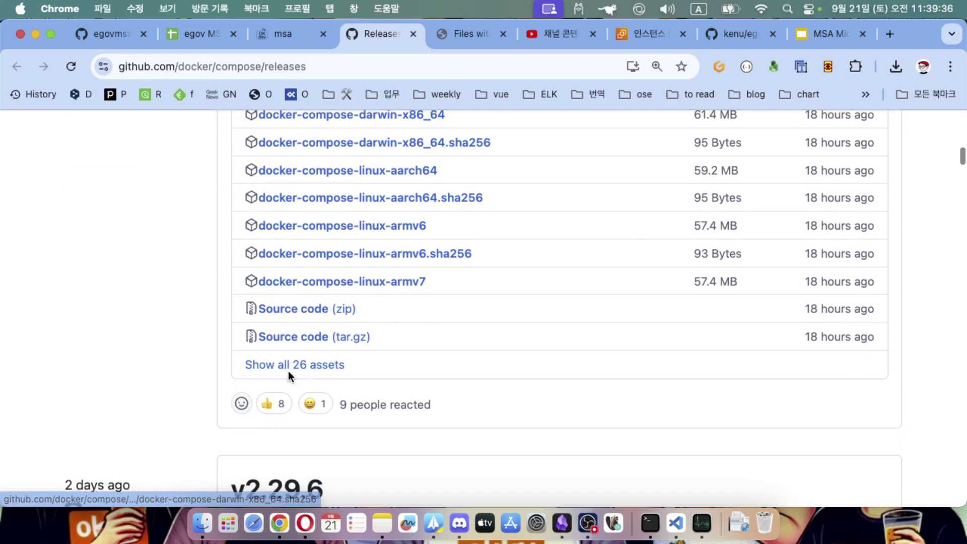
pyautogui.click(288, 370)
pyautogui.scroll(-2, 297, 368)
pyautogui.scroll(-15, 300, 371)
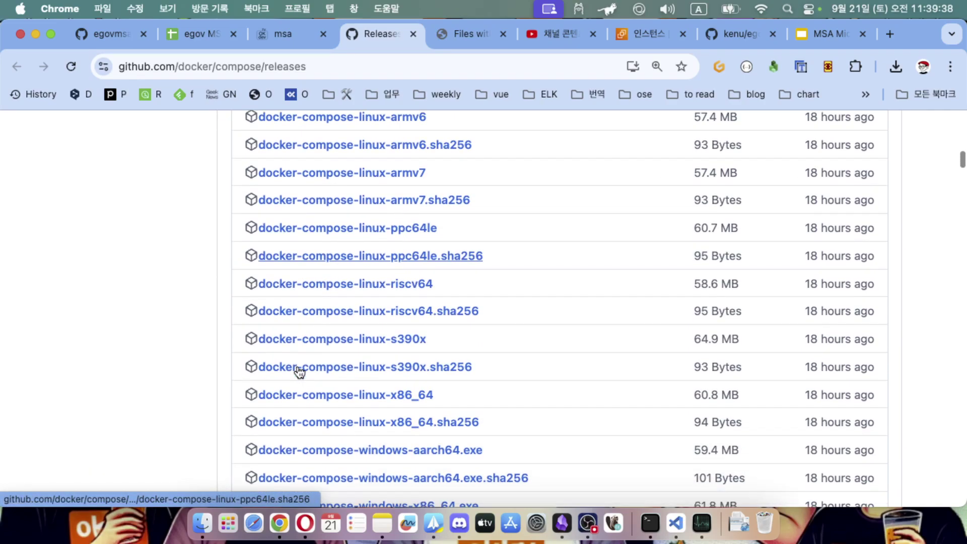
pyautogui.scroll(10, 298, 365)
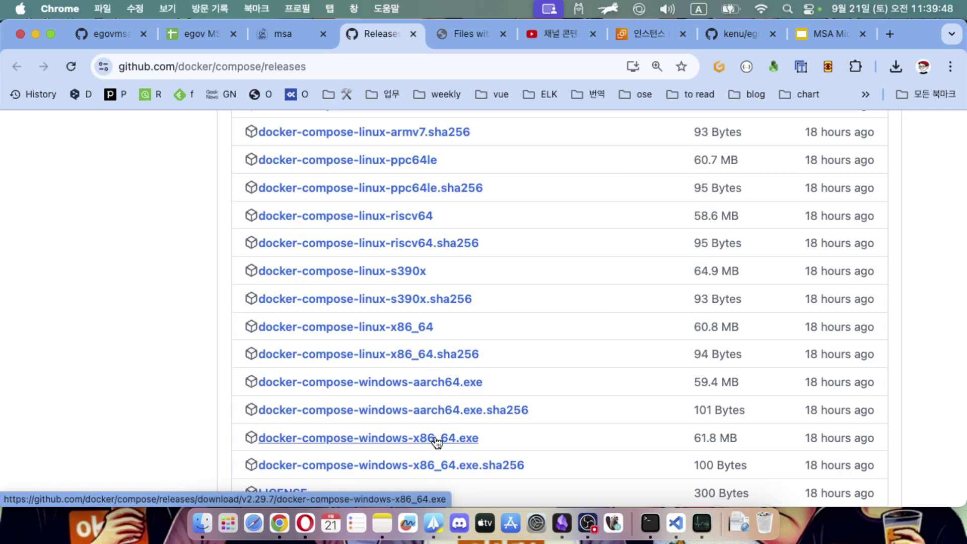
pyautogui.scroll(5, 427, 337)
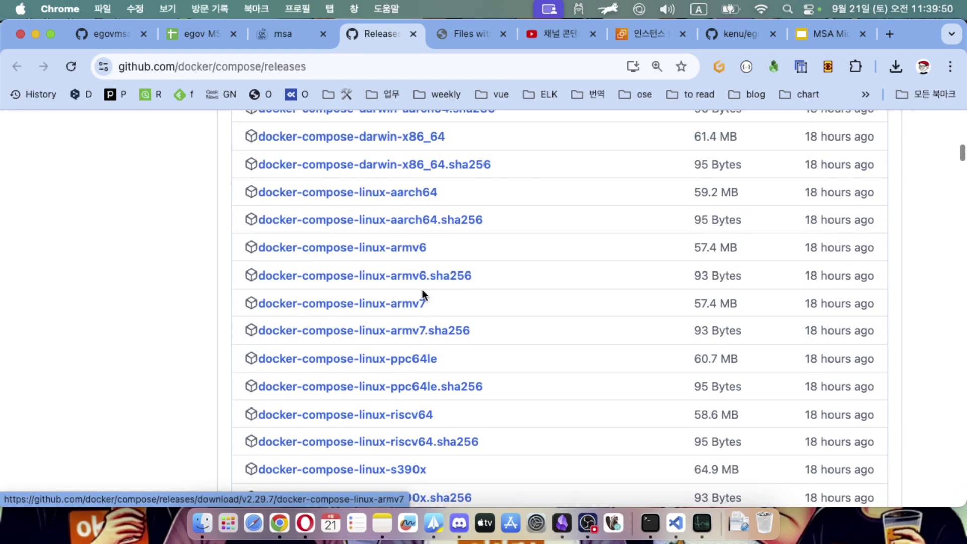
pyautogui.scroll(4, 417, 231)
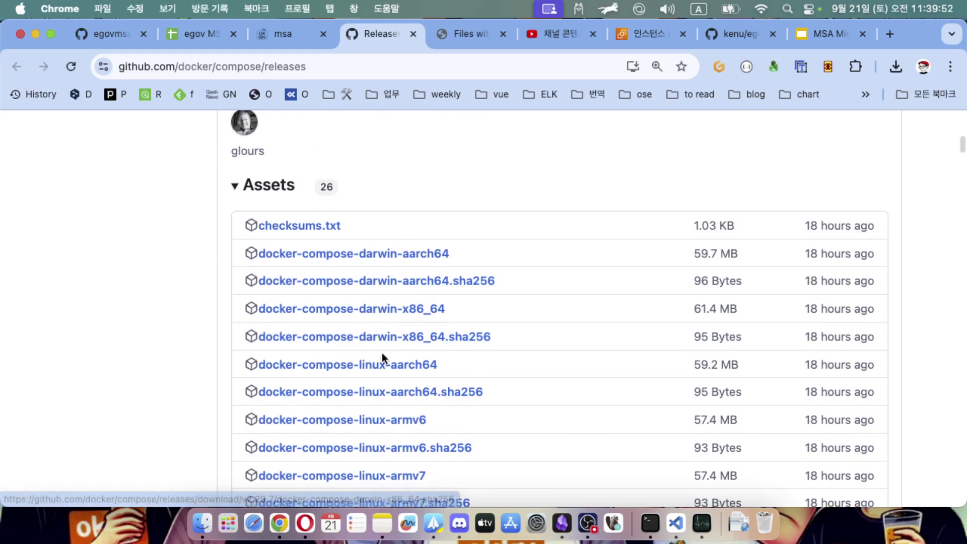
pyautogui.scroll(-3, 382, 352)
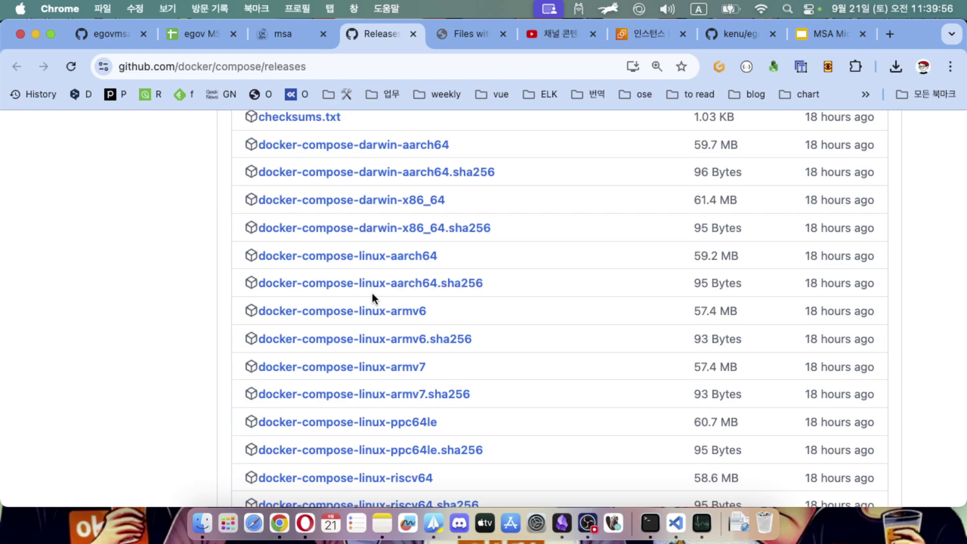
pyautogui.scroll(-10, 373, 294)
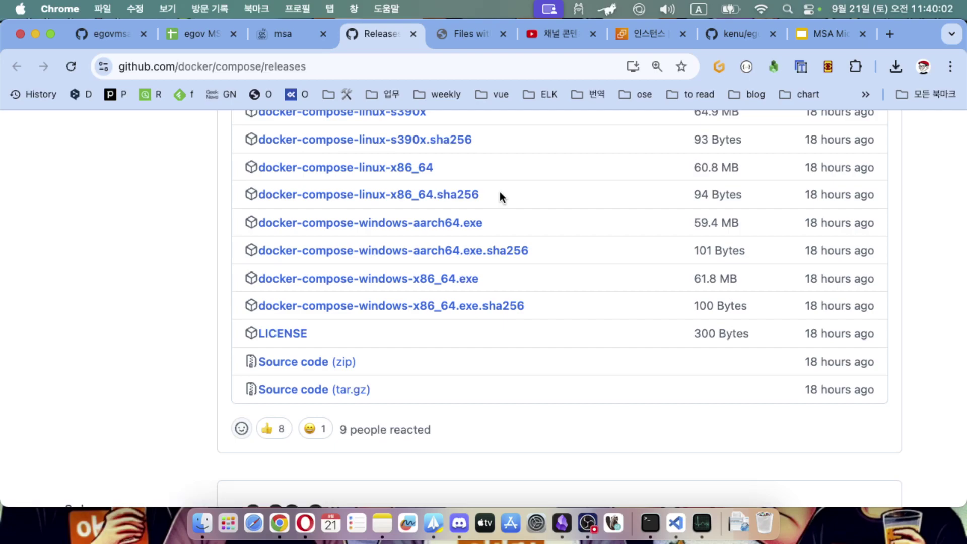
# - Run the guide's curl, chmod and docker compose version commands, confirming v2.29.2
pyautogui.click(414, 34)
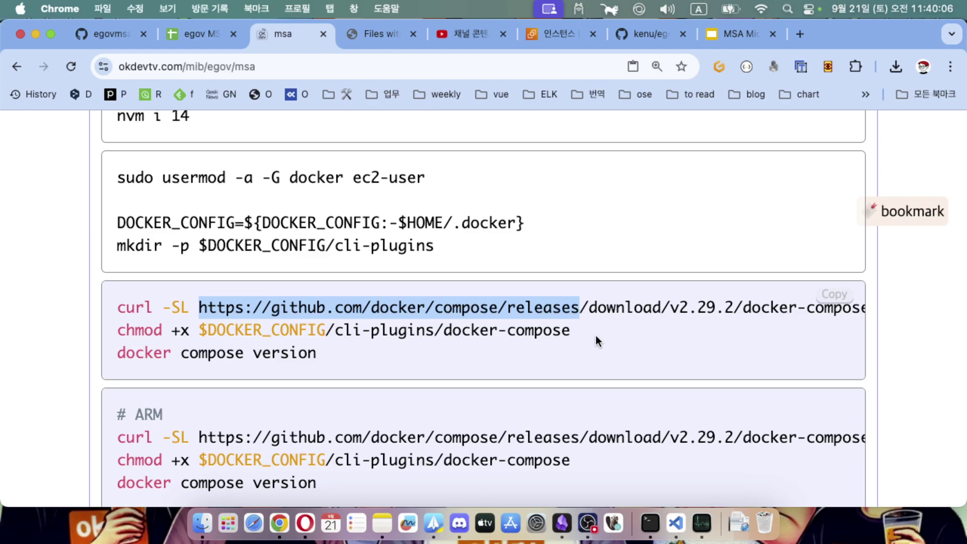
pyautogui.click(698, 305)
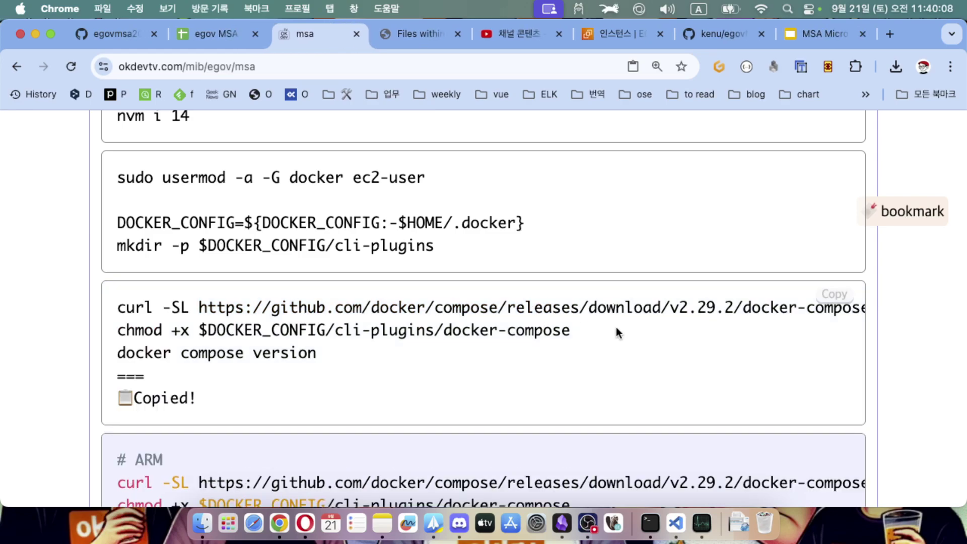
pyautogui.click(451, 326)
pyautogui.press('super+Tab')
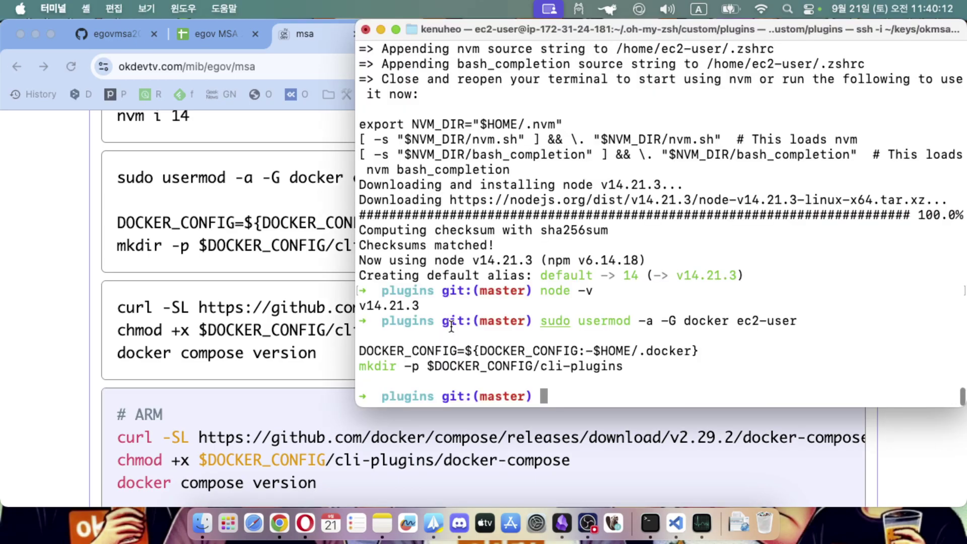
pyautogui.write('curl -SL https://github.com/docker/compose/releases/download/v2.29.2/docker-compose-linux-x86_64 -o $DOCKER_CONFIG/cli-plugins/docker-compose chmod +x $DOCKER_CONFIG/cli-plugins/docker-compose docker compose version')
pyautogui.press('Return')
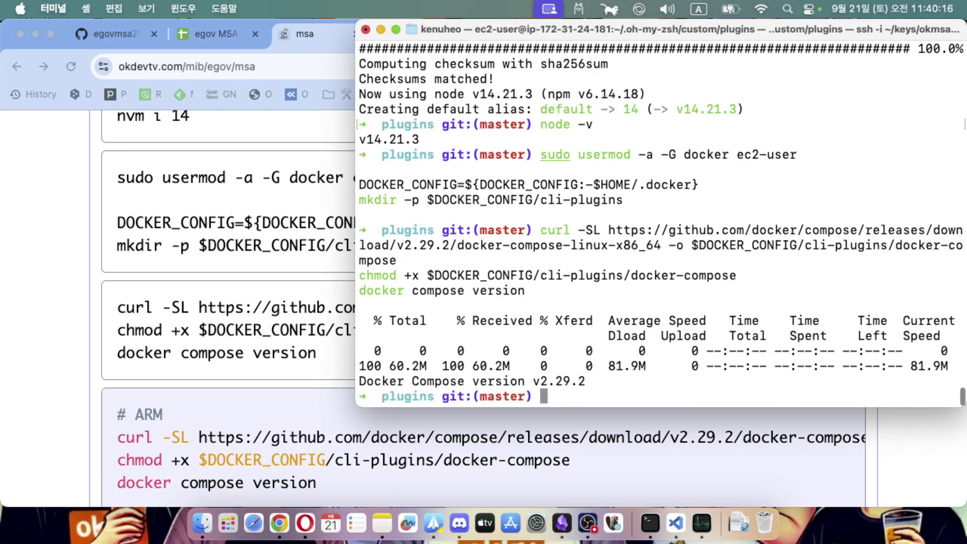
pyautogui.moveTo(374, 380); pyautogui.dragTo(576, 383)
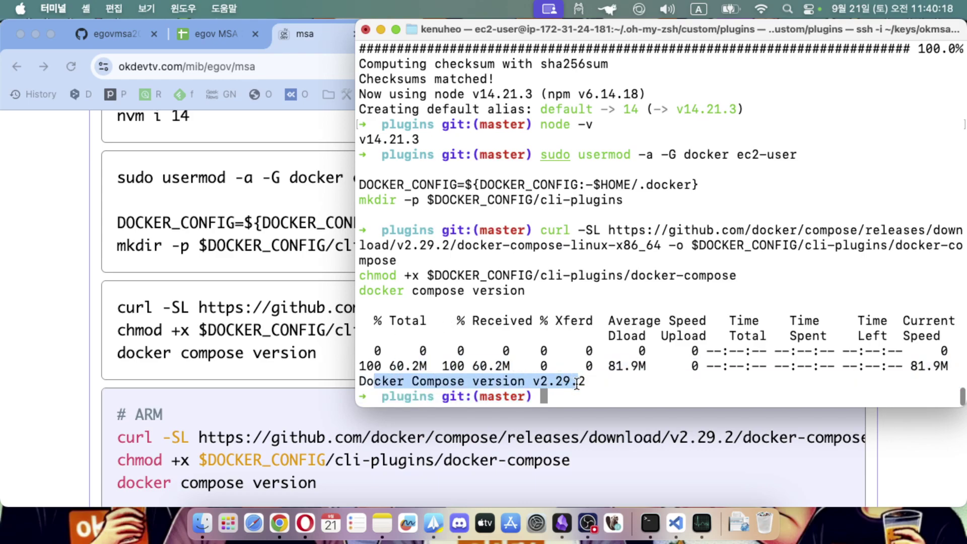
# - Copy sudo reboot from the guide and run it on the EC2 server
pyautogui.click(500, 459)
pyautogui.hscroll(10, 525, 456)
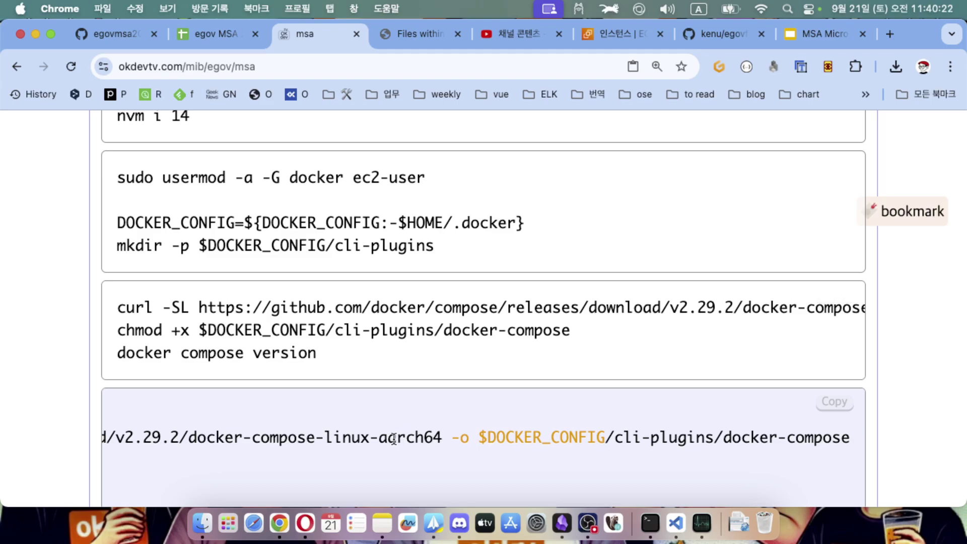
pyautogui.hscroll(-3, 404, 443)
pyautogui.hscroll(-3, 403, 444)
pyautogui.scroll(-10, 403, 443)
pyautogui.scroll(6, 403, 443)
pyautogui.scroll(-1, 399, 442)
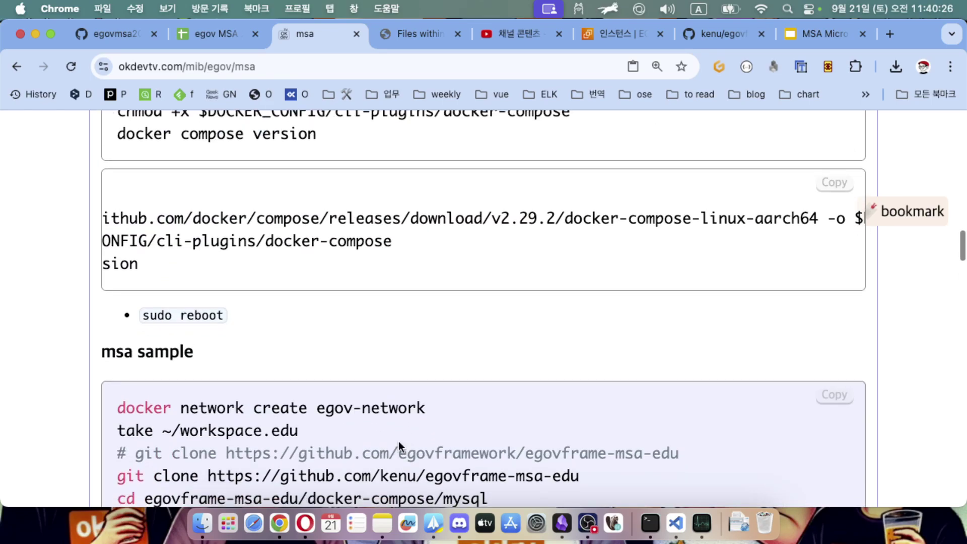
pyautogui.moveTo(142, 316); pyautogui.dragTo(237, 321)
pyautogui.press('super+c')
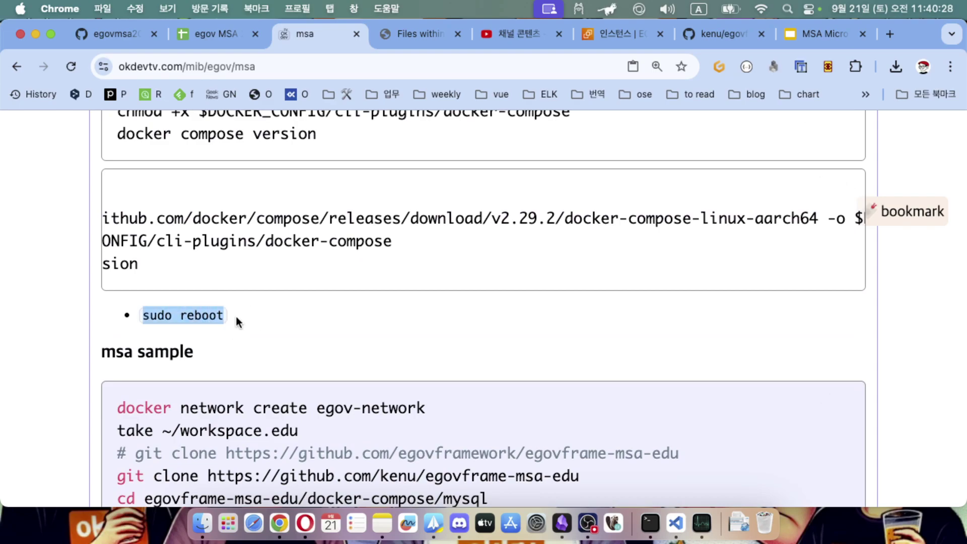
pyautogui.press('super+Tab')
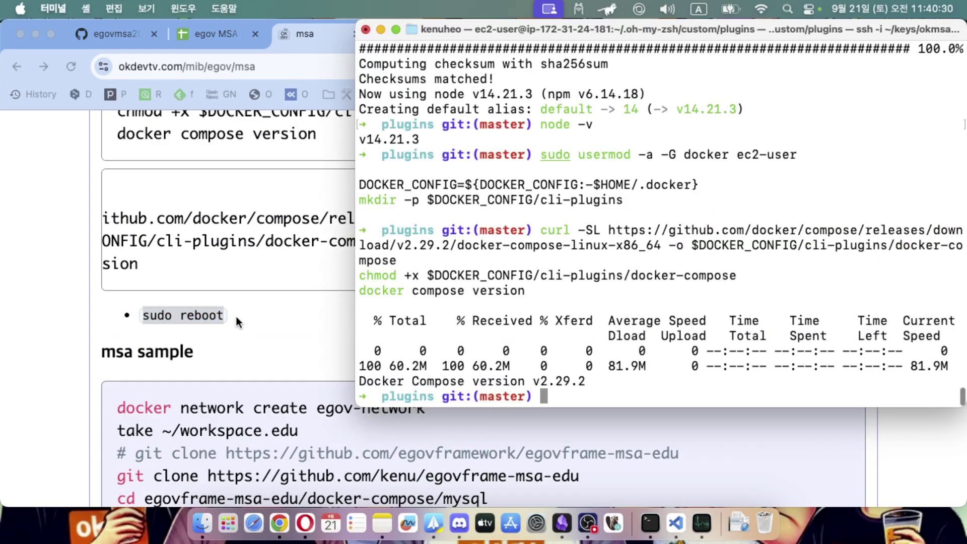
pyautogui.press('super+v')
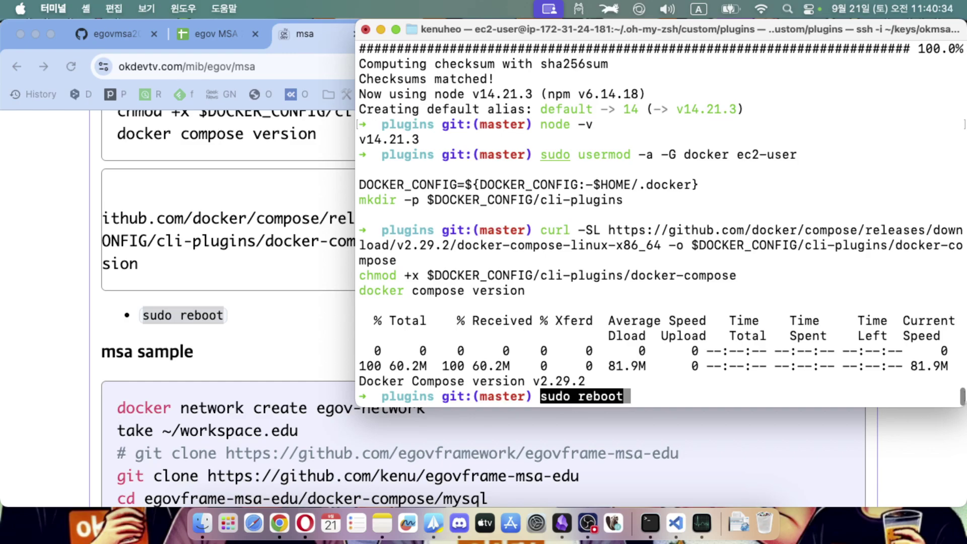
pyautogui.press('Return')
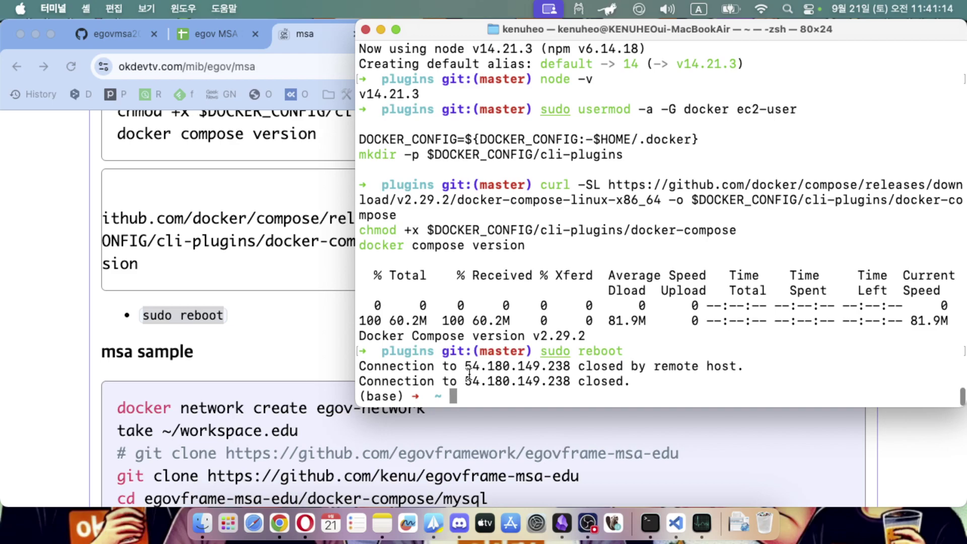
# - Reconnect to the rebooted server by rerunning the previous ssh command
pyautogui.press('Up')
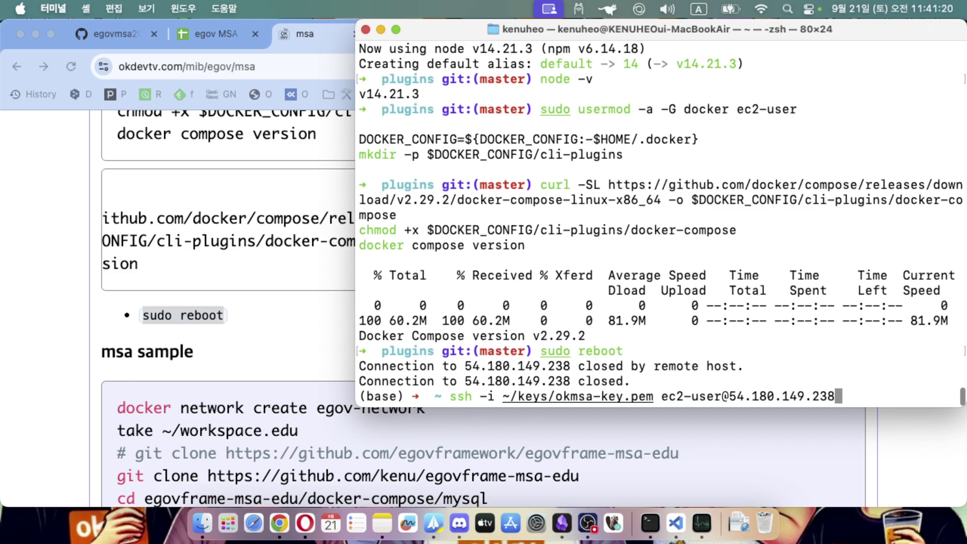
pyautogui.press('Return')
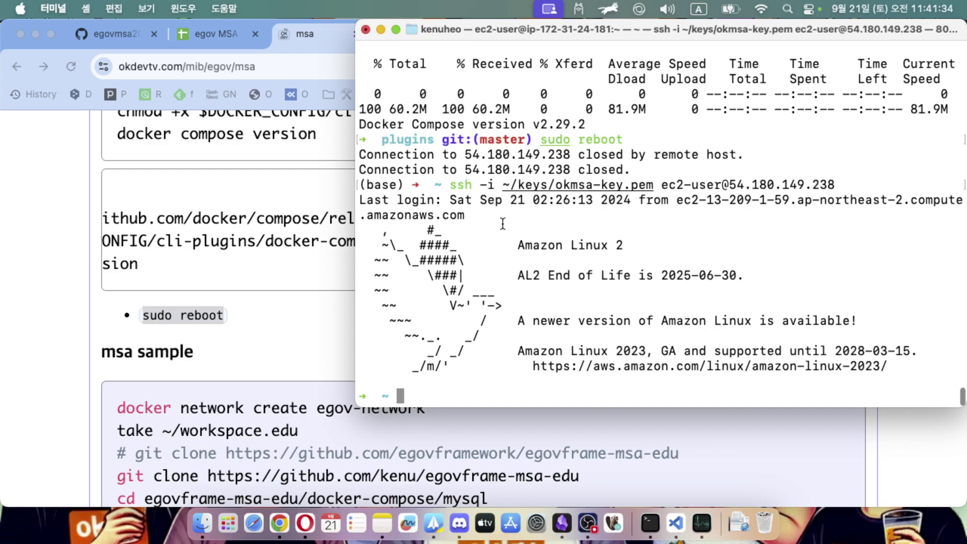
pyautogui.moveTo(469, 32); pyautogui.dragTo(449, 22)
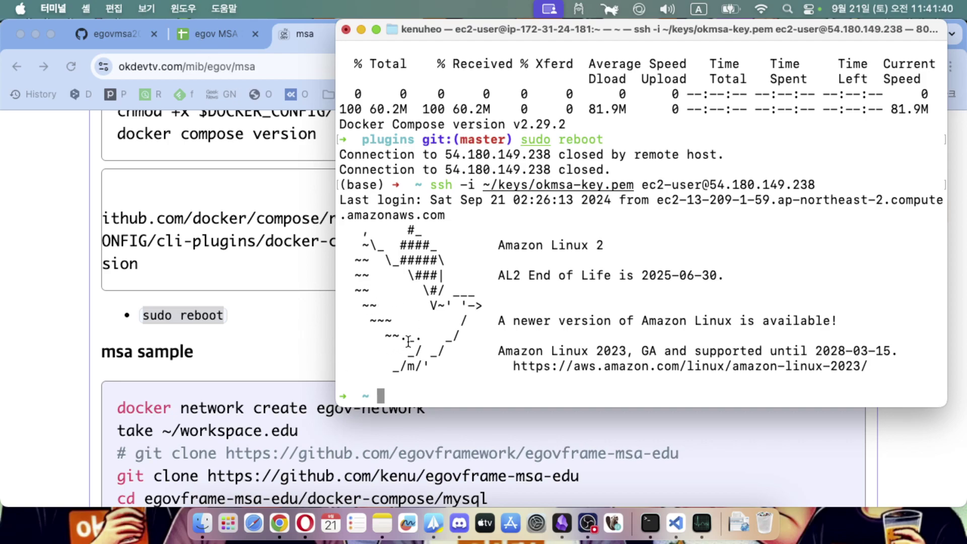
pyautogui.scroll(-3, 301, 358)
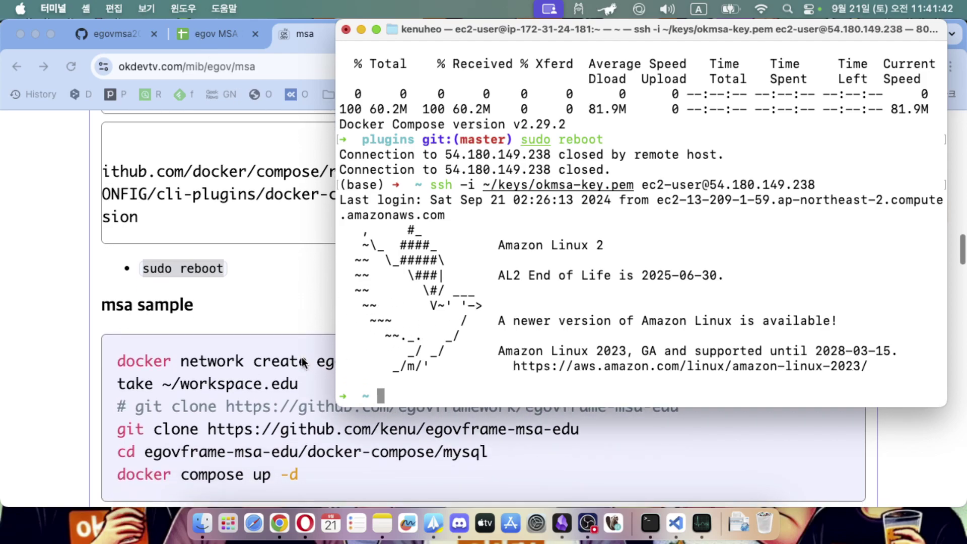
# - Point out the docker network create and git clone lines in the msa sample block
pyautogui.click(269, 371)
pyautogui.doubleClick(258, 364)
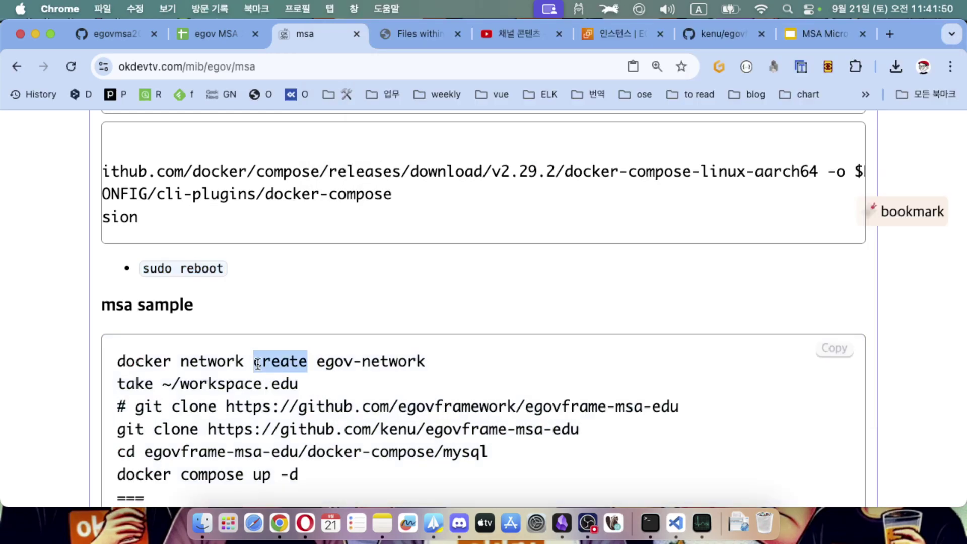
pyautogui.click(444, 371)
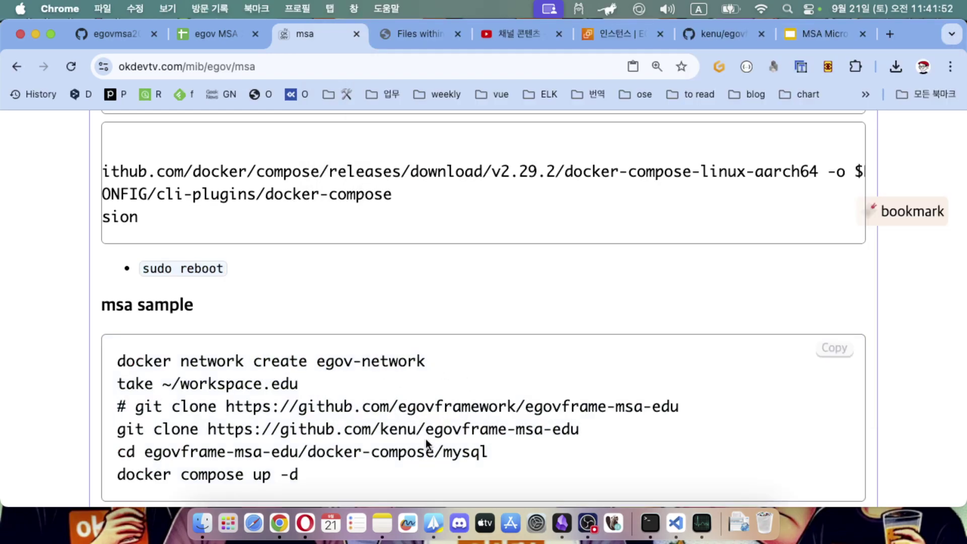
pyautogui.doubleClick(399, 430)
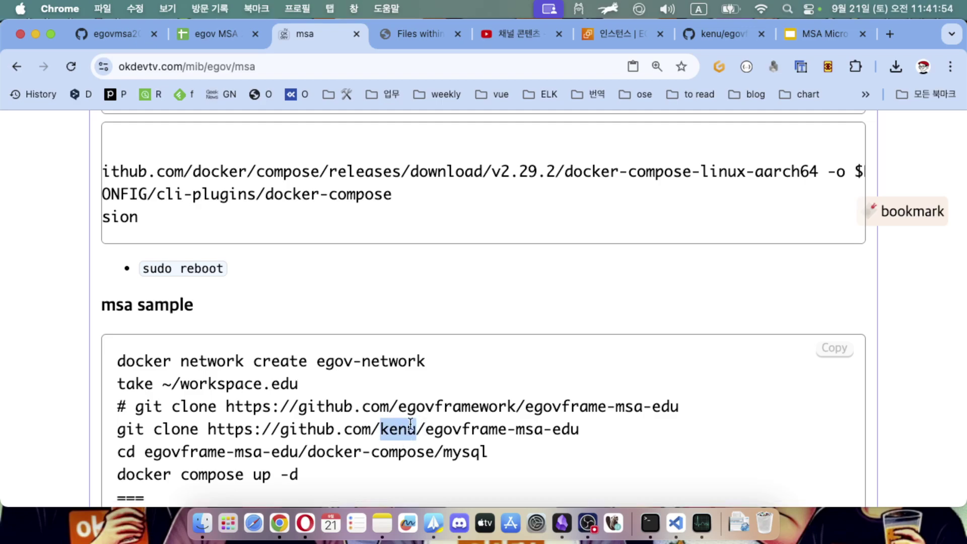
pyautogui.click(406, 434)
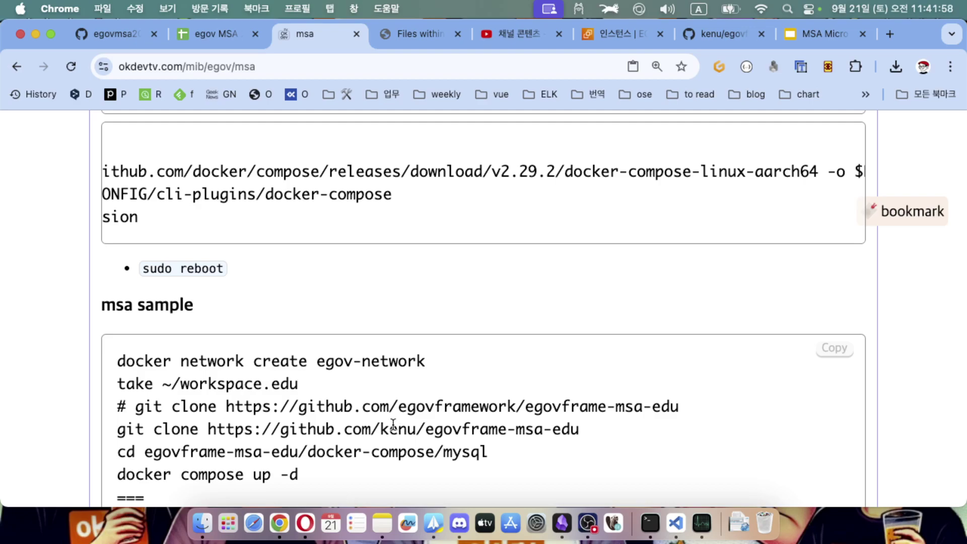
pyautogui.press('super+Tab')
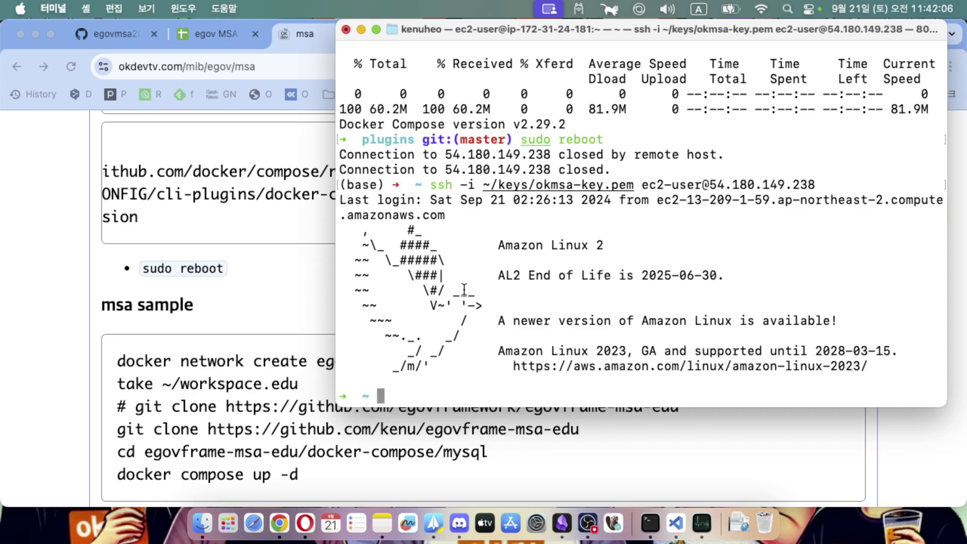
# - Highlight docker network create egov-network and scroll down to the # check db block
pyautogui.click(266, 366)
pyautogui.moveTo(115, 361); pyautogui.dragTo(464, 363)
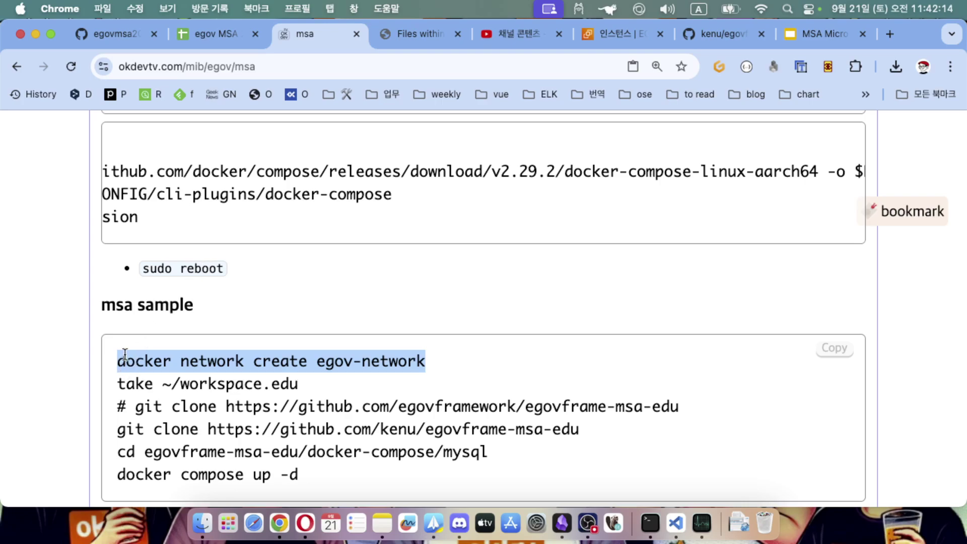
pyautogui.hscroll(-5, 208, 239)
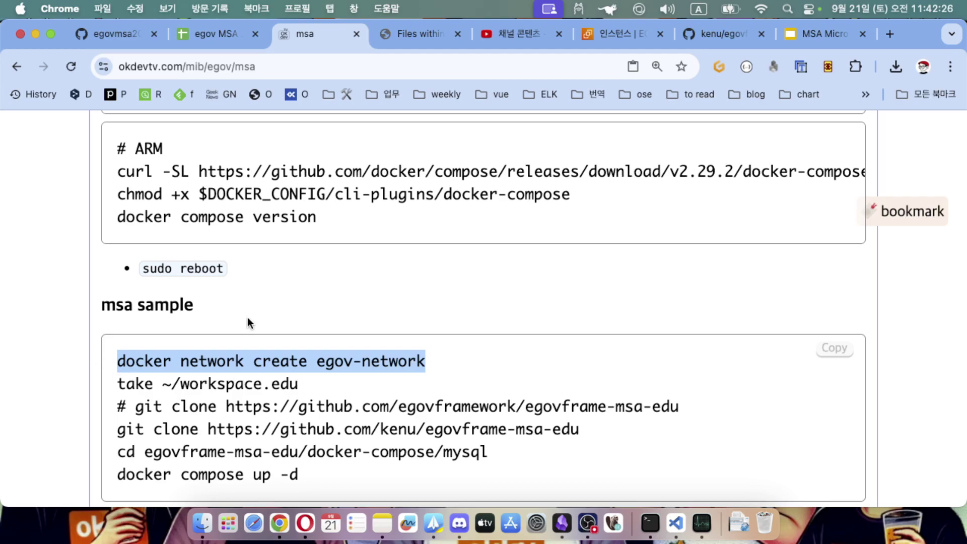
pyautogui.scroll(10, 247, 292)
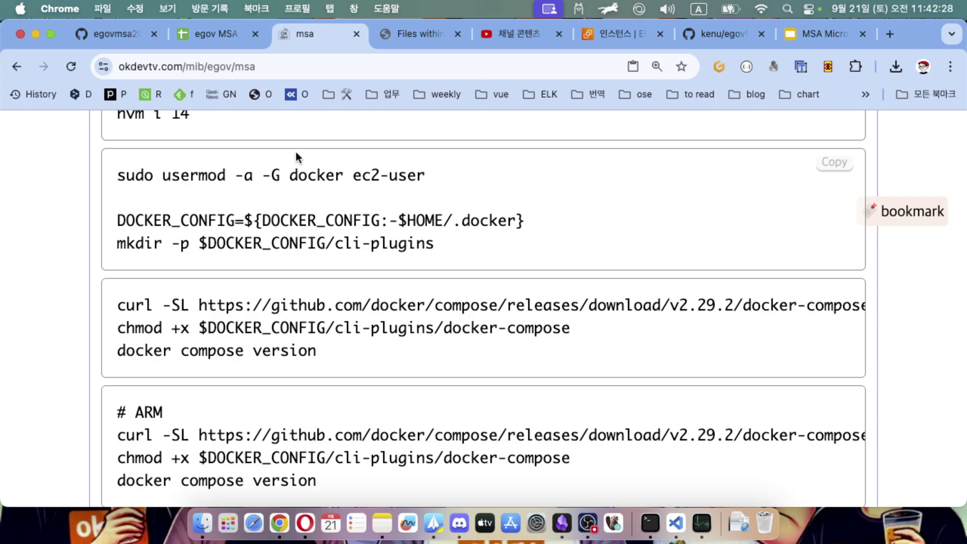
pyautogui.scroll(-10, 278, 243)
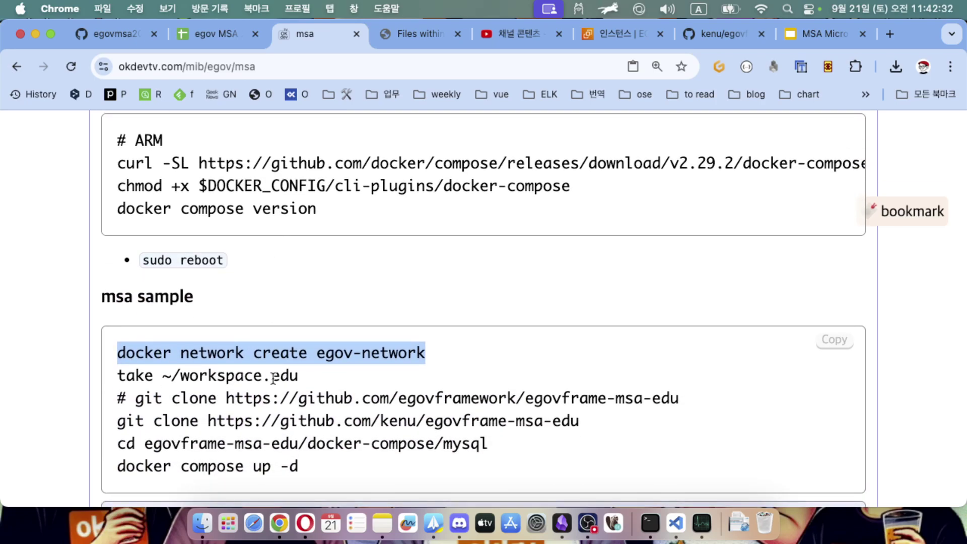
pyautogui.scroll(-2, 273, 378)
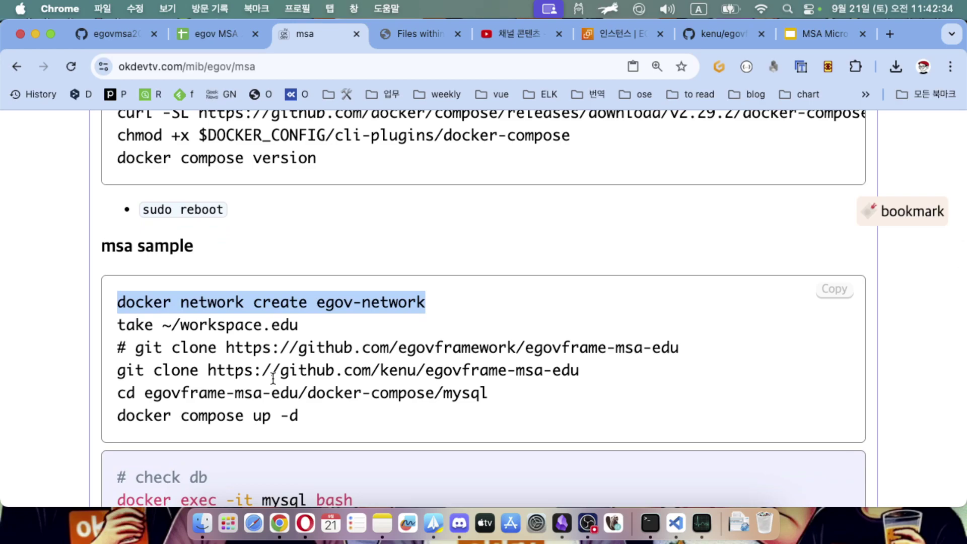
pyautogui.scroll(-2, 273, 378)
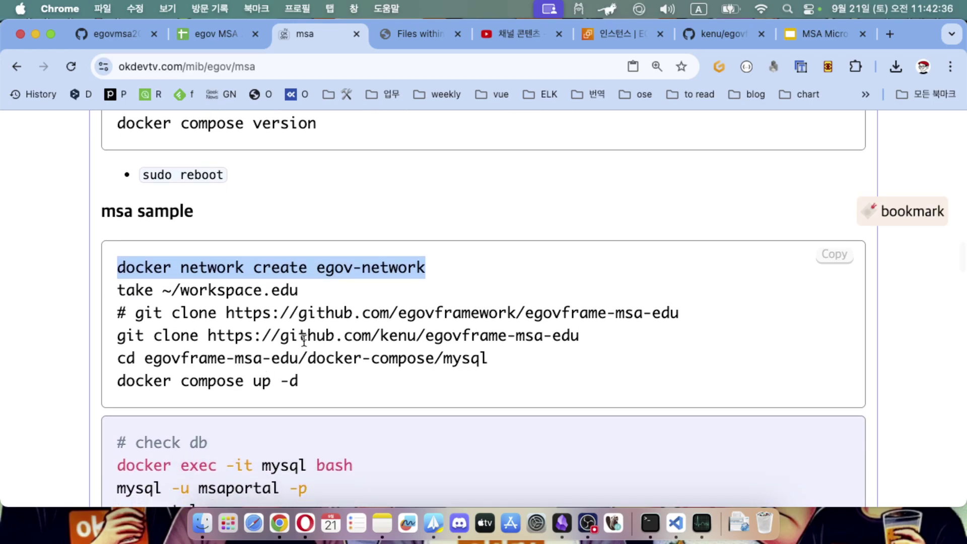
# - Select the take ~/workspace.edu line in the msa guide
pyautogui.moveTo(117, 290); pyautogui.dragTo(316, 292)
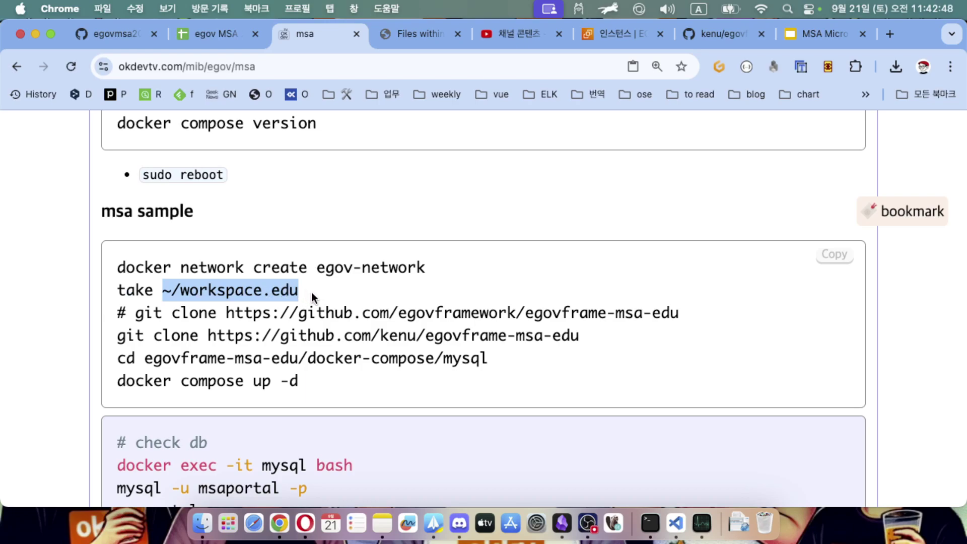
pyautogui.click(313, 292)
pyautogui.moveTo(301, 289); pyautogui.dragTo(120, 289)
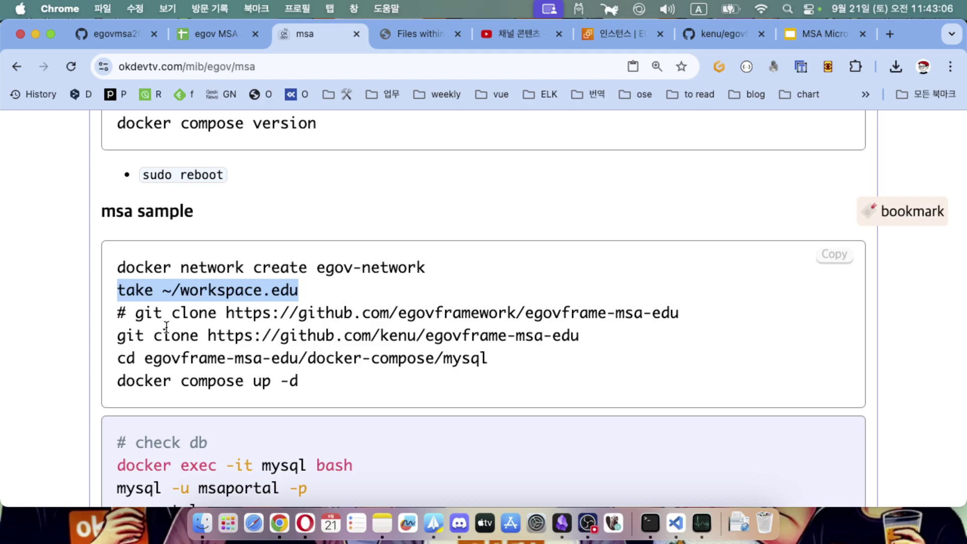
# - Copy the whole msa sample command block from Chrome and return to Terminal
pyautogui.click(198, 361)
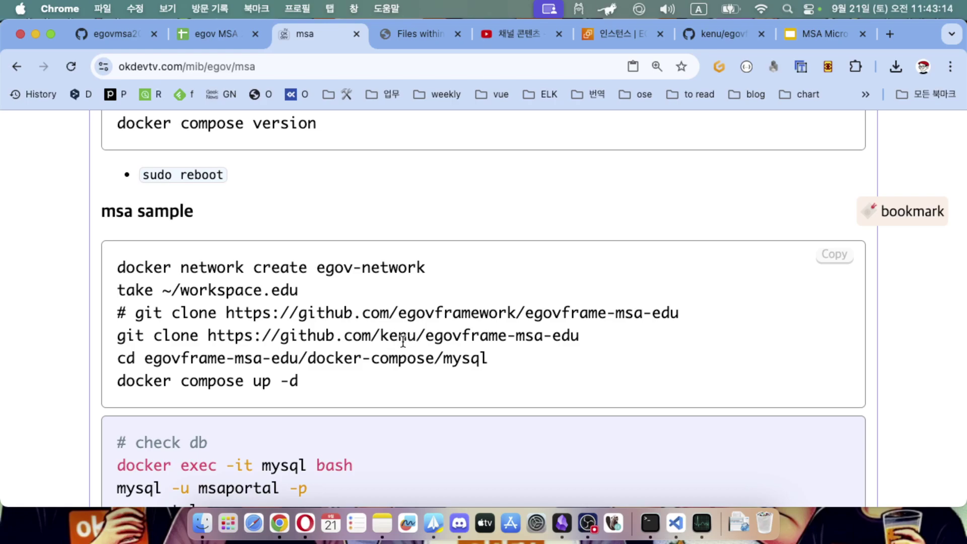
pyautogui.click(374, 341)
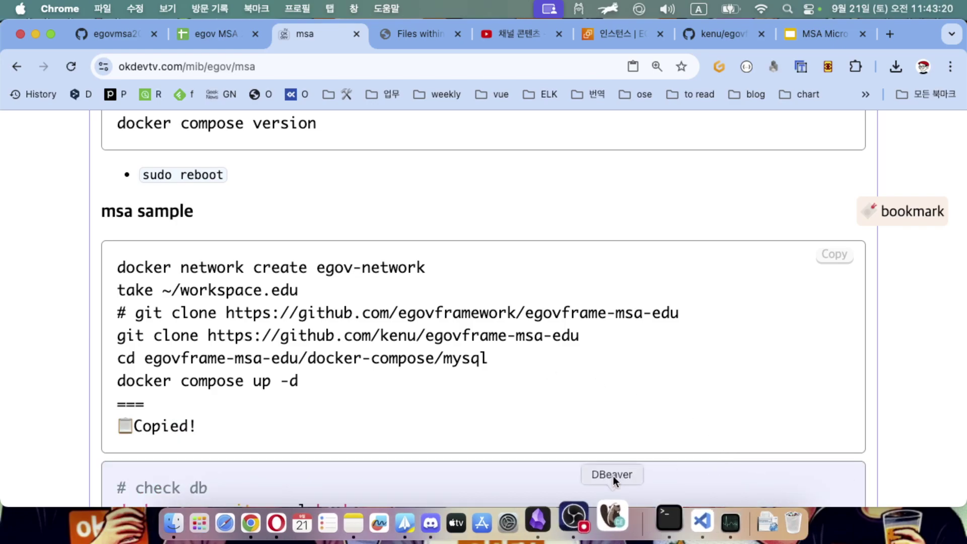
pyautogui.click(651, 521)
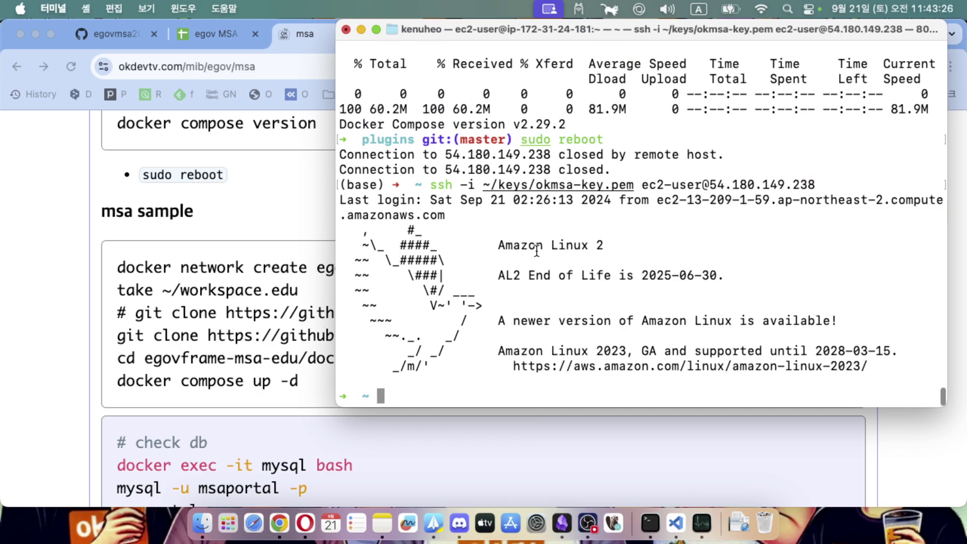
# - Paste and run the msa sample commands; egovframe-msa-edu clones, but docker compose fails without a daemon
pyautogui.rightClick(537, 250)
pyautogui.click(503, 263)
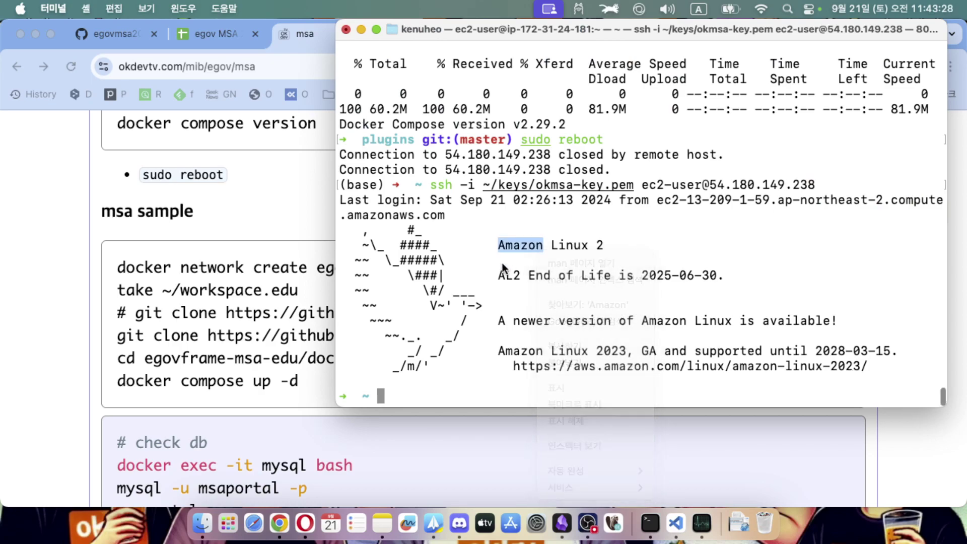
pyautogui.write('docker network create egov-network take ~/workspace.edu # git clone https://github.com/egovframework/egovframe-msa-edu git clone https://github.com/kenu/egovframe-msa-edu cd egovframe-msa-edu/docker-compose/mysql docker compose up -d')
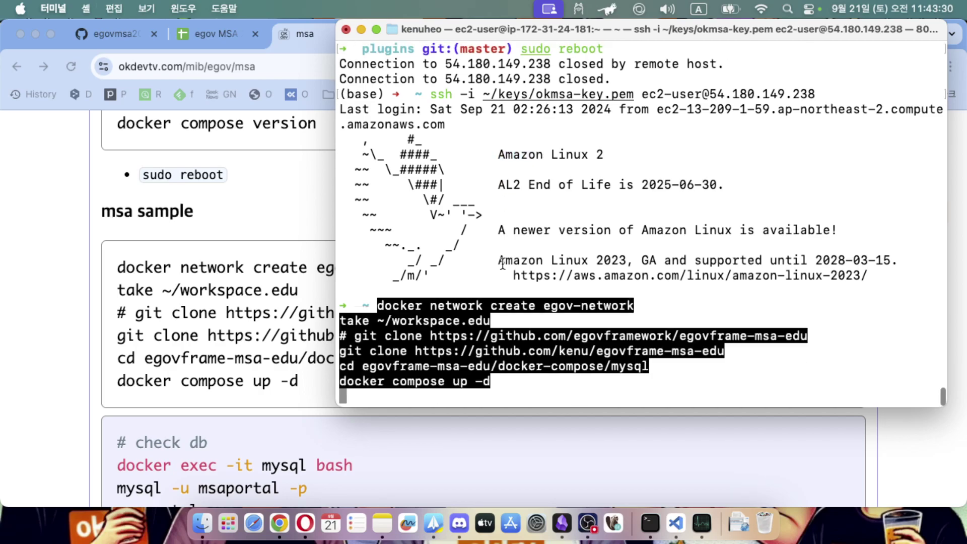
pyautogui.press('Return')
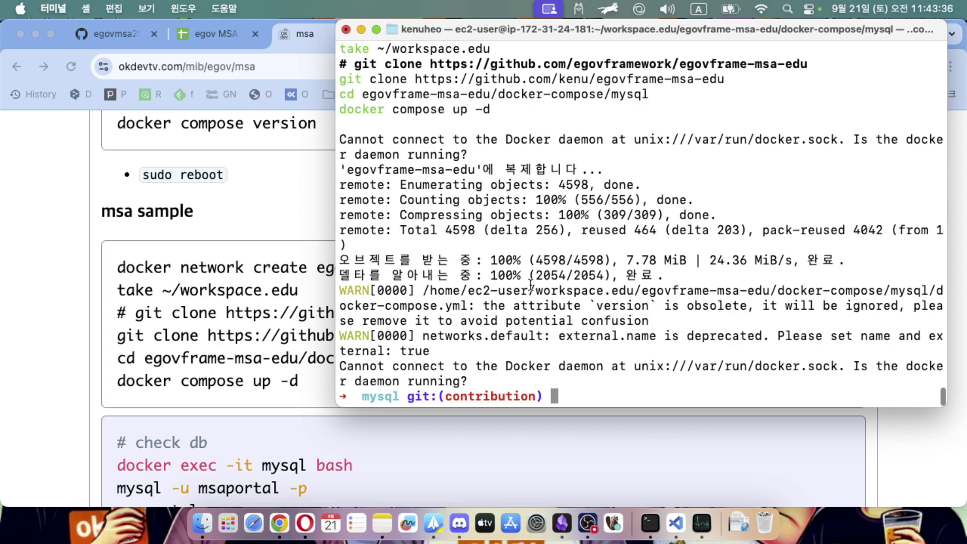
pyautogui.moveTo(559, 337); pyautogui.dragTo(643, 336)
pyautogui.click(638, 333)
# - Check docker ps, then run sudo yum install docker
pyautogui.write('dock')
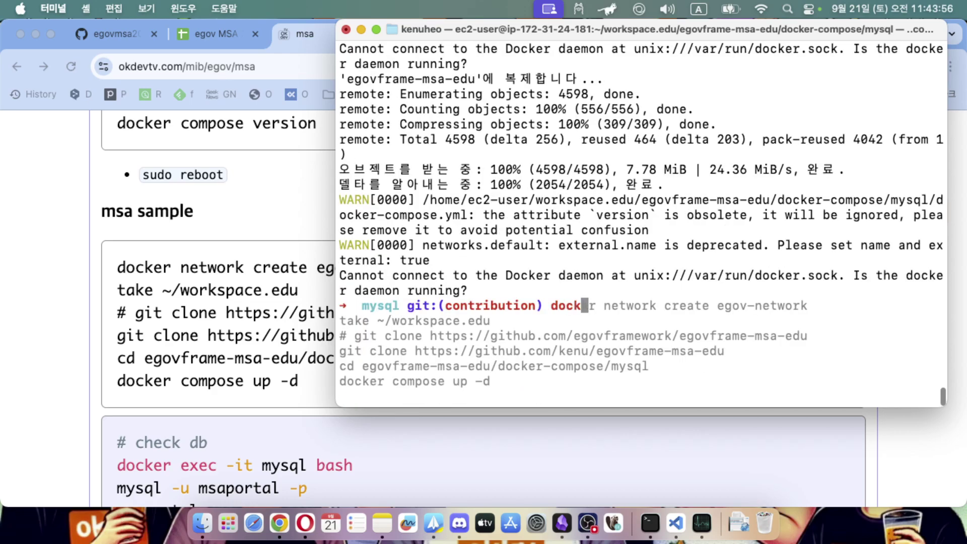
pyautogui.write('er ps')
pyautogui.press('Return')
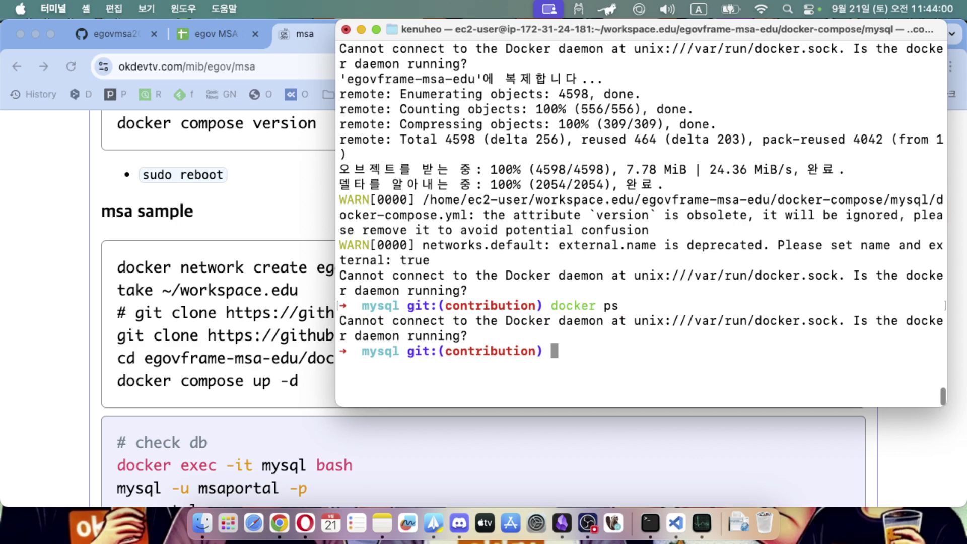
pyautogui.write('sudo ')
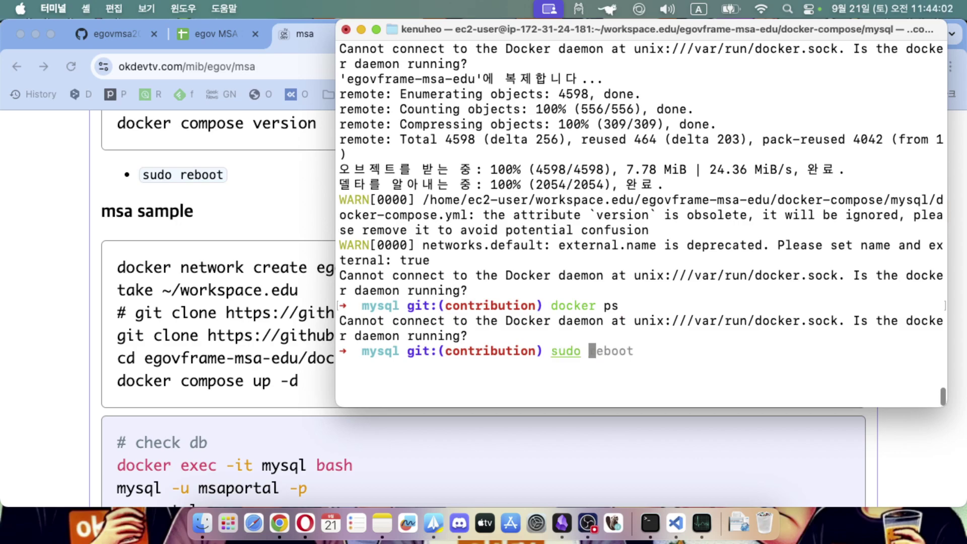
pyautogui.write('yum install docker')
pyautogui.press('Return')
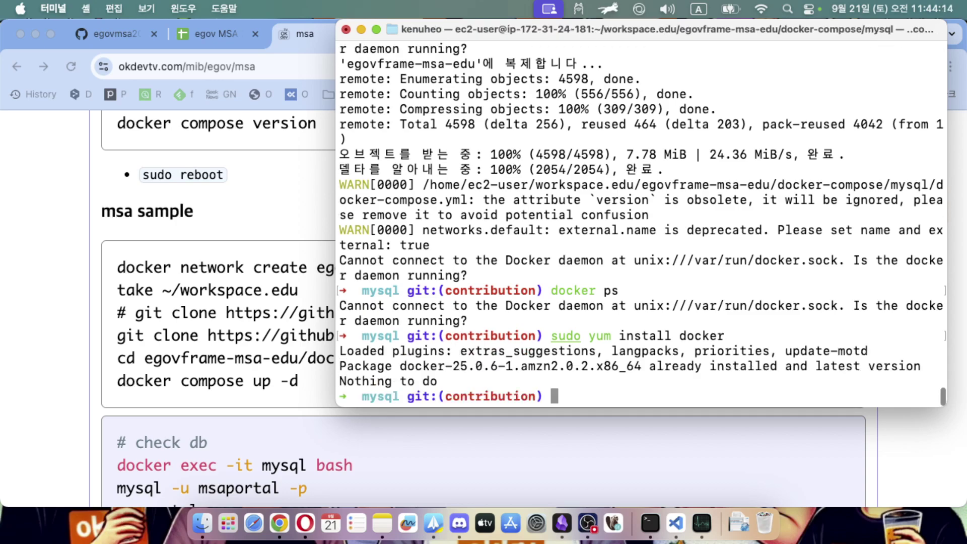
# - Start Docker with sudo systemctl start docker and verify it via ps -ef | grep docker and docker ps
pyautogui.write('sud')
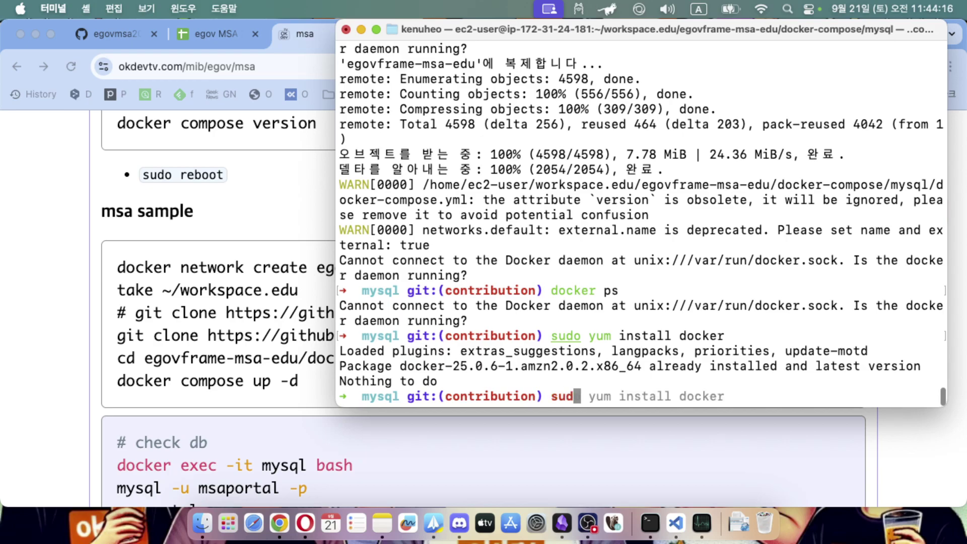
pyautogui.write('o systemc')
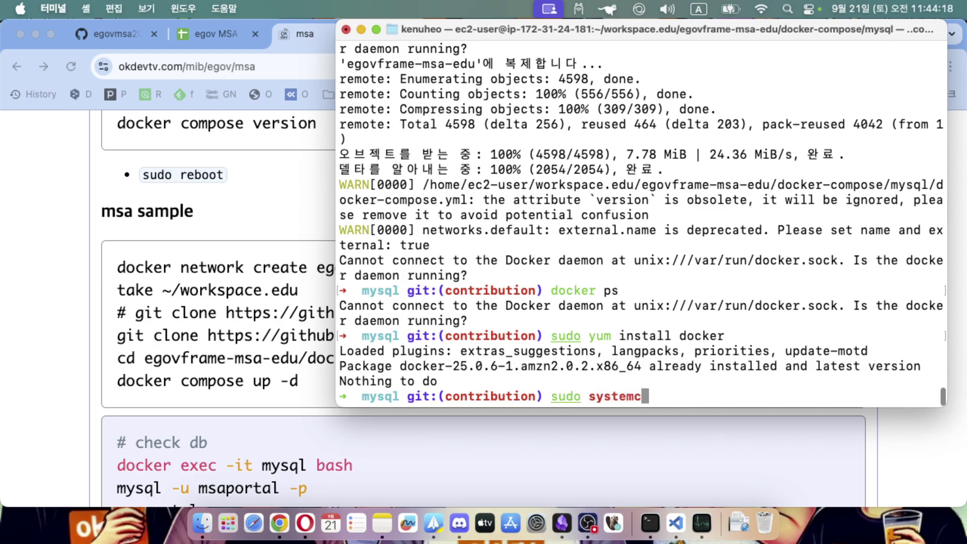
pyautogui.write('tl start fdoc')
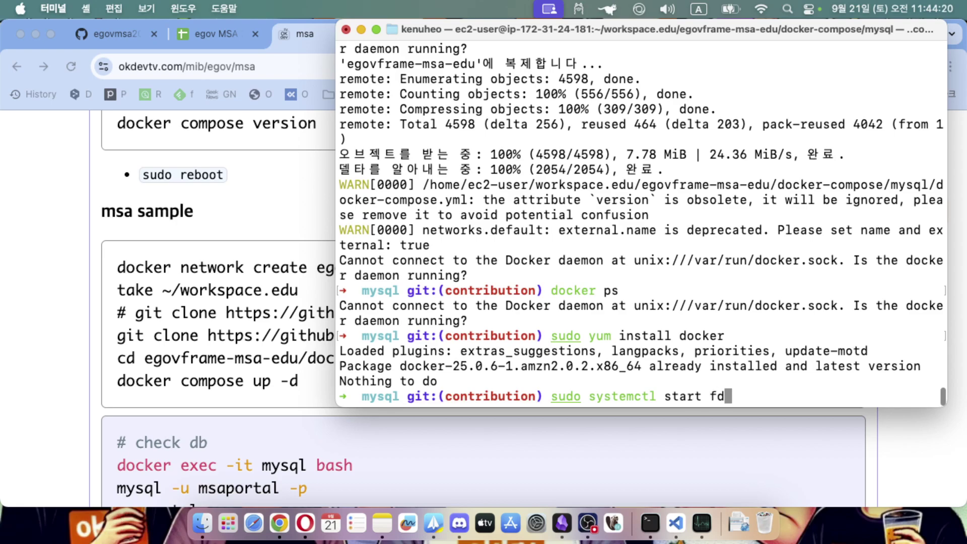
pyautogui.press('BackSpace')
pyautogui.press('BackSpace')
pyautogui.press('BackSpace')
pyautogui.press('BackSpace')
pyautogui.write('docker')
pyautogui.press('Return')
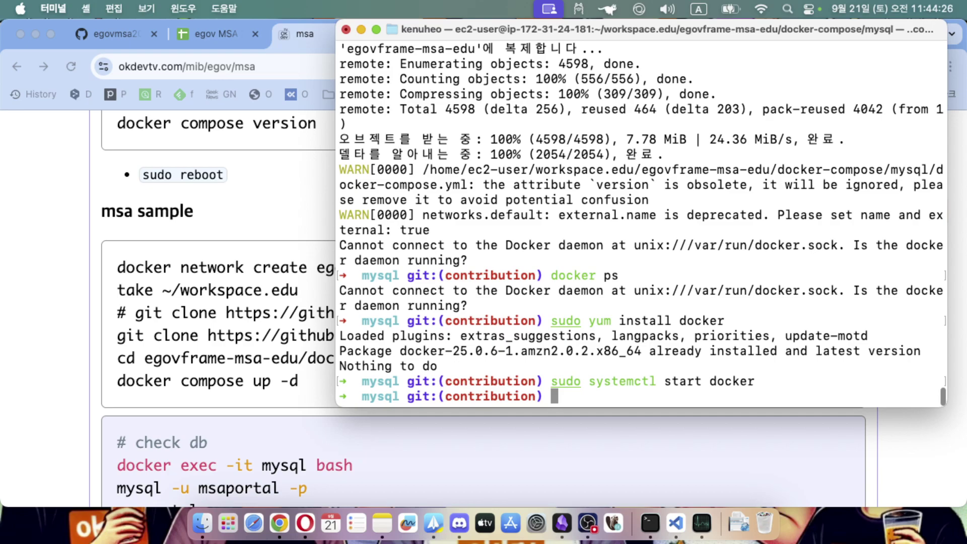
pyautogui.write('ps -e')
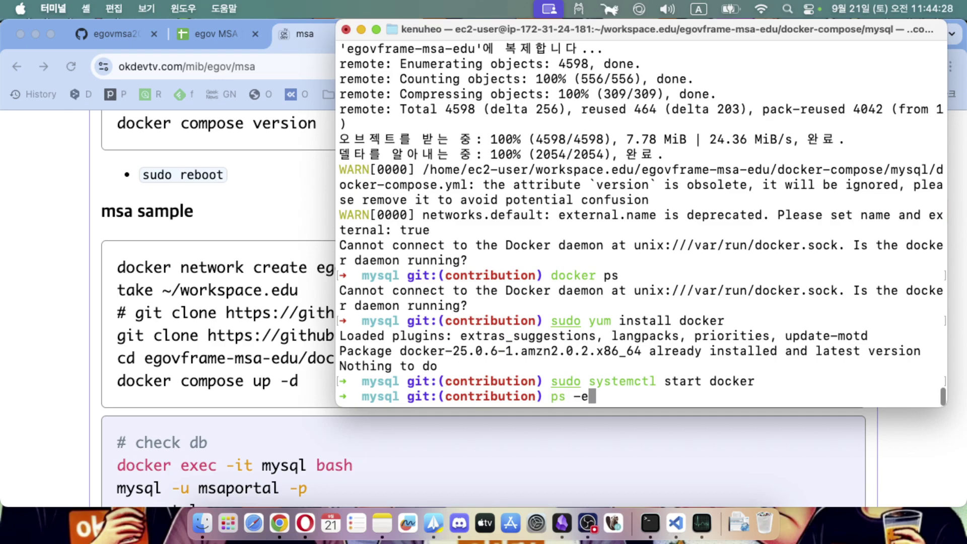
pyautogui.write('f | grep')
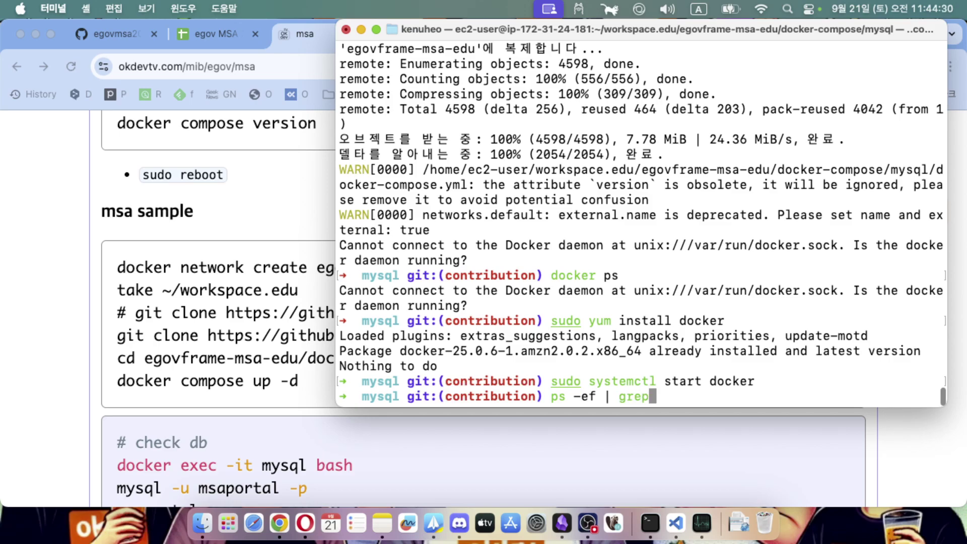
pyautogui.write(' docker')
pyautogui.press('Return')
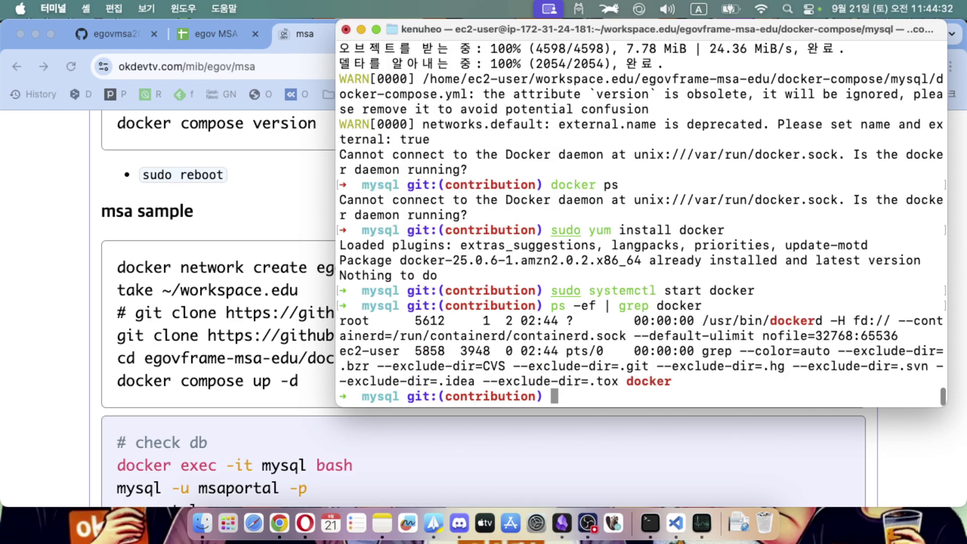
pyautogui.write('docker ps')
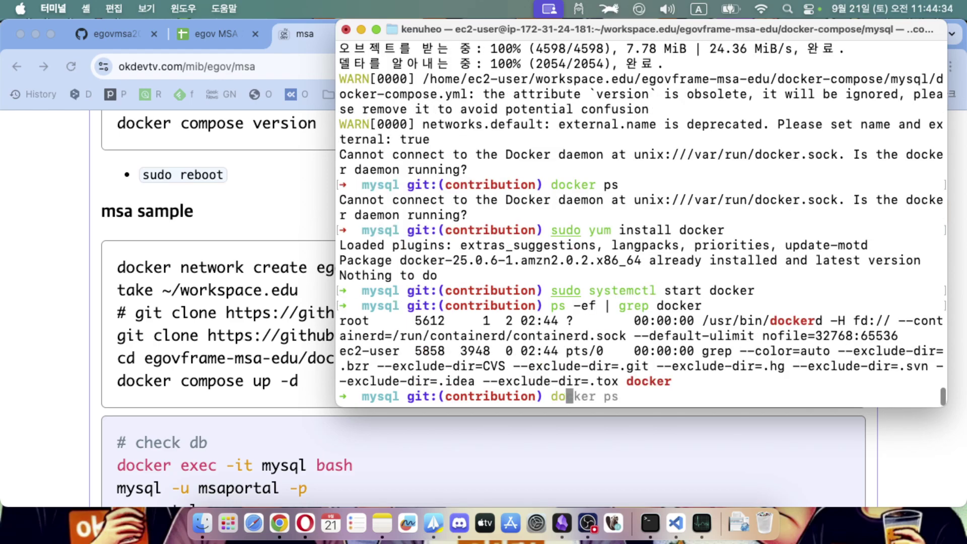
pyautogui.press('Return')
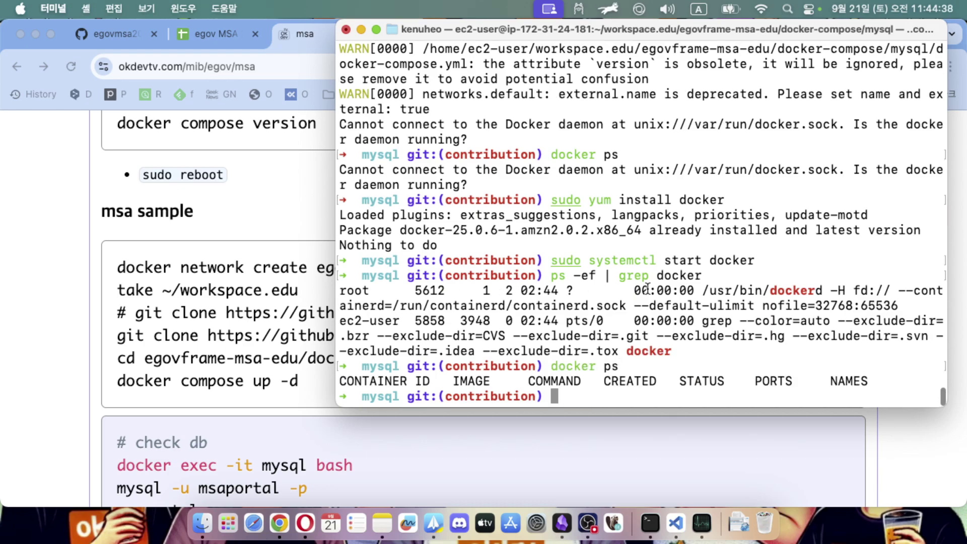
# - Copy the sudo systemctl start docker command and bring up the egov MSA spreadsheet
pyautogui.moveTo(755, 261); pyautogui.dragTo(551, 260)
pyautogui.press('super+c')
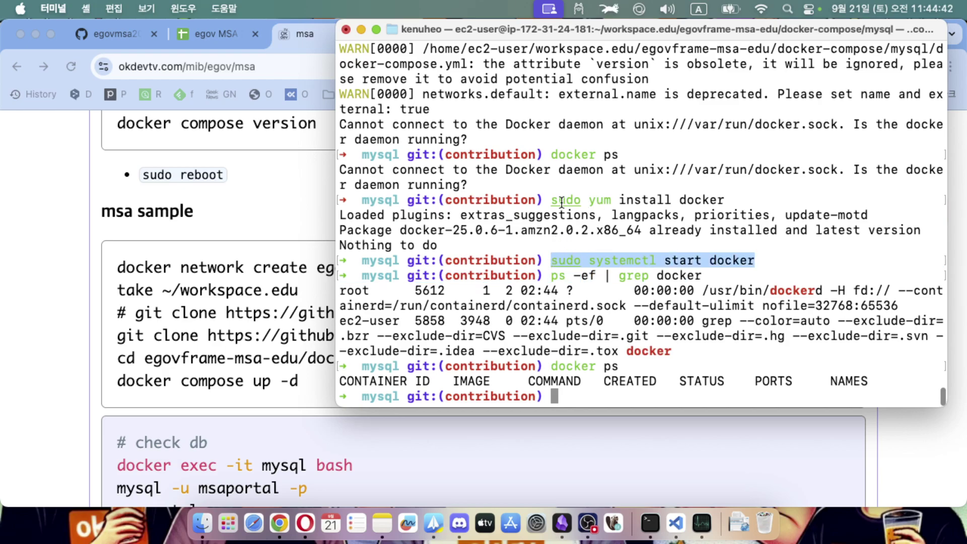
pyautogui.click(81, 179)
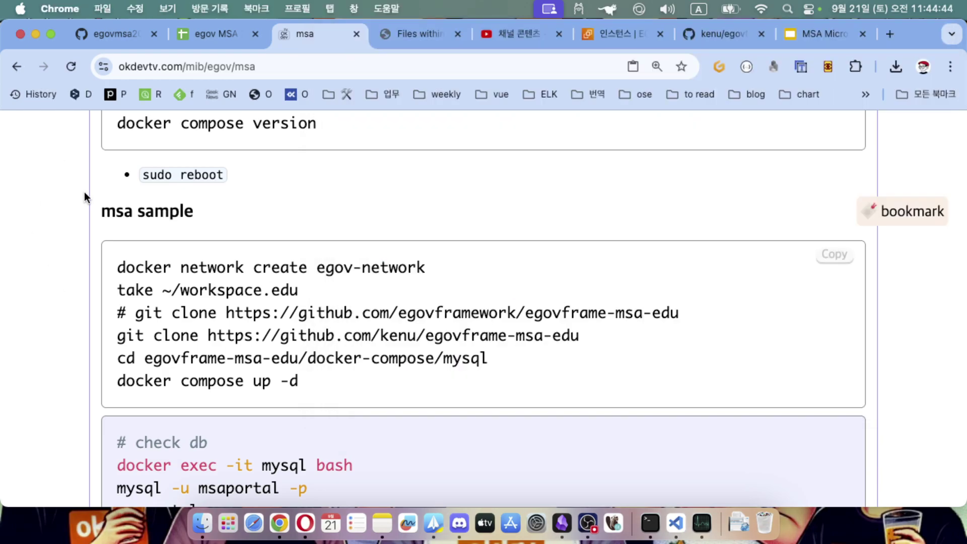
pyautogui.click(208, 37)
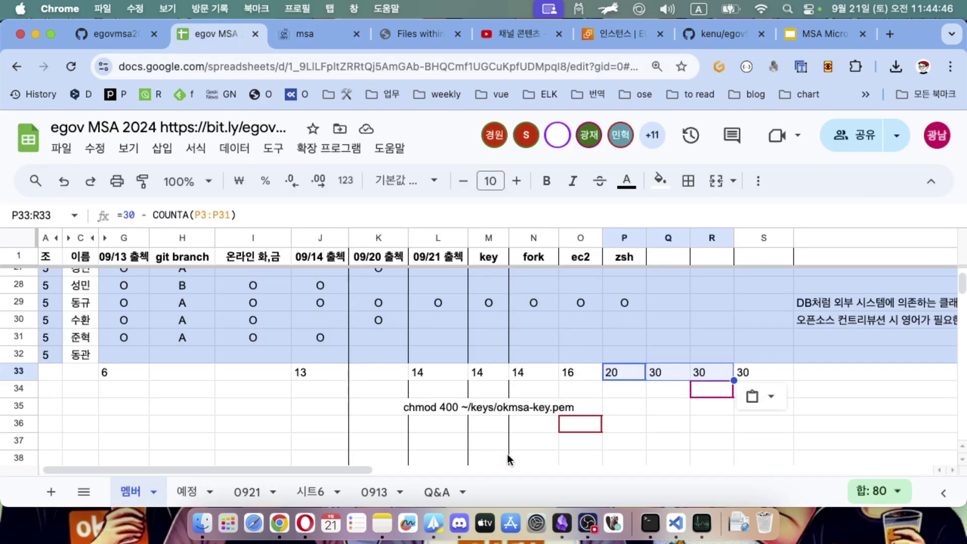
# - Paste sudo systemctl start docker into cell B42 of the 0921 sheet
pyautogui.click(248, 492)
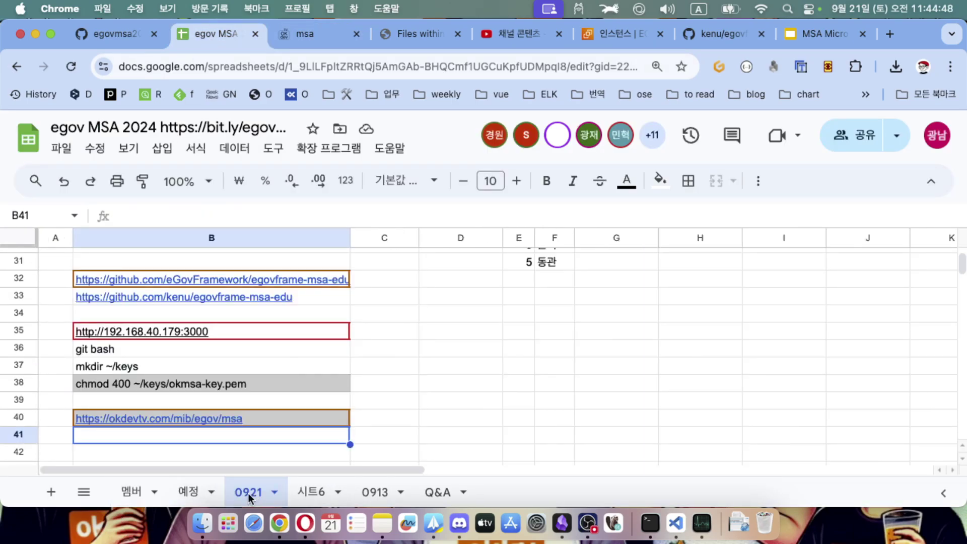
pyautogui.scroll(-3, 265, 374)
pyautogui.click(246, 384)
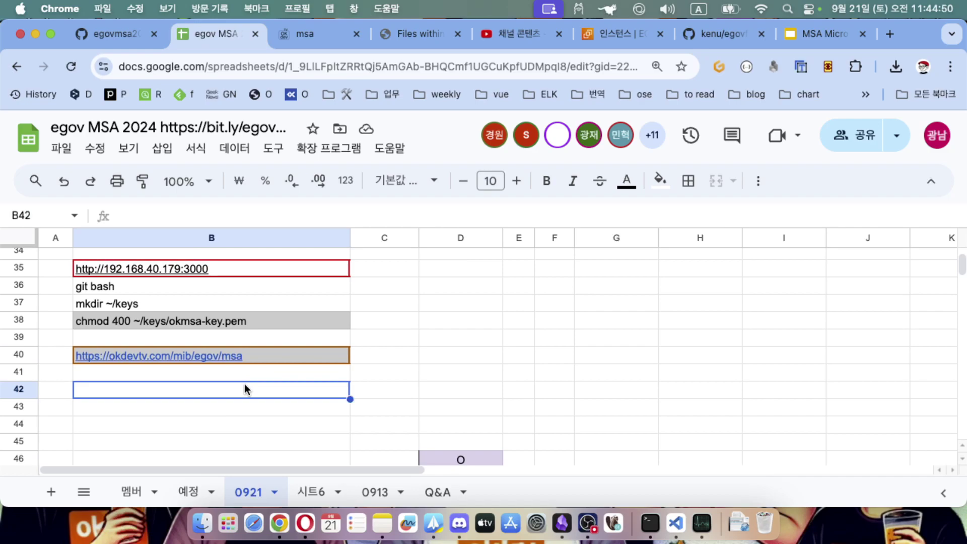
pyautogui.press('super+v')
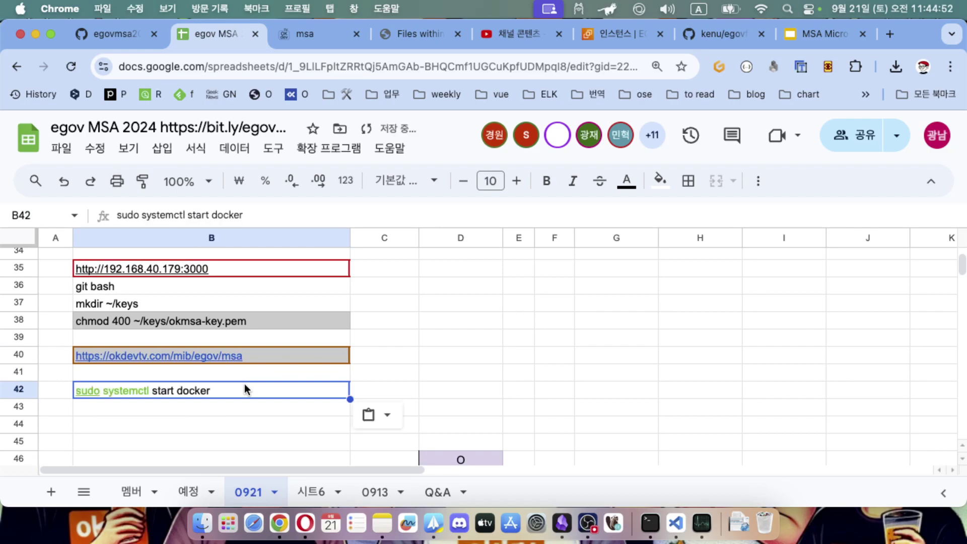
# - Enter docker ps in cell B43 and dismiss the link preview card
pyautogui.press('super+Tab')
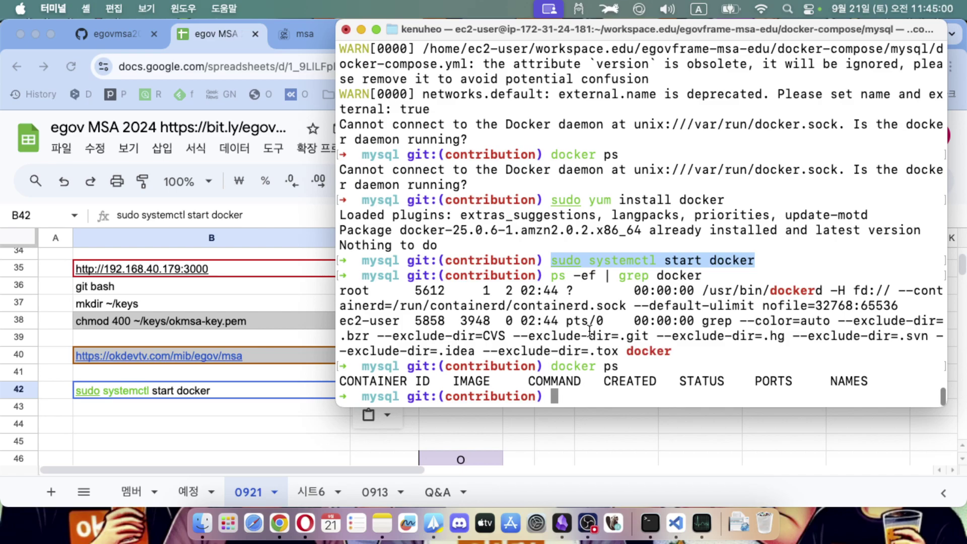
pyautogui.click(141, 409)
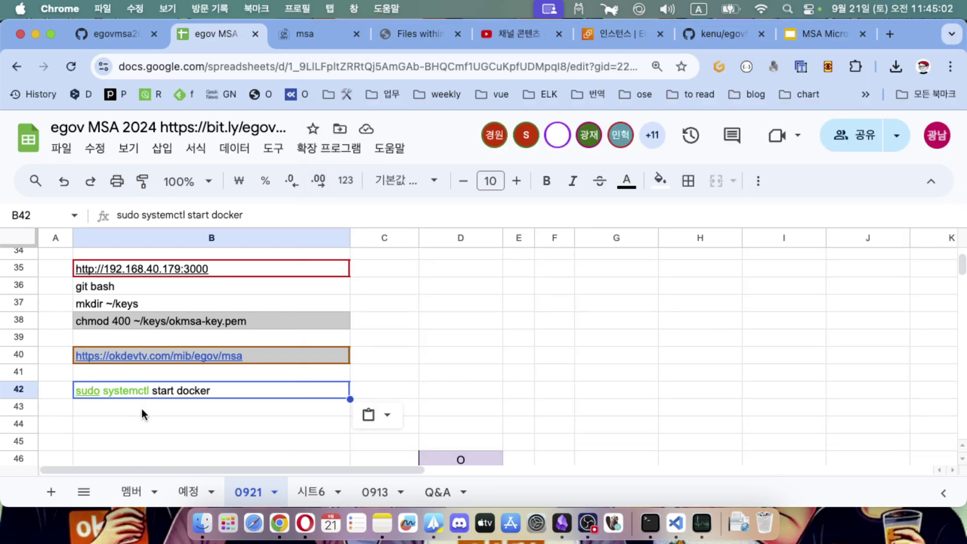
pyautogui.click(141, 409)
pyautogui.write('do')
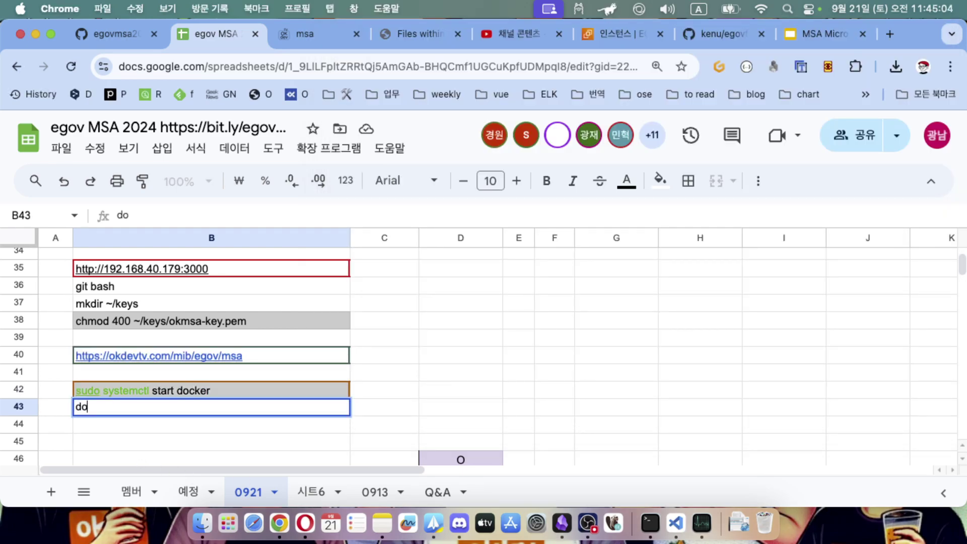
pyautogui.write('cker ')
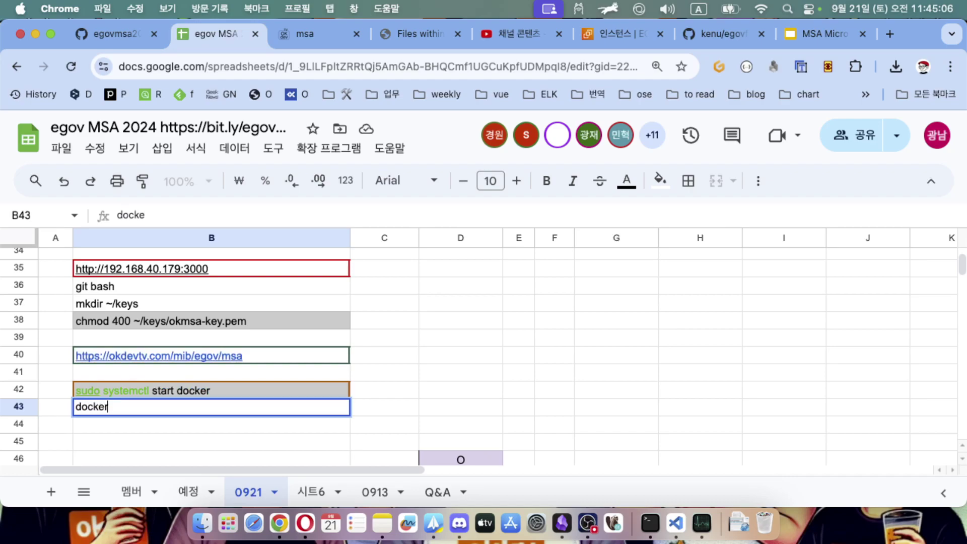
pyautogui.write('ps')
pyautogui.press('Return')
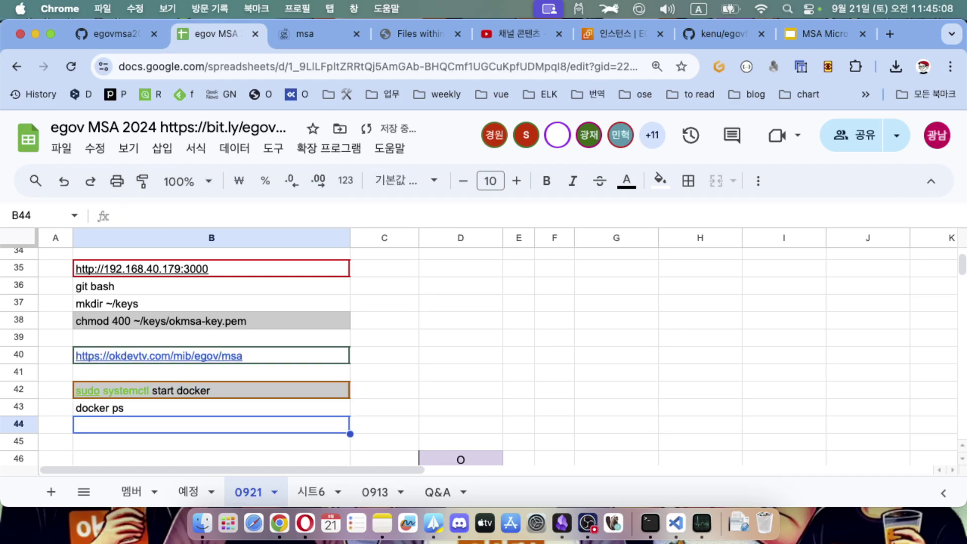
pyautogui.press('super+Tab')
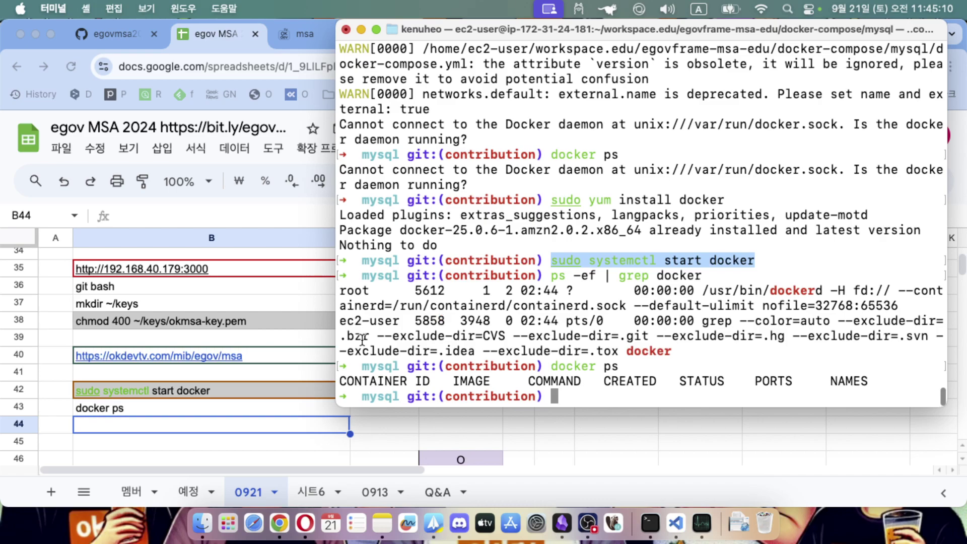
pyautogui.moveTo(292, 358)
pyautogui.press('super+Tab')
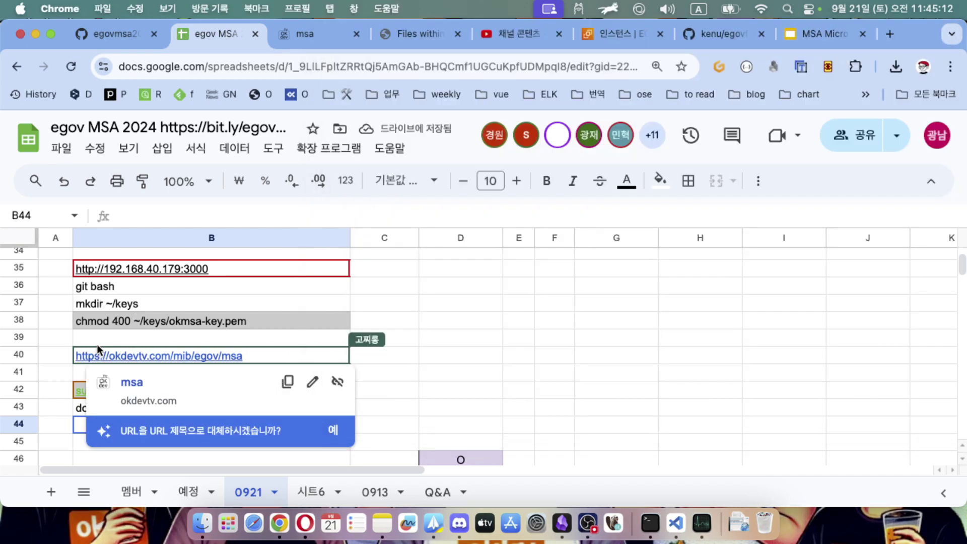
pyautogui.click(101, 337)
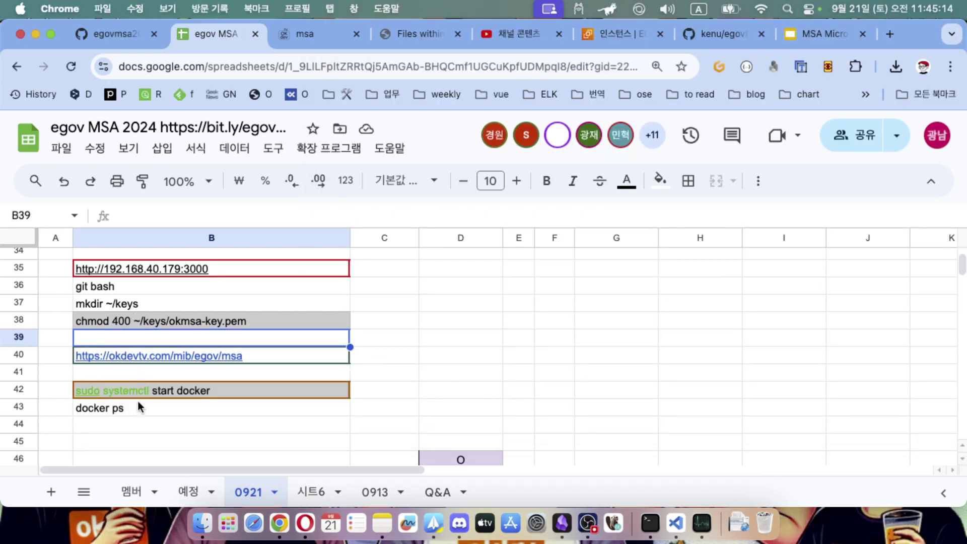
pyautogui.press('super+Tab')
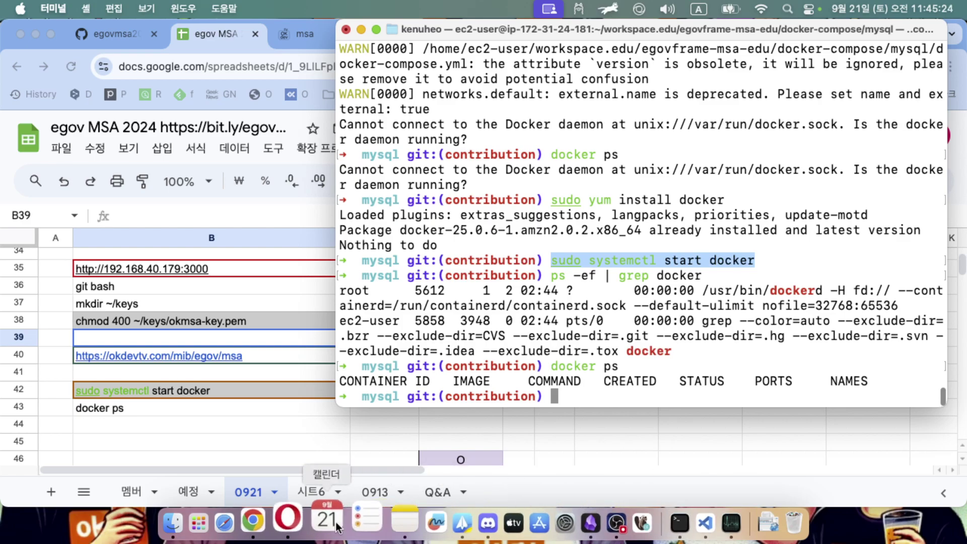
# - Recopy the msa sample command block from the guide page and return to Terminal
pyautogui.click(272, 525)
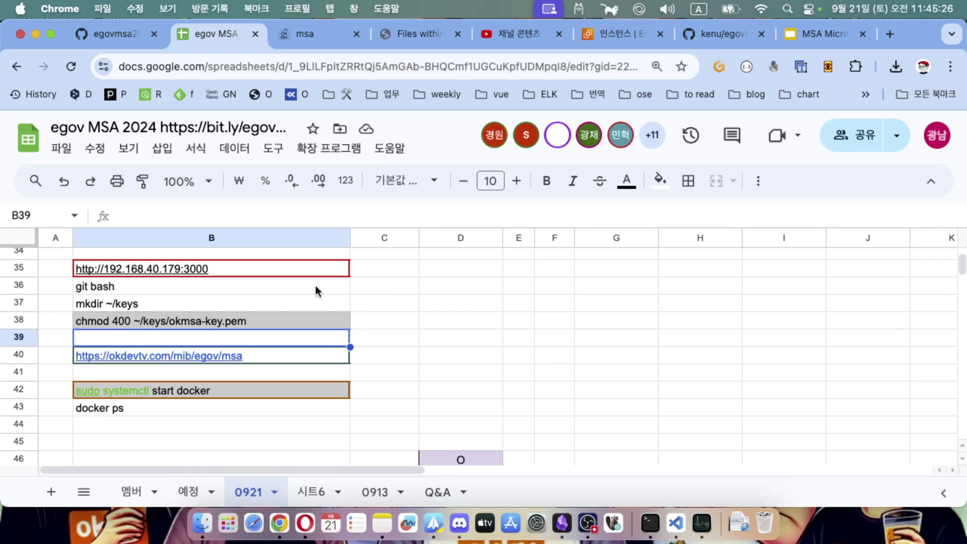
pyautogui.click(312, 25)
pyautogui.scroll(-1, 361, 338)
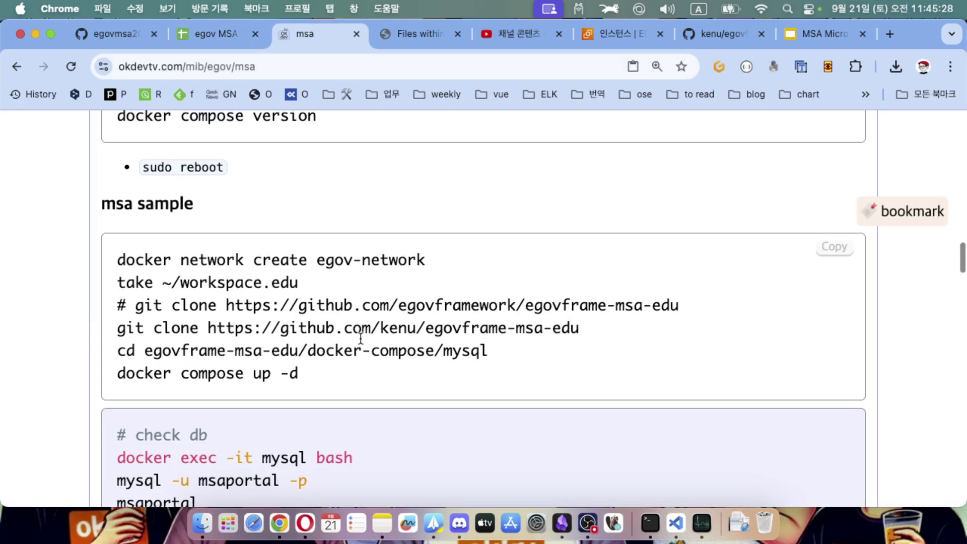
pyautogui.click(329, 298)
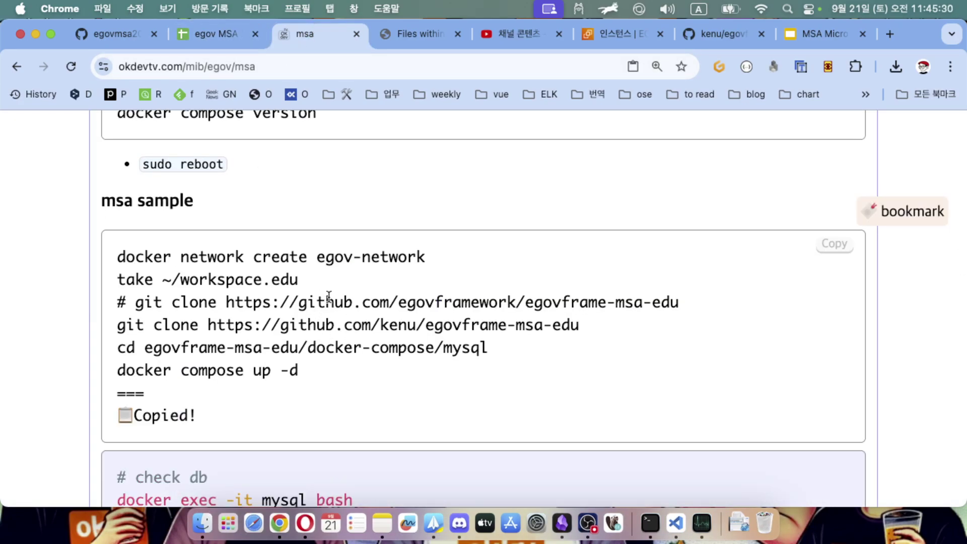
pyautogui.press('super+Tab')
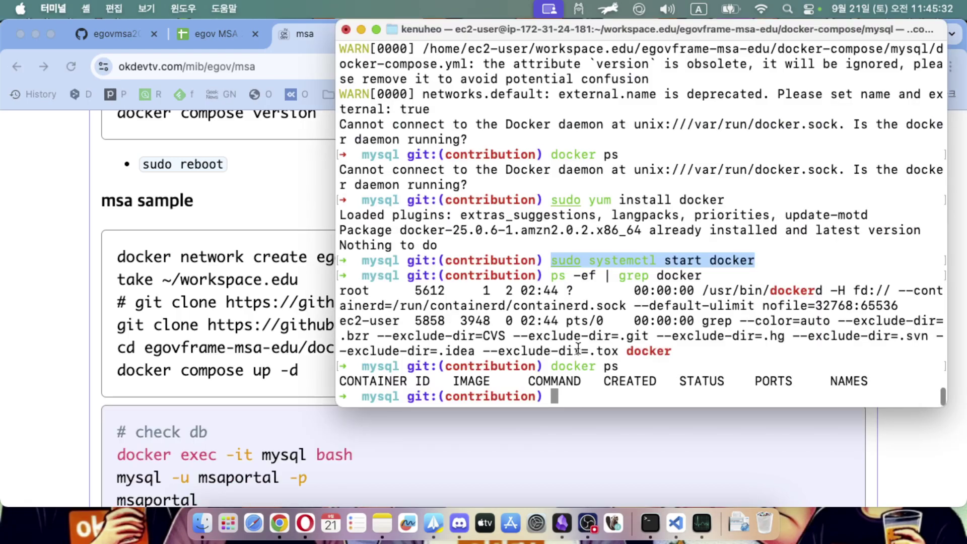
# - Run the pasted network and docker compose up -d commands to start mysql, moving Terminal aside
pyautogui.write('docker network create egov-network take ~/workspace.edu # git clone https://github.com/egovframework/egovframe-msa-edu git clone https://github.com/kenu/egovframe-msa-edu cd egovframe-msa-edu/docker-compose/mysql docker compose up -d')
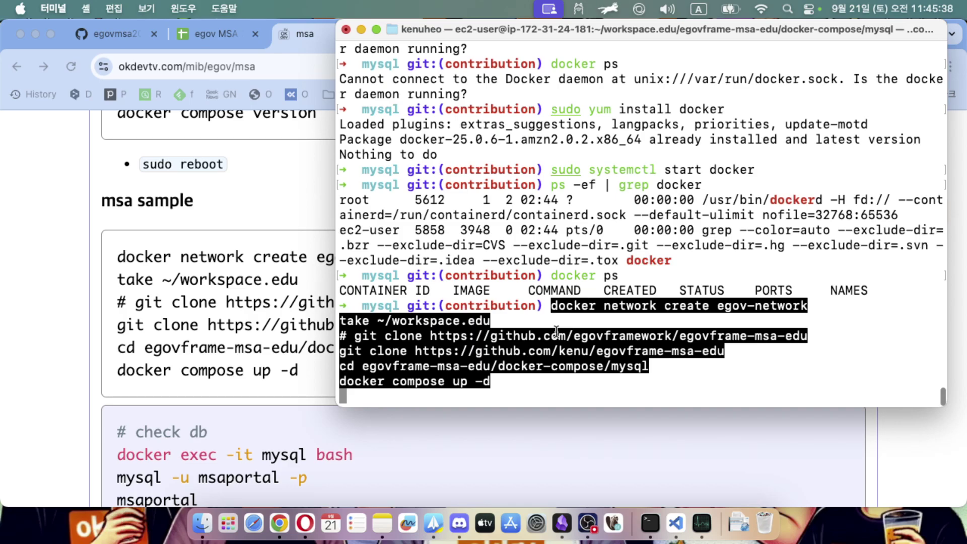
pyautogui.press('Return')
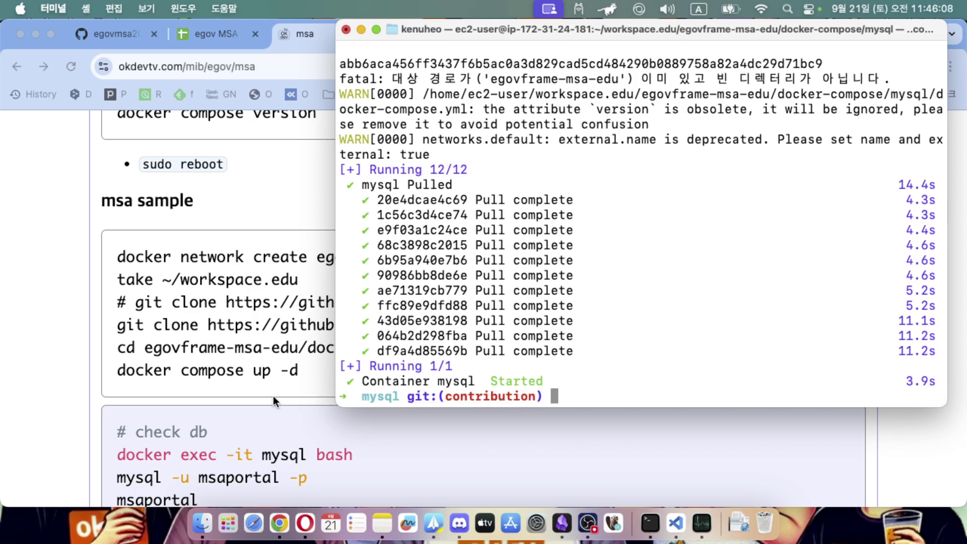
pyautogui.scroll(-3, 274, 397)
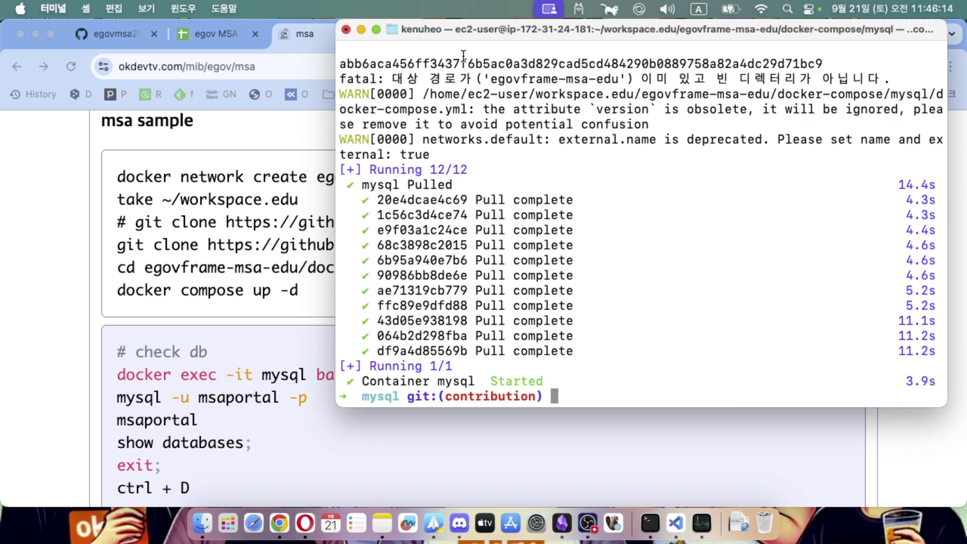
pyautogui.moveTo(473, 29); pyautogui.dragTo(545, 21)
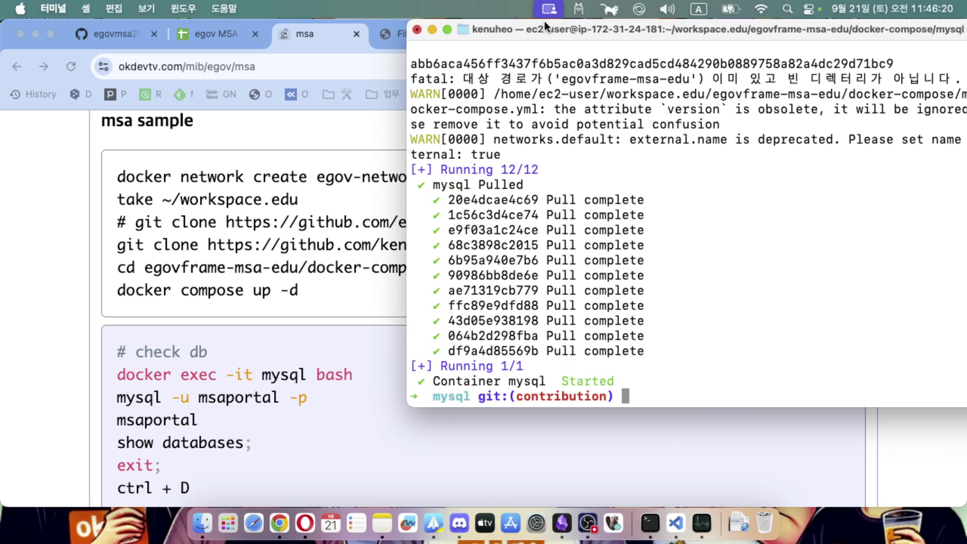
# - Open a bash shell in the mysql container and log into MySQL as msaportal
pyautogui.write('do')
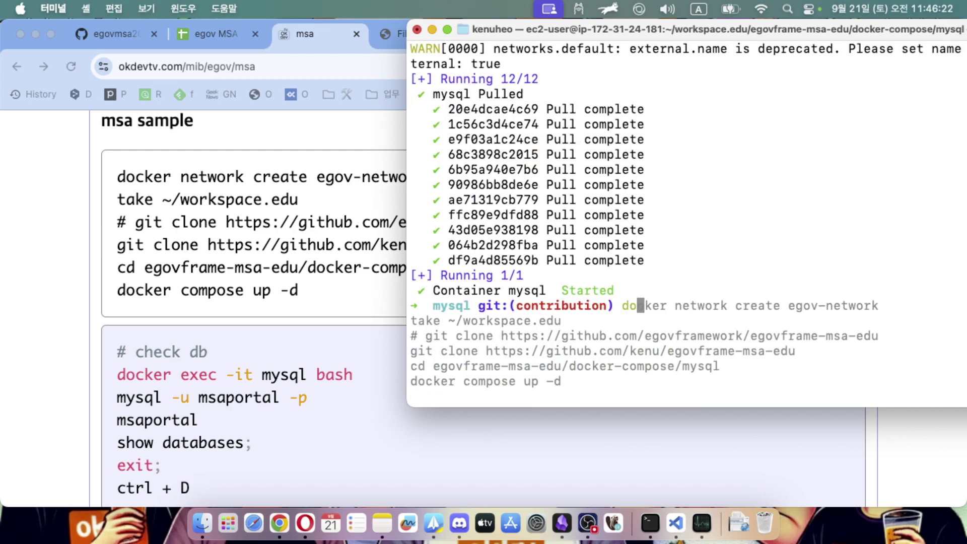
pyautogui.write('cker ex')
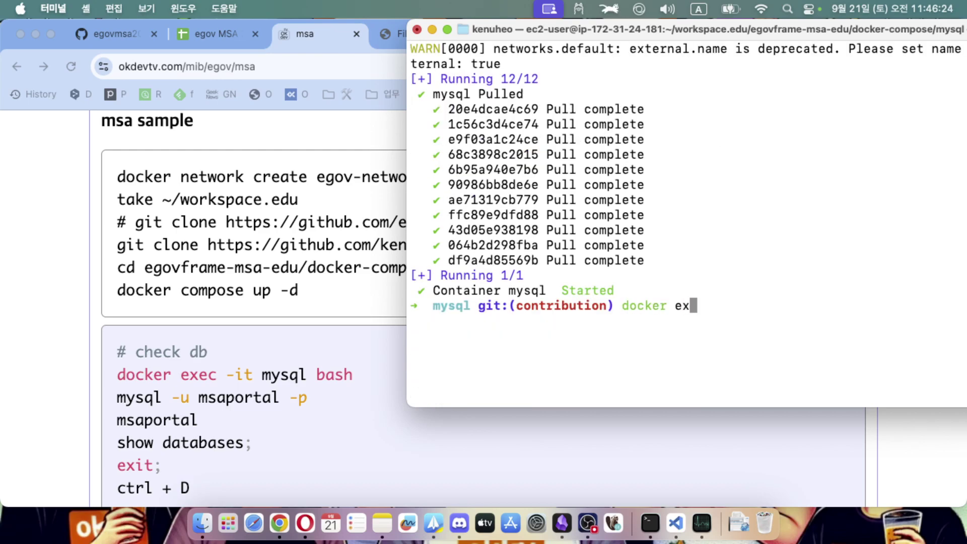
pyautogui.write('ec -it ')
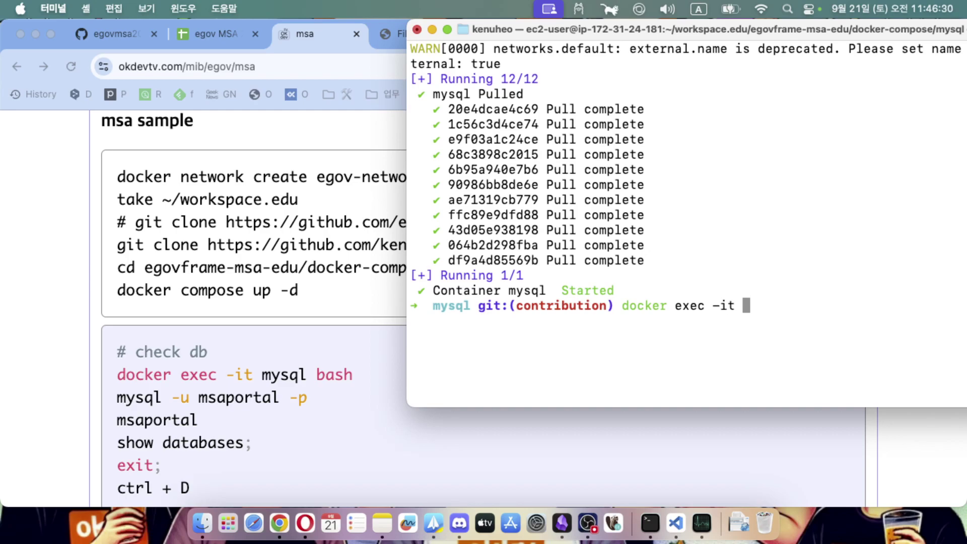
pyautogui.write('mysql ')
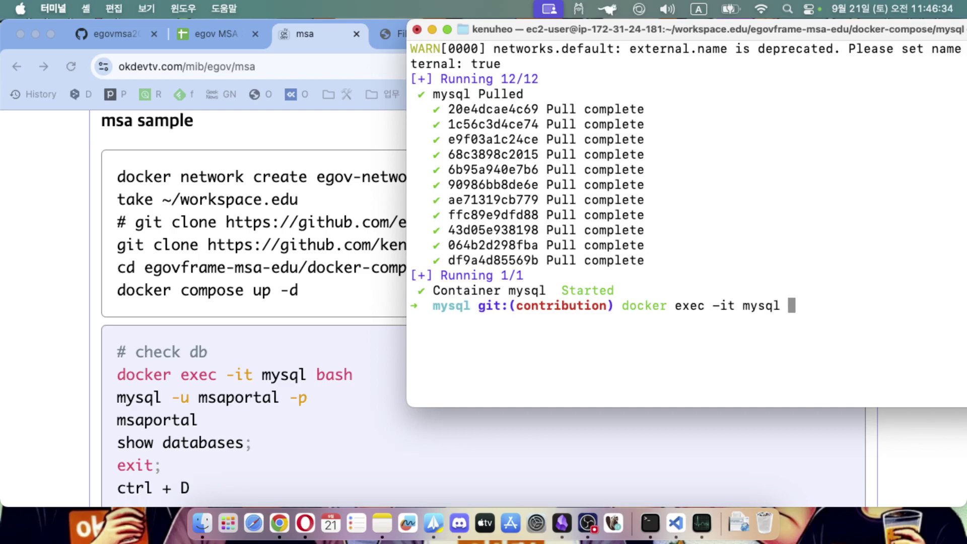
pyautogui.write('bash')
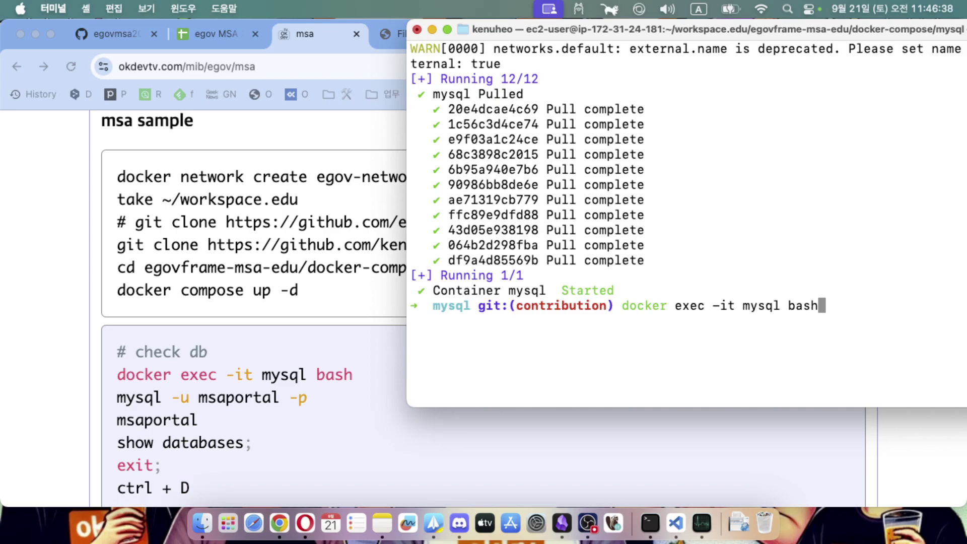
pyautogui.press('Return')
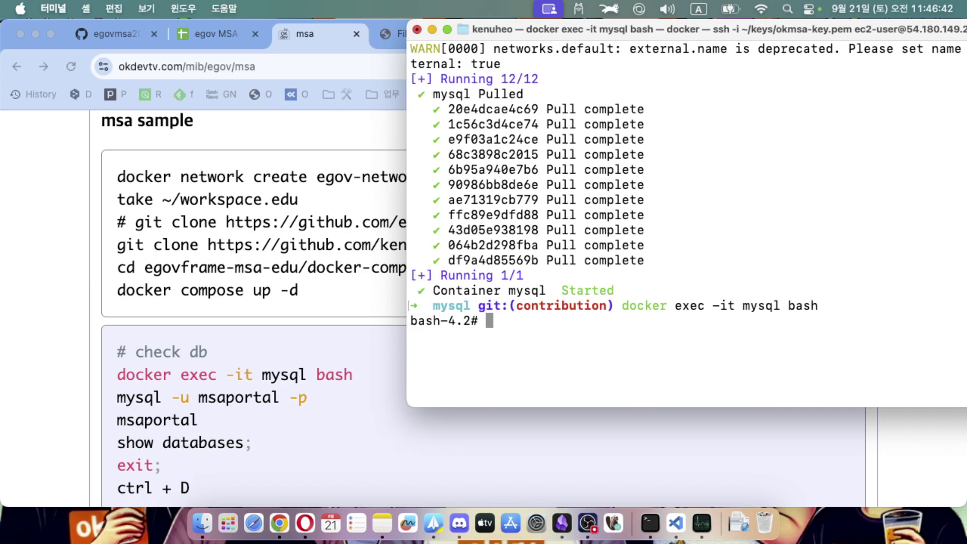
pyautogui.write('mysql -u')
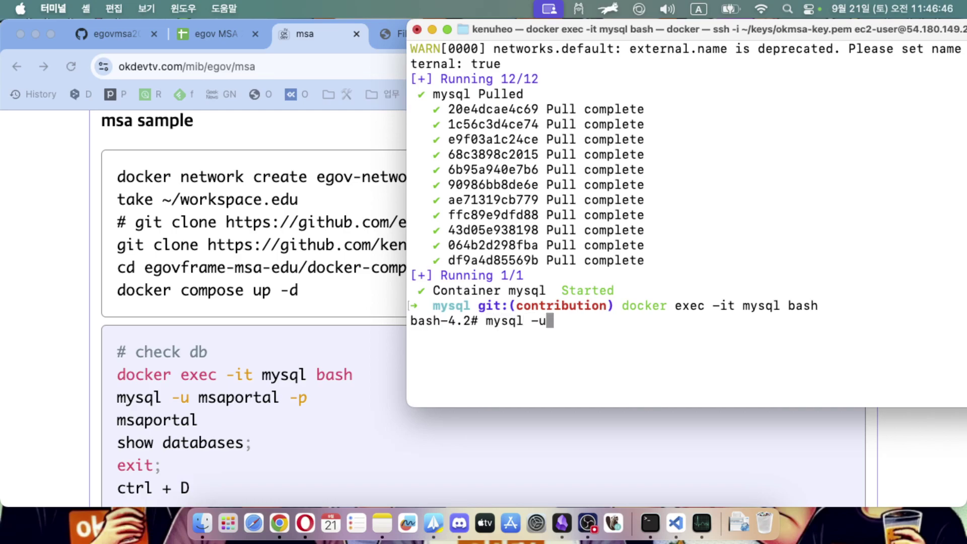
pyautogui.write(' msapor')
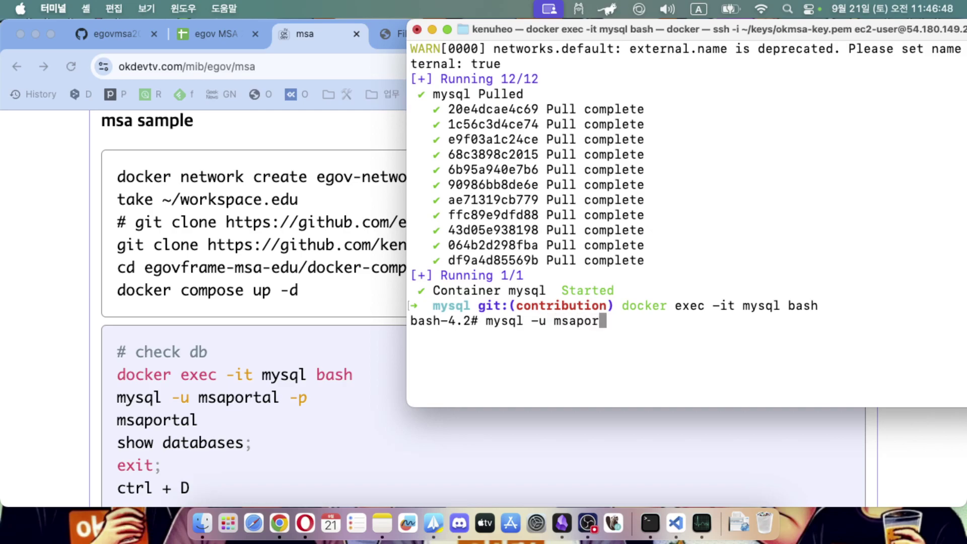
pyautogui.write('tal -p')
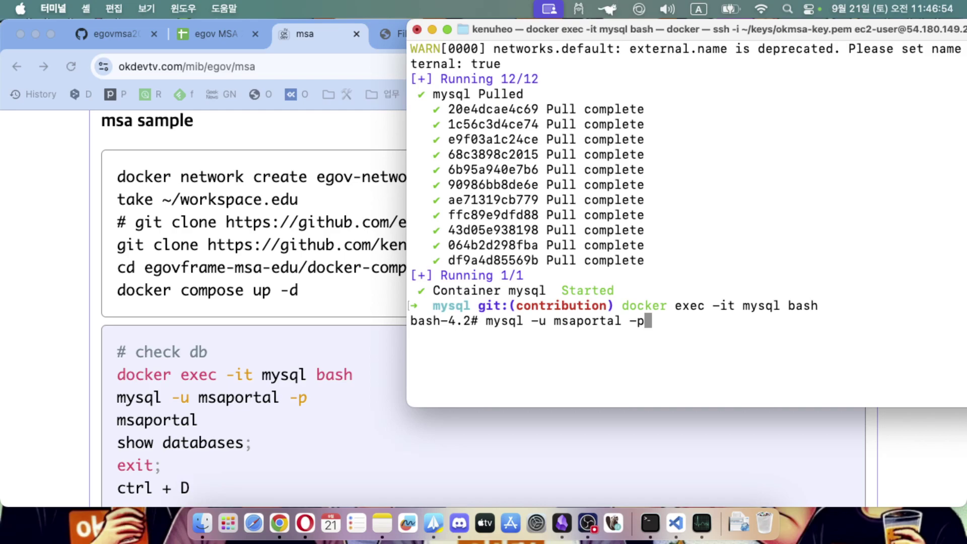
pyautogui.press('Return')
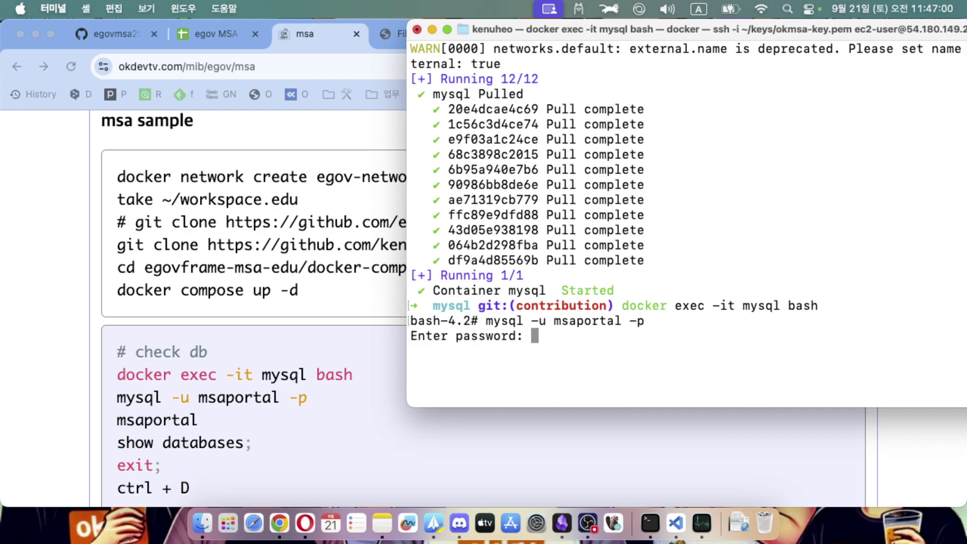
pyautogui.press('Return')
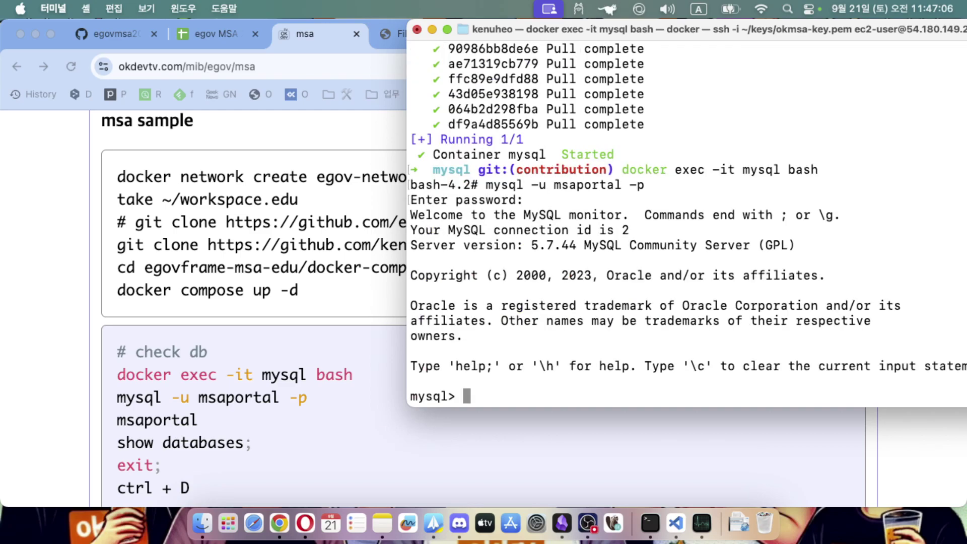
# - Run show databases; to see six databases including msaportal and reservation, then exit to the host
pyautogui.write('show ')
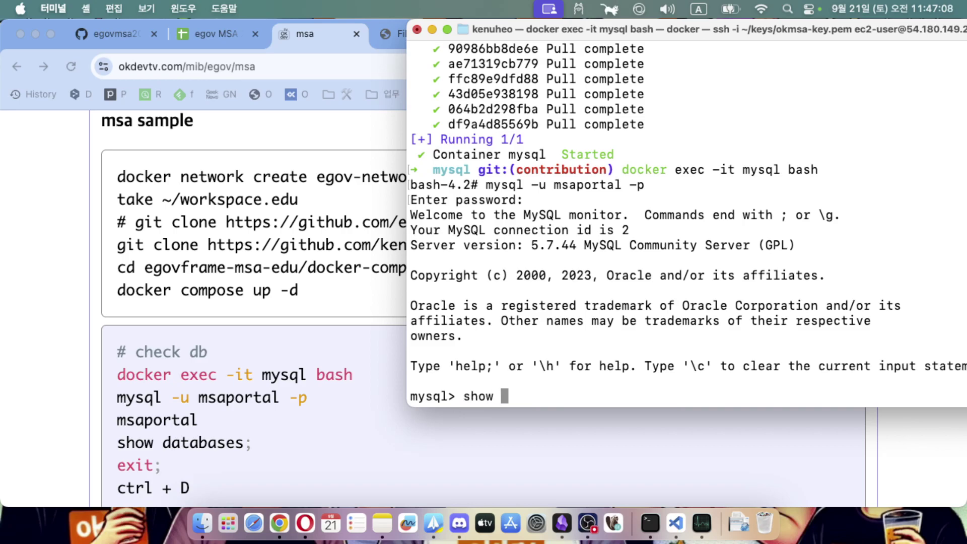
pyautogui.write('databa')
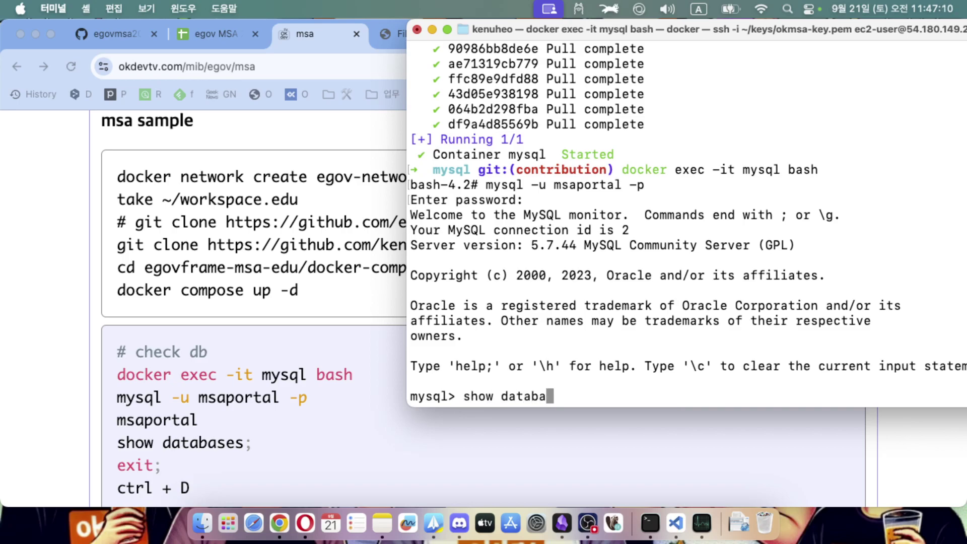
pyautogui.write('ses;')
pyautogui.press('Return')
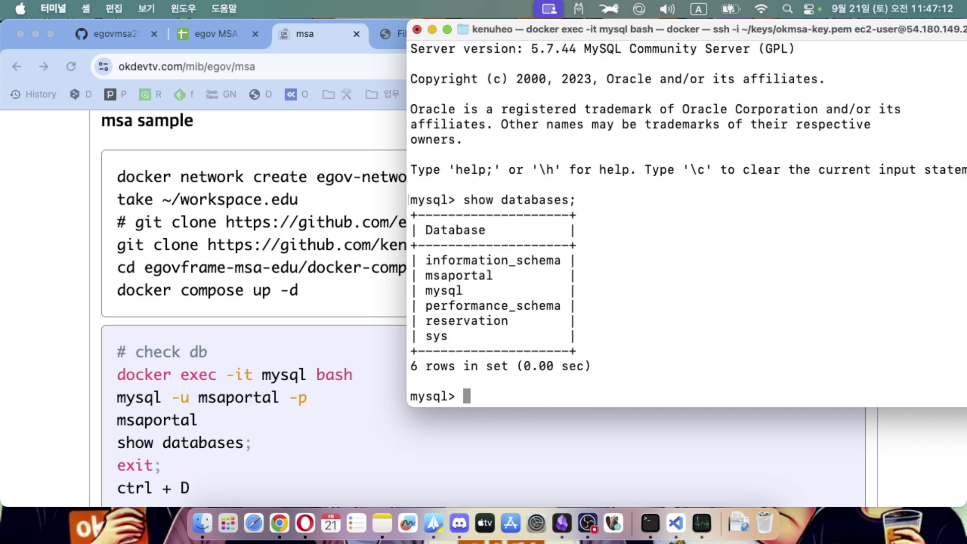
pyautogui.doubleClick(476, 274)
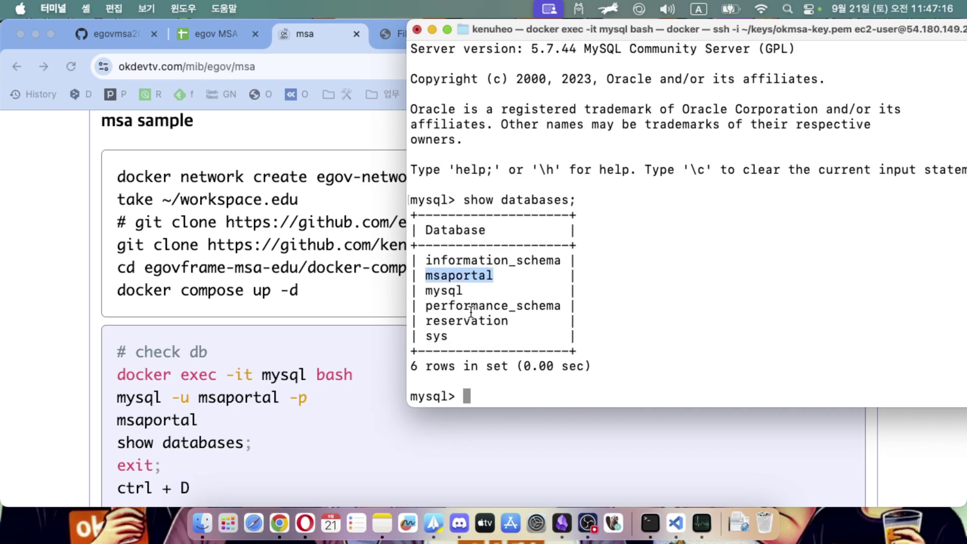
pyautogui.click(499, 278)
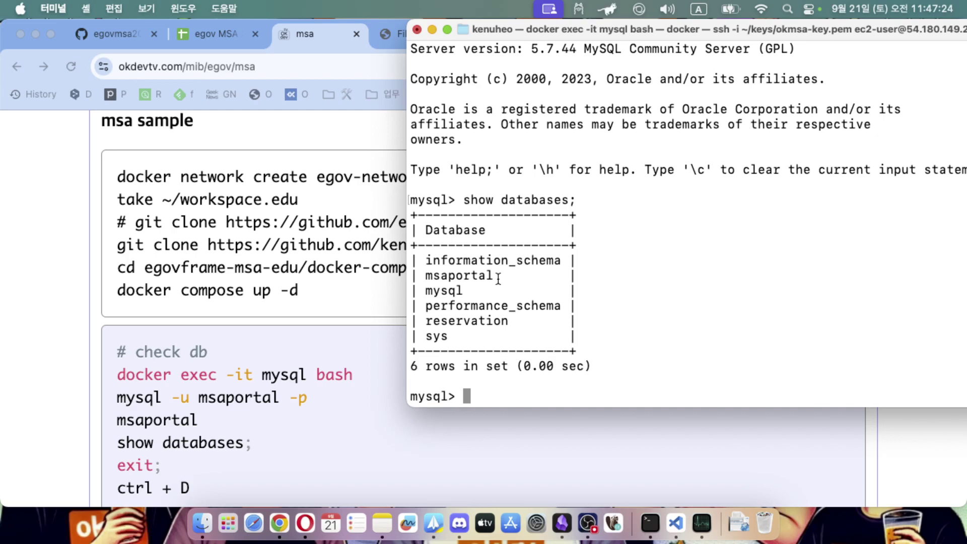
pyautogui.hotkey('ctrl', 'd')
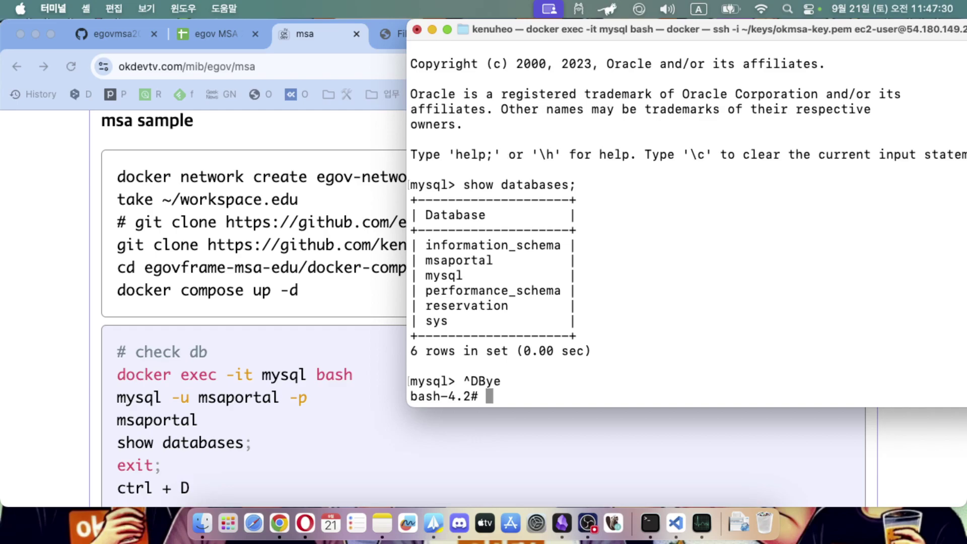
pyautogui.hotkey('ctrl', 'd')
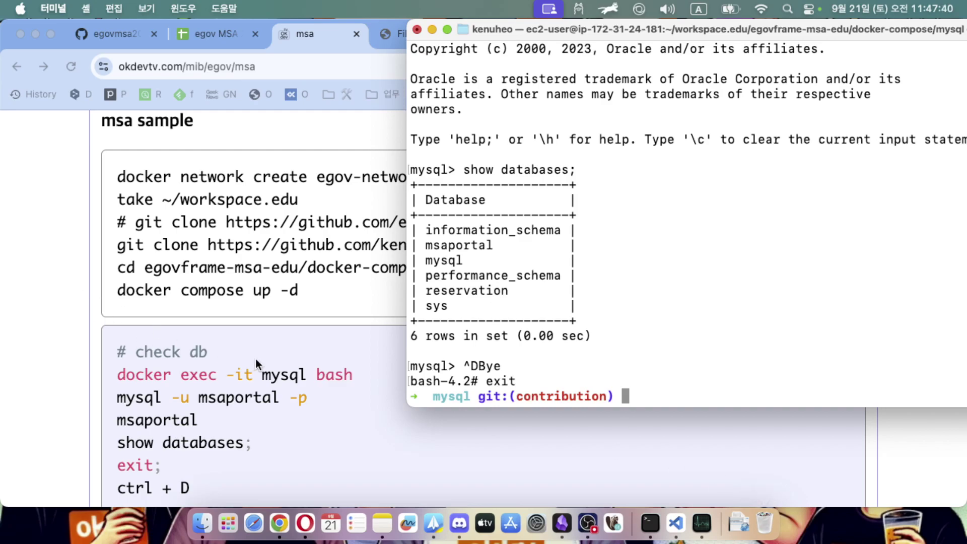
# - Scroll the msa guide to the rabbitmq and zipkin docker run commands and bring Chrome forward
pyautogui.scroll(-3, 256, 359)
pyautogui.scroll(-2, 256, 359)
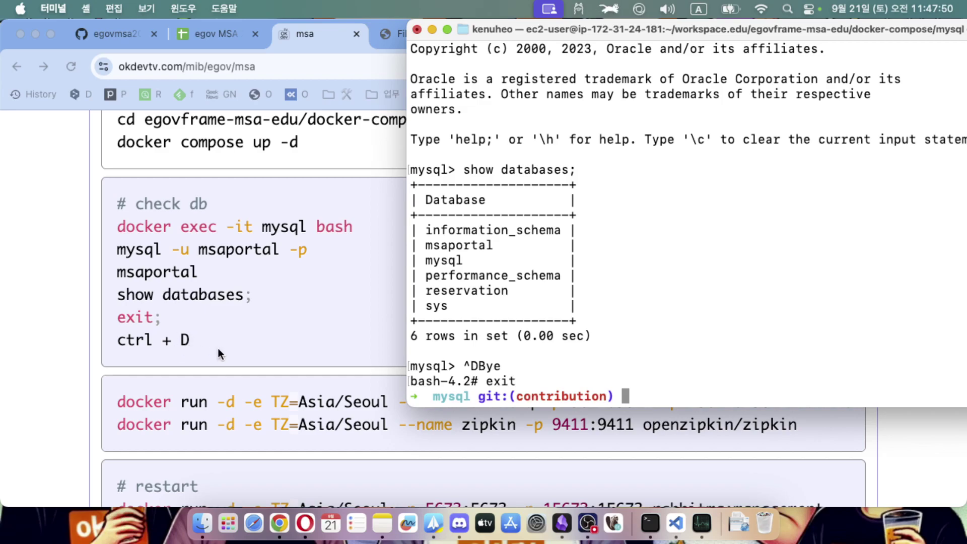
pyautogui.scroll(1, 218, 349)
pyautogui.scroll(-1, 219, 348)
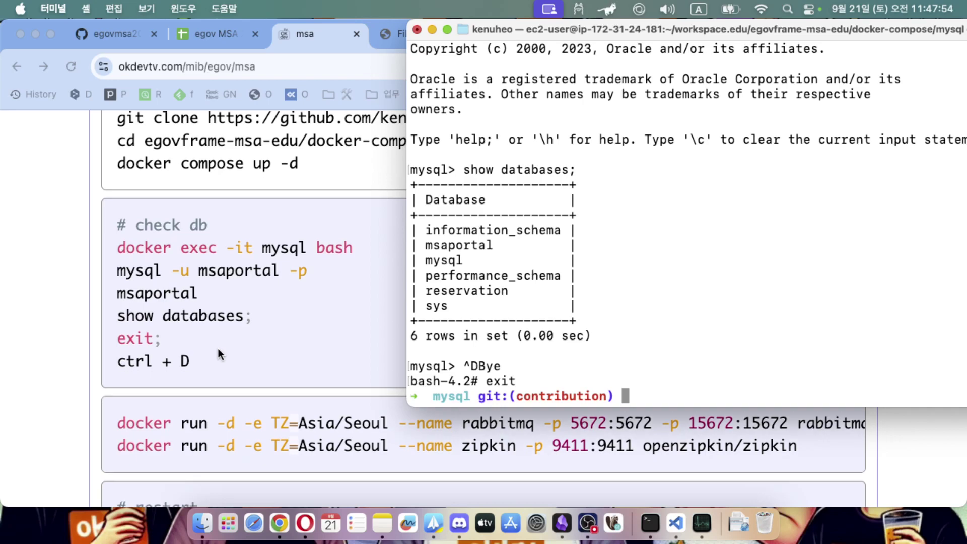
pyautogui.scroll(1, 217, 362)
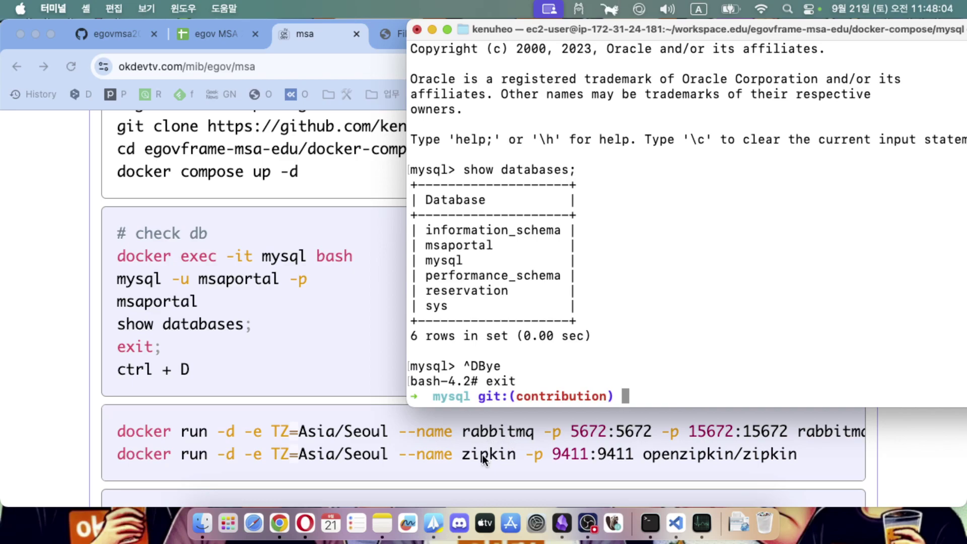
pyautogui.click(92, 362)
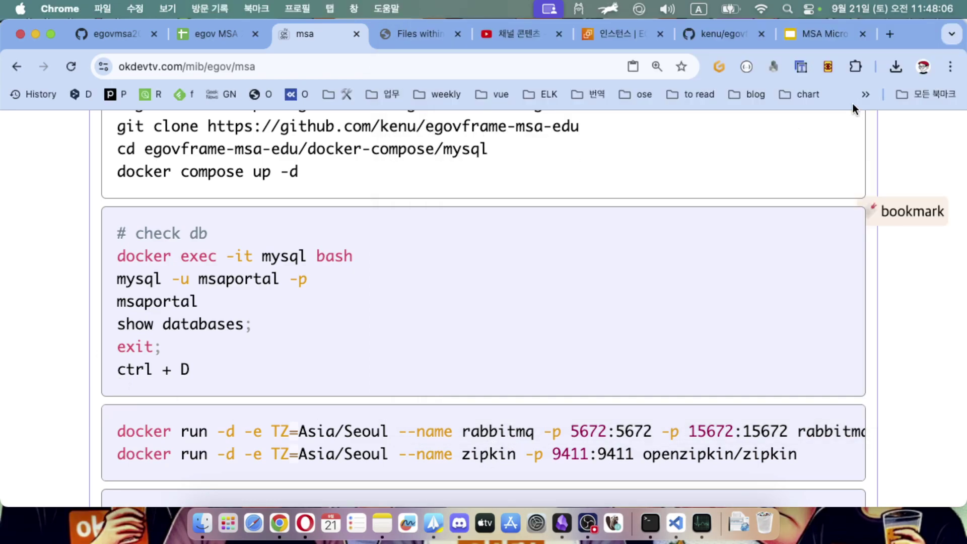
# - Present the MSA Micro Services Architecture deck full screen at slide 28, 'MSA from Gartner Group'
pyautogui.click(826, 34)
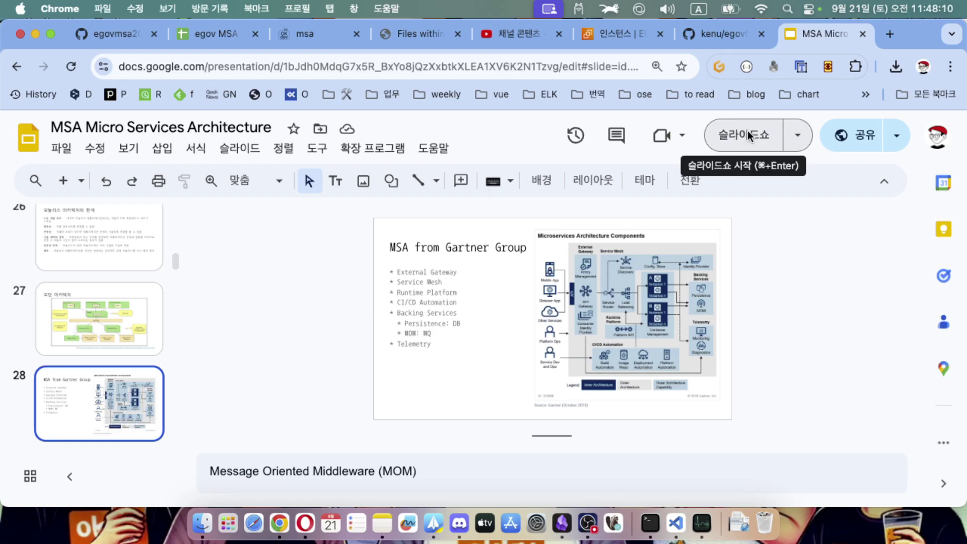
pyautogui.click(747, 132)
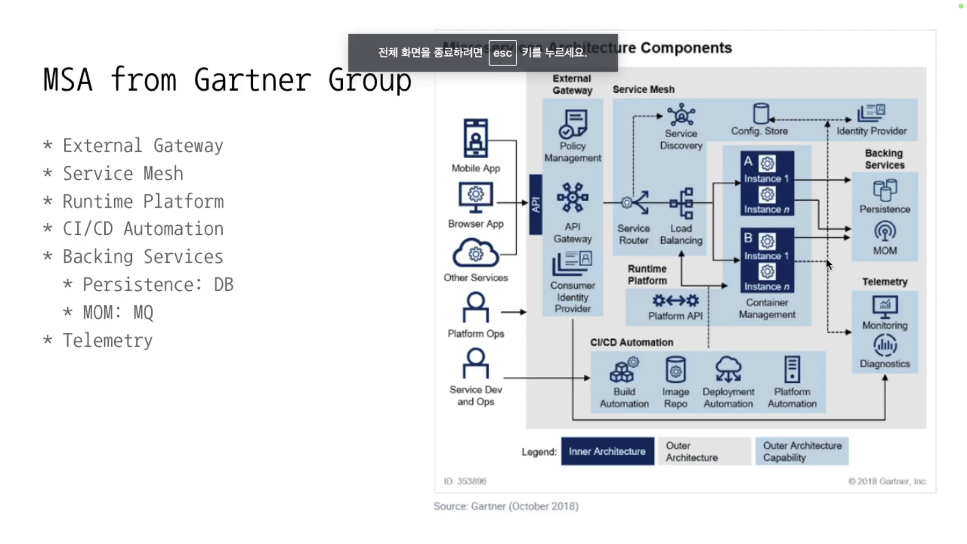